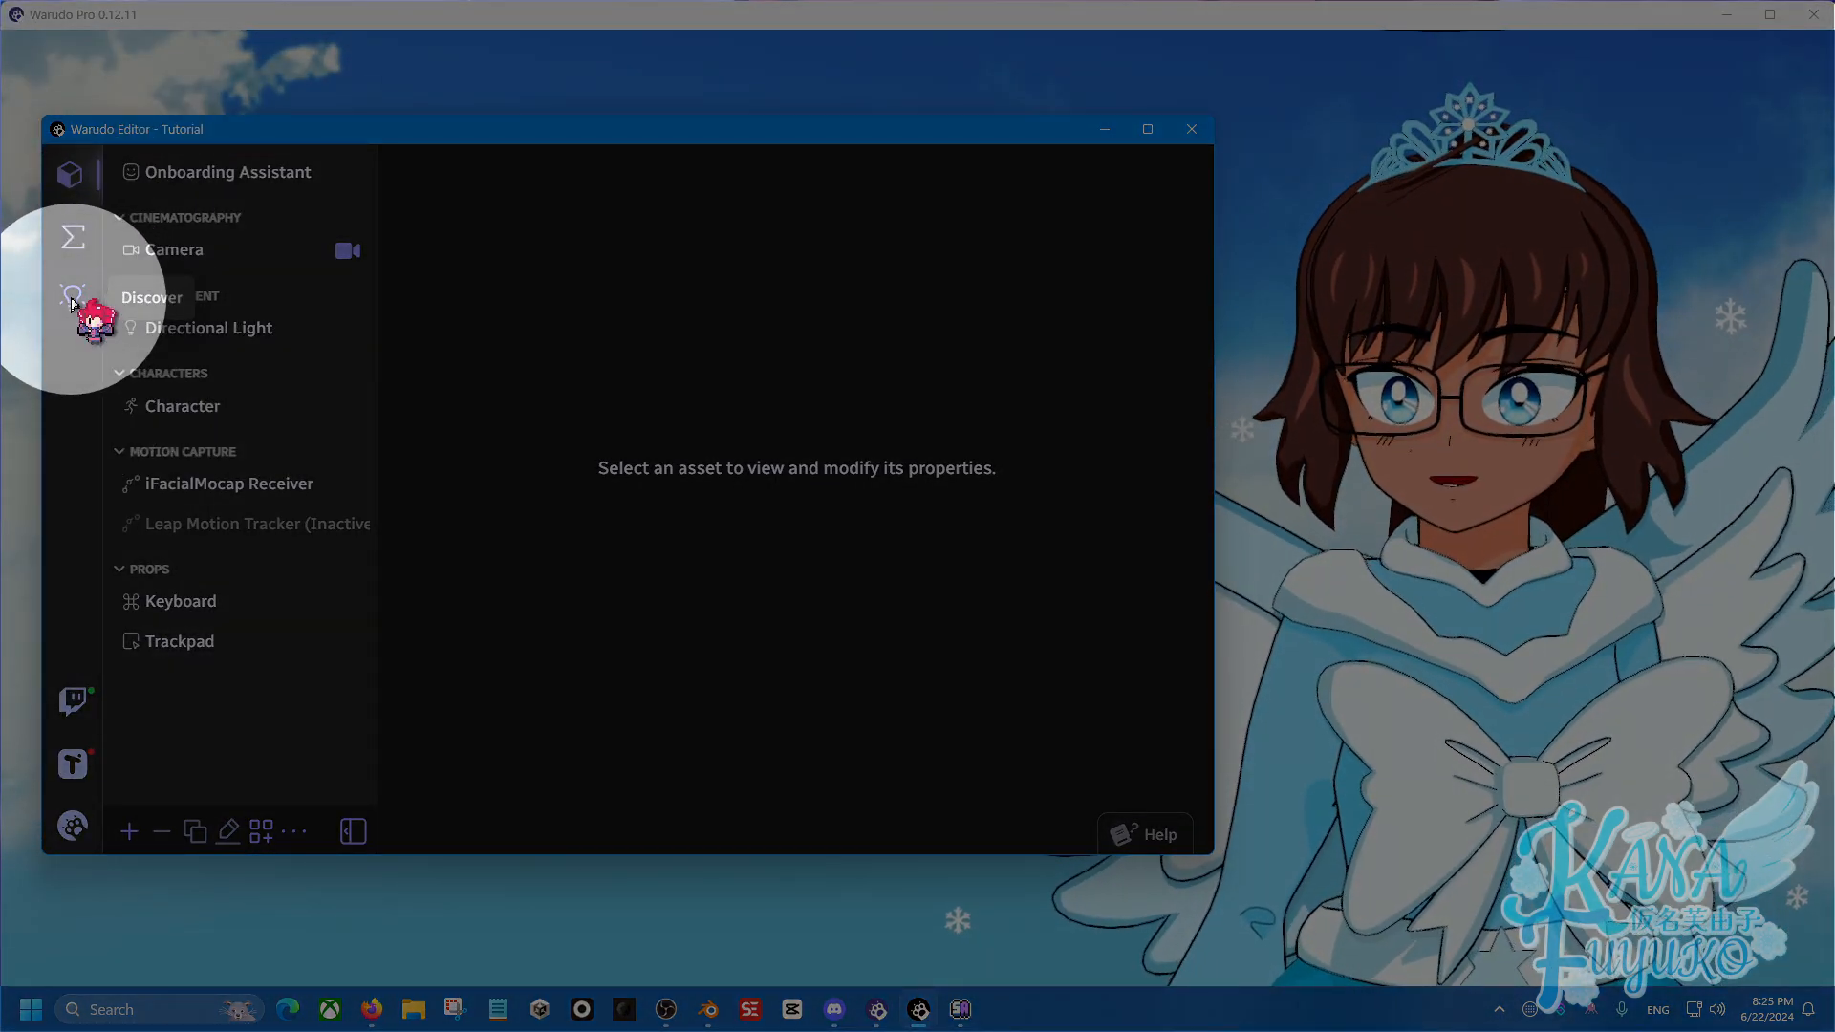
# Search the Discover catalogue for Tiltify and check the subscription on the Tiltify Integration plugin's page.
pyautogui.click(72, 298)
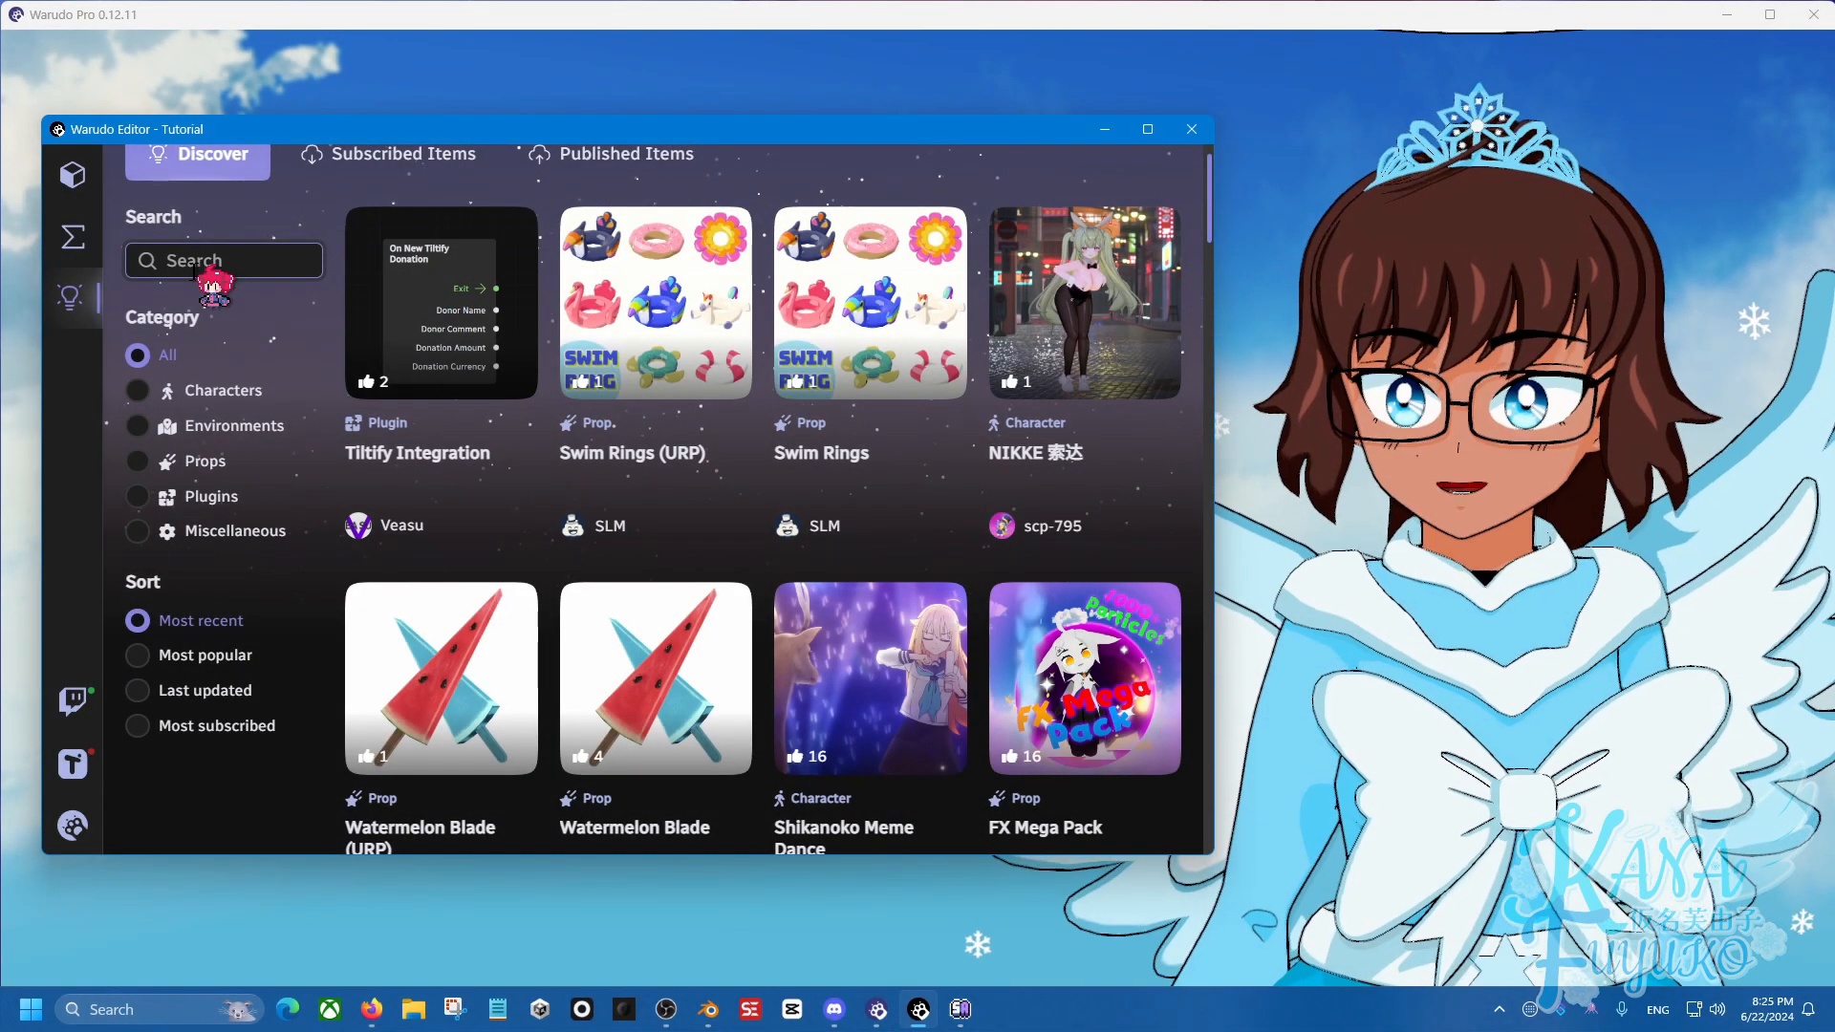
pyautogui.write('Tilt')
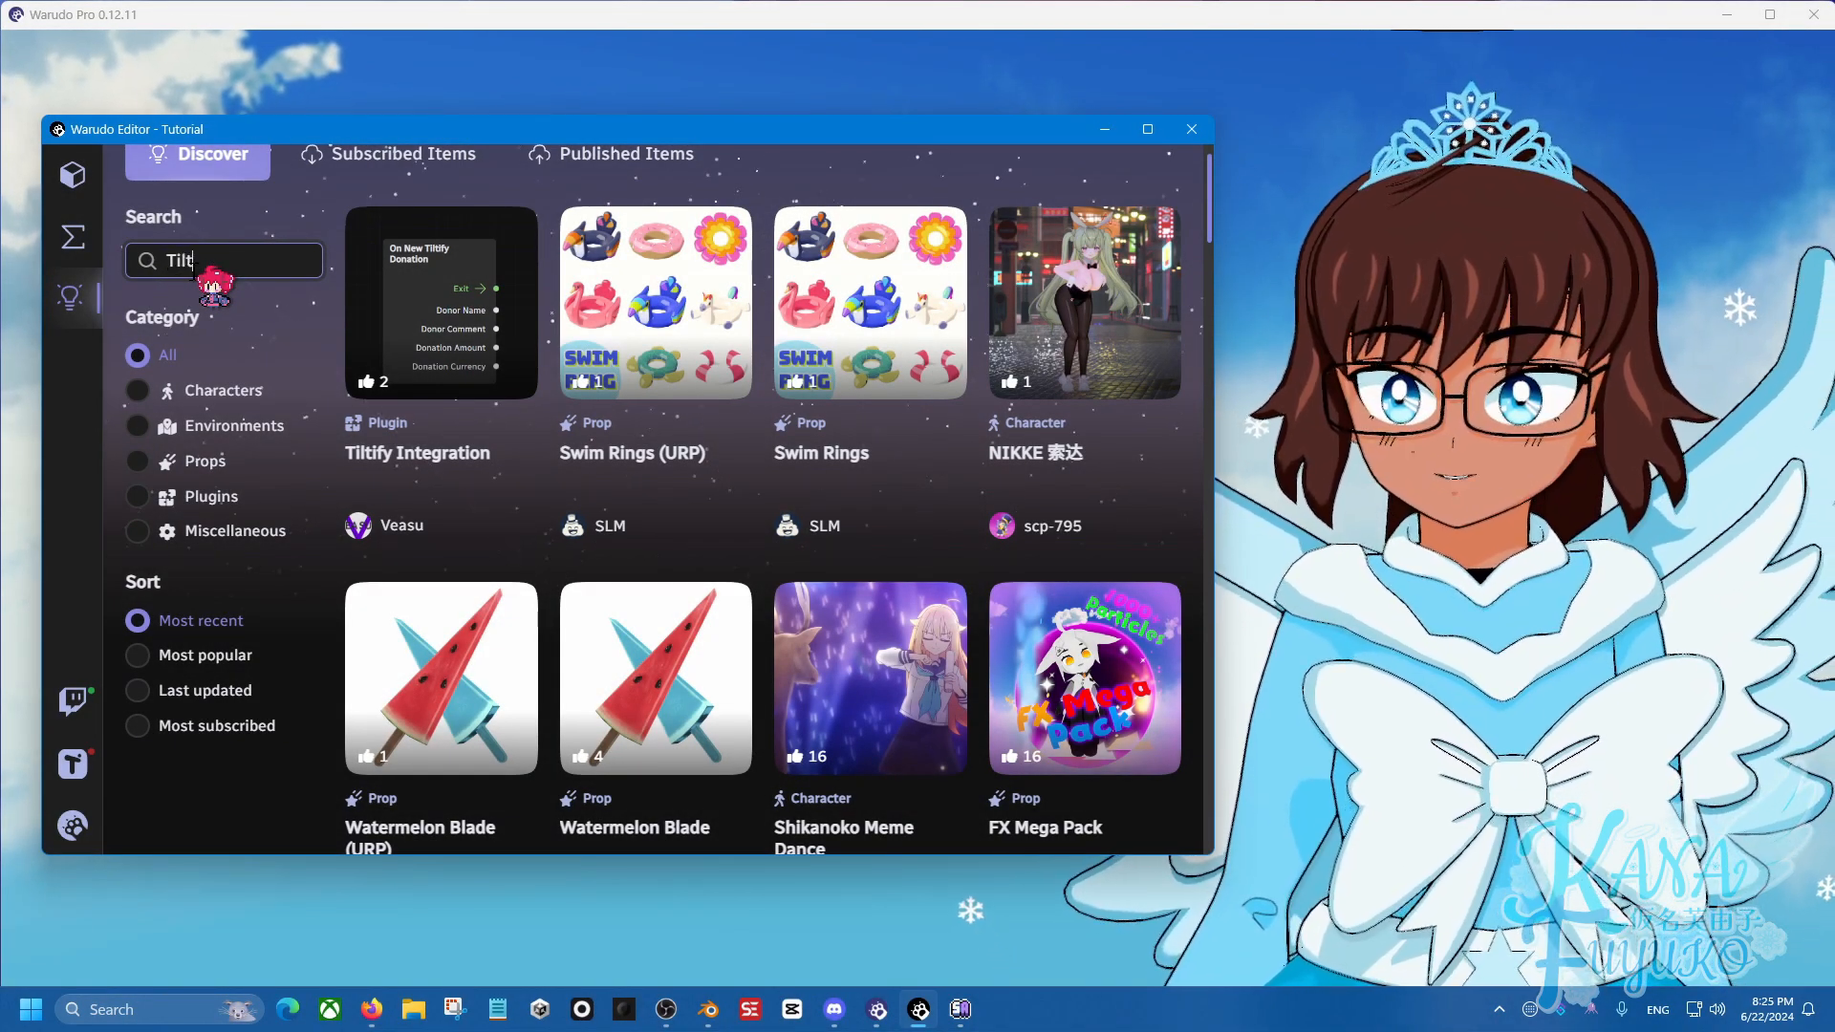
pyautogui.write('ify')
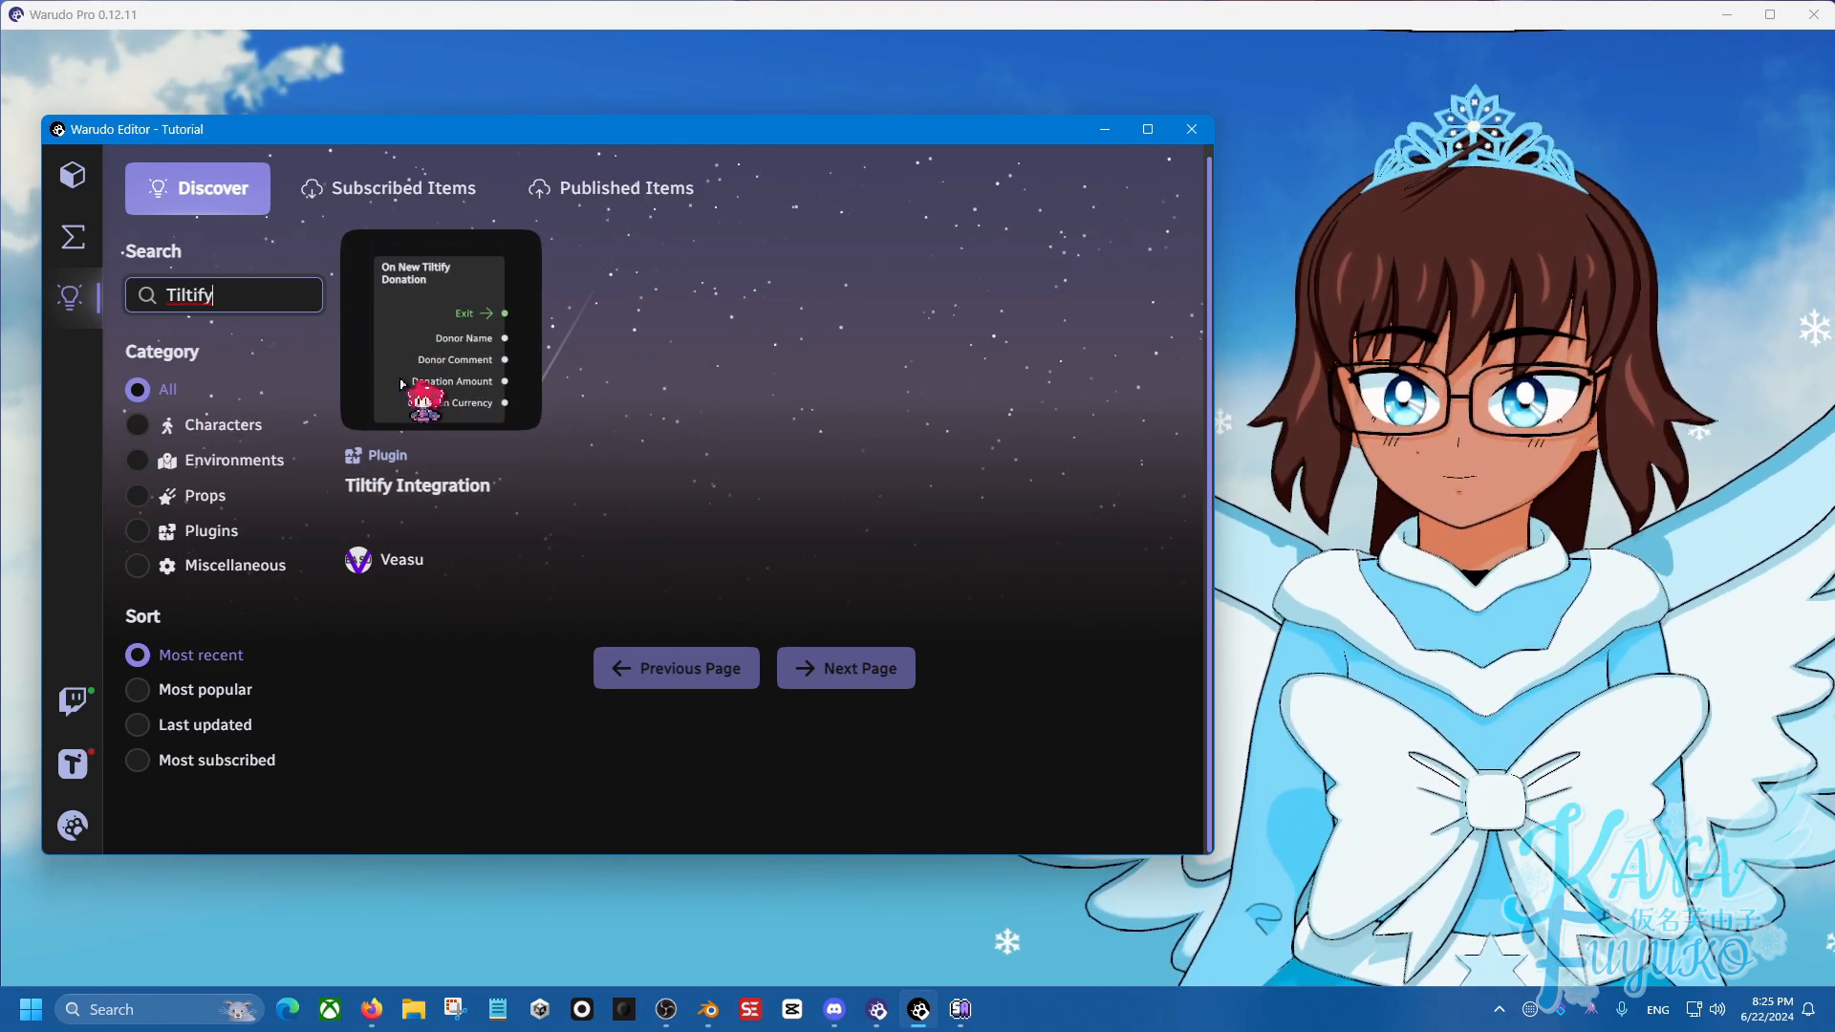
pyautogui.click(413, 368)
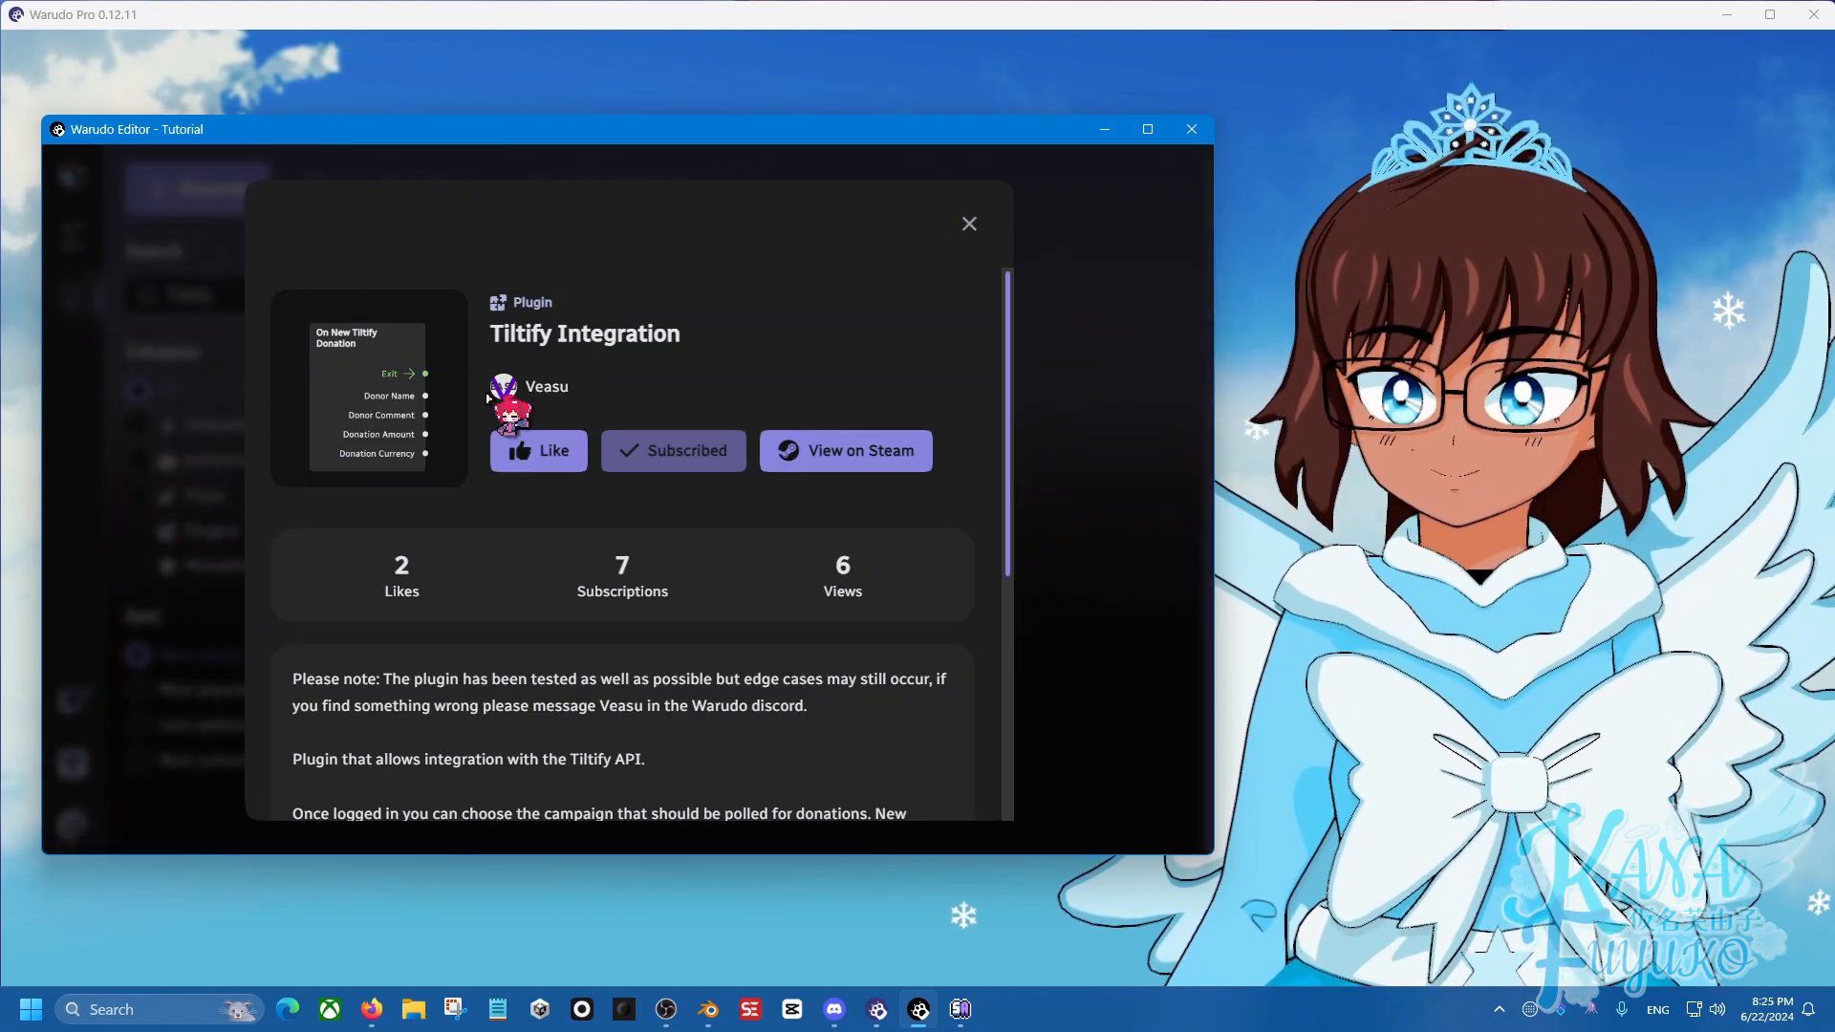
pyautogui.click(681, 457)
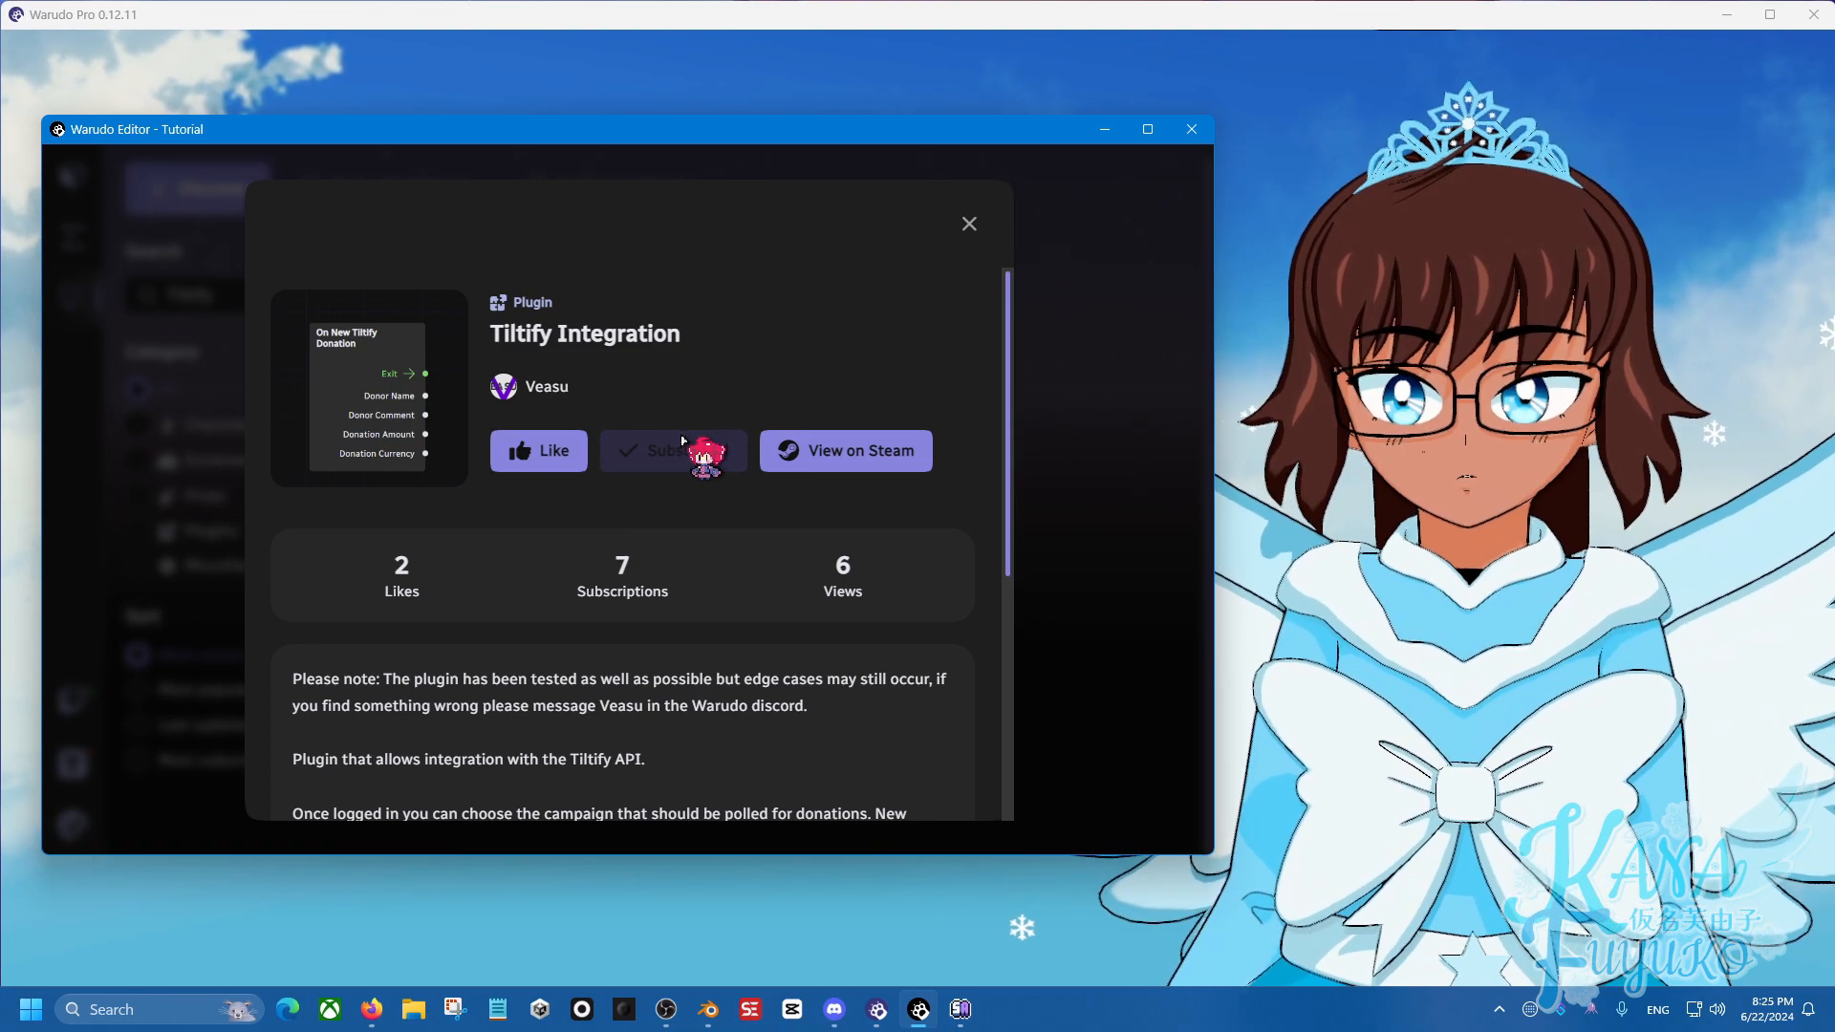
pyautogui.click(969, 225)
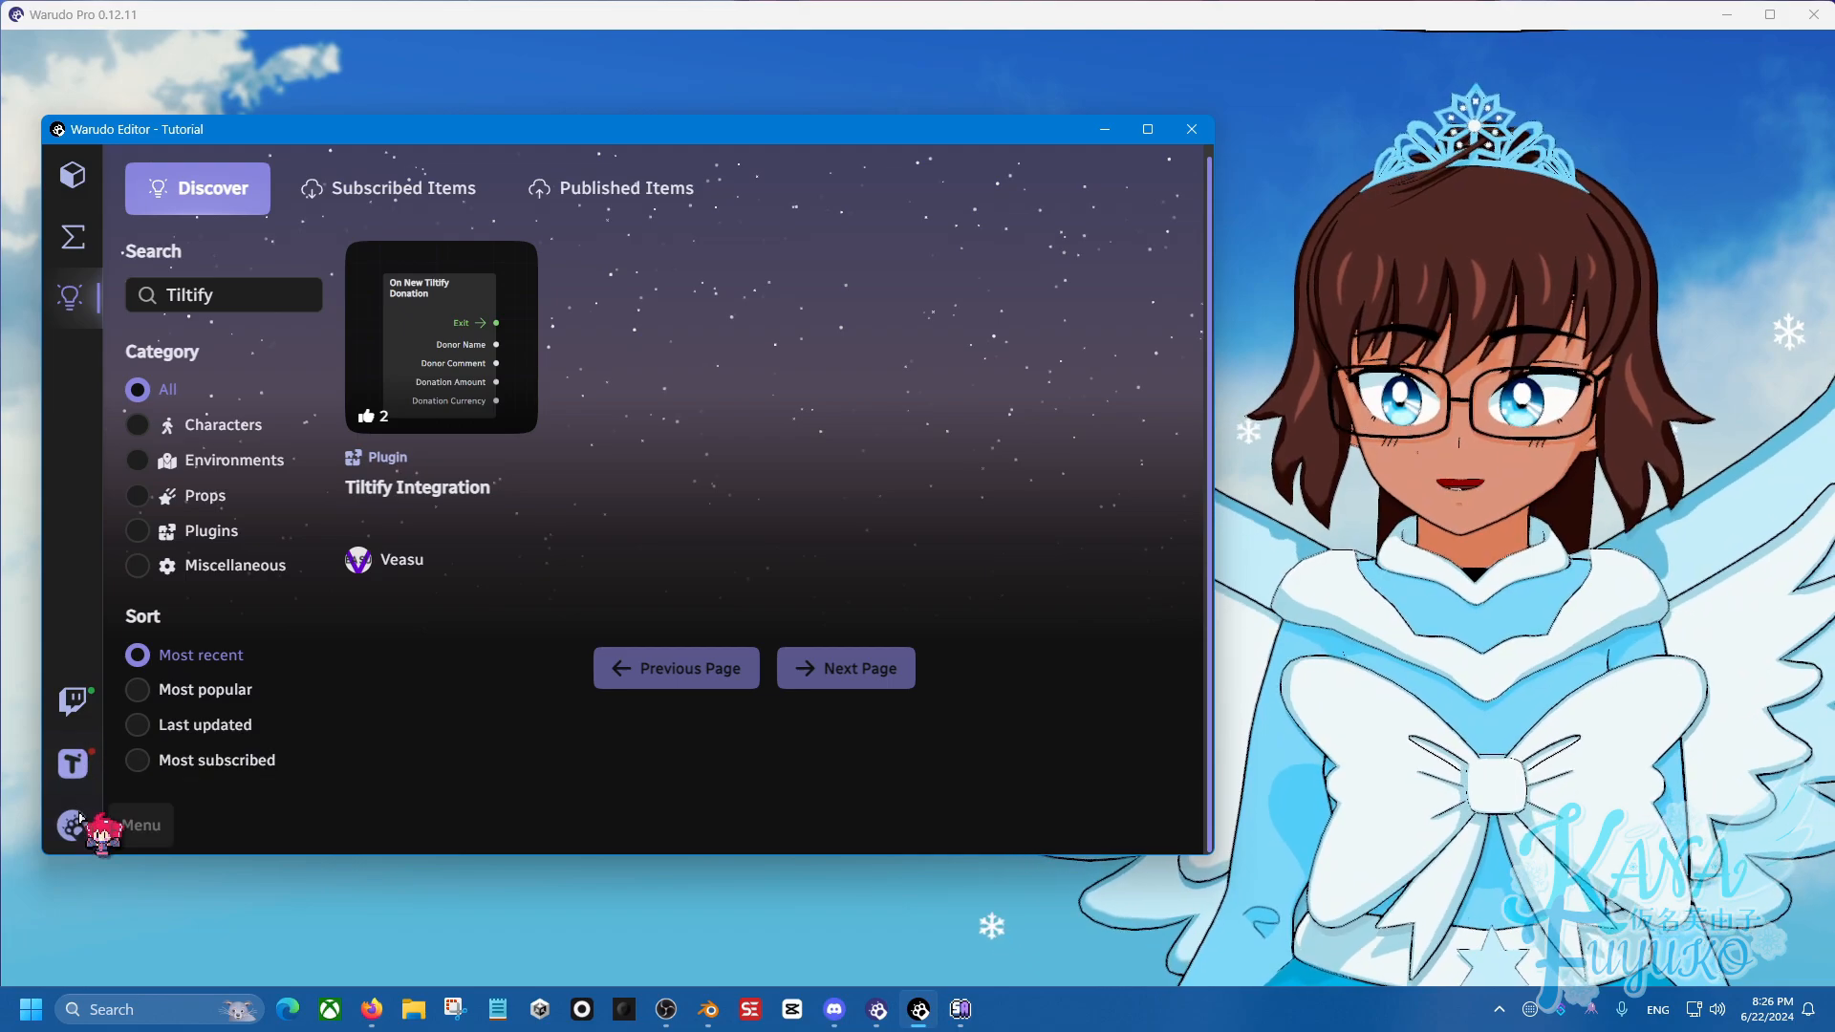
# Open the Tiltify Integrations plugin's page in the application settings.
pyautogui.press('ctrl')
pyautogui.press('ctrl')
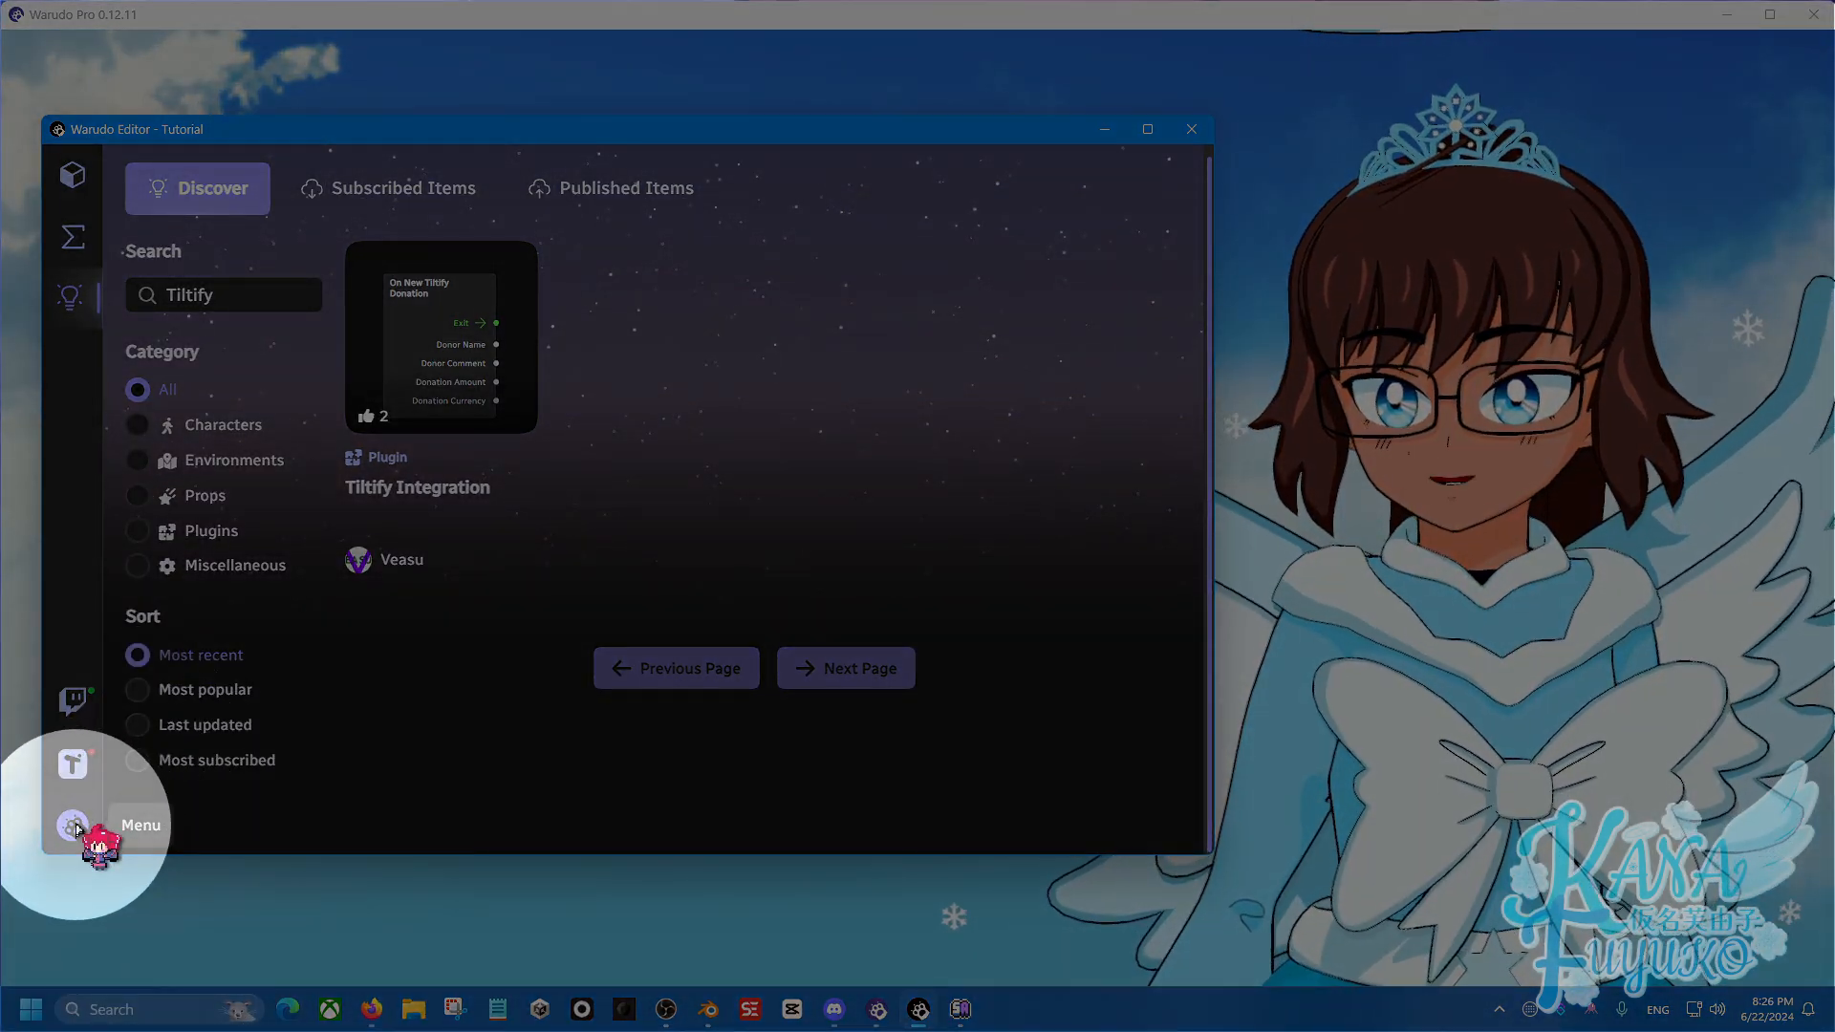
pyautogui.click(73, 824)
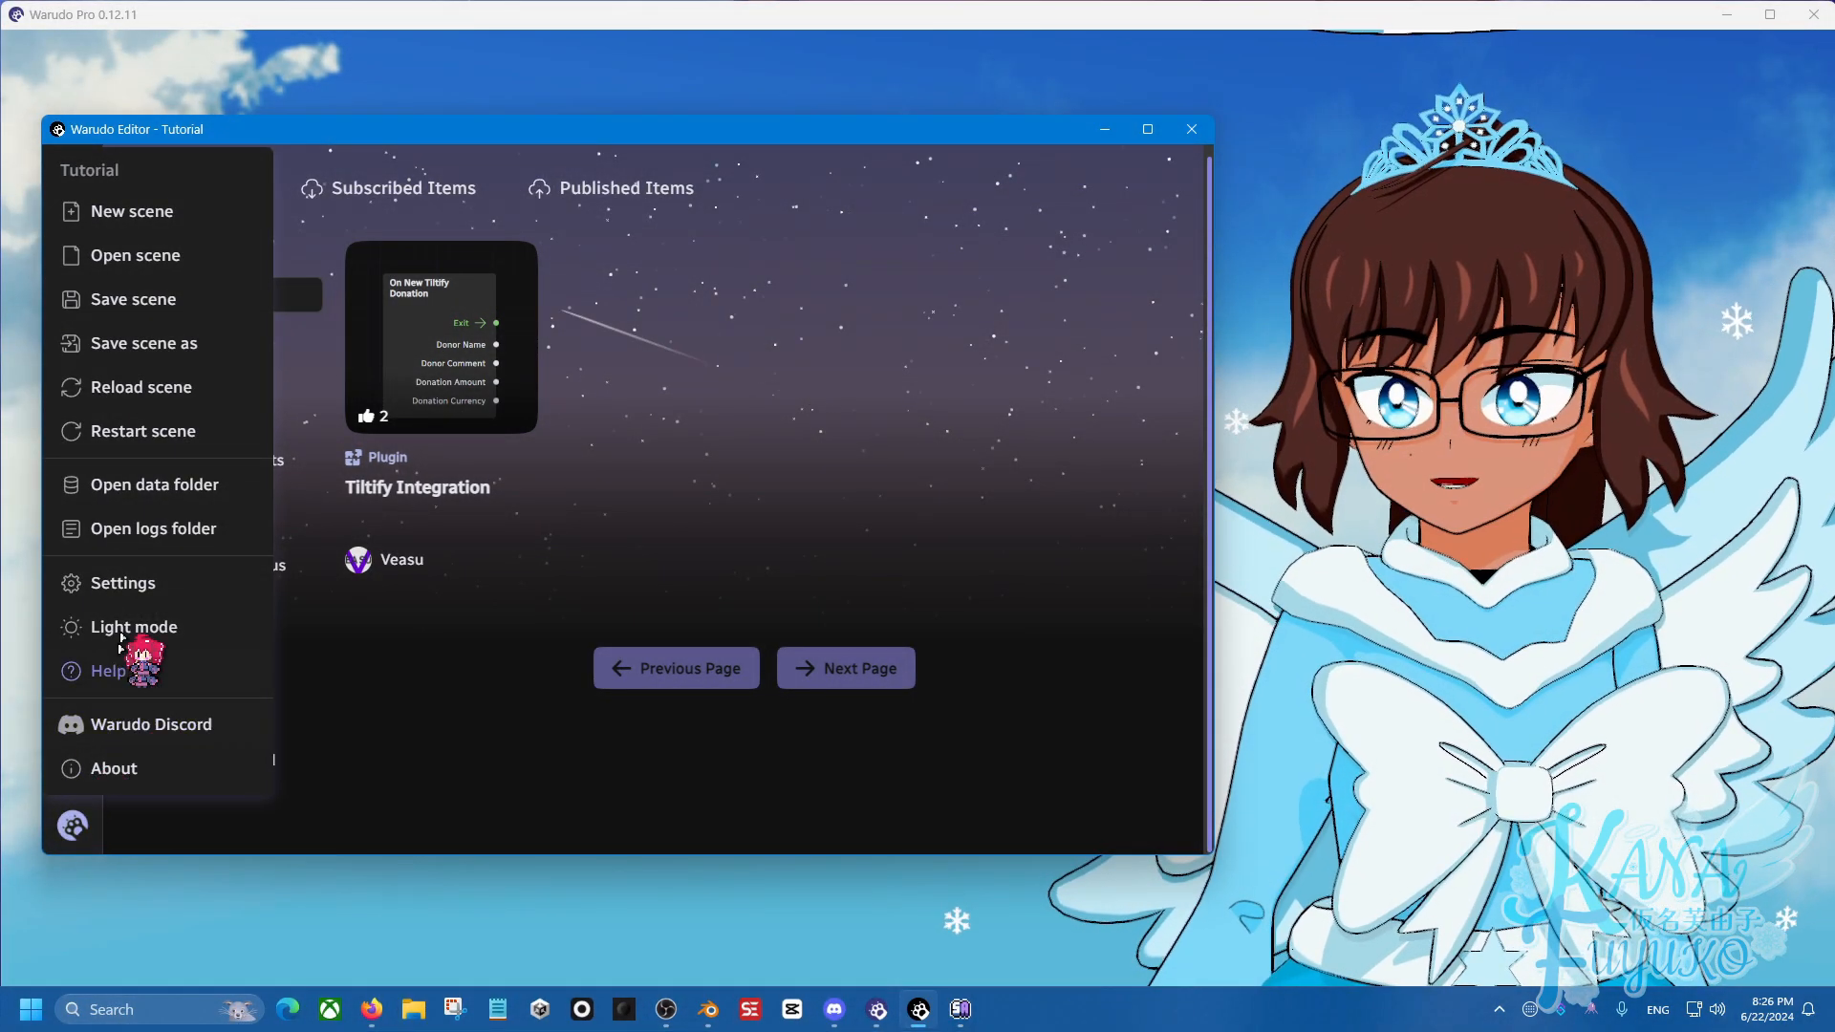
pyautogui.press('ctrl')
pyautogui.press('ctrl')
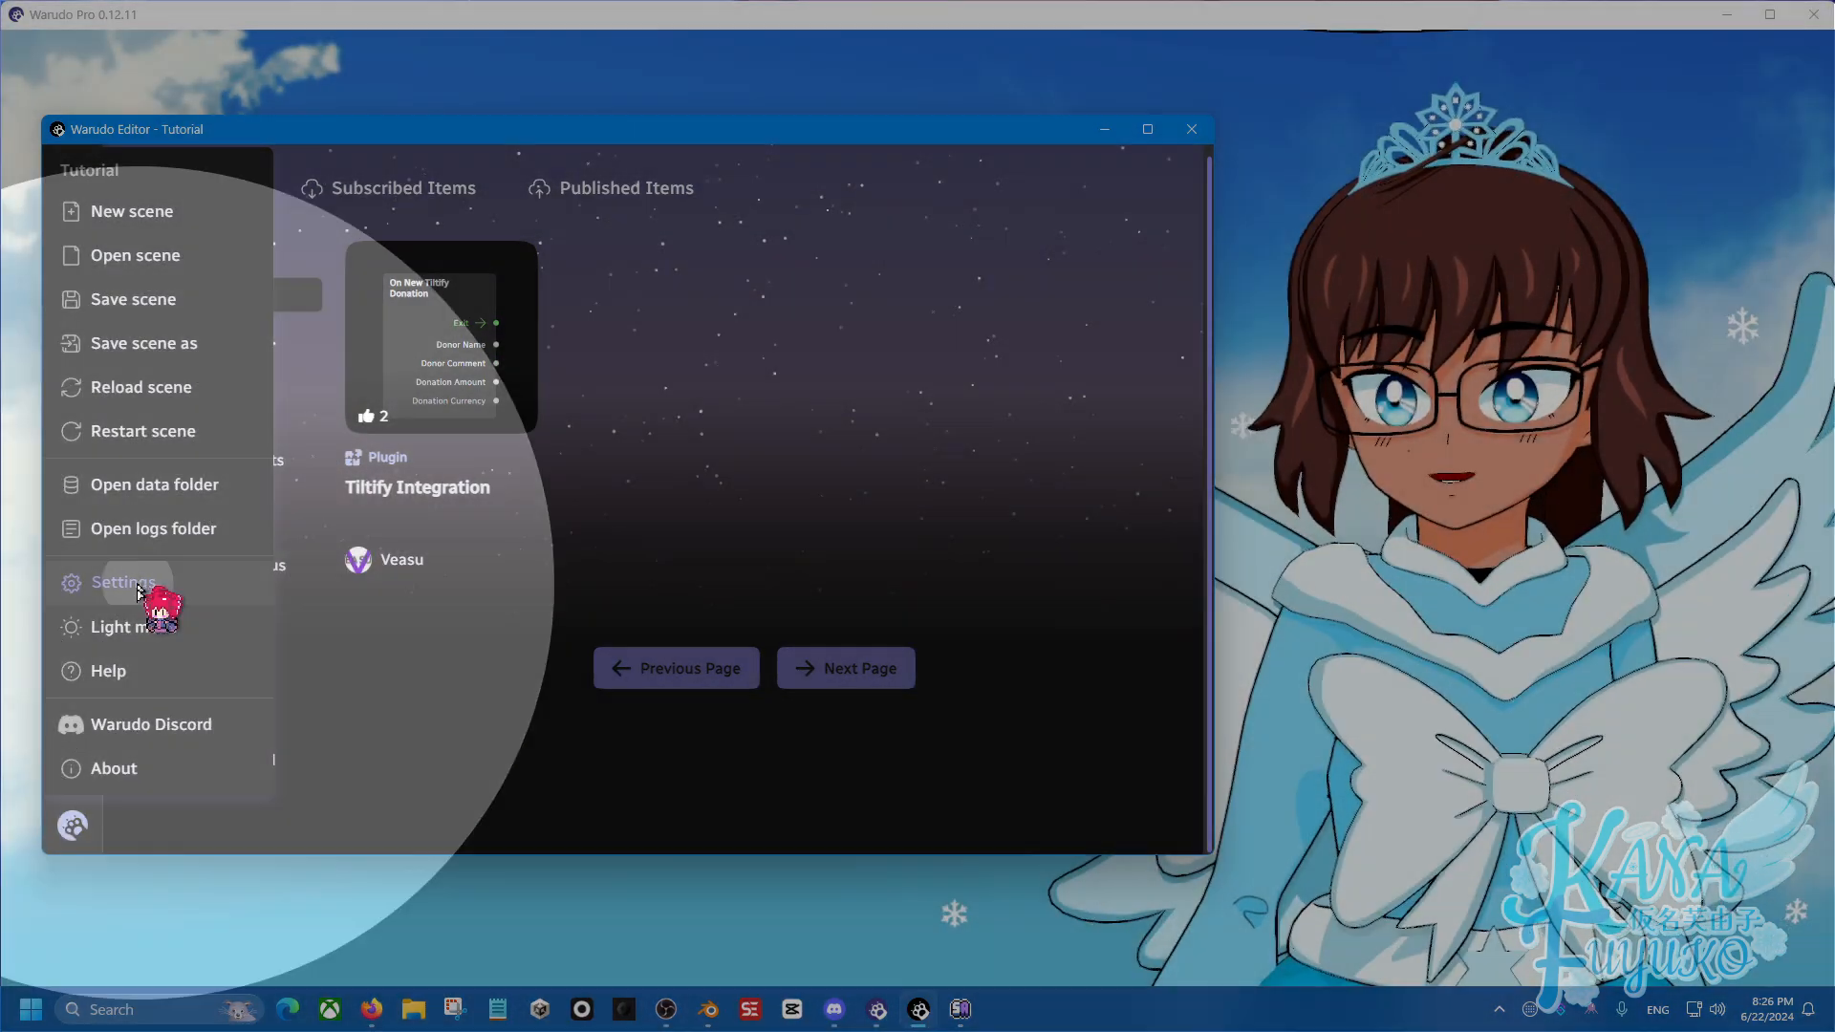
pyautogui.click(140, 587)
pyautogui.moveTo(468, 400); pyautogui.dragTo(454, 736)
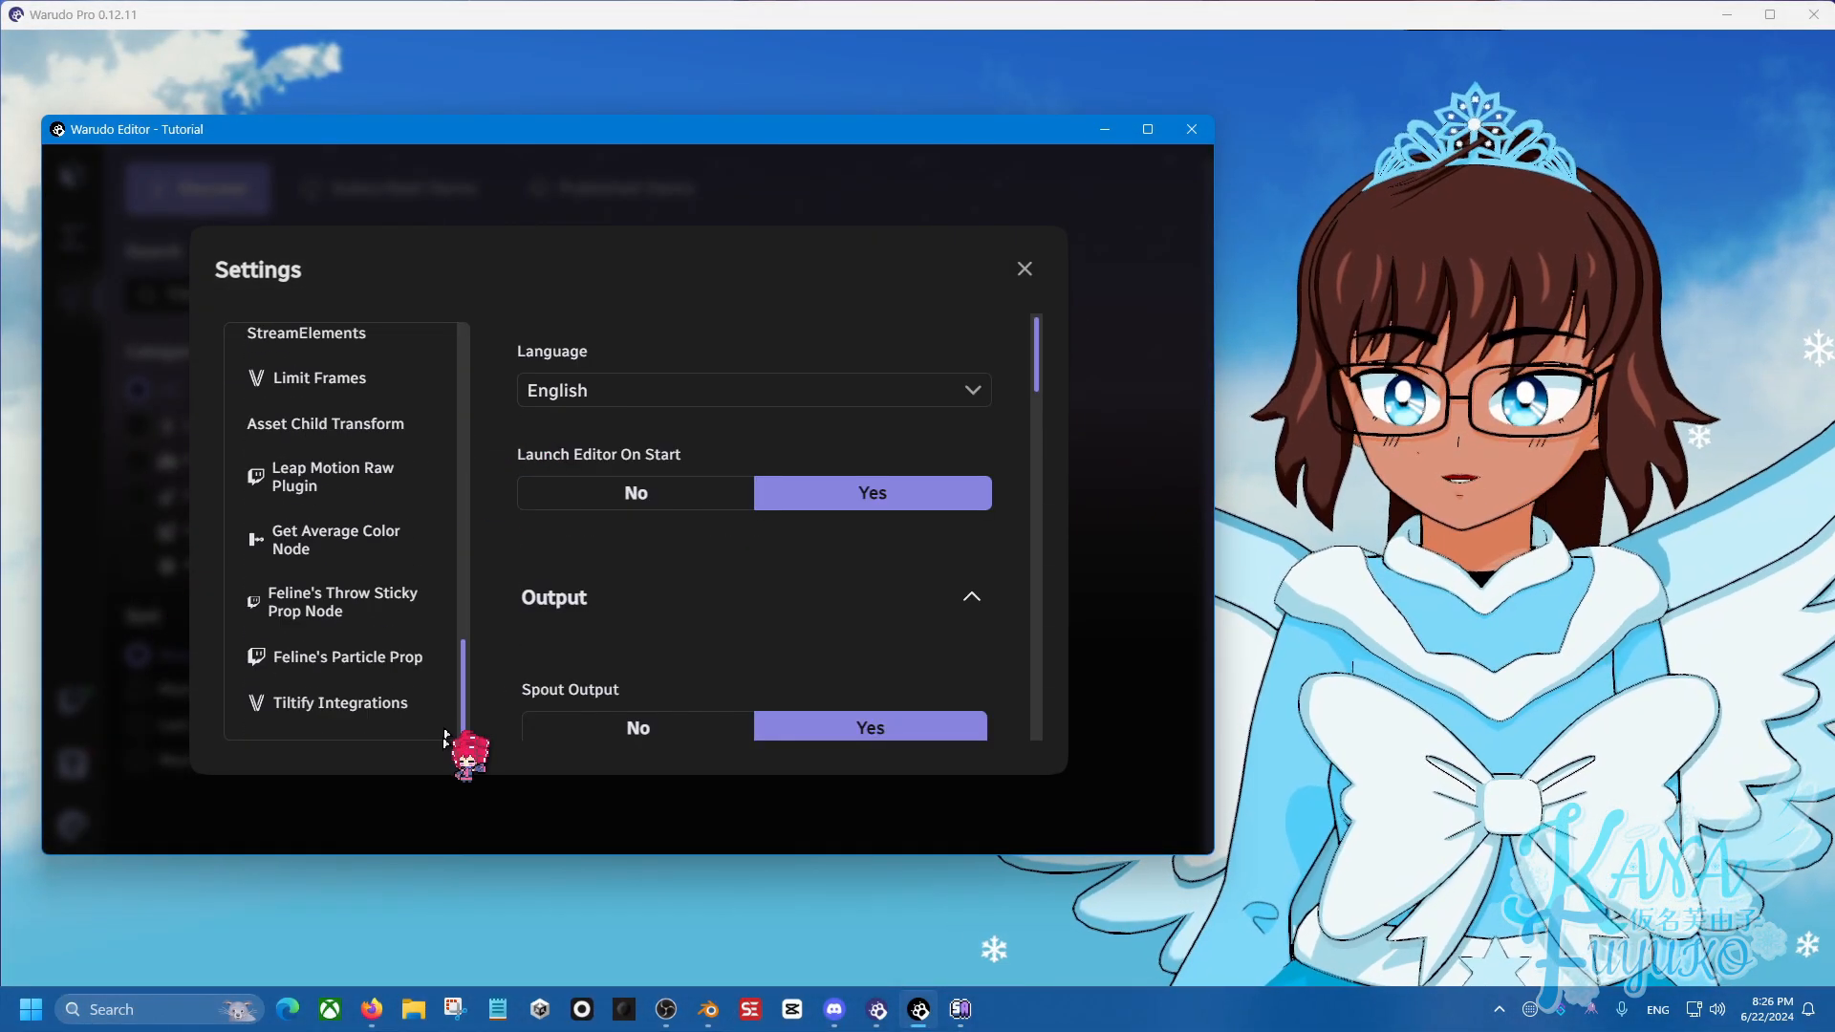
pyautogui.click(334, 715)
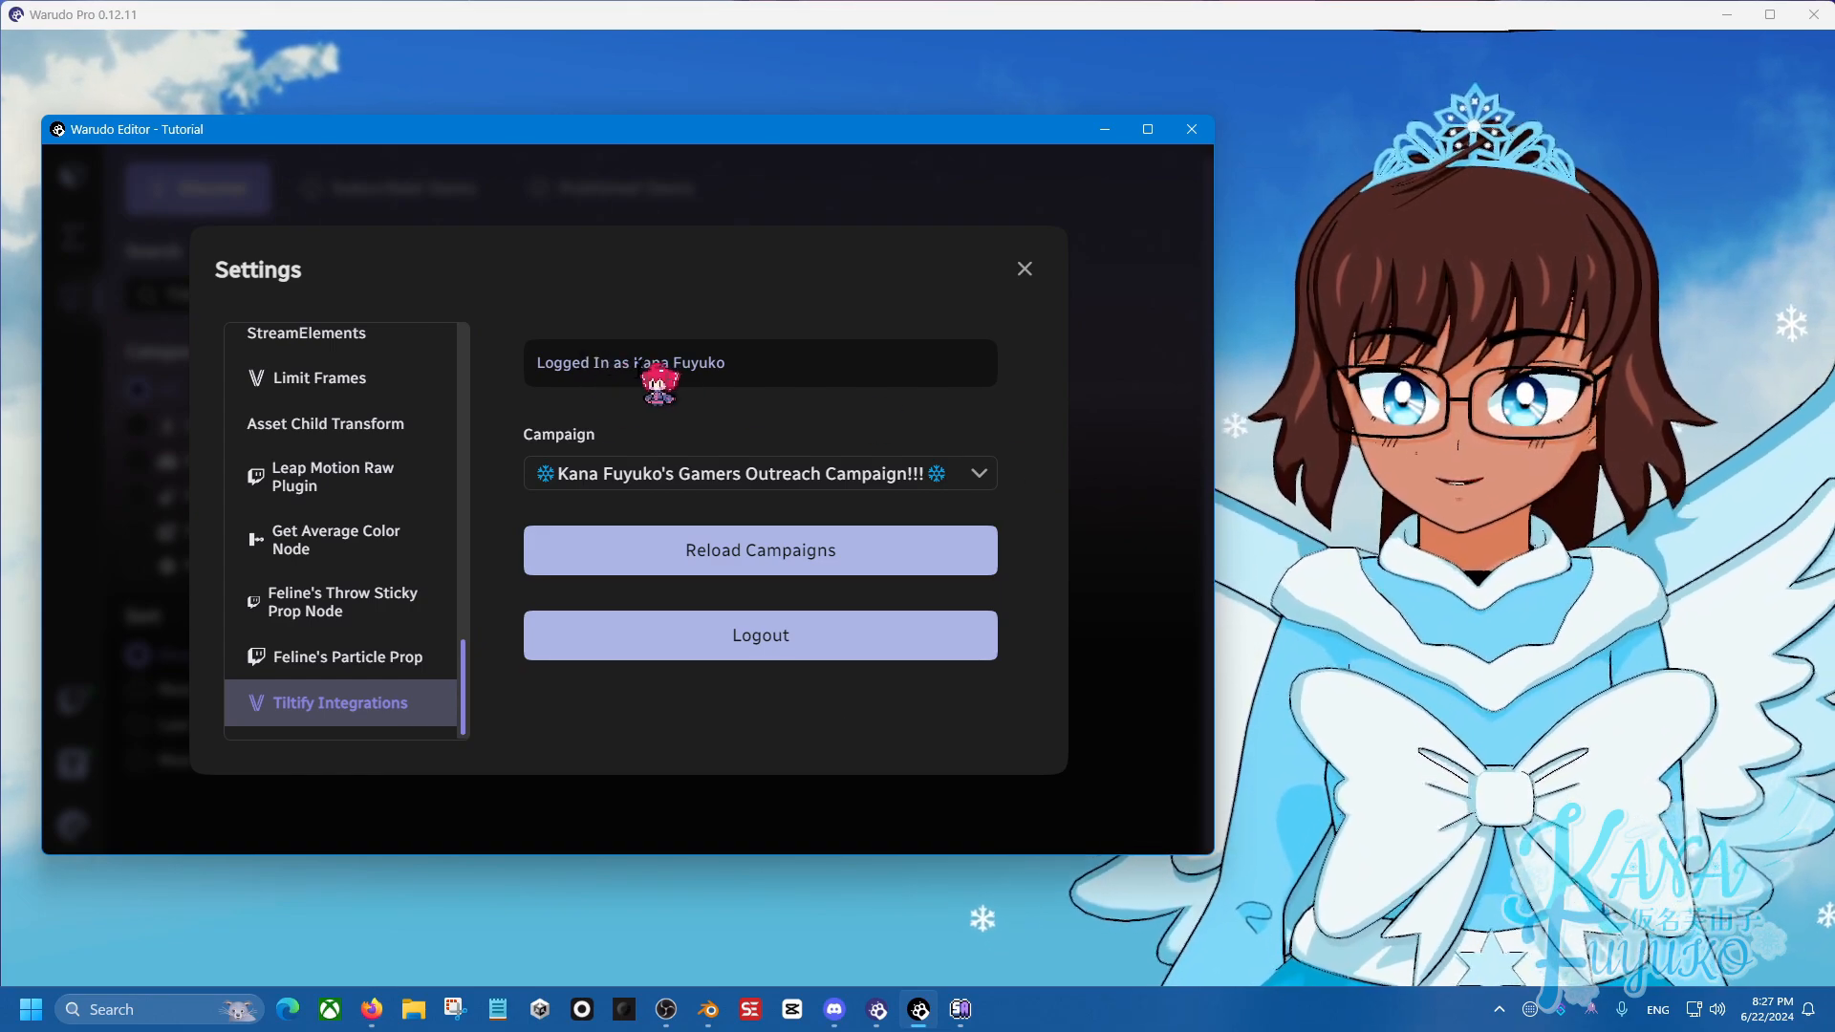
# Choose the Gamers Outreach campaign as the campaign for the Tiltify integration.
pyautogui.moveTo(639, 363); pyautogui.dragTo(715, 402)
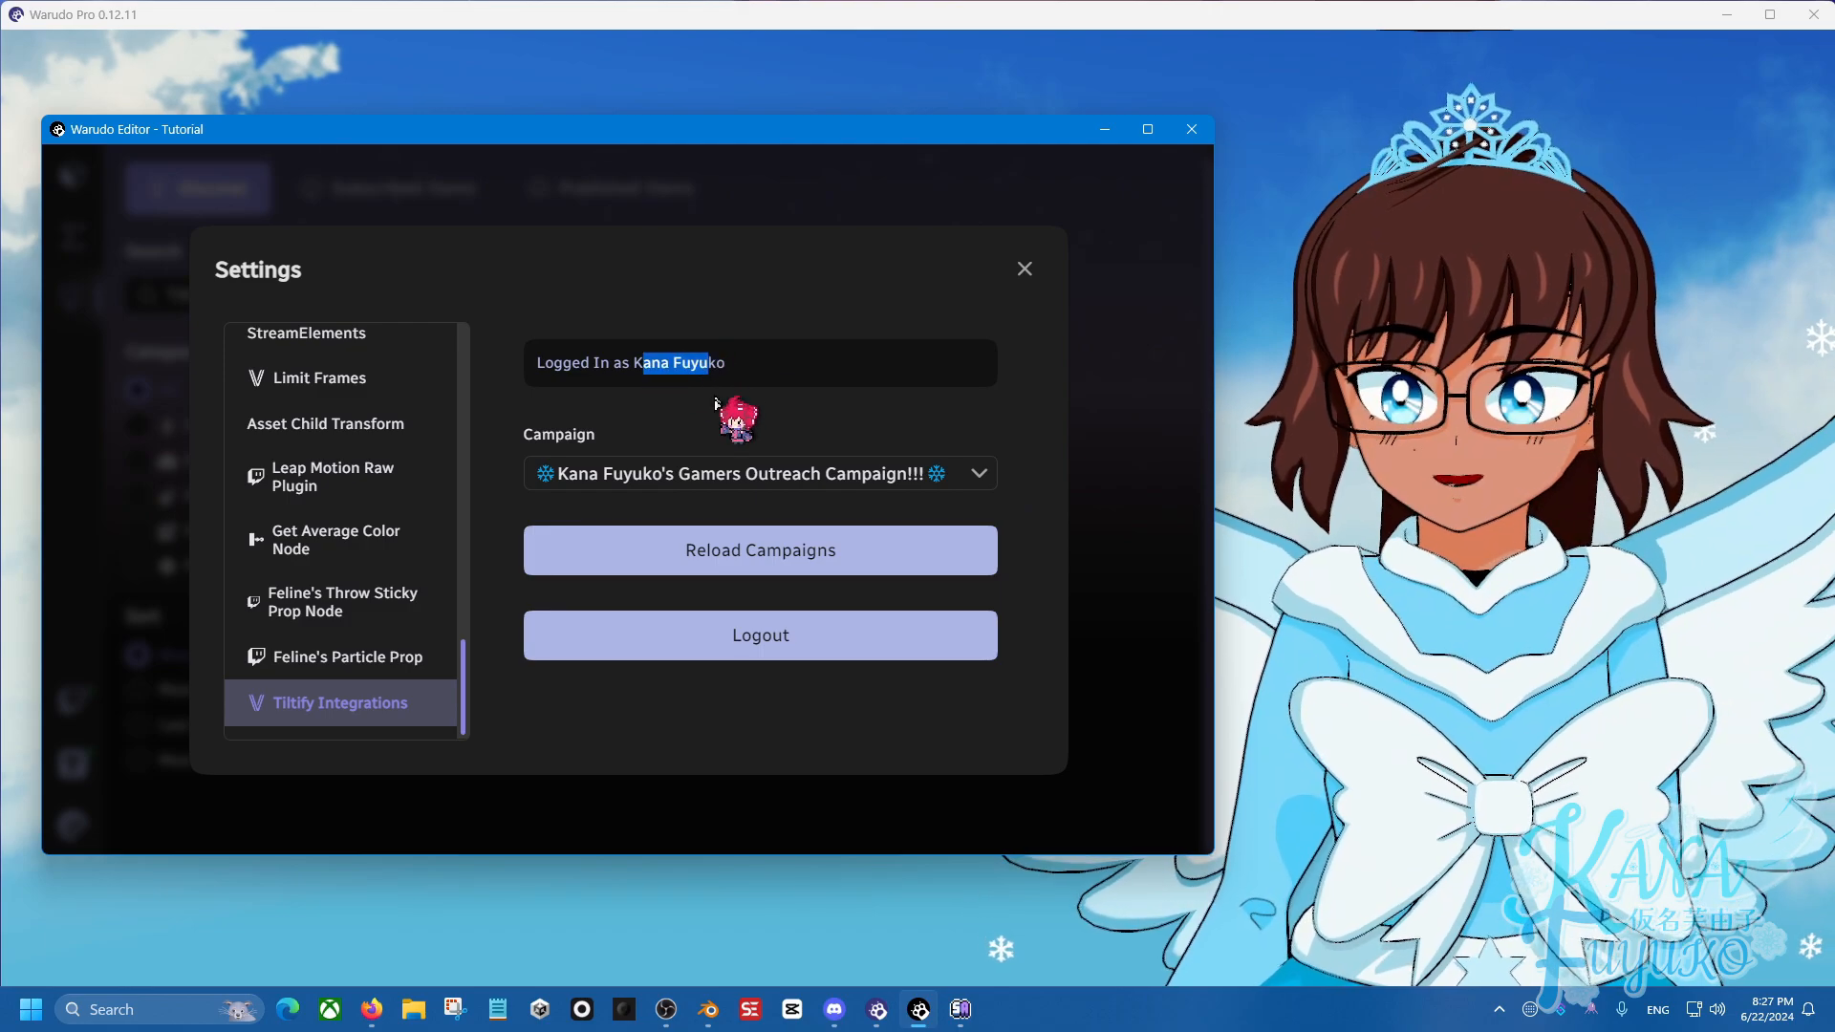
pyautogui.click(633, 476)
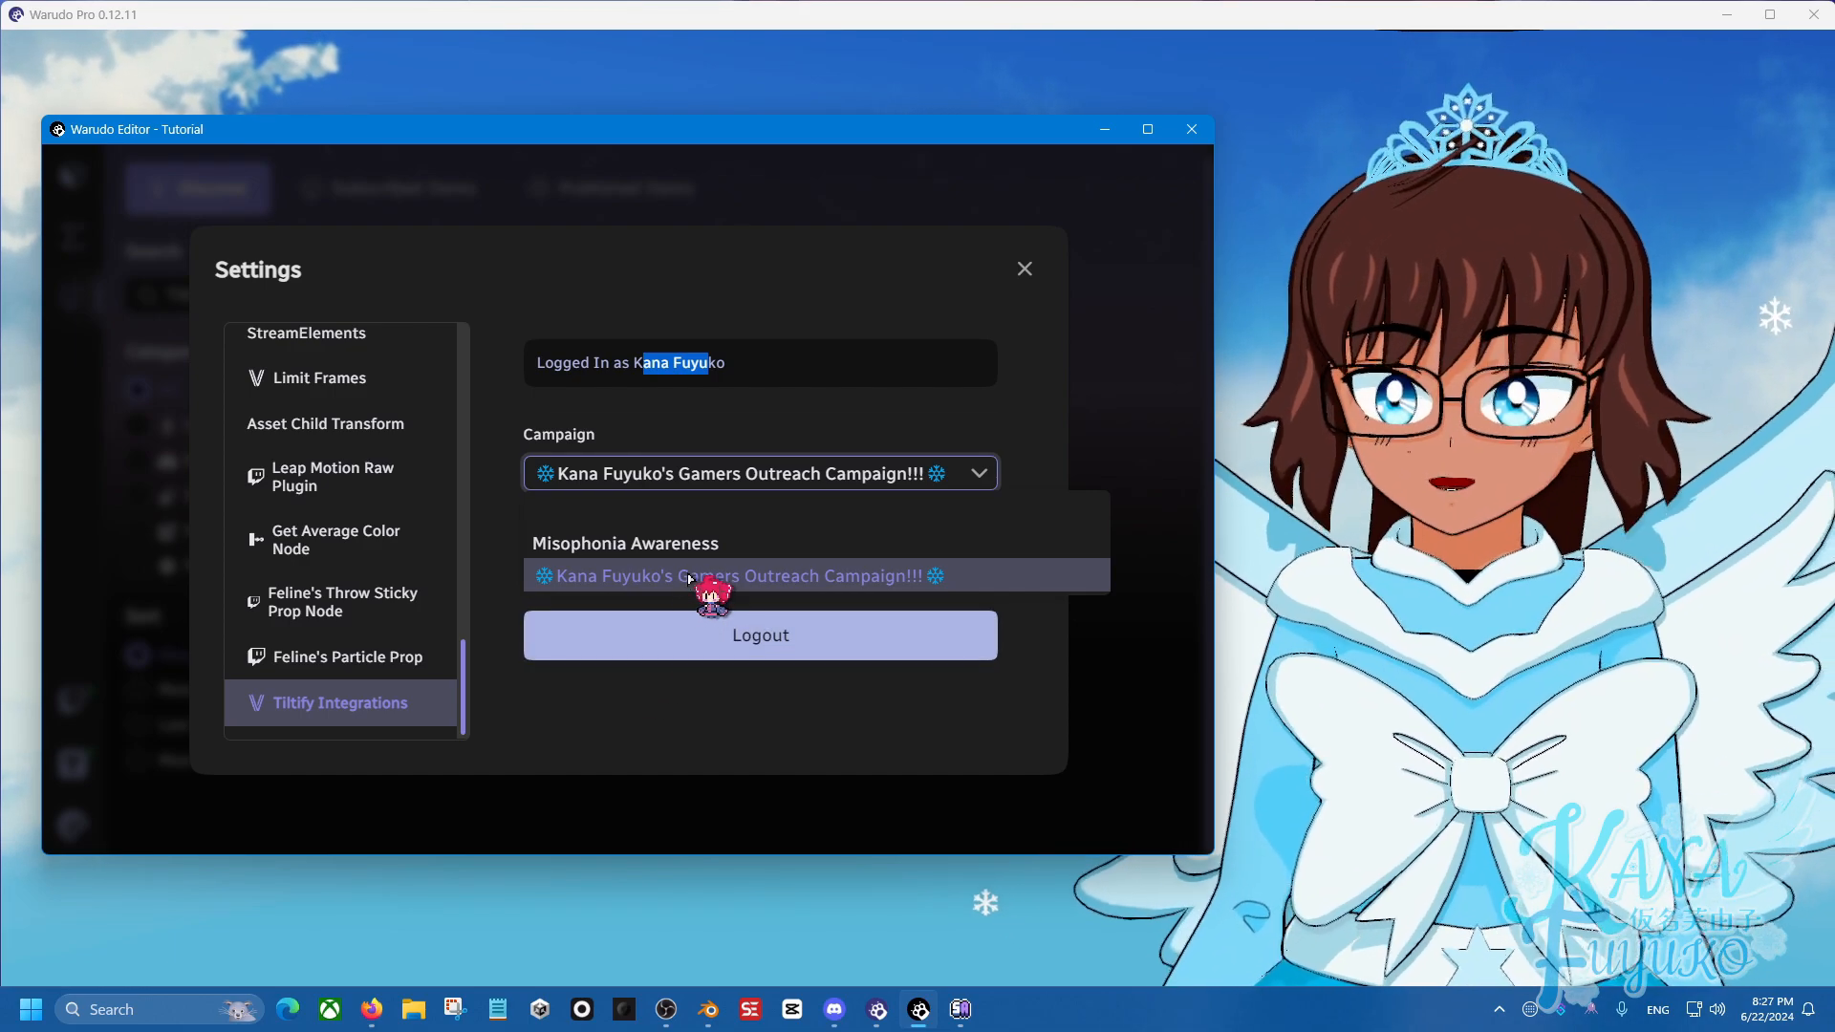
pyautogui.click(800, 470)
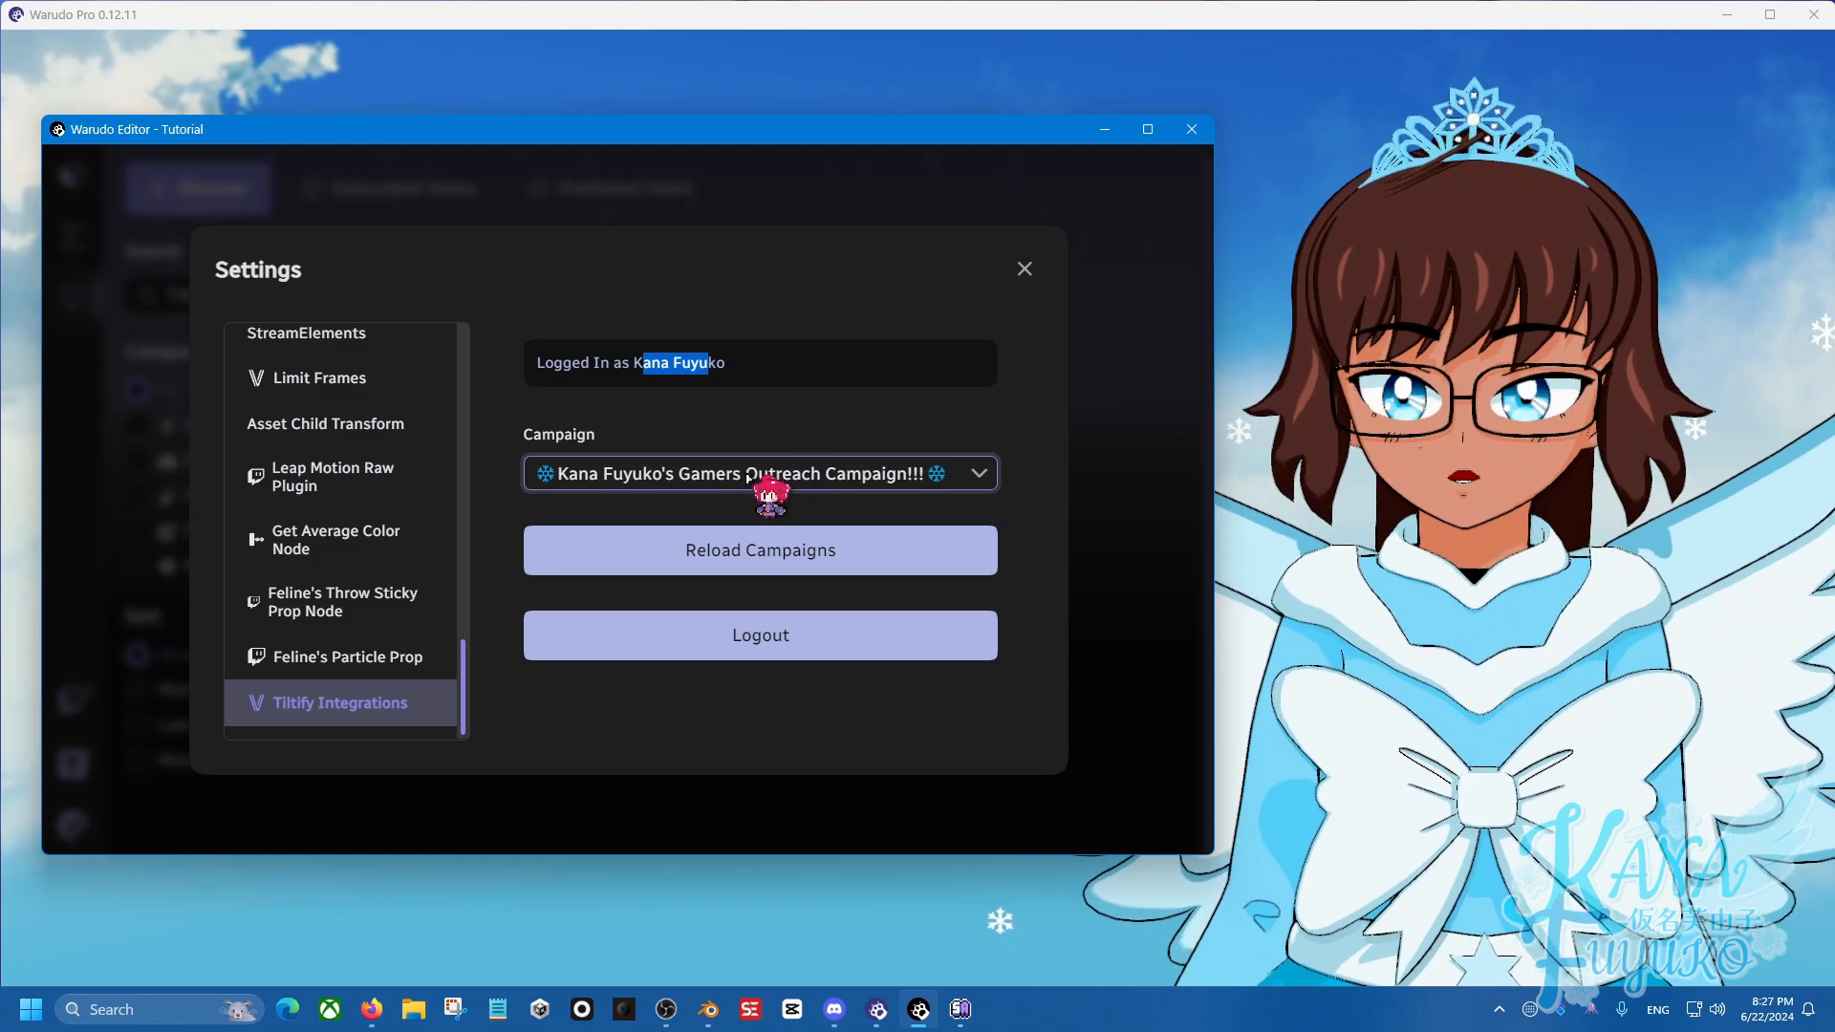
pyautogui.click(765, 470)
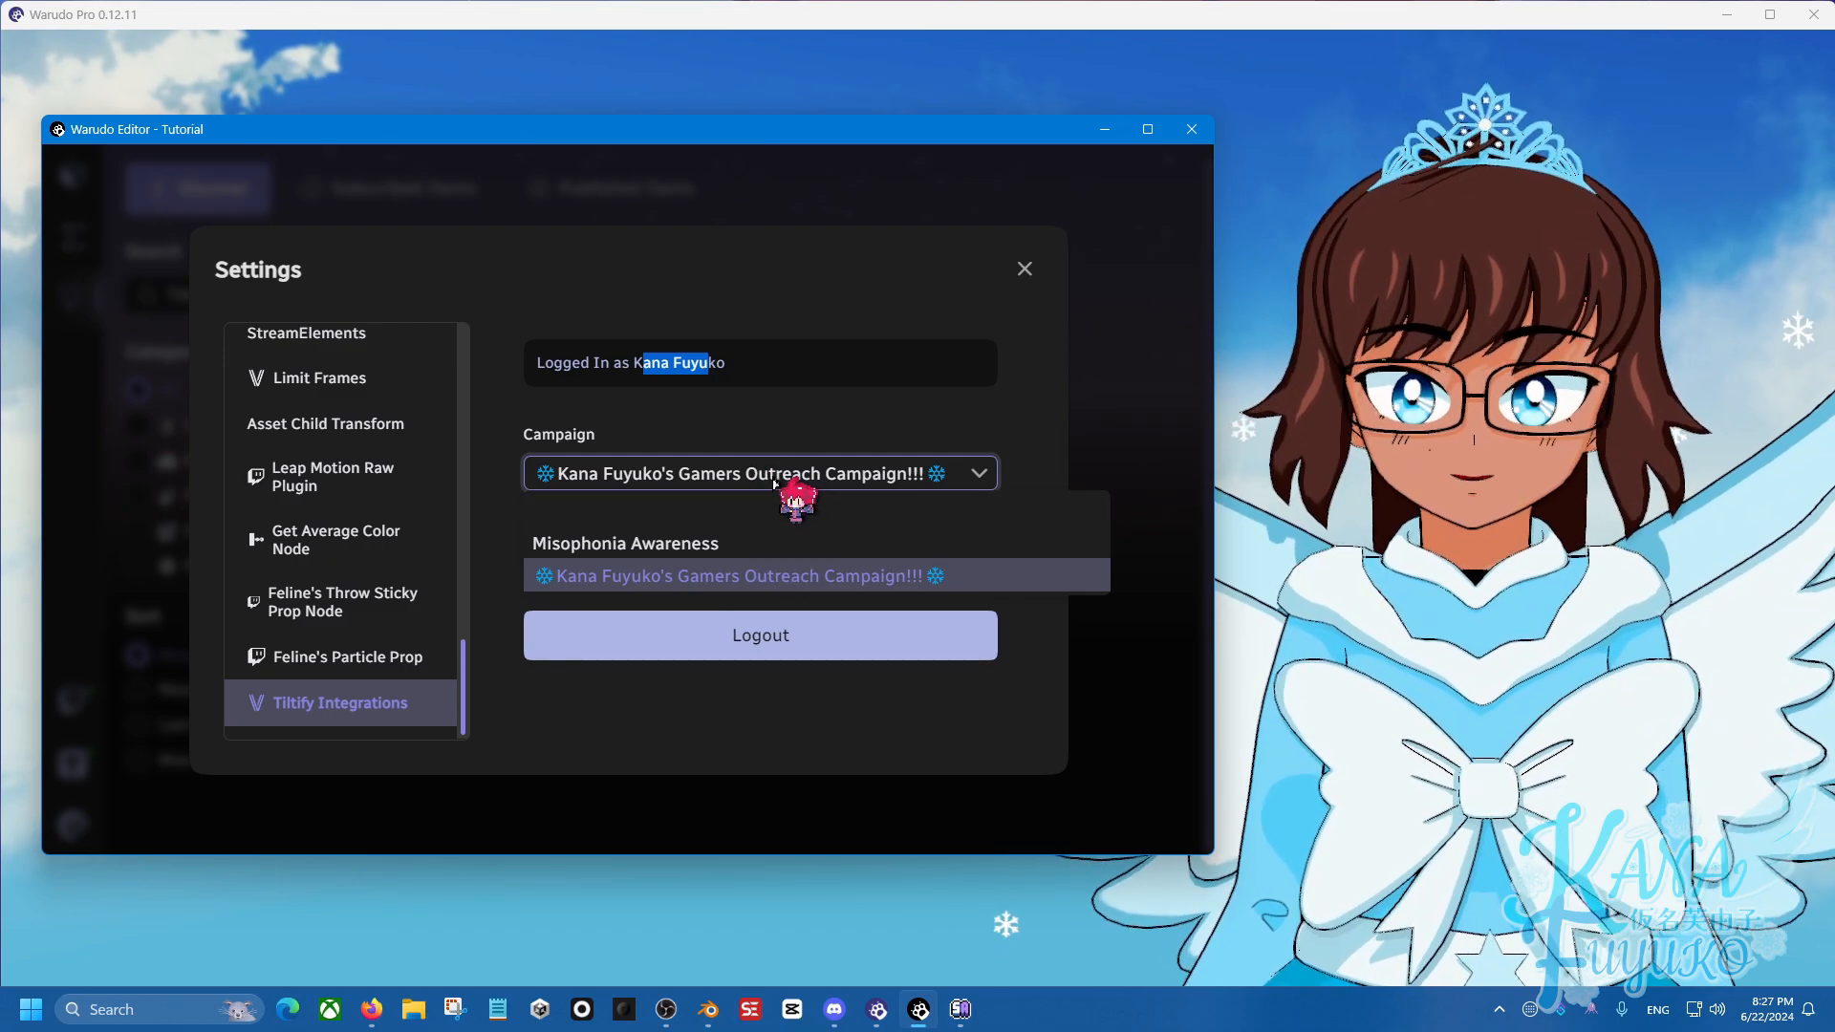
pyautogui.click(795, 478)
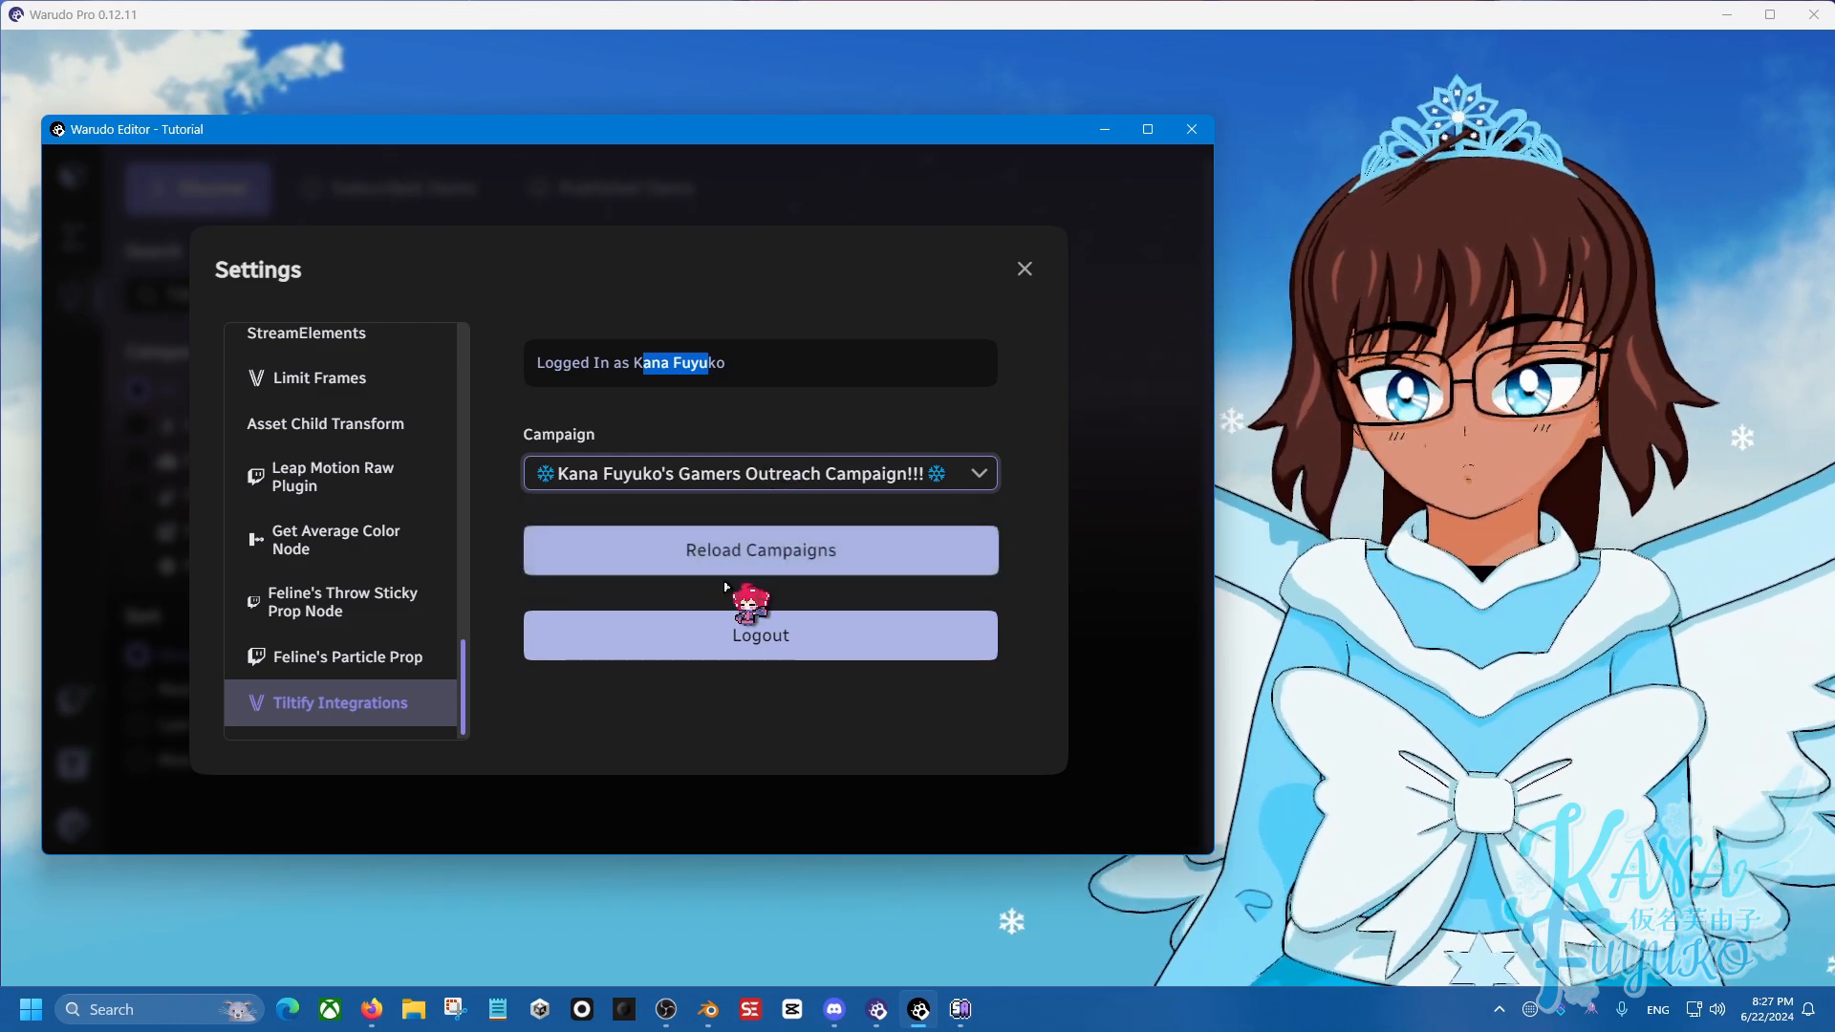
pyautogui.click(782, 478)
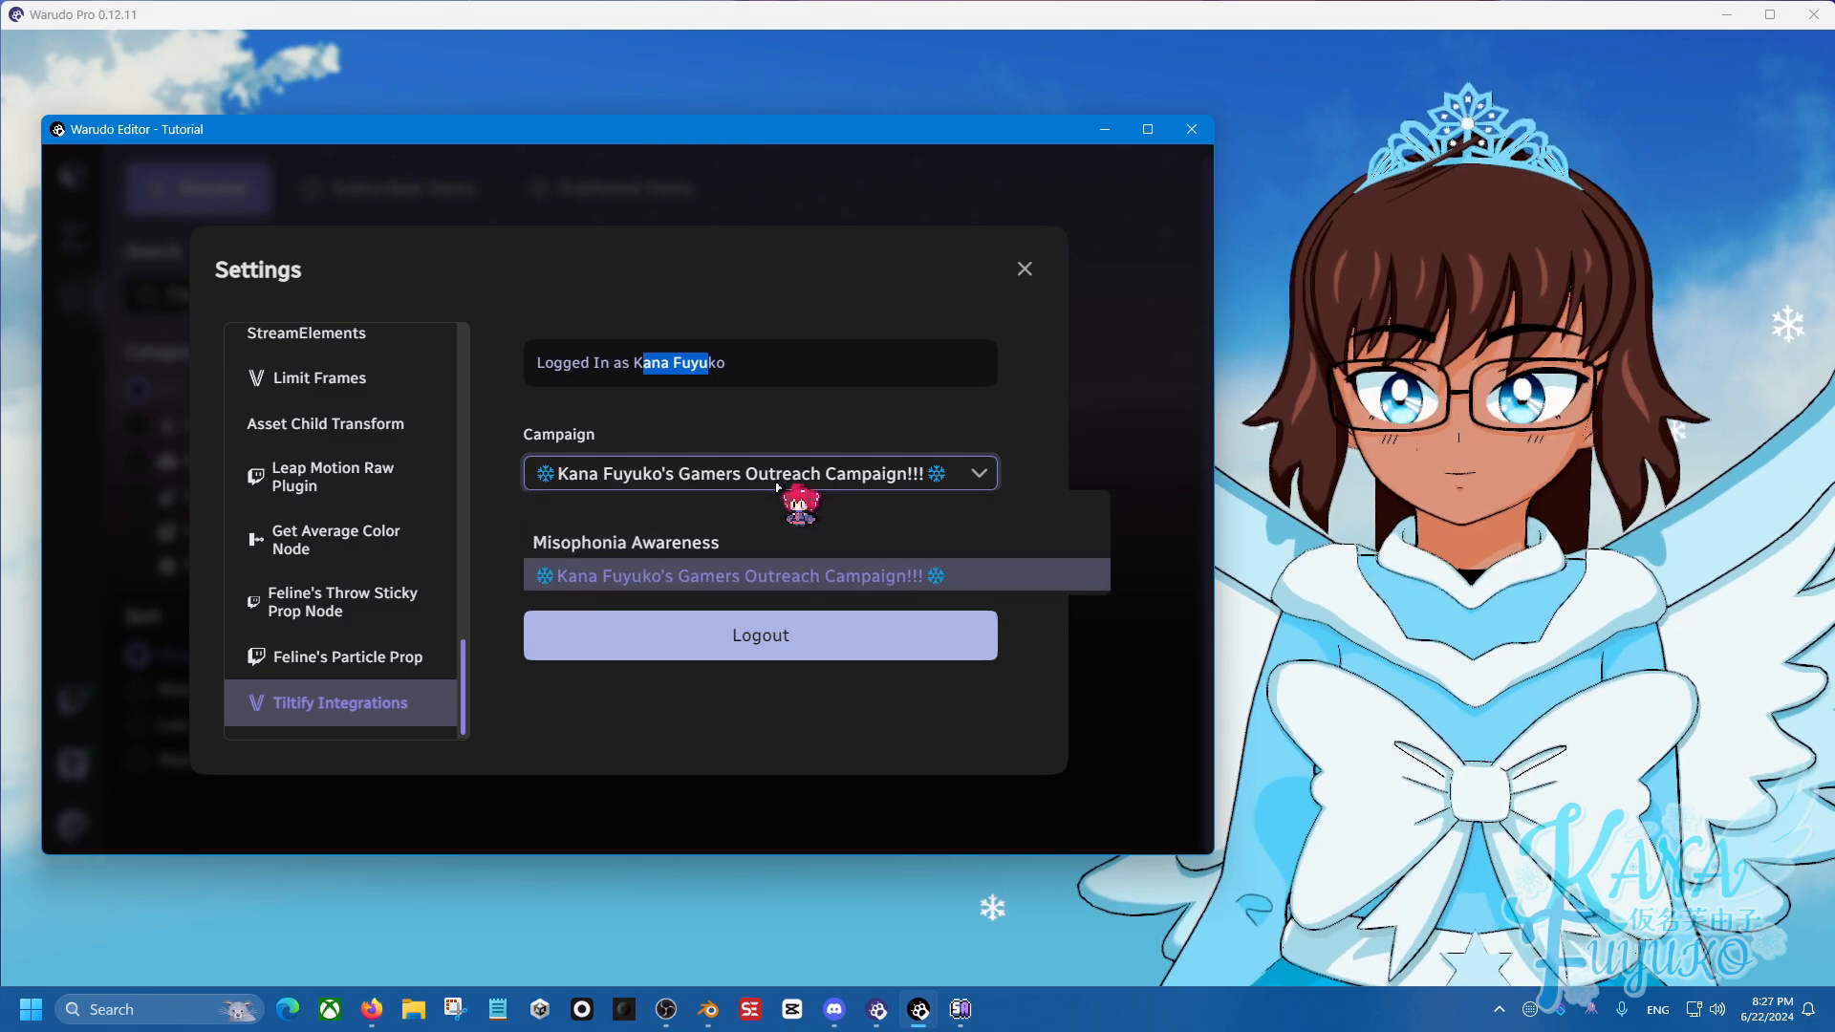
pyautogui.click(765, 572)
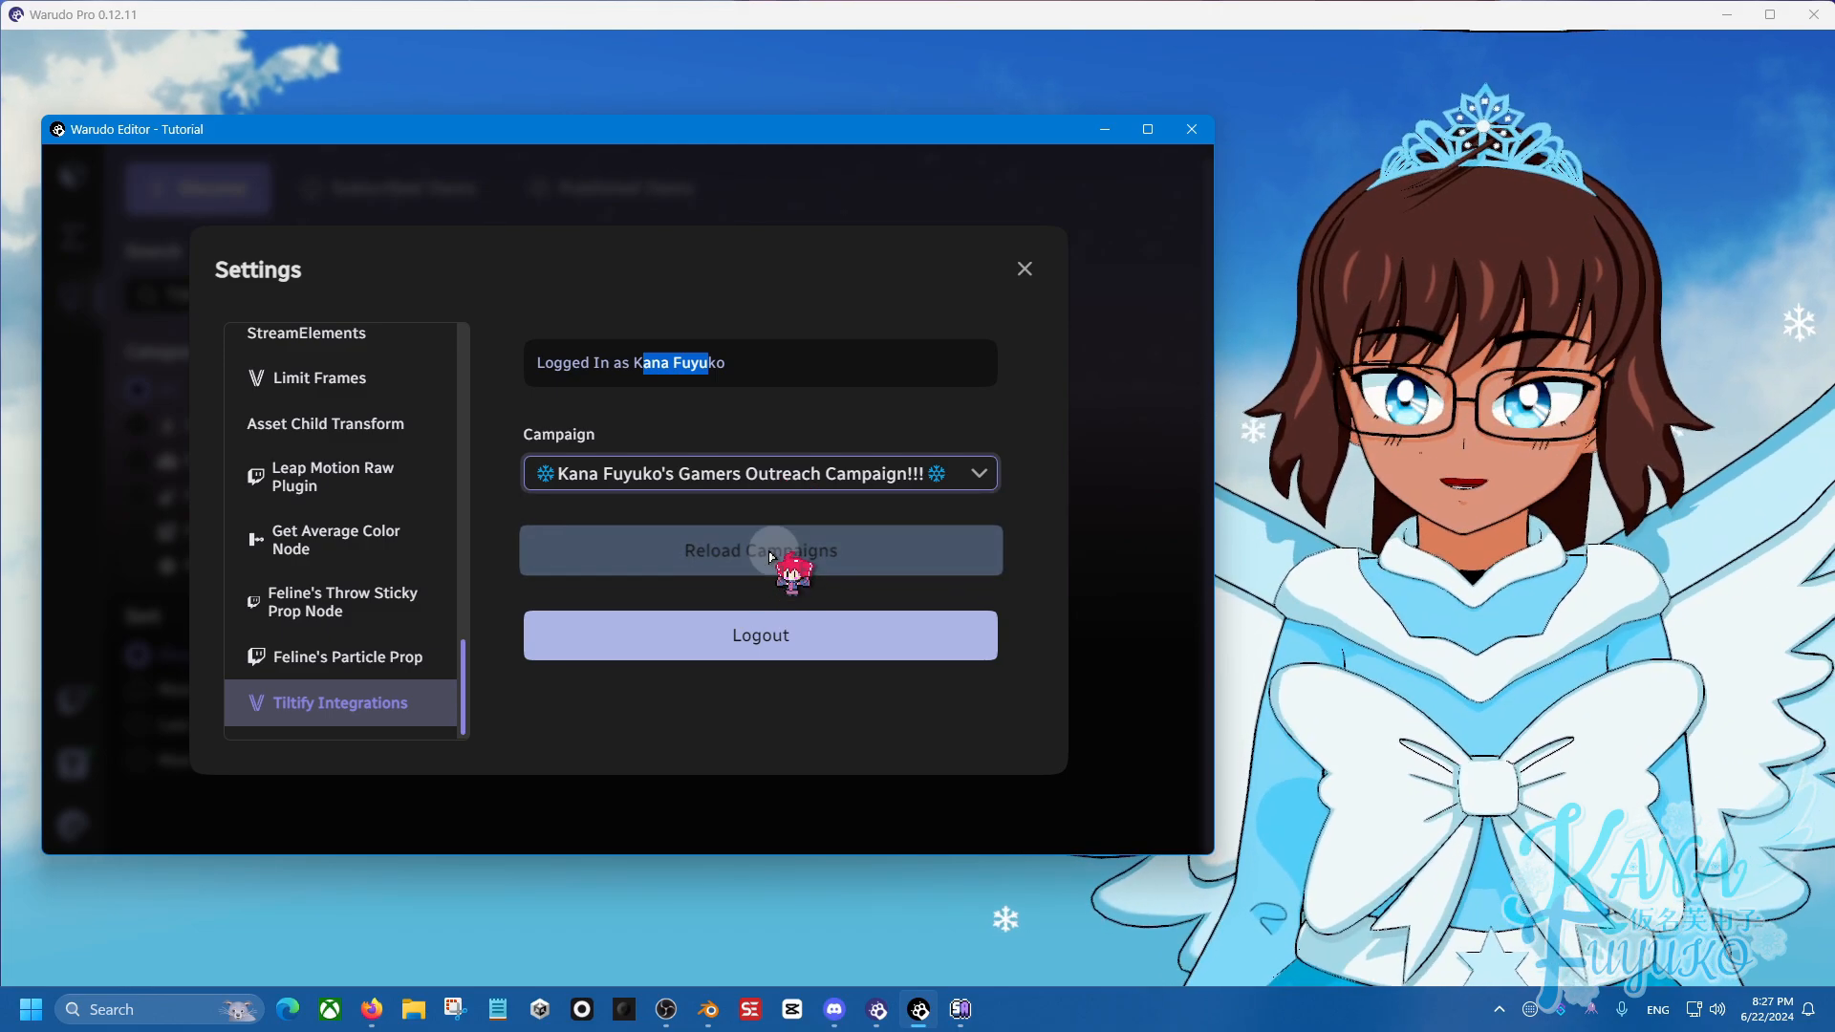
# Reload the Tiltify campaigns and close the settings.
pyautogui.click(751, 550)
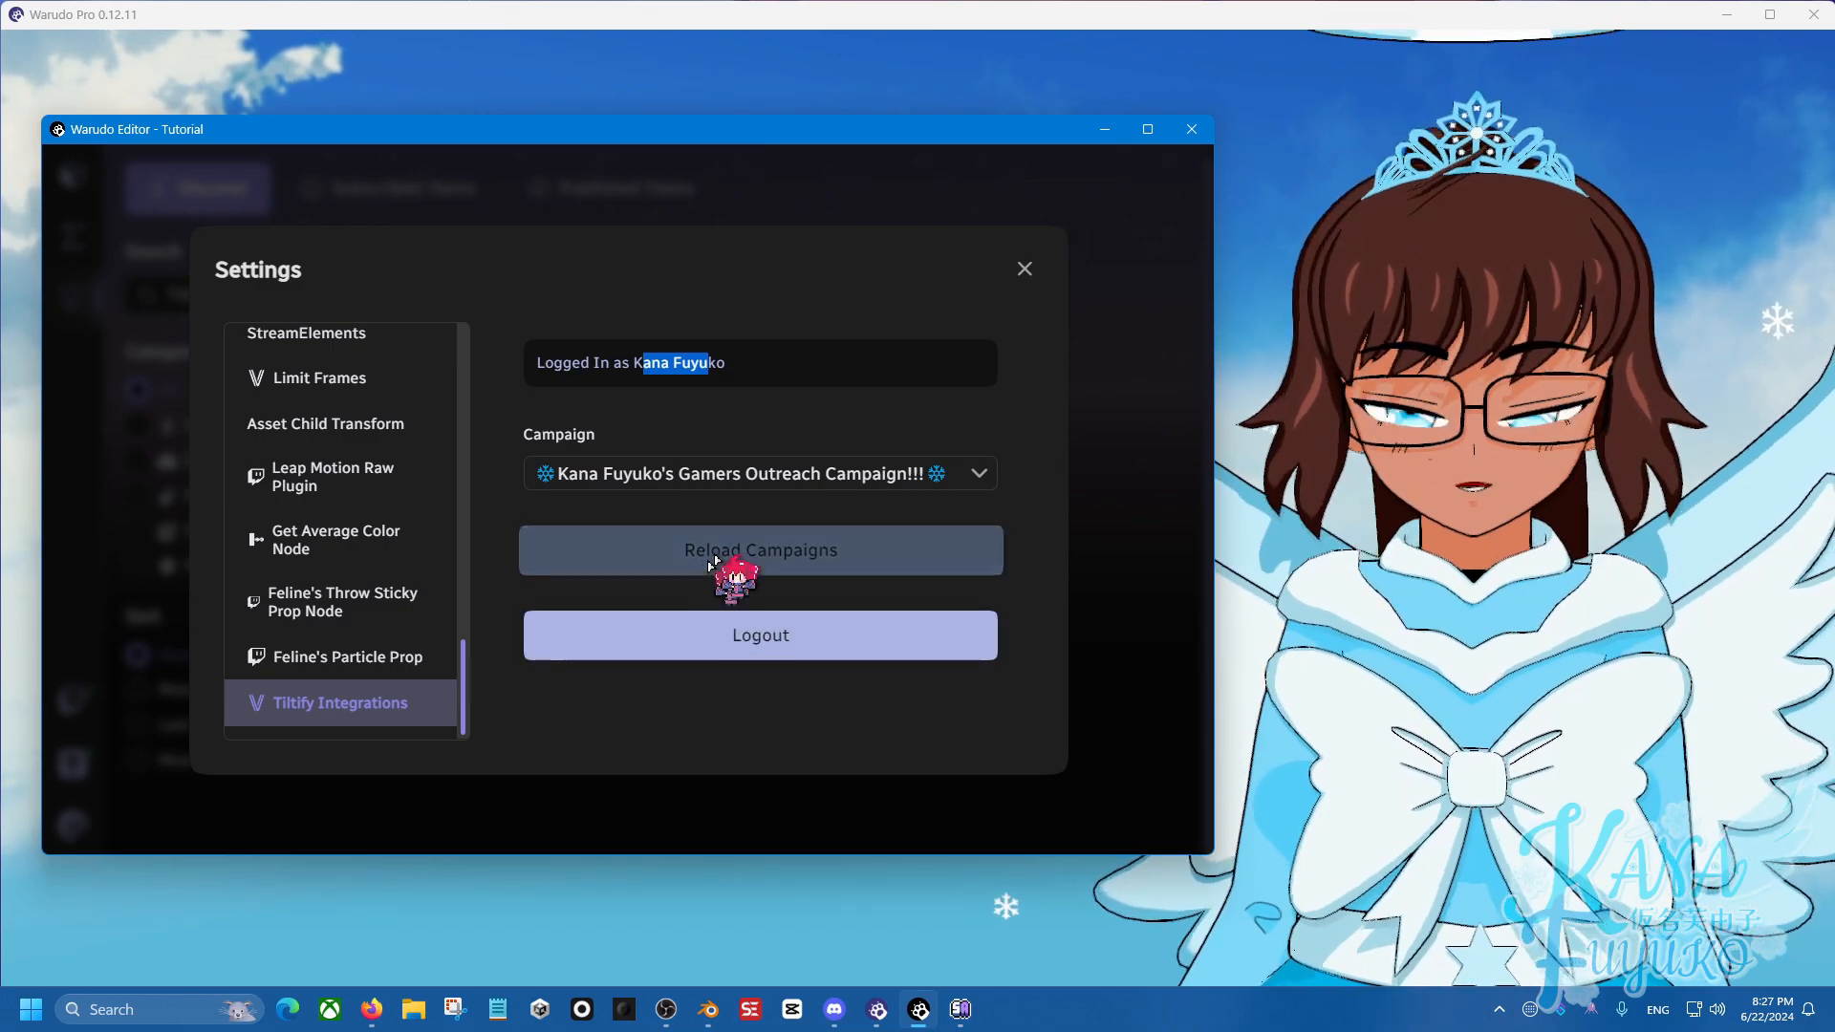
pyautogui.click(818, 373)
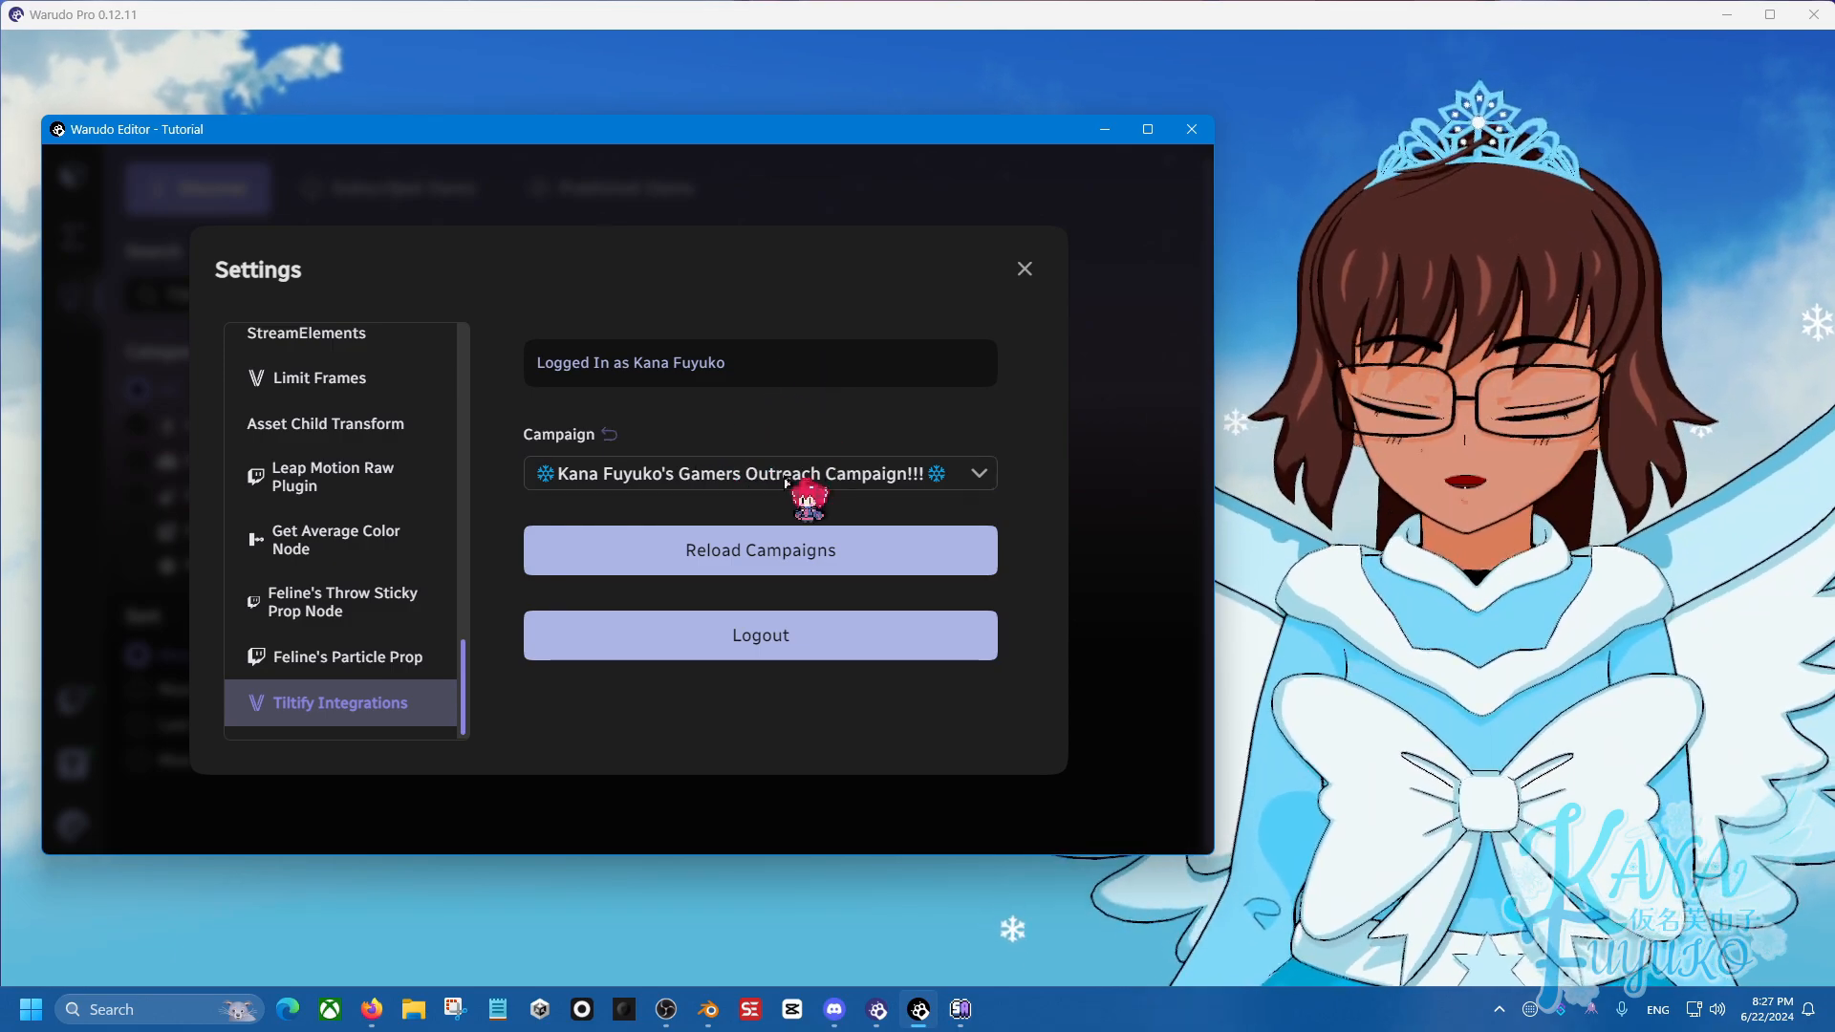
pyautogui.click(1024, 269)
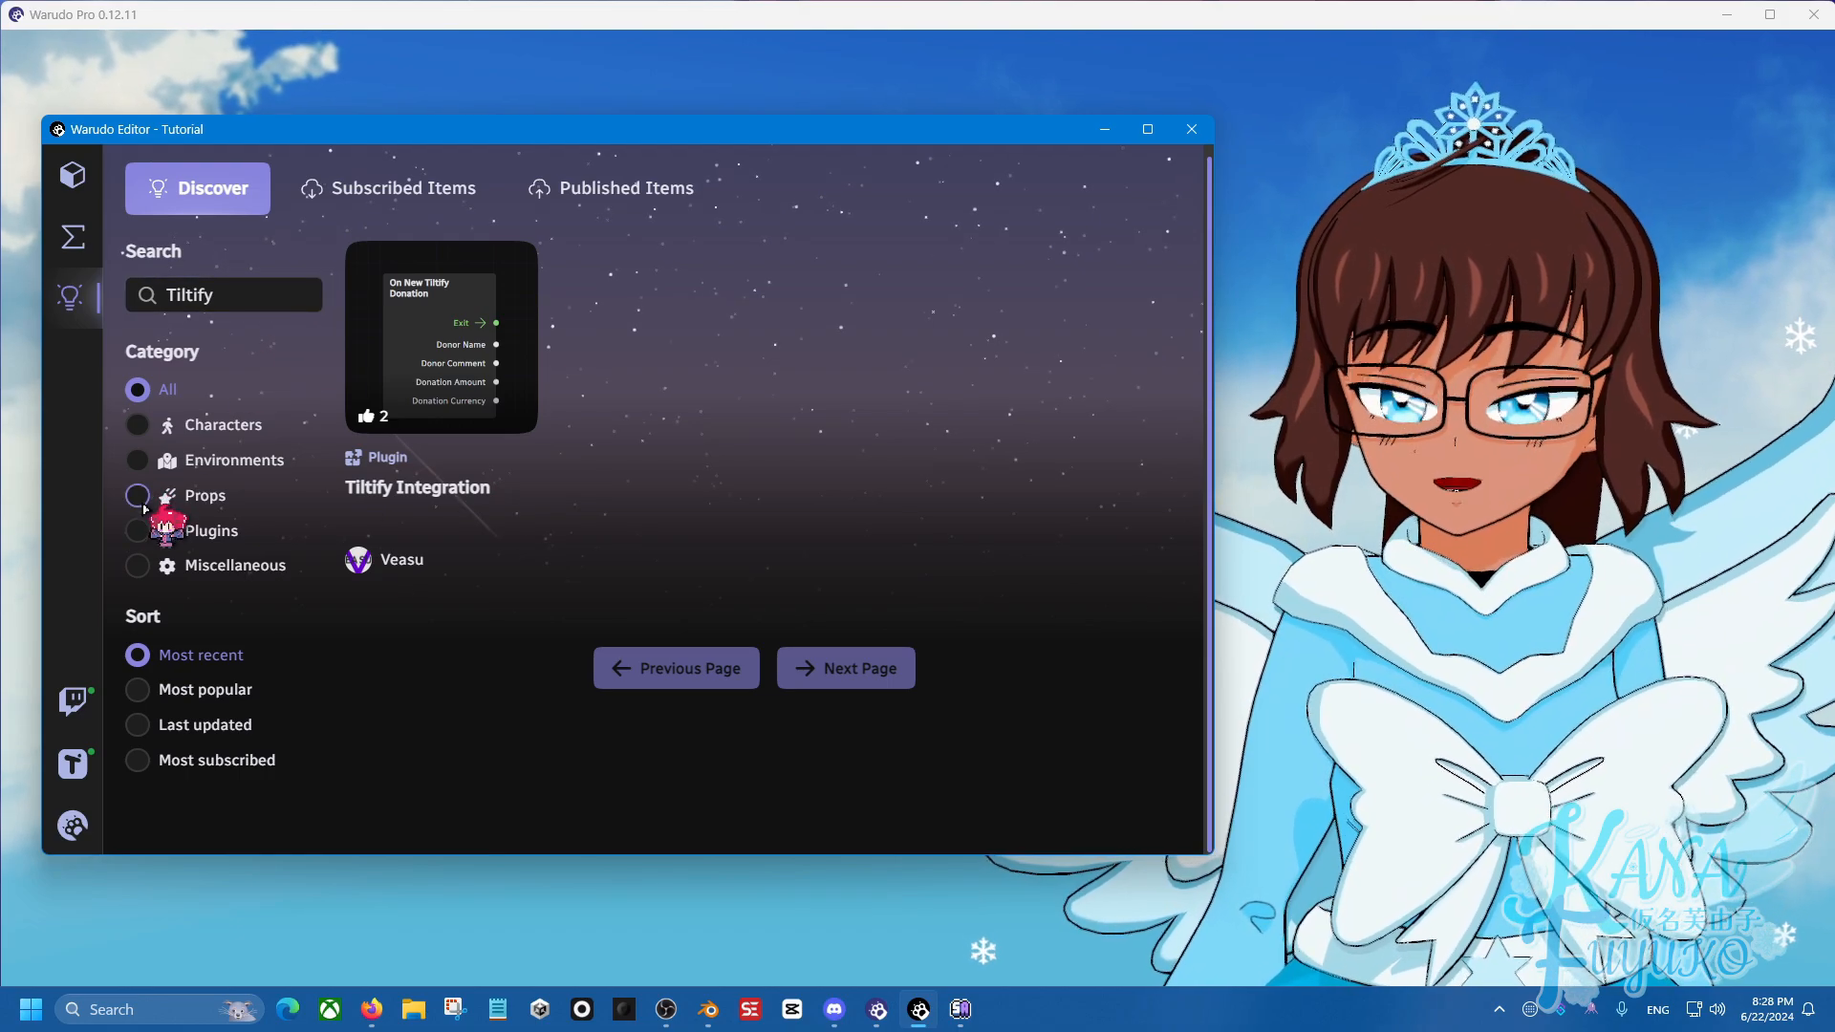
# Search the Discover catalogue for VTuber and view the details of the VTuber Summer Slam 2024 props.
pyautogui.doubleClick(186, 294)
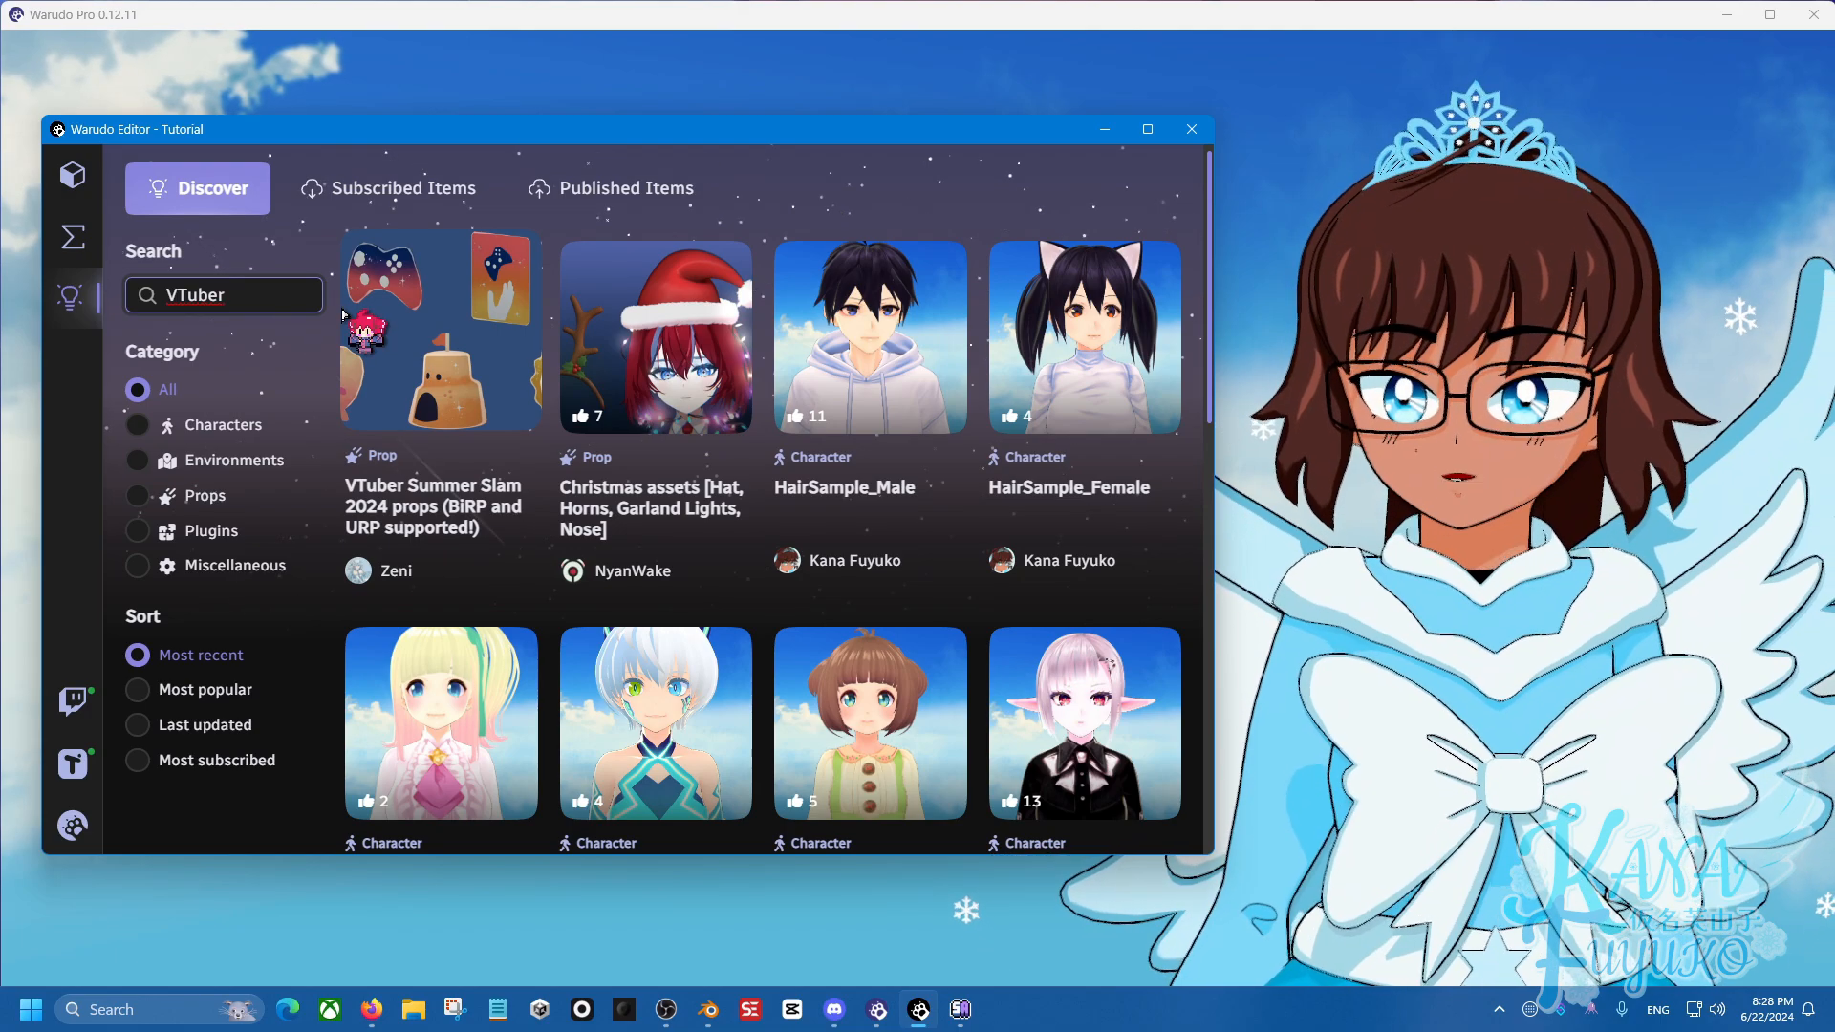
pyautogui.moveTo(244, 291); pyautogui.dragTo(153, 299)
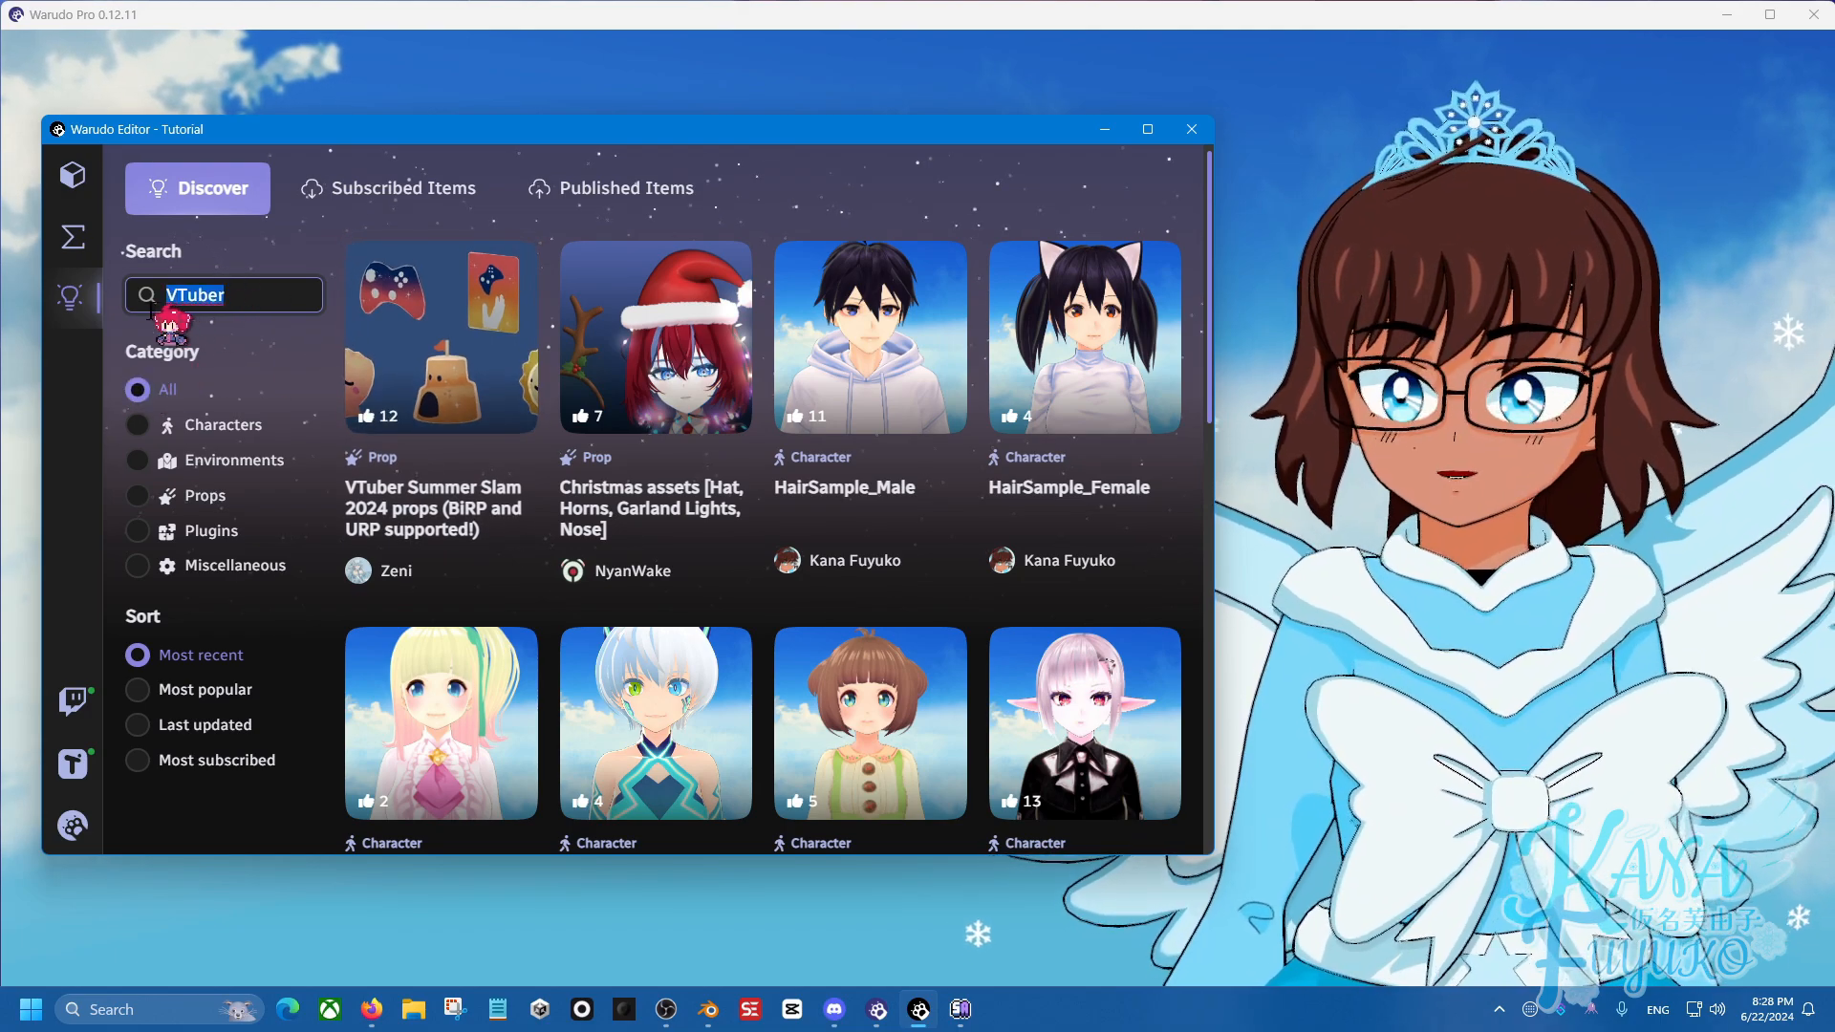
pyautogui.click(444, 362)
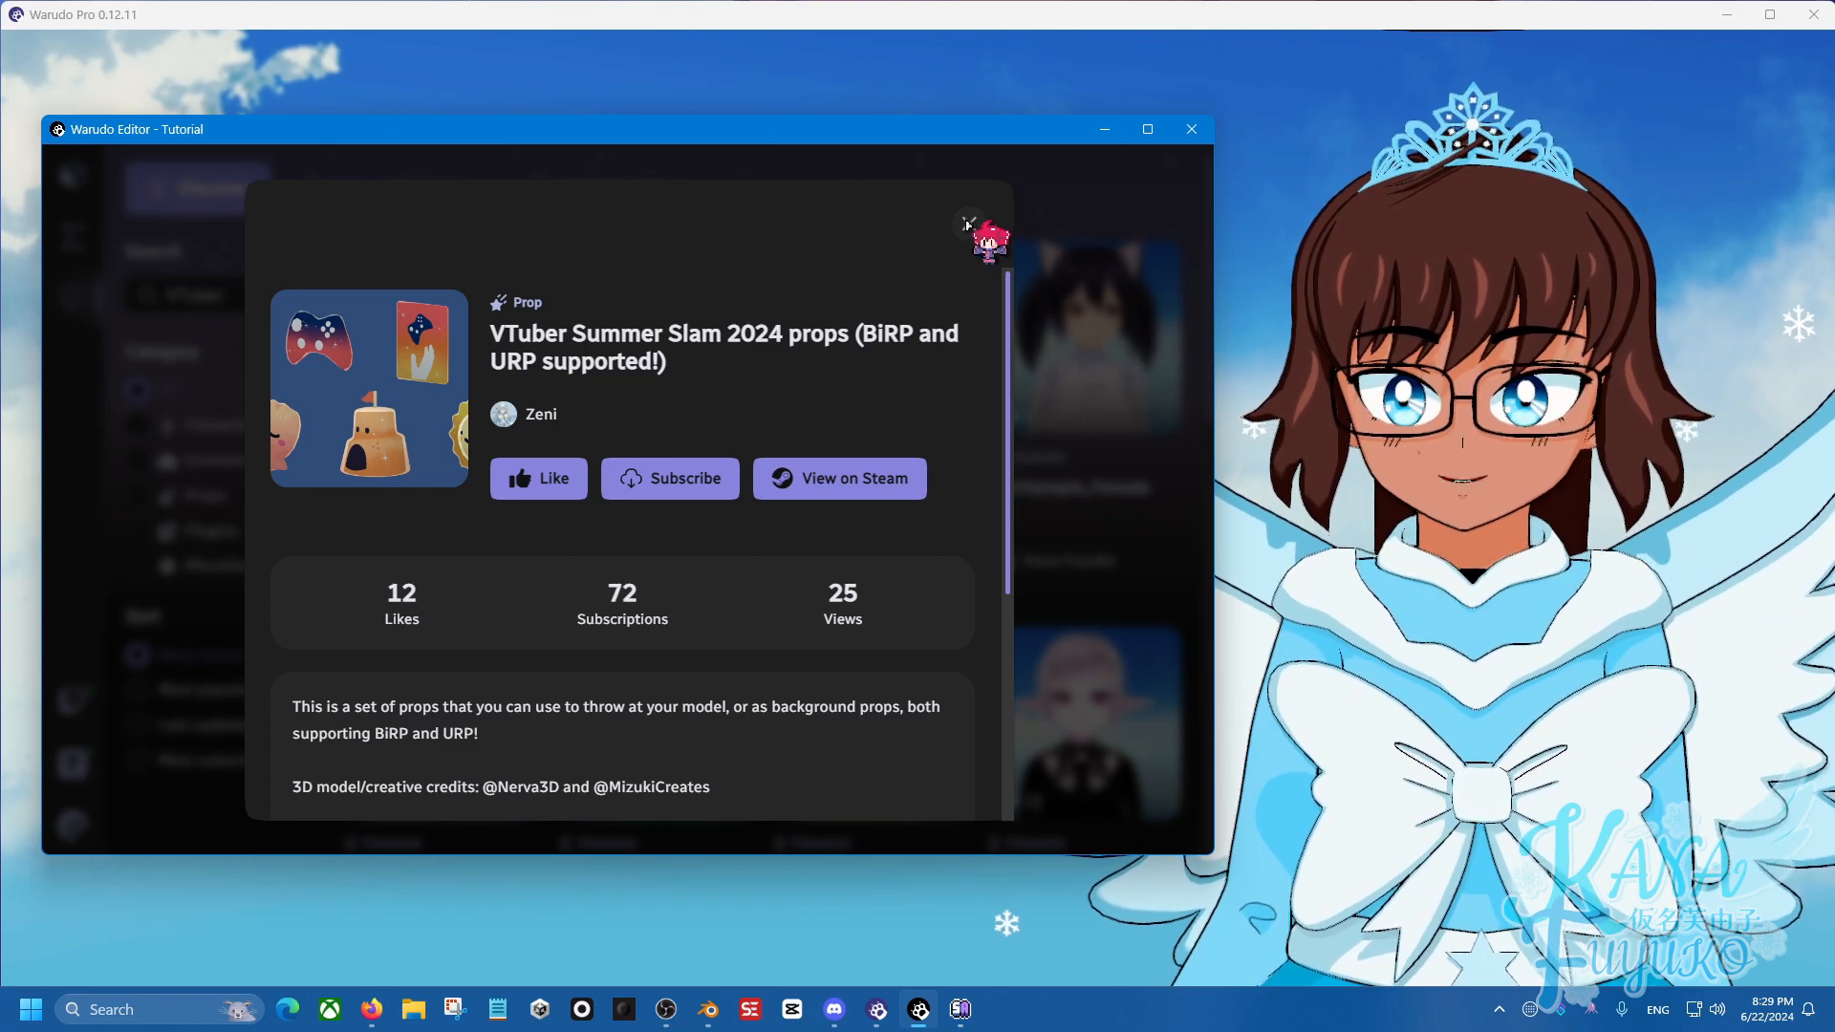
pyautogui.click(968, 225)
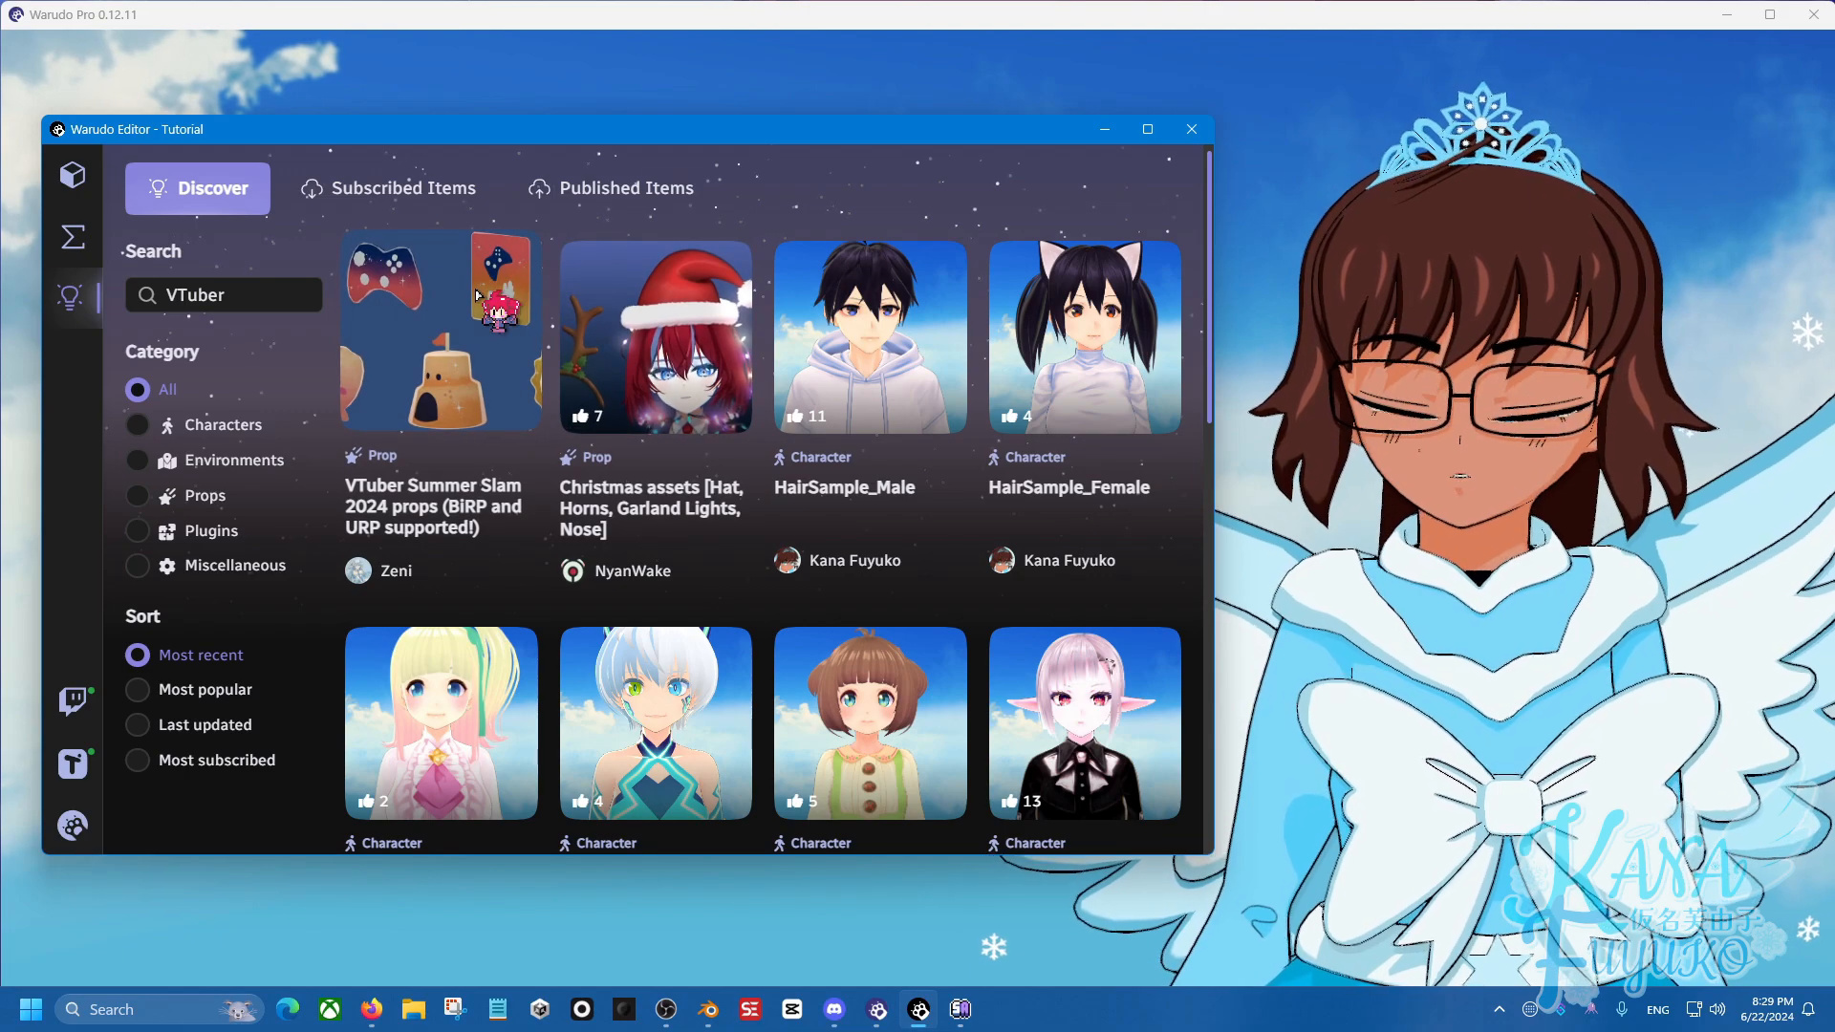
# Create a new blueprint and rename it VTuber Summer Slam.
pyautogui.click(77, 236)
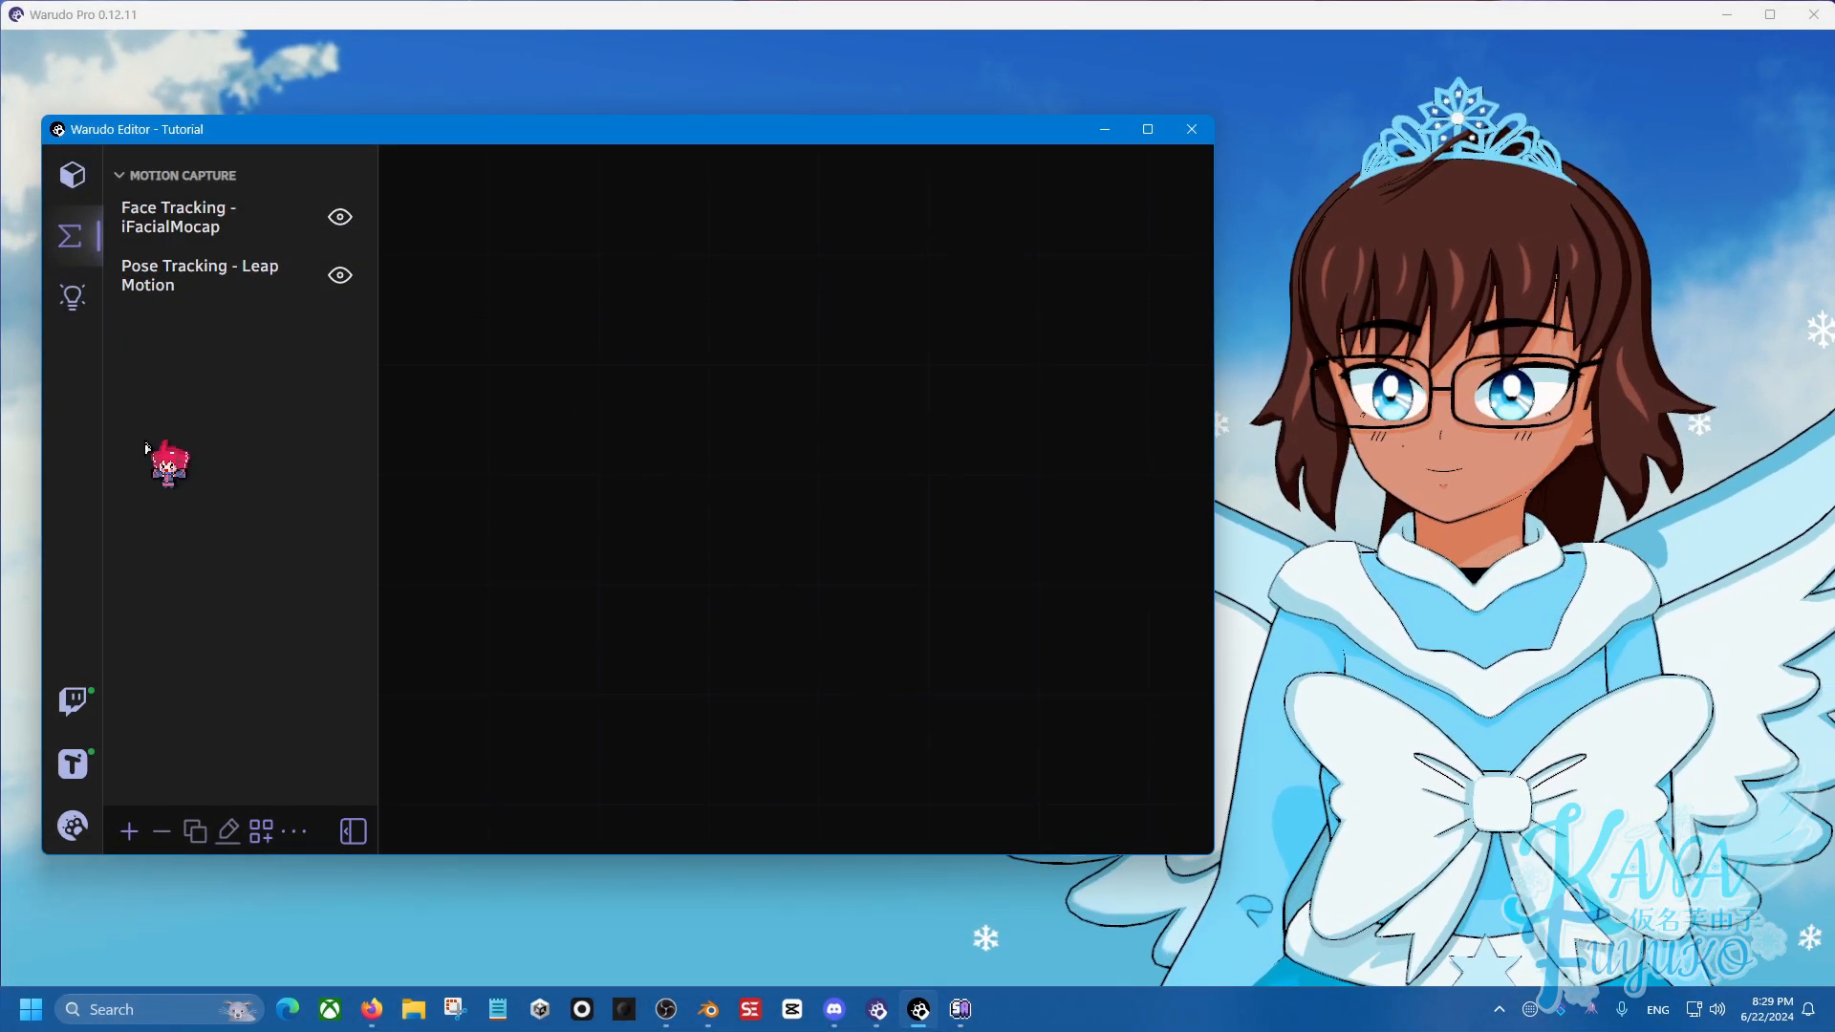
pyautogui.click(129, 830)
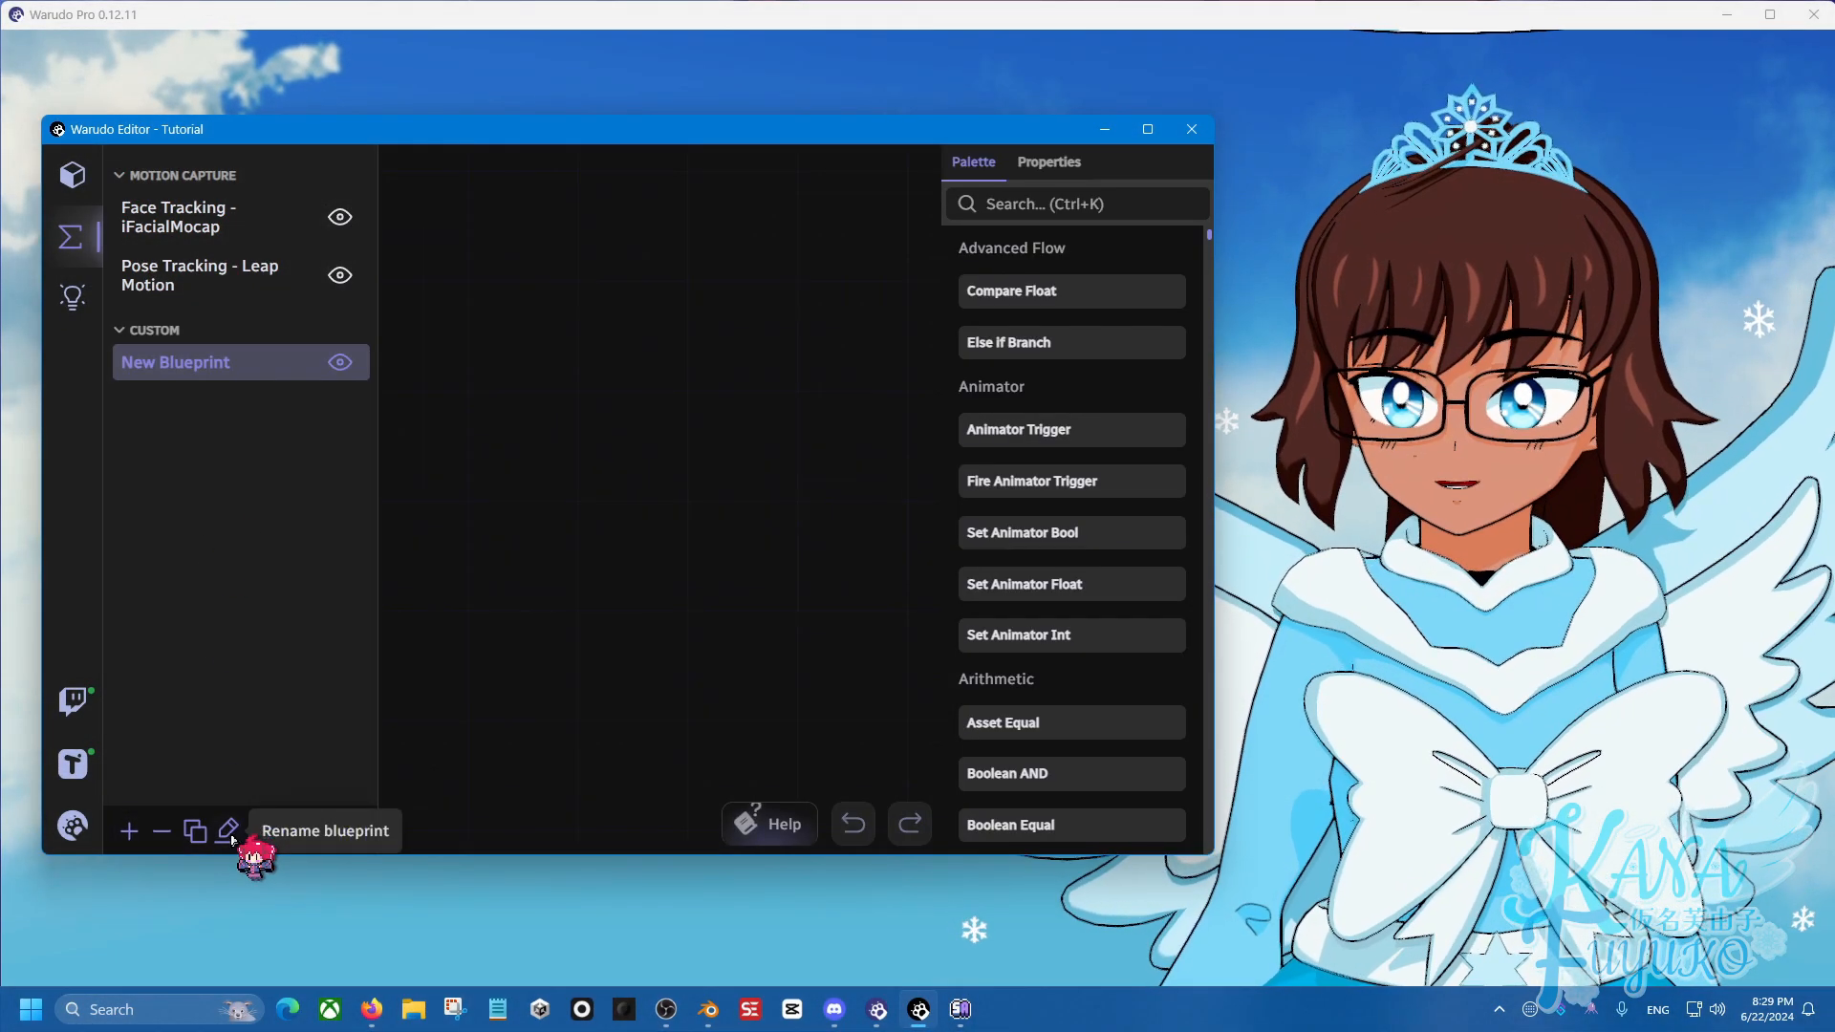
pyautogui.click(228, 833)
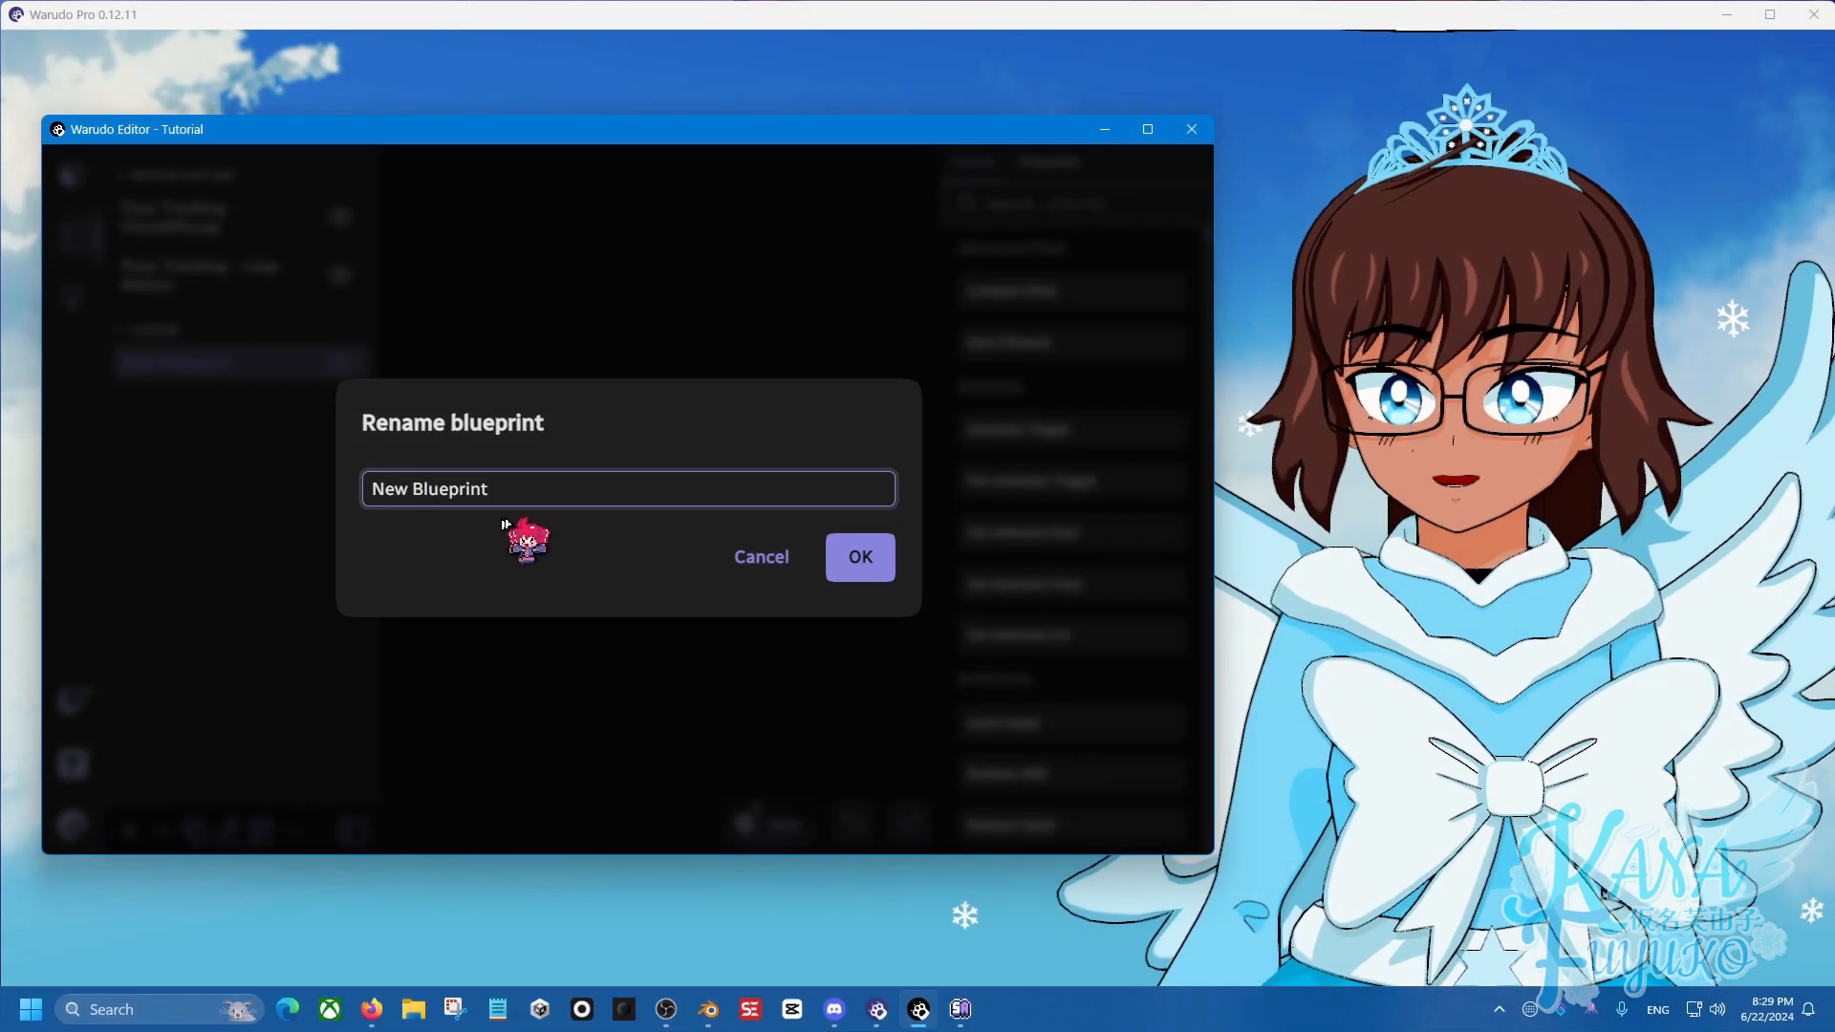
pyautogui.moveTo(535, 489); pyautogui.dragTo(259, 492)
pyautogui.write('VTuber Summer Slam')
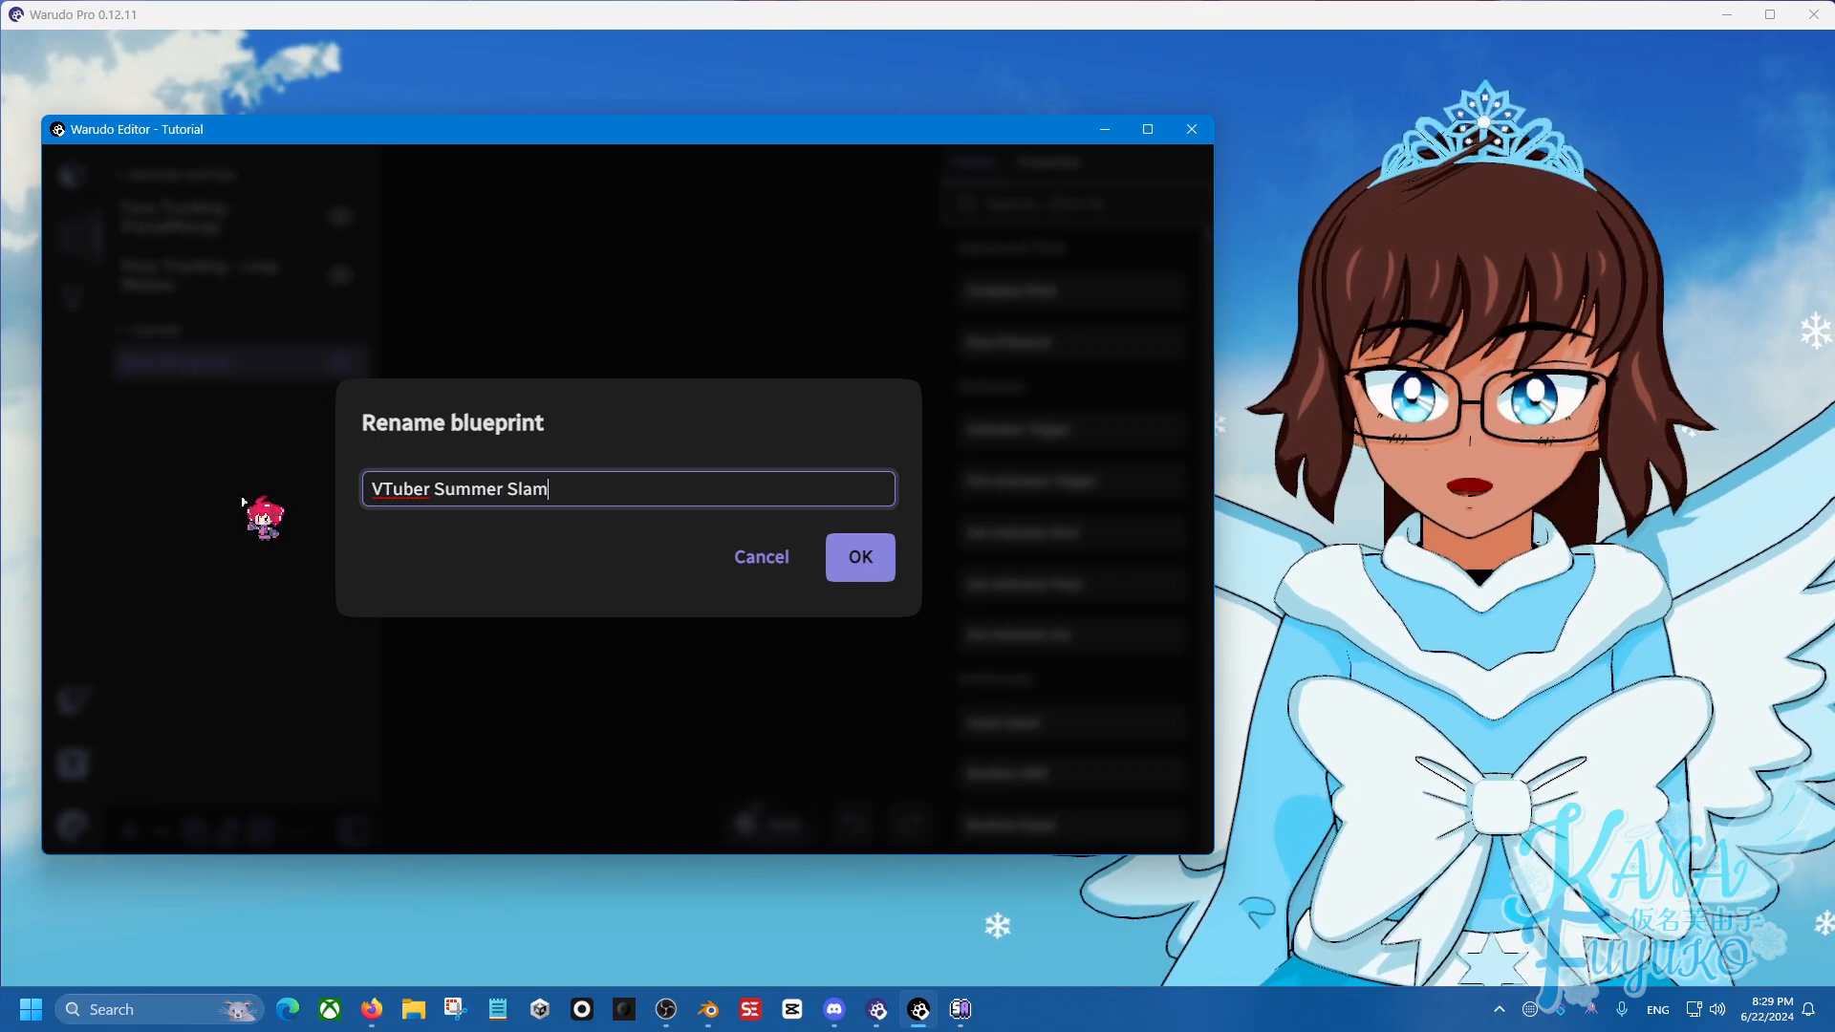
pyautogui.click(851, 569)
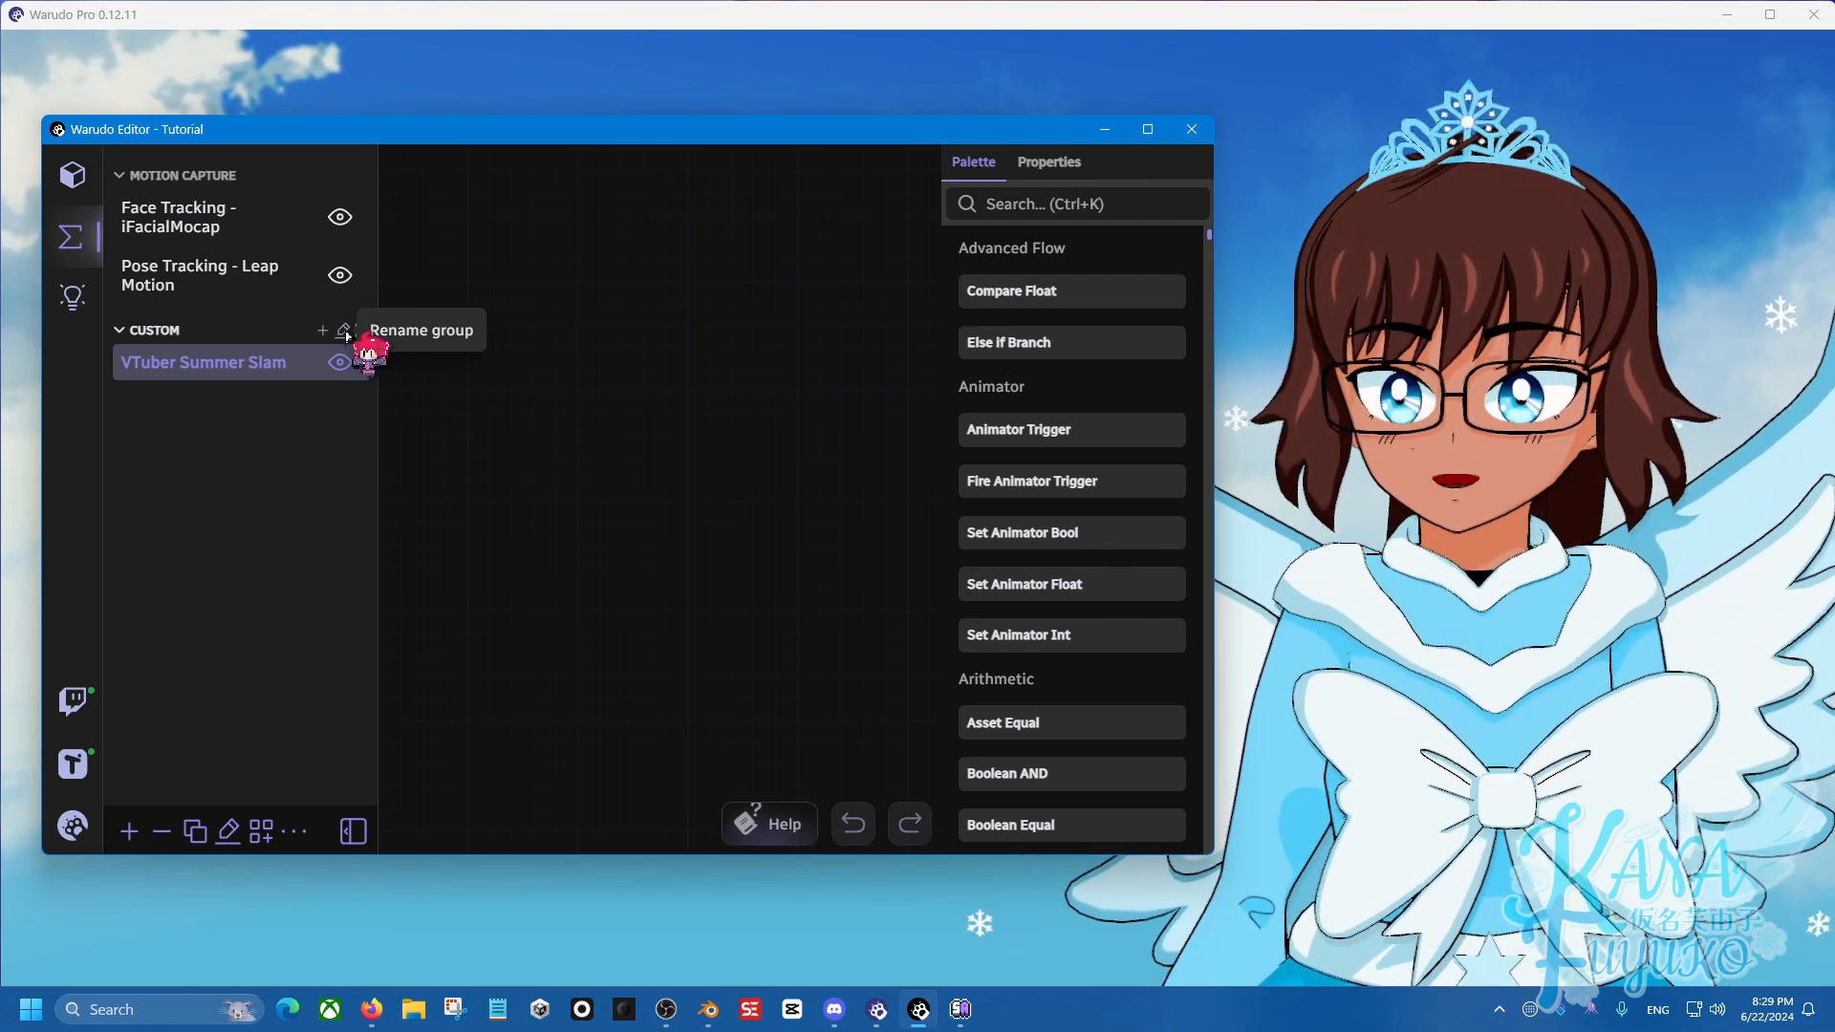
# Rename the Custom blueprint group as Tiltify.
pyautogui.click(344, 330)
pyautogui.moveTo(525, 496); pyautogui.dragTo(362, 524)
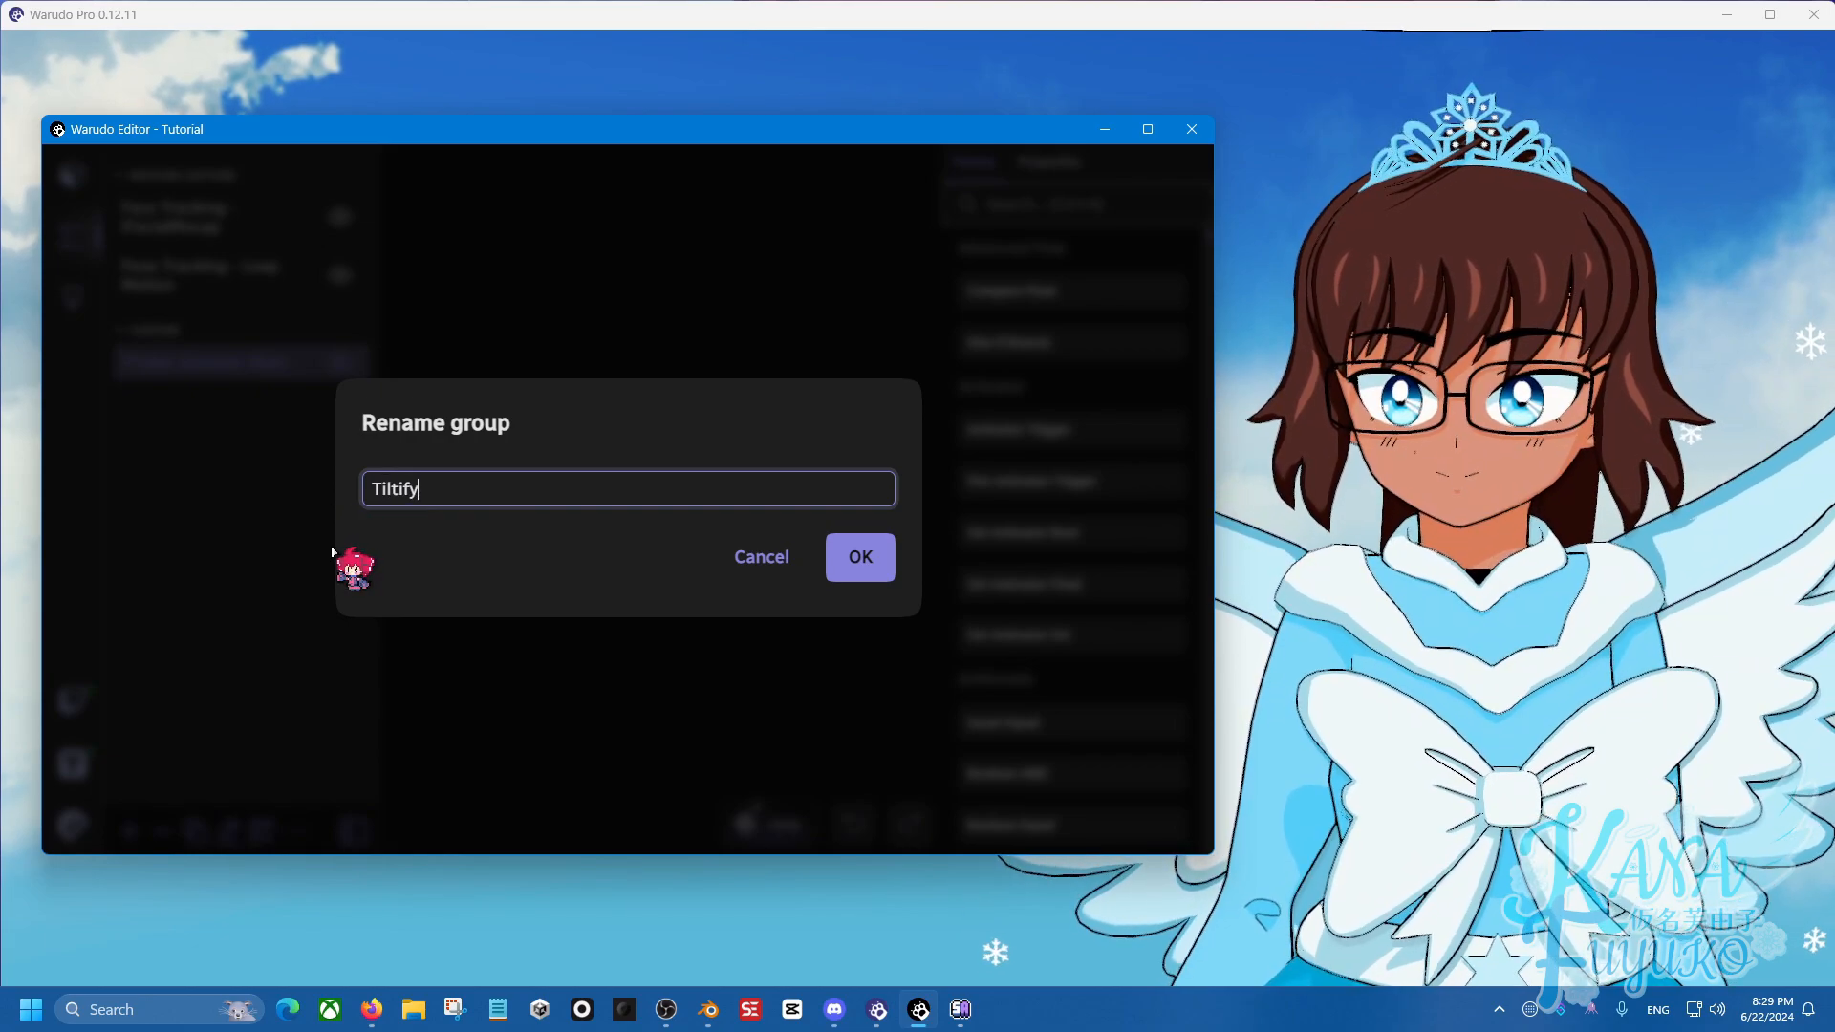
pyautogui.click(860, 558)
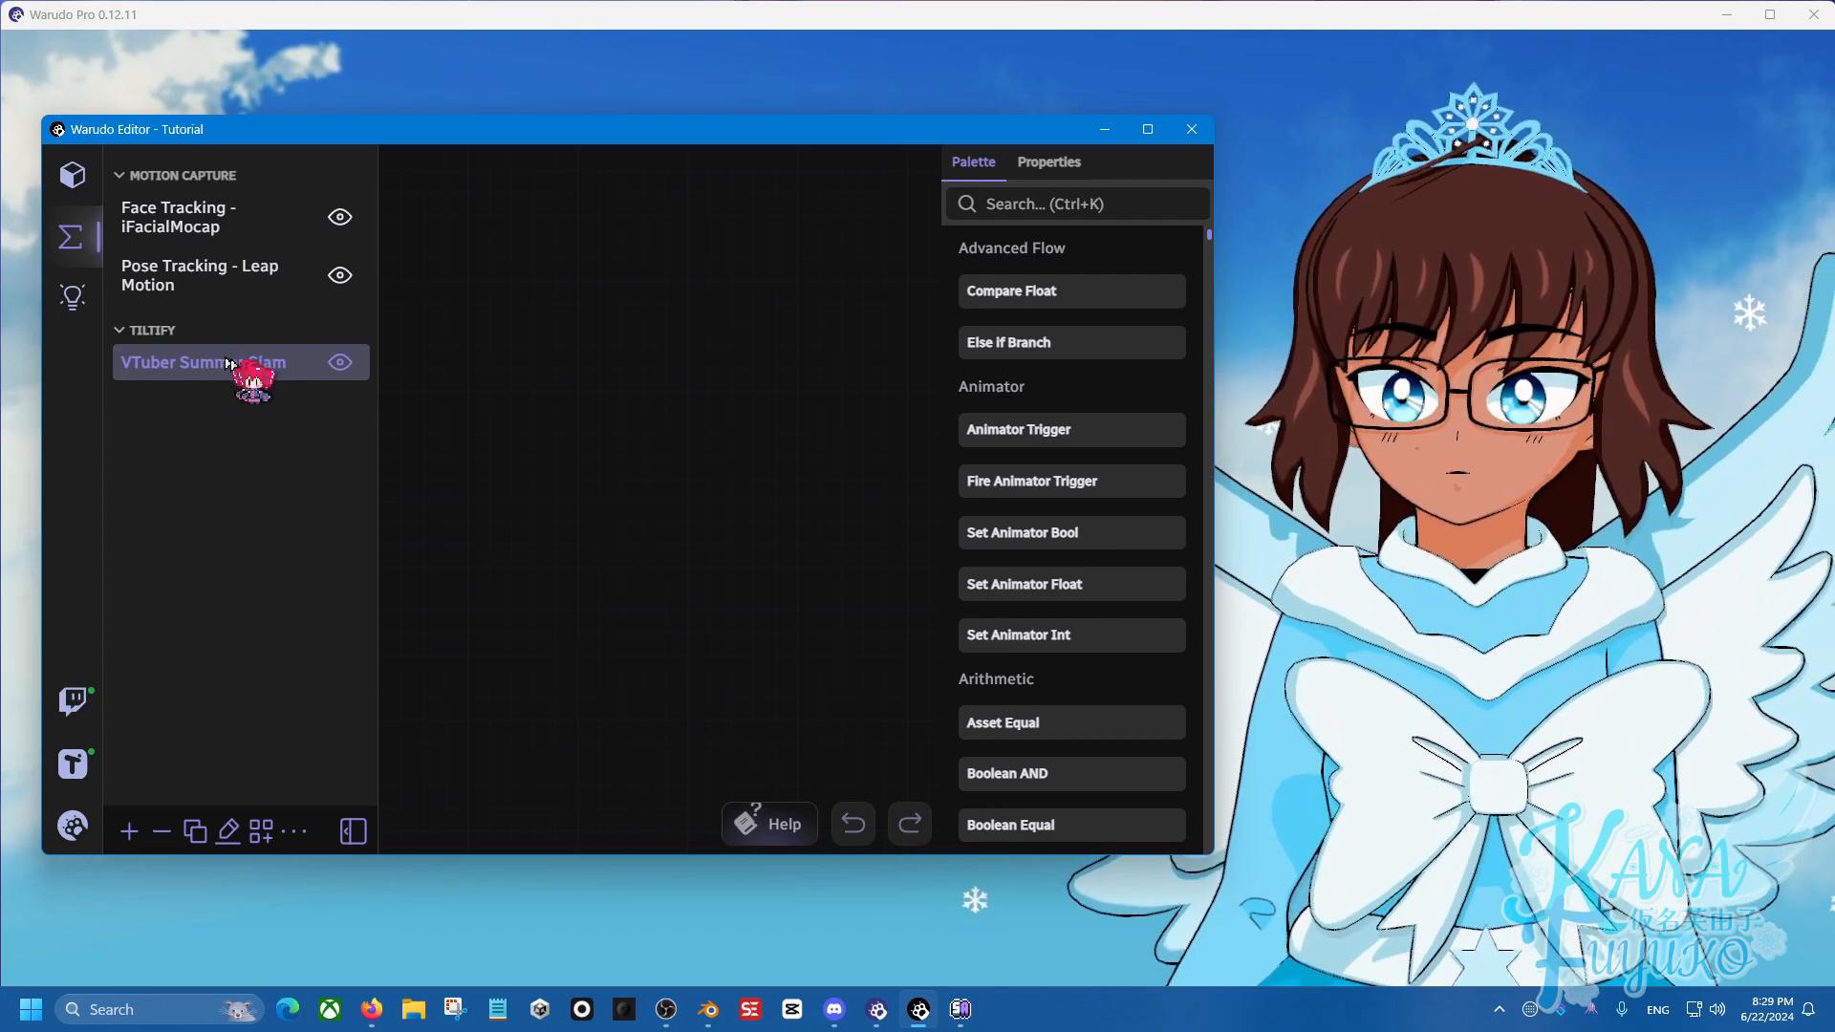
# Collapse the blueprint list, then reposition and enlarge the editor window to make room for the node graph.
pyautogui.click(364, 828)
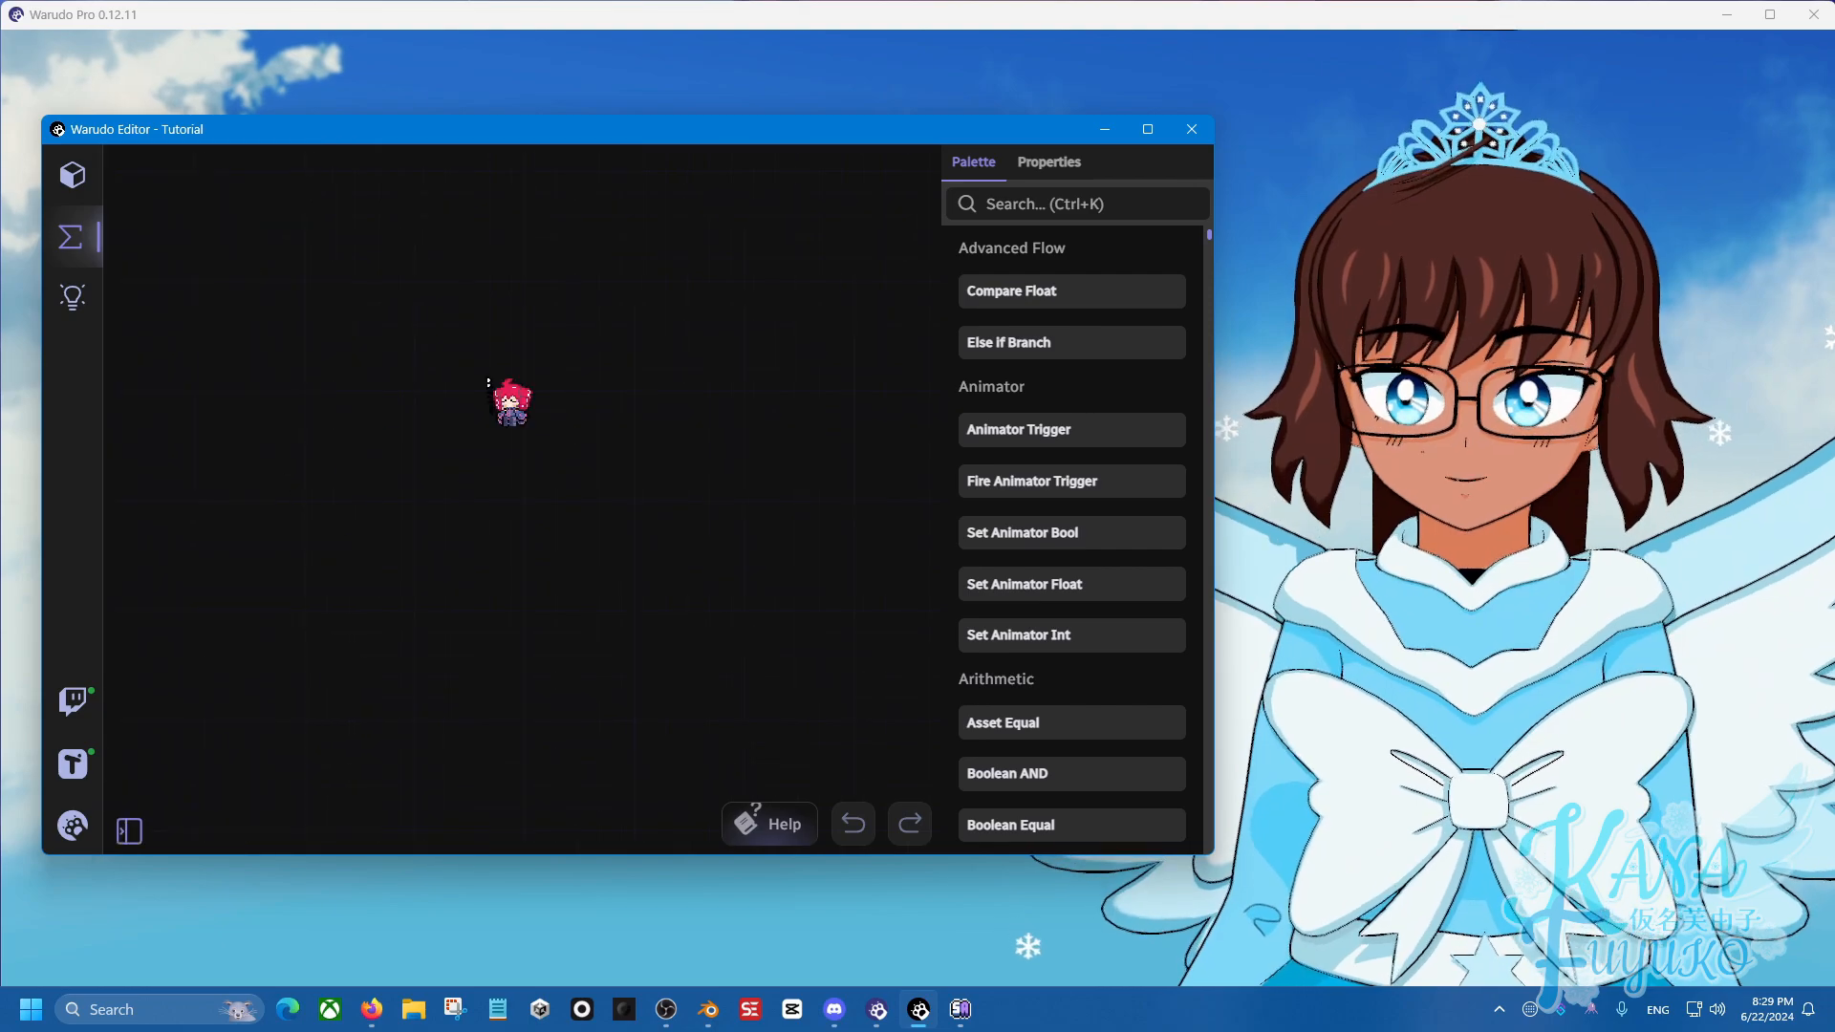
pyautogui.moveTo(267, 133); pyautogui.dragTo(239, 48)
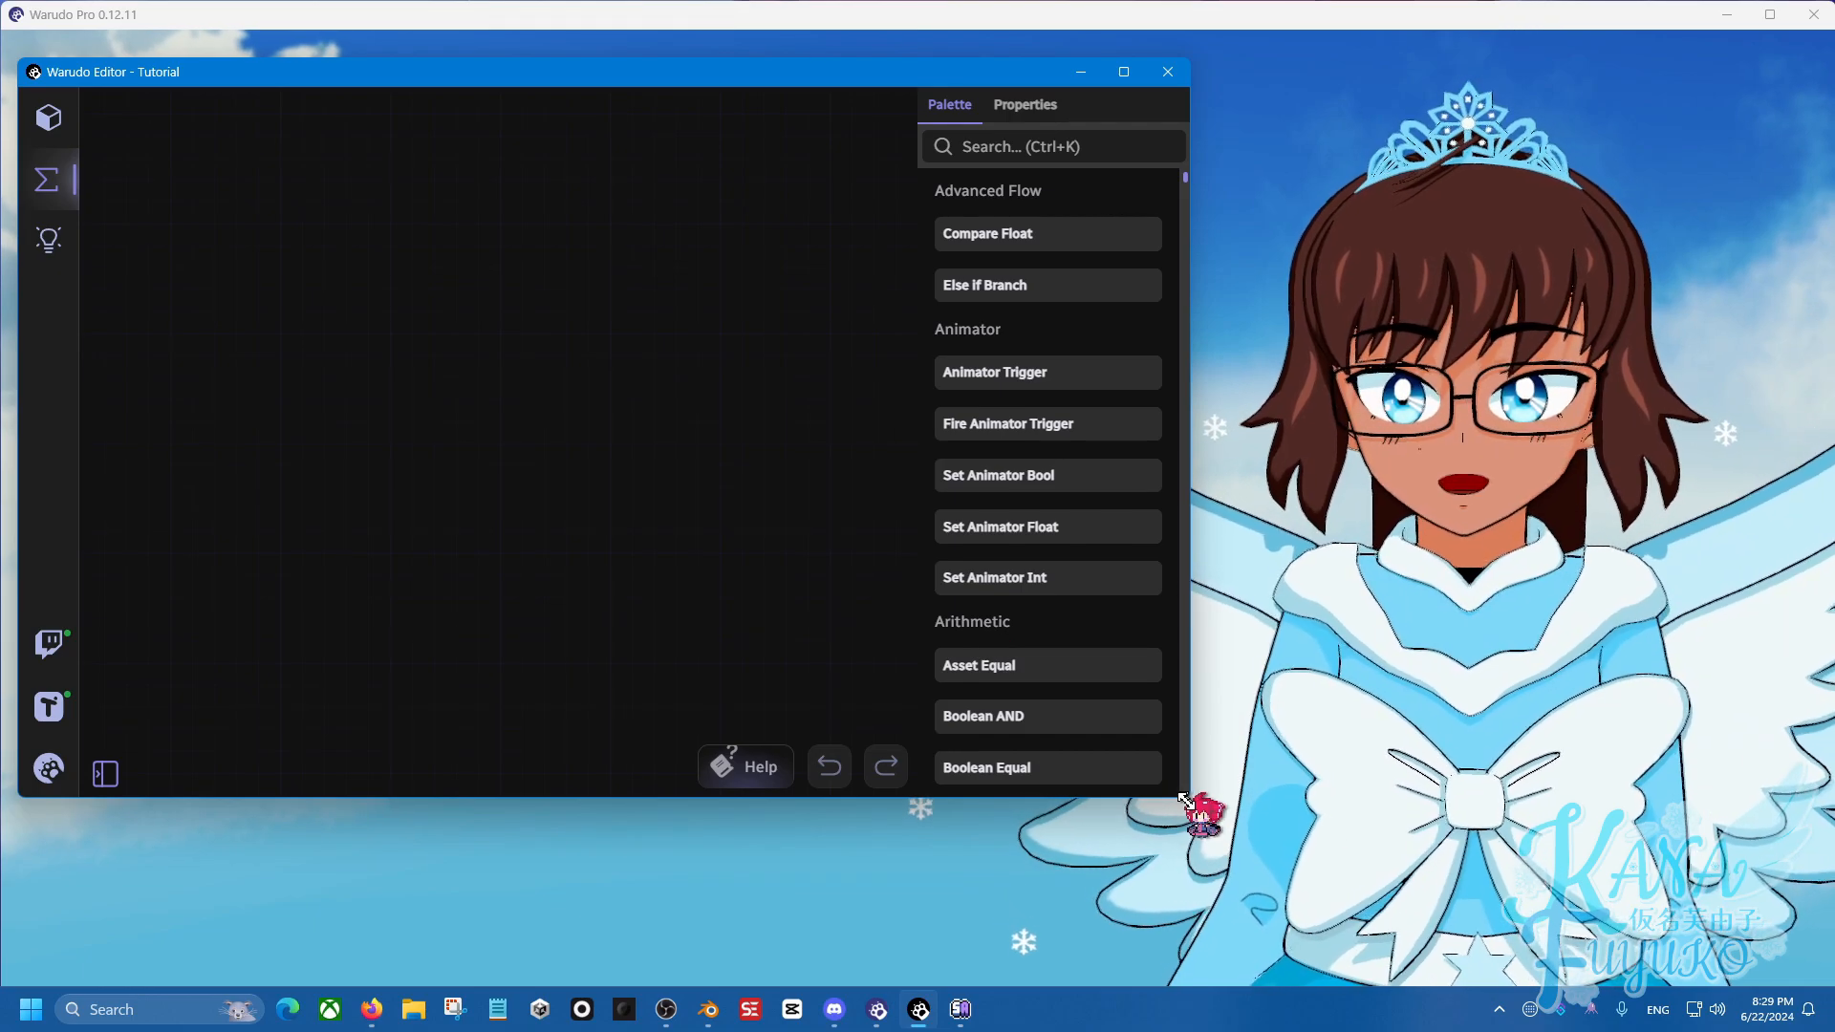
pyautogui.moveTo(1181, 801); pyautogui.dragTo(1250, 923)
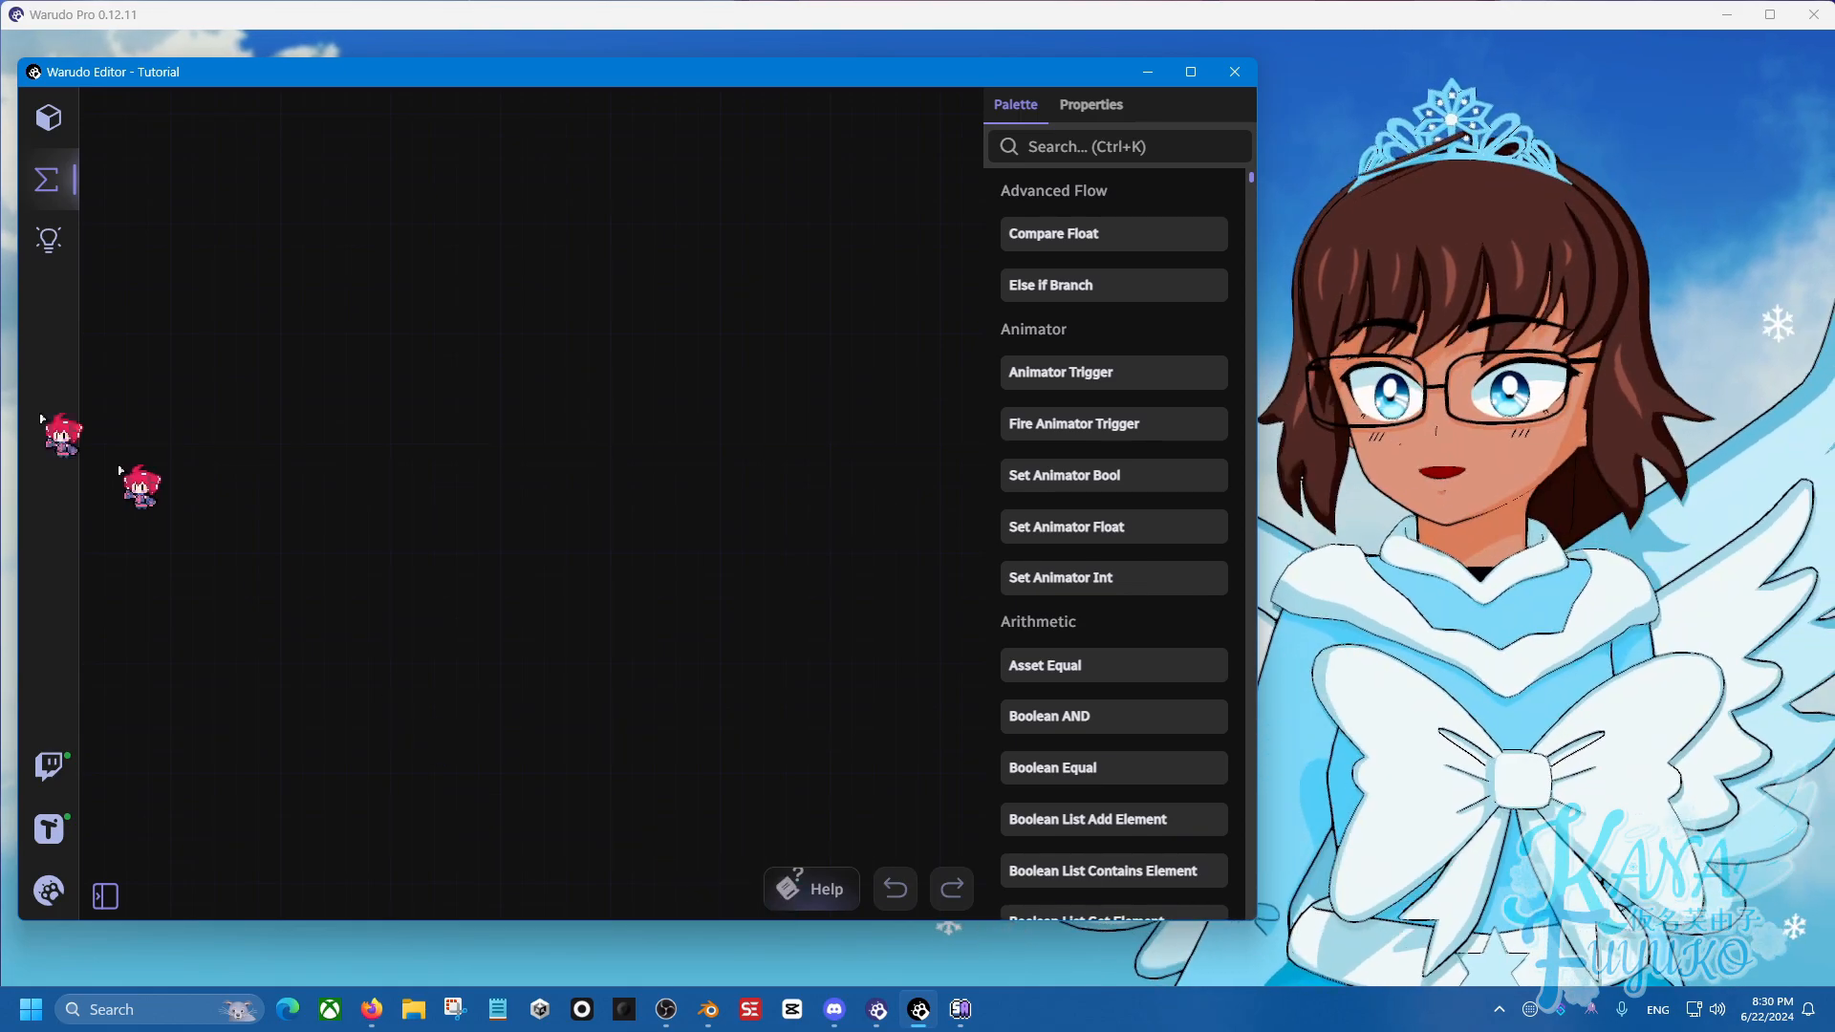
# Revisit the VTuber Summer Slam props in the Discover catalogue, then return to the blueprint and collapse the blueprint list.
pyautogui.click(49, 240)
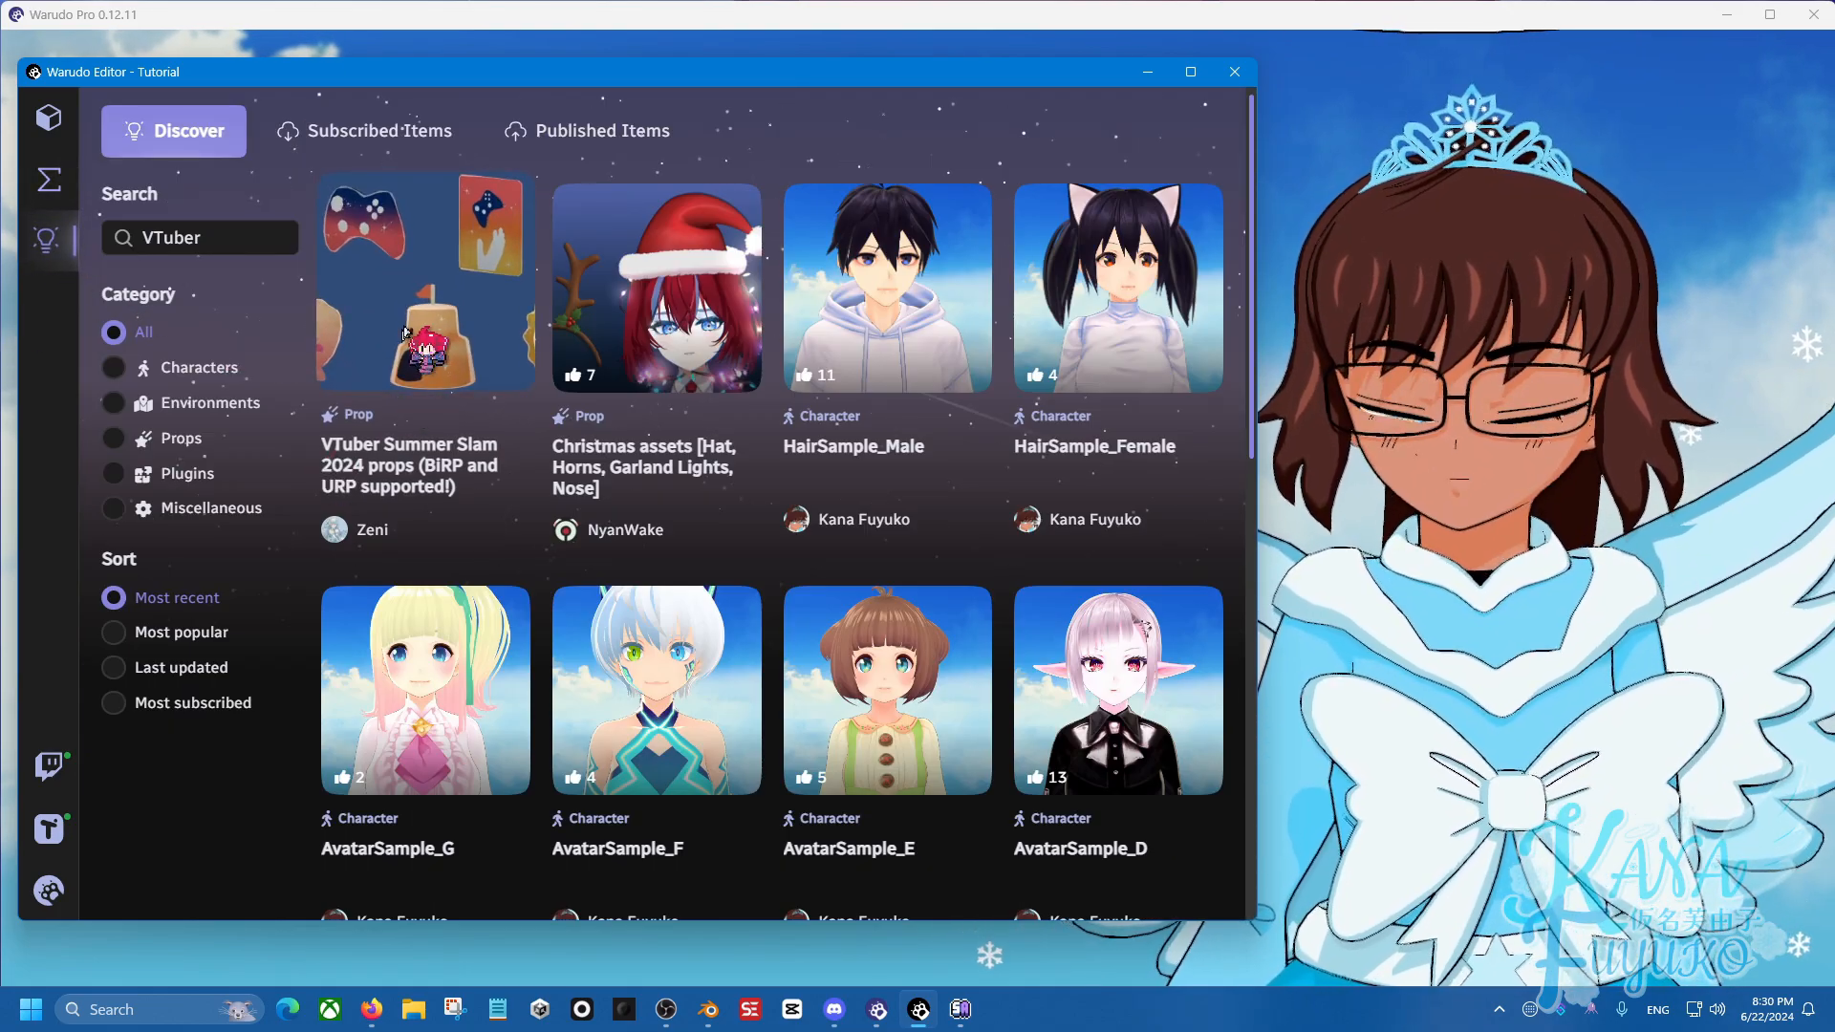
pyautogui.click(48, 180)
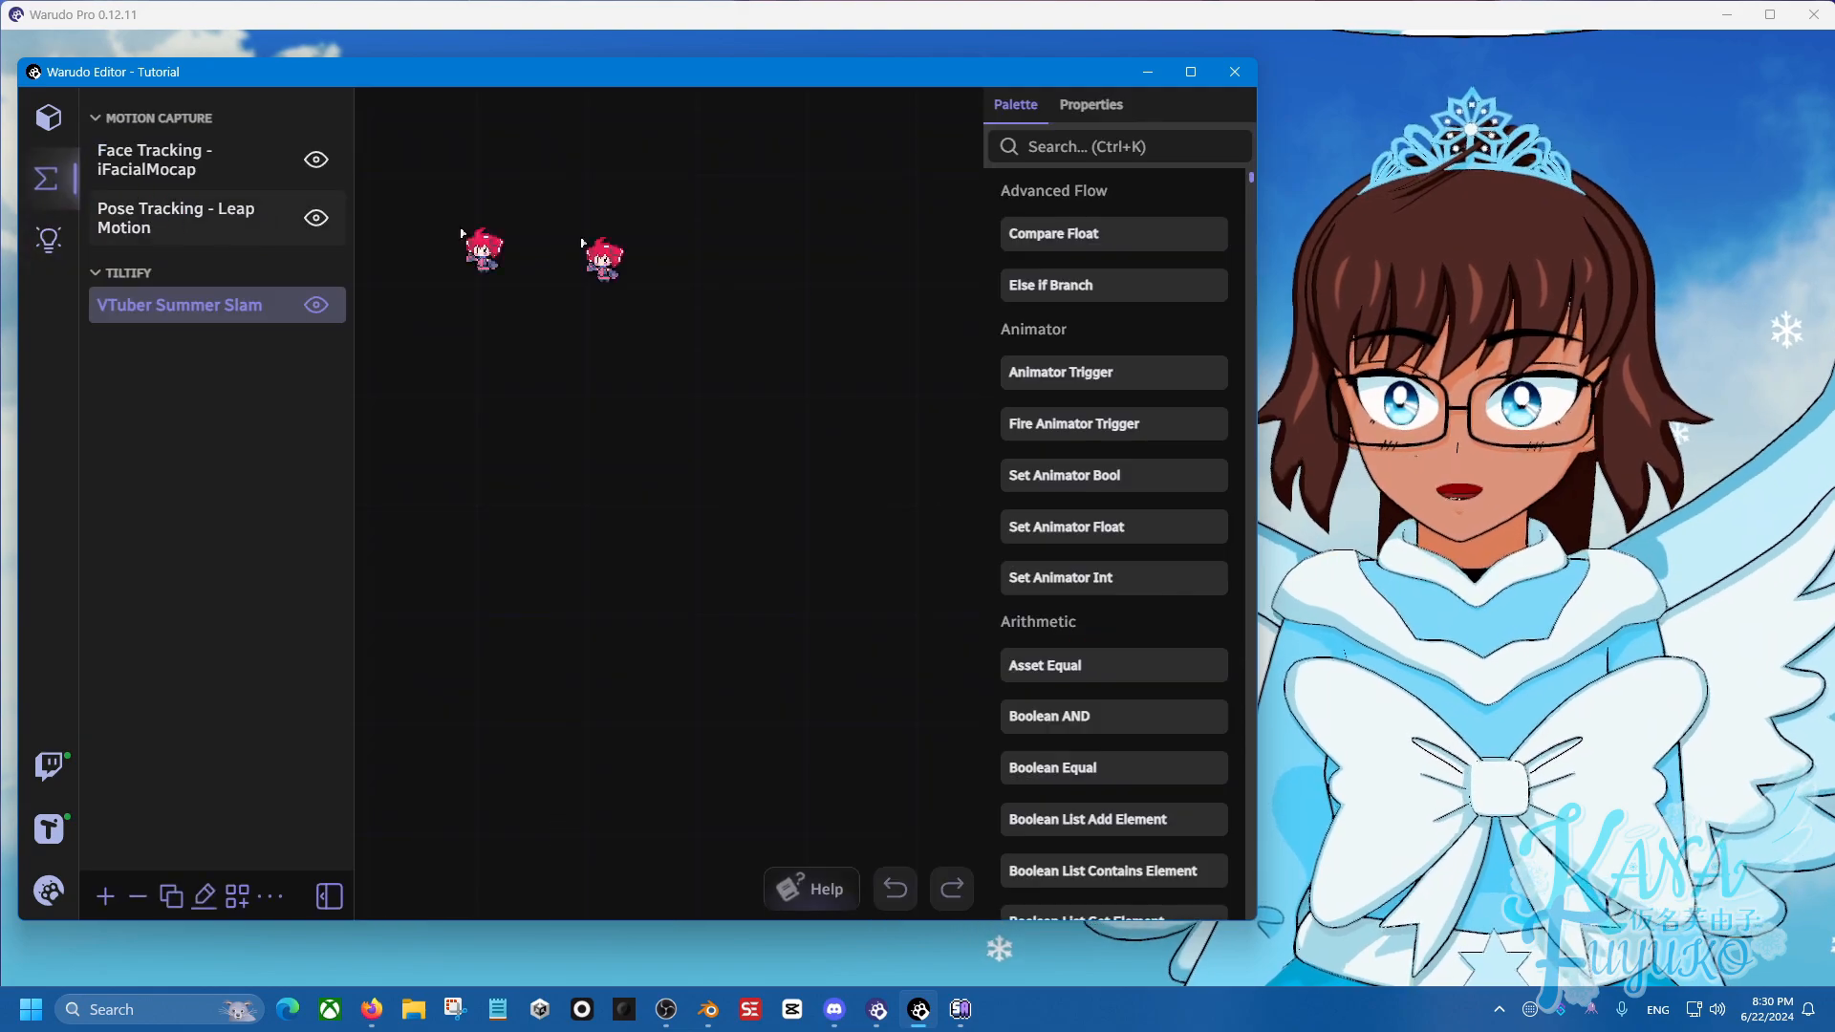
pyautogui.click(328, 895)
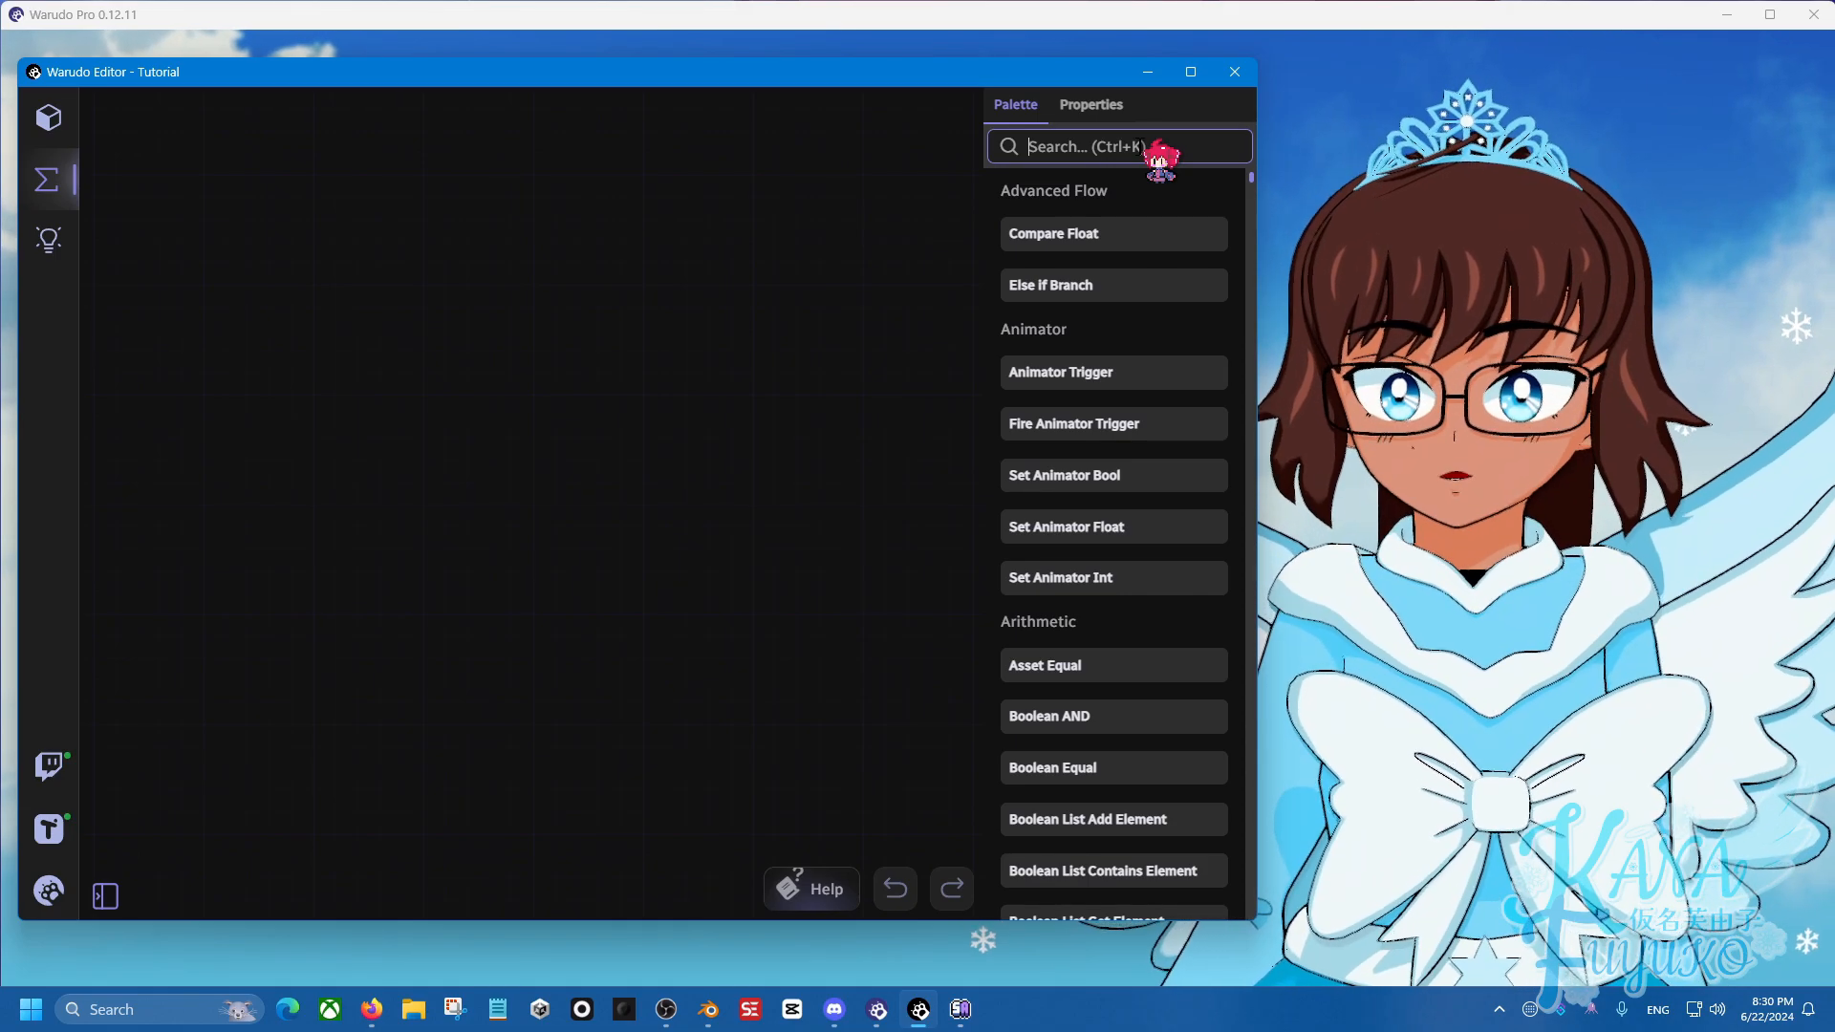
# Find the On New Tiltify Donation node and add it to the upper-left area of the blueprint graph.
pyautogui.click(1143, 145)
pyautogui.write('ti')
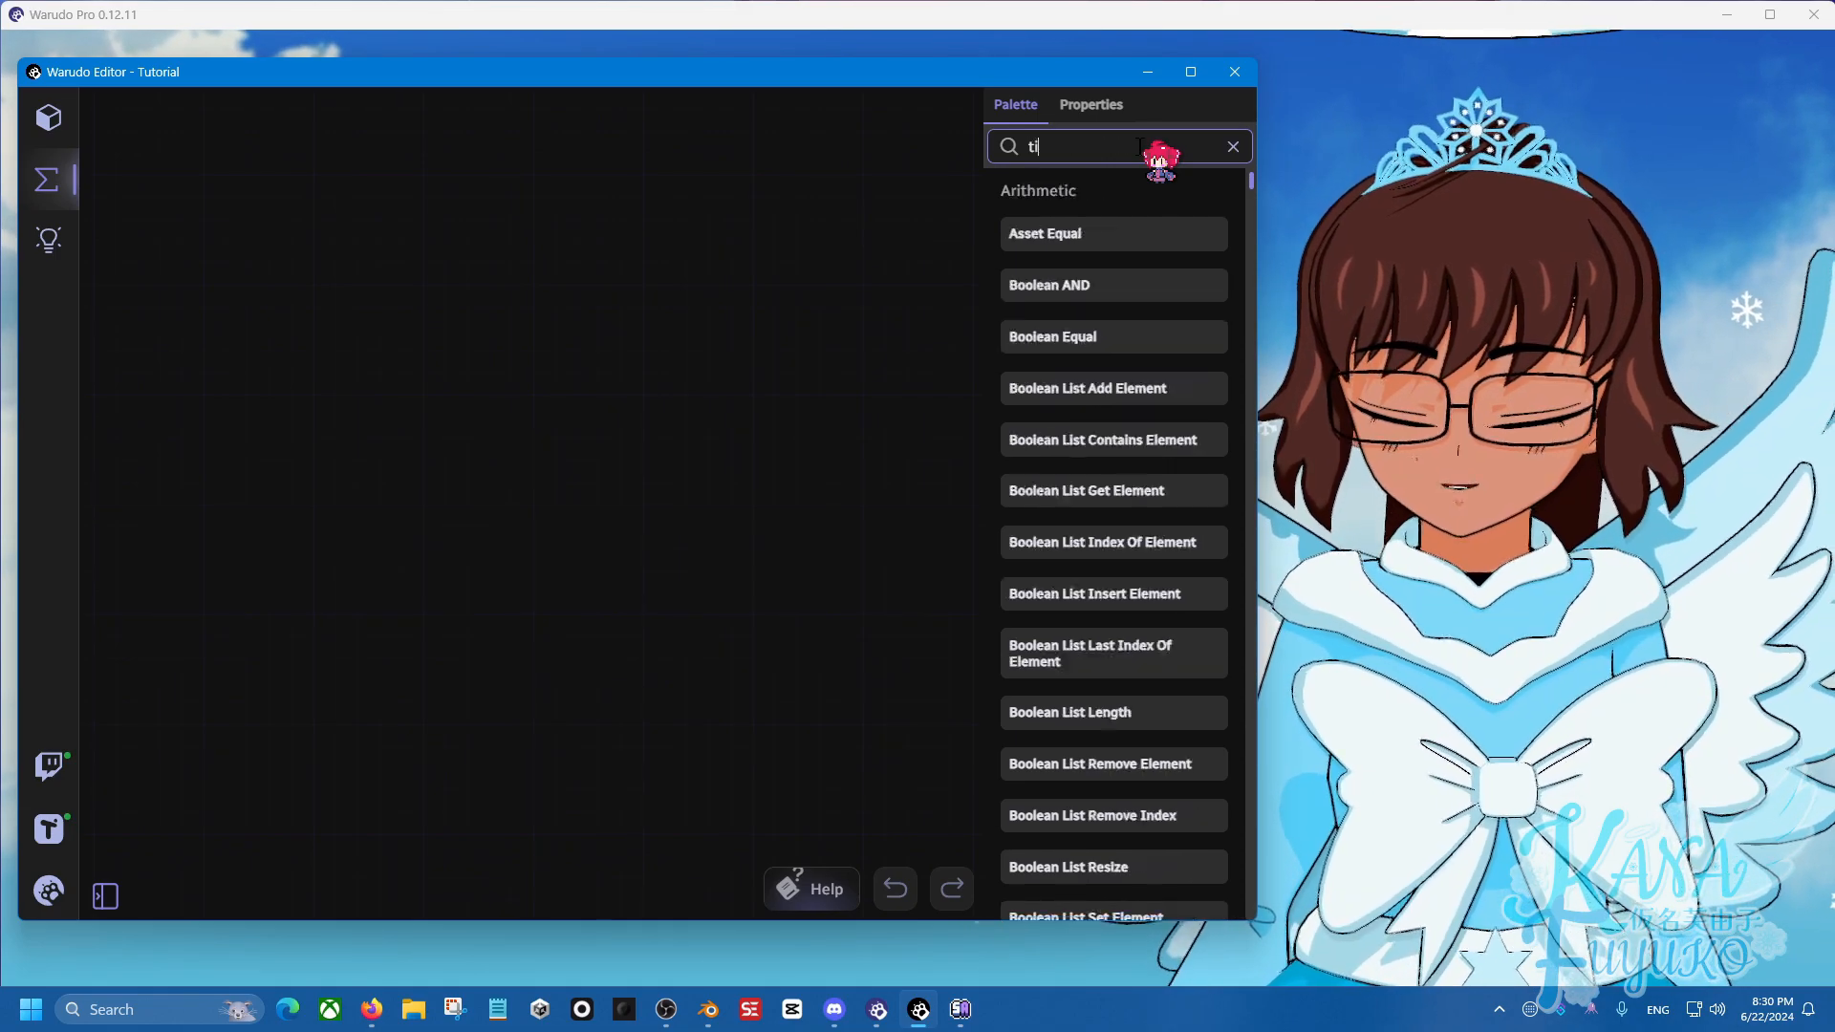
pyautogui.write('lti')
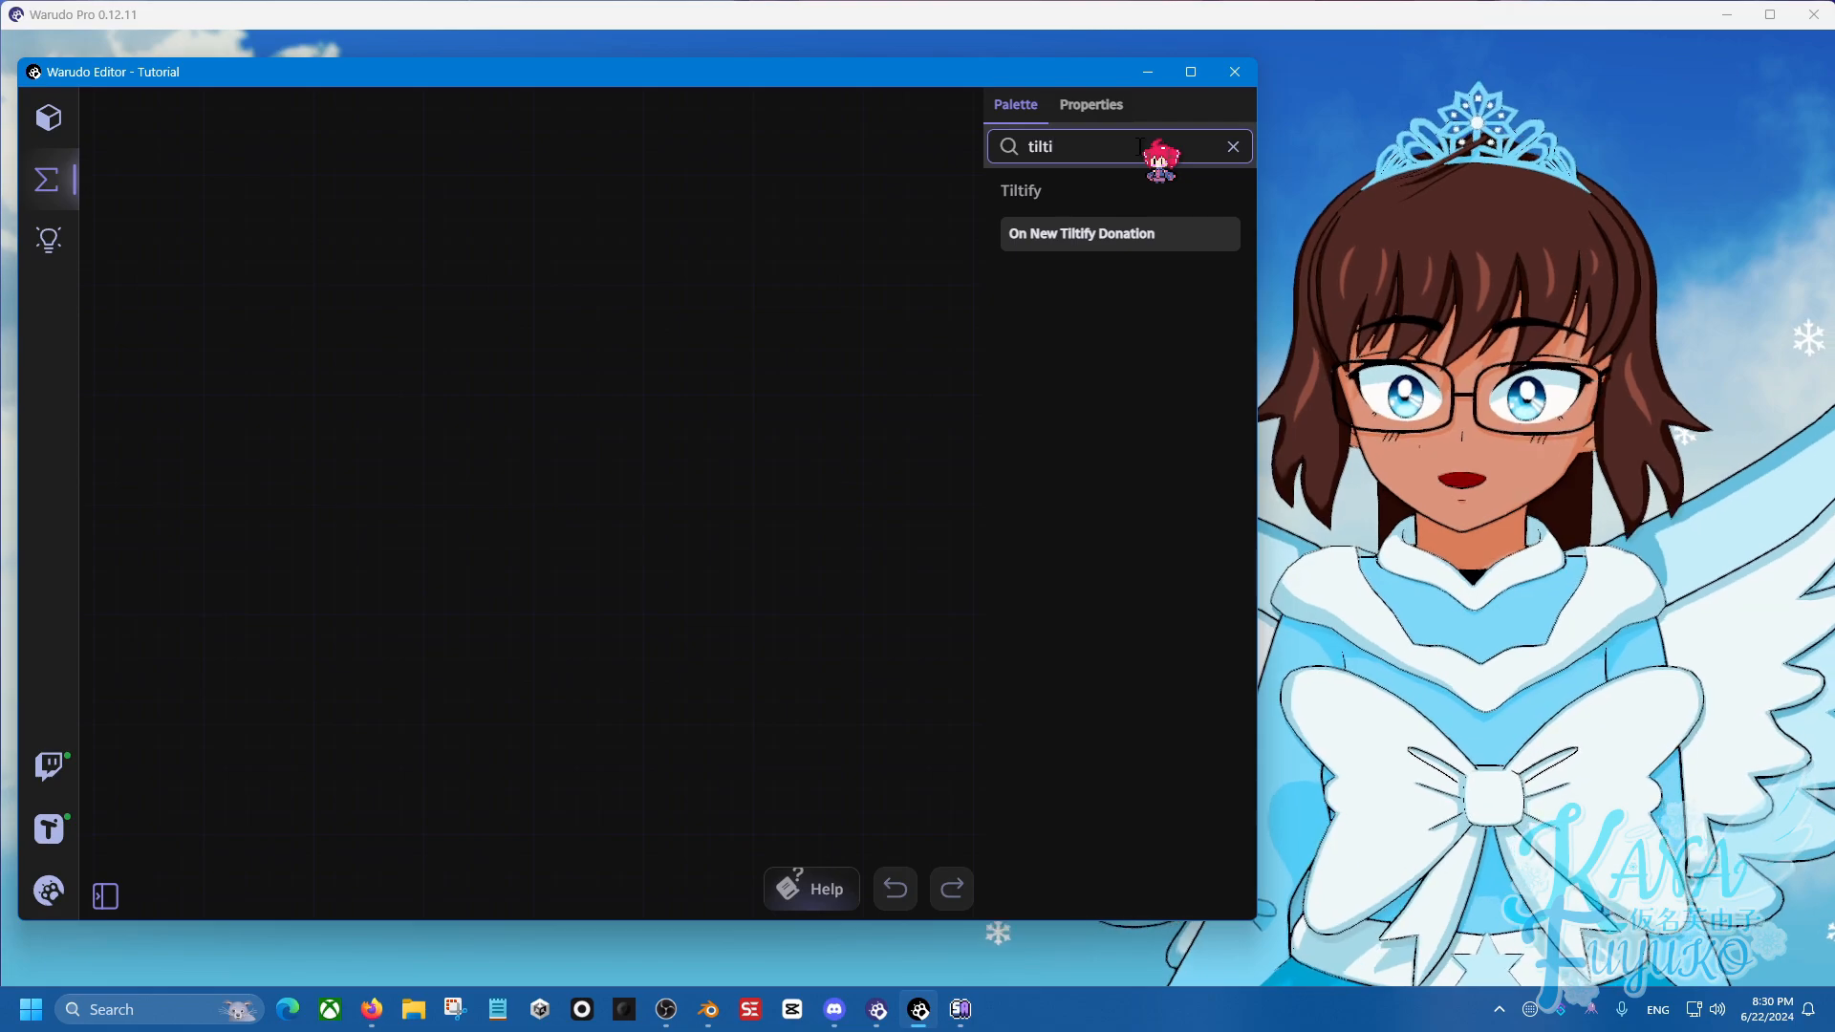
pyautogui.moveTo(1081, 234); pyautogui.dragTo(189, 145)
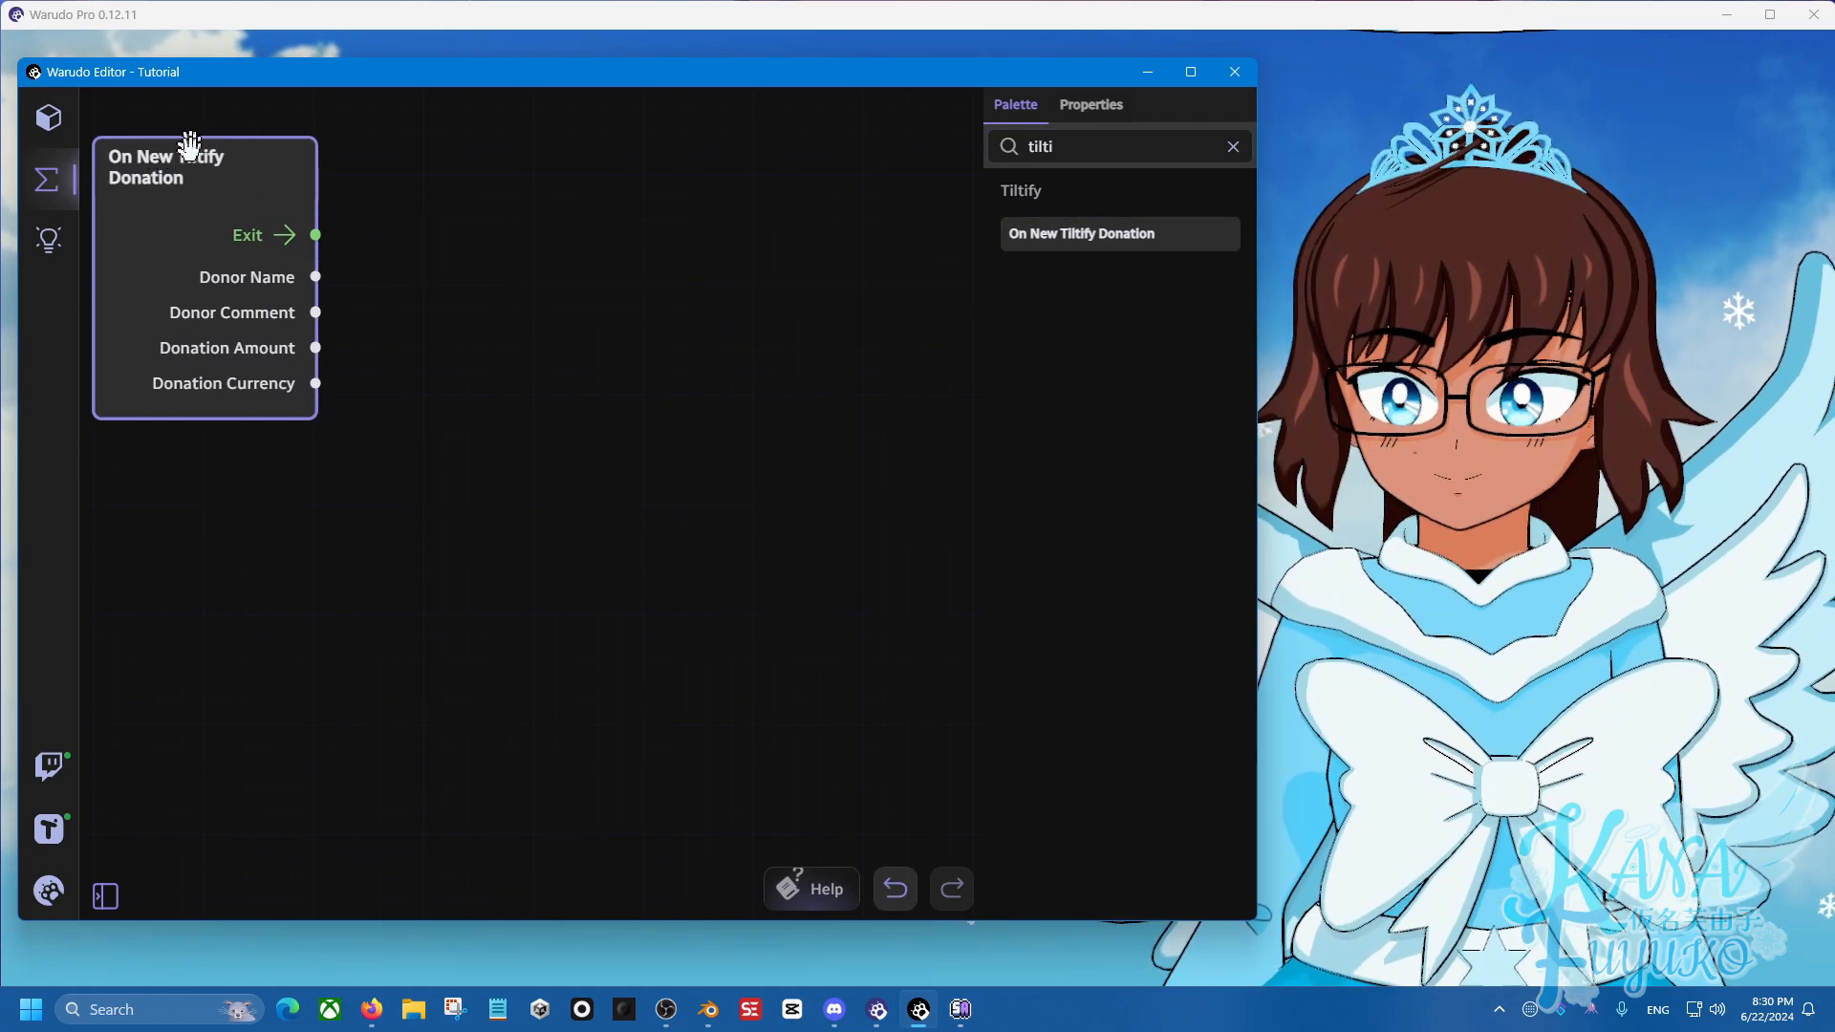
# Add a Throw Prop At Character node beside the donation node and connect the donation Exit to its Enter.
pyautogui.click(1090, 149)
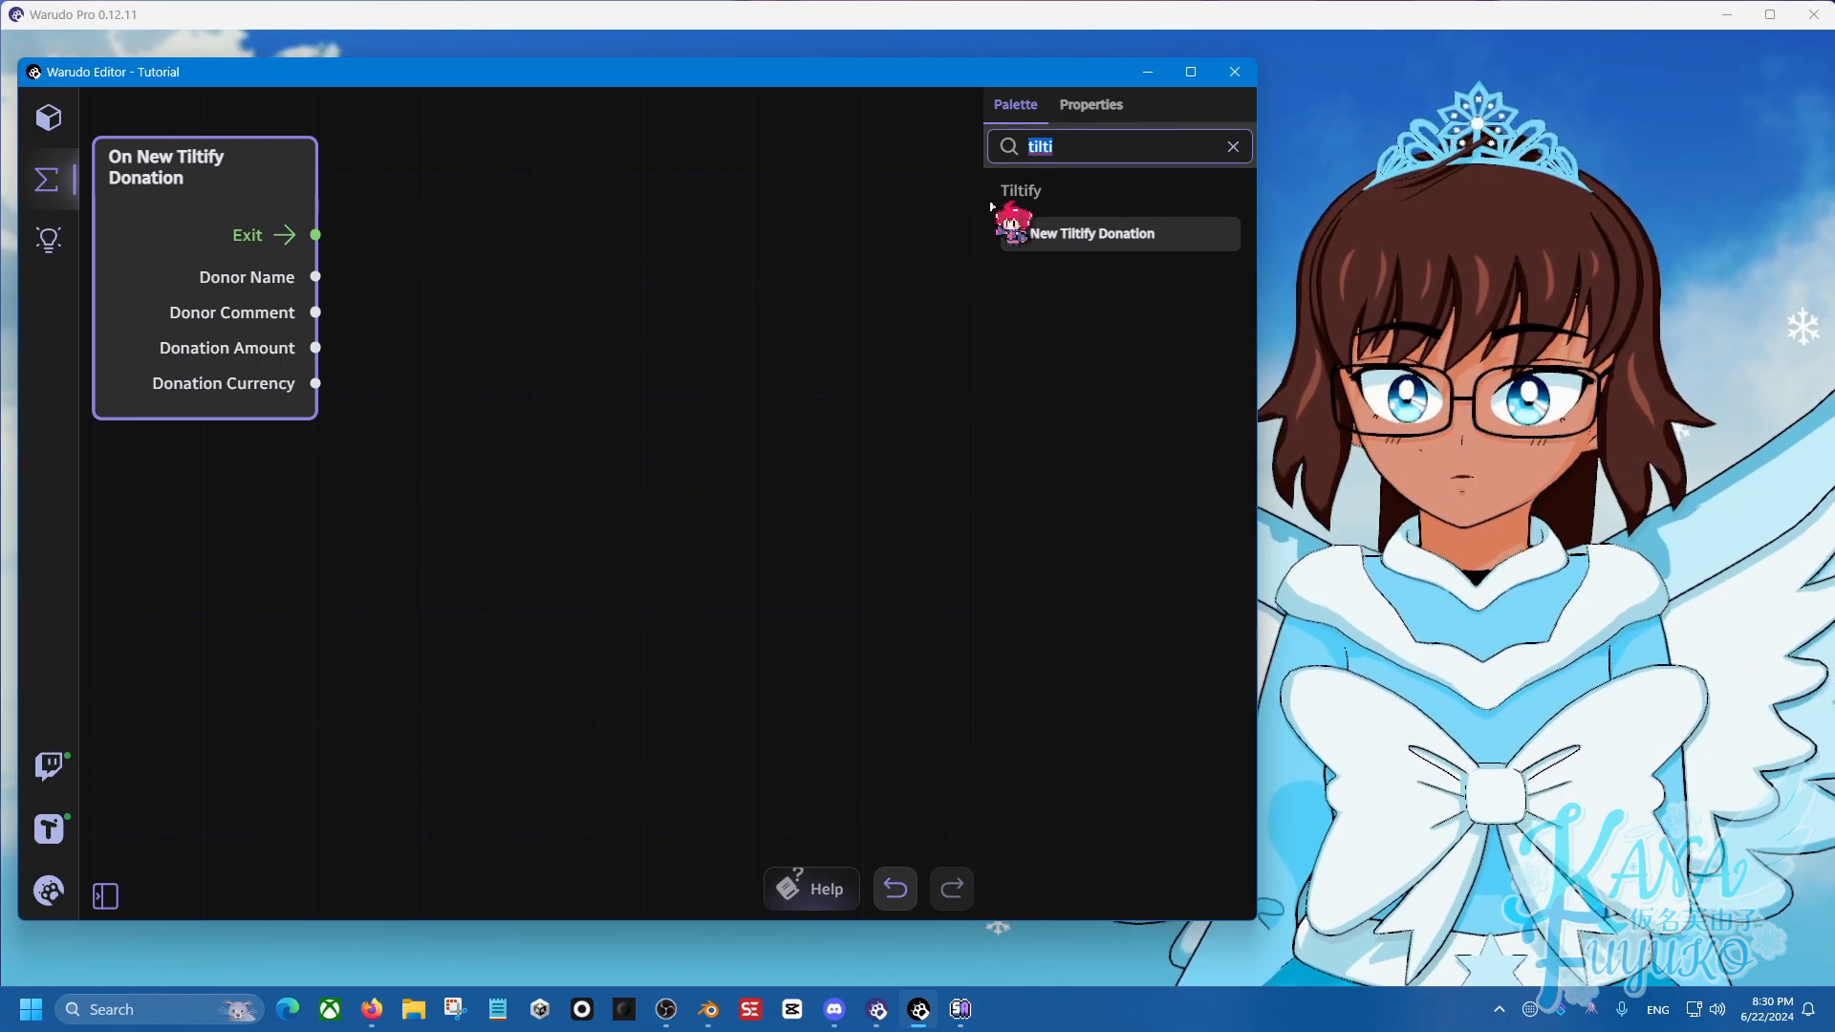
pyautogui.write('throw prop')
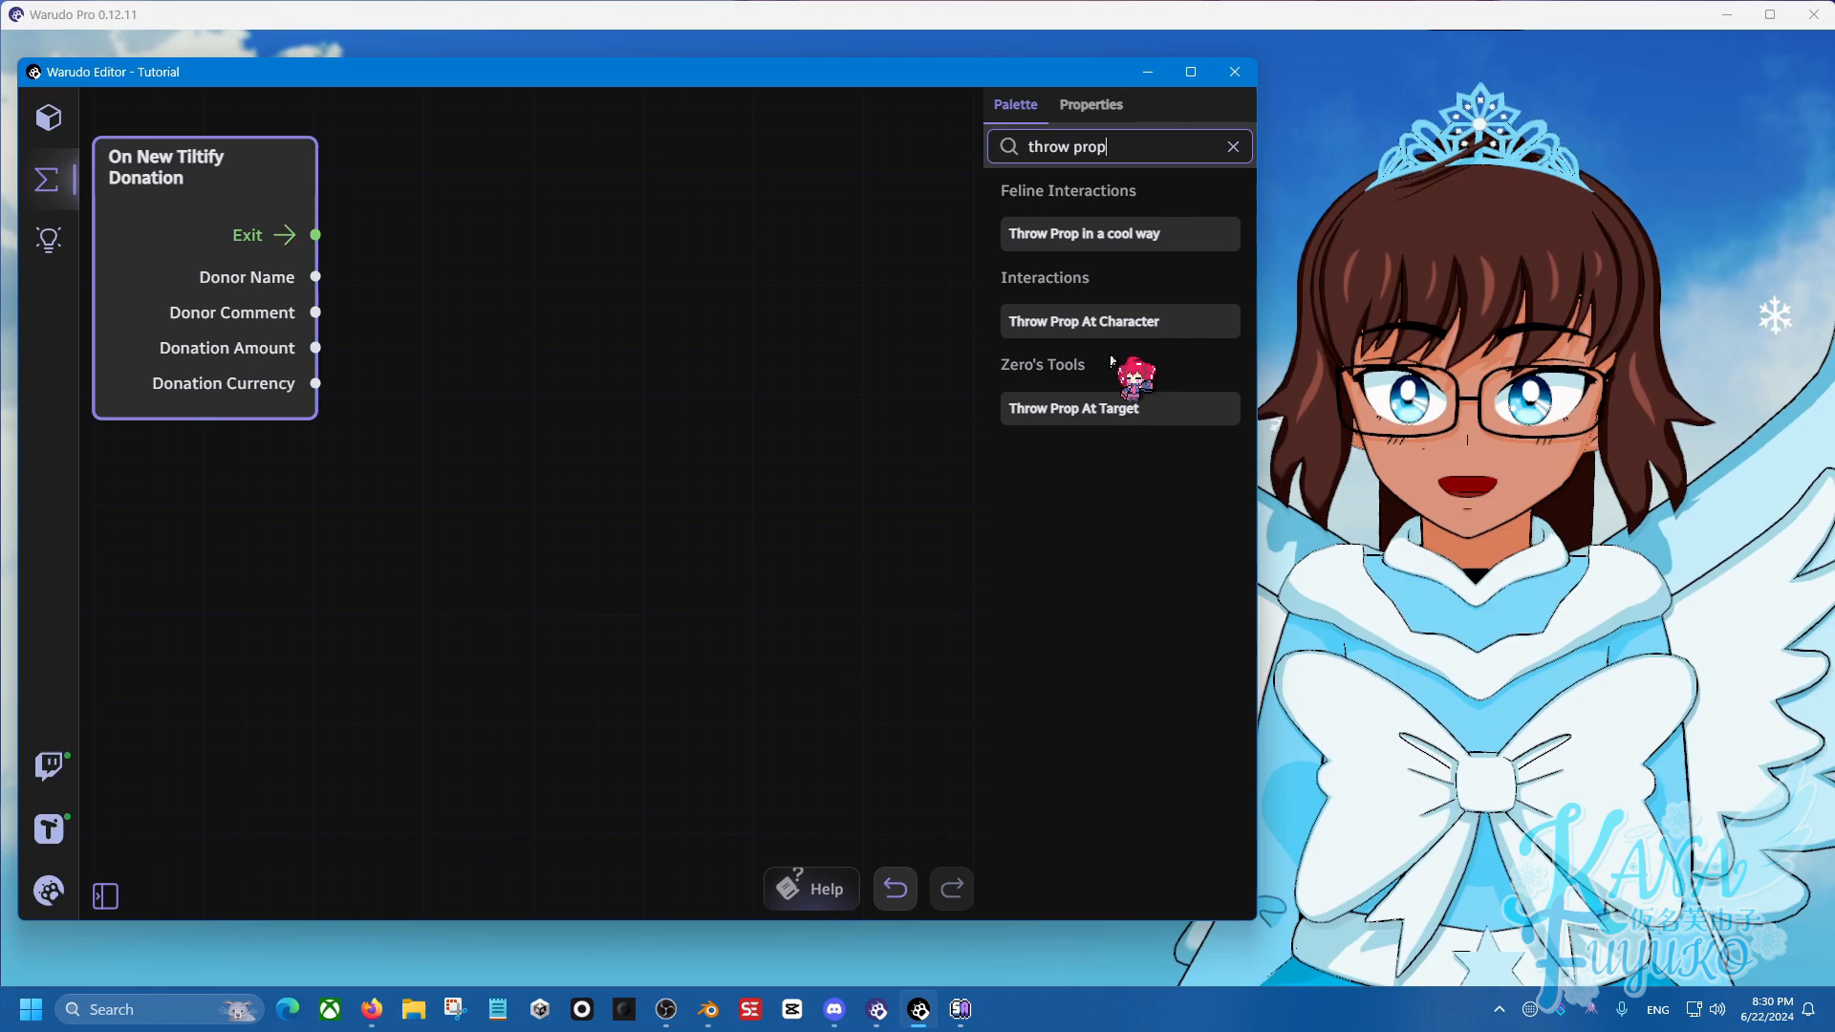
pyautogui.moveTo(1061, 321); pyautogui.dragTo(527, 159)
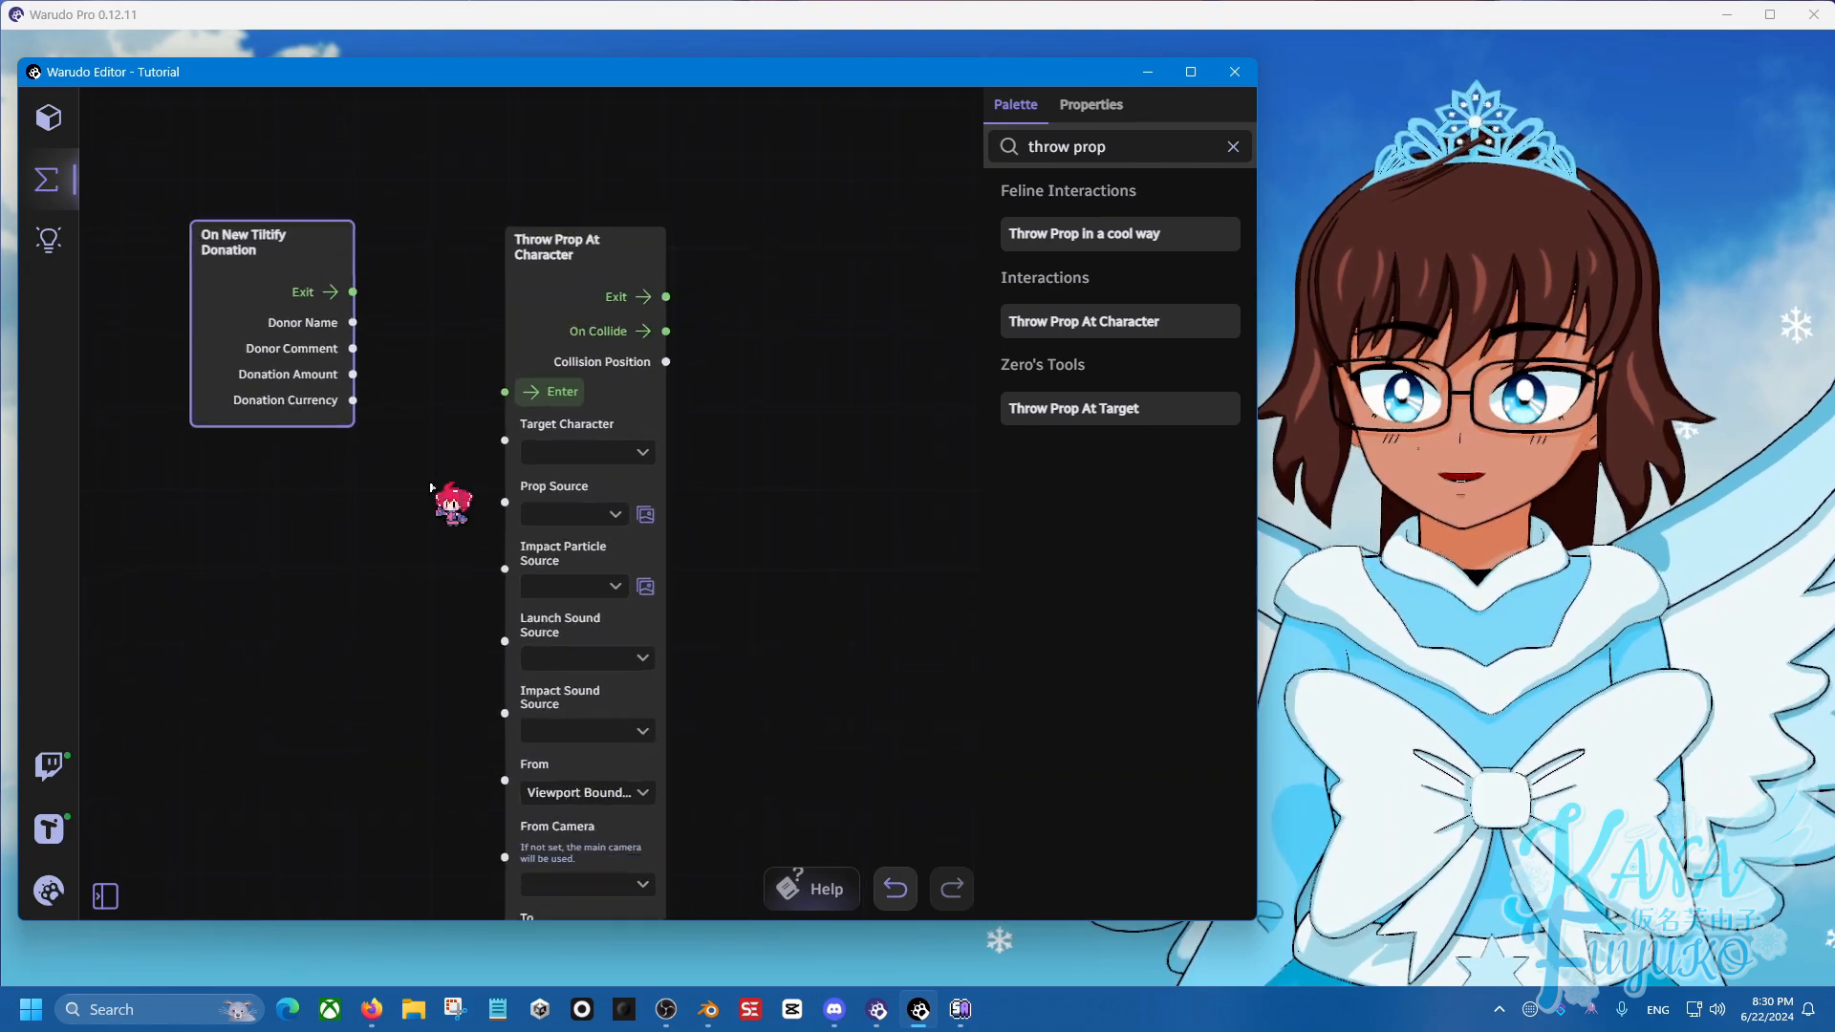
pyautogui.scroll(-1, 430, 488)
pyautogui.moveTo(377, 623); pyautogui.dragTo(530, 652)
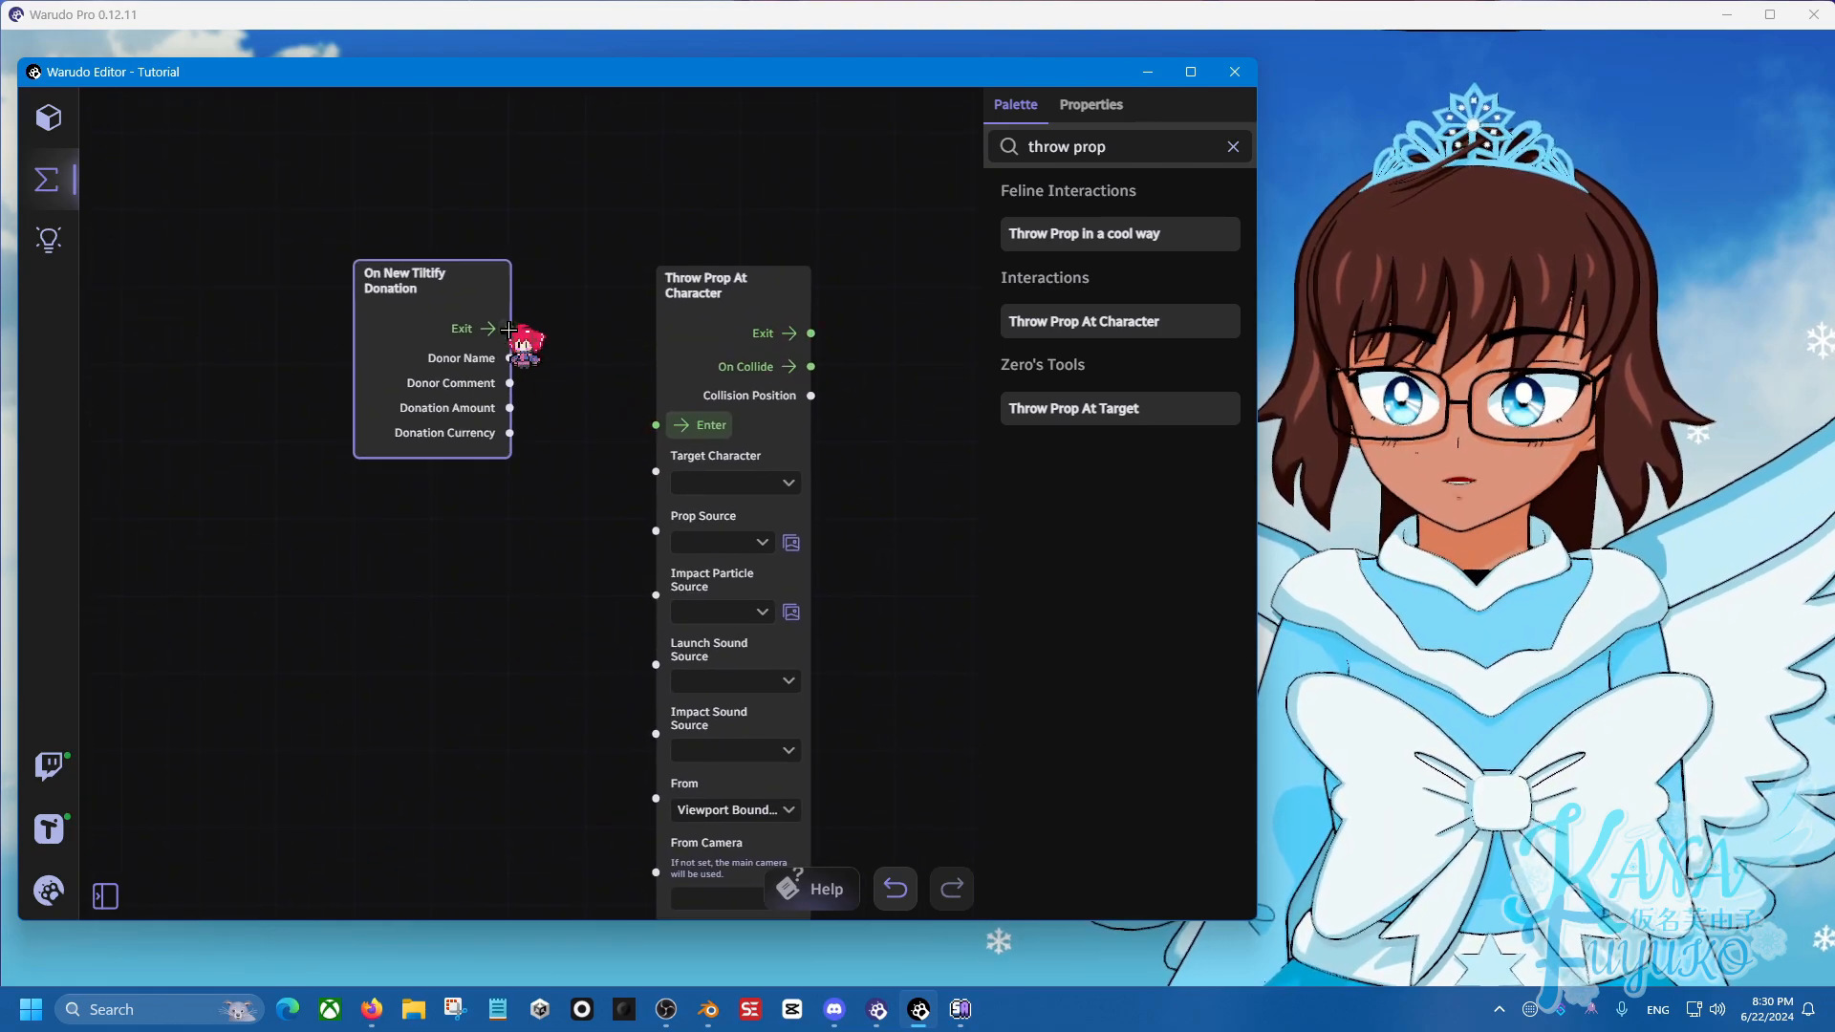
pyautogui.moveTo(509, 329); pyautogui.dragTo(656, 424)
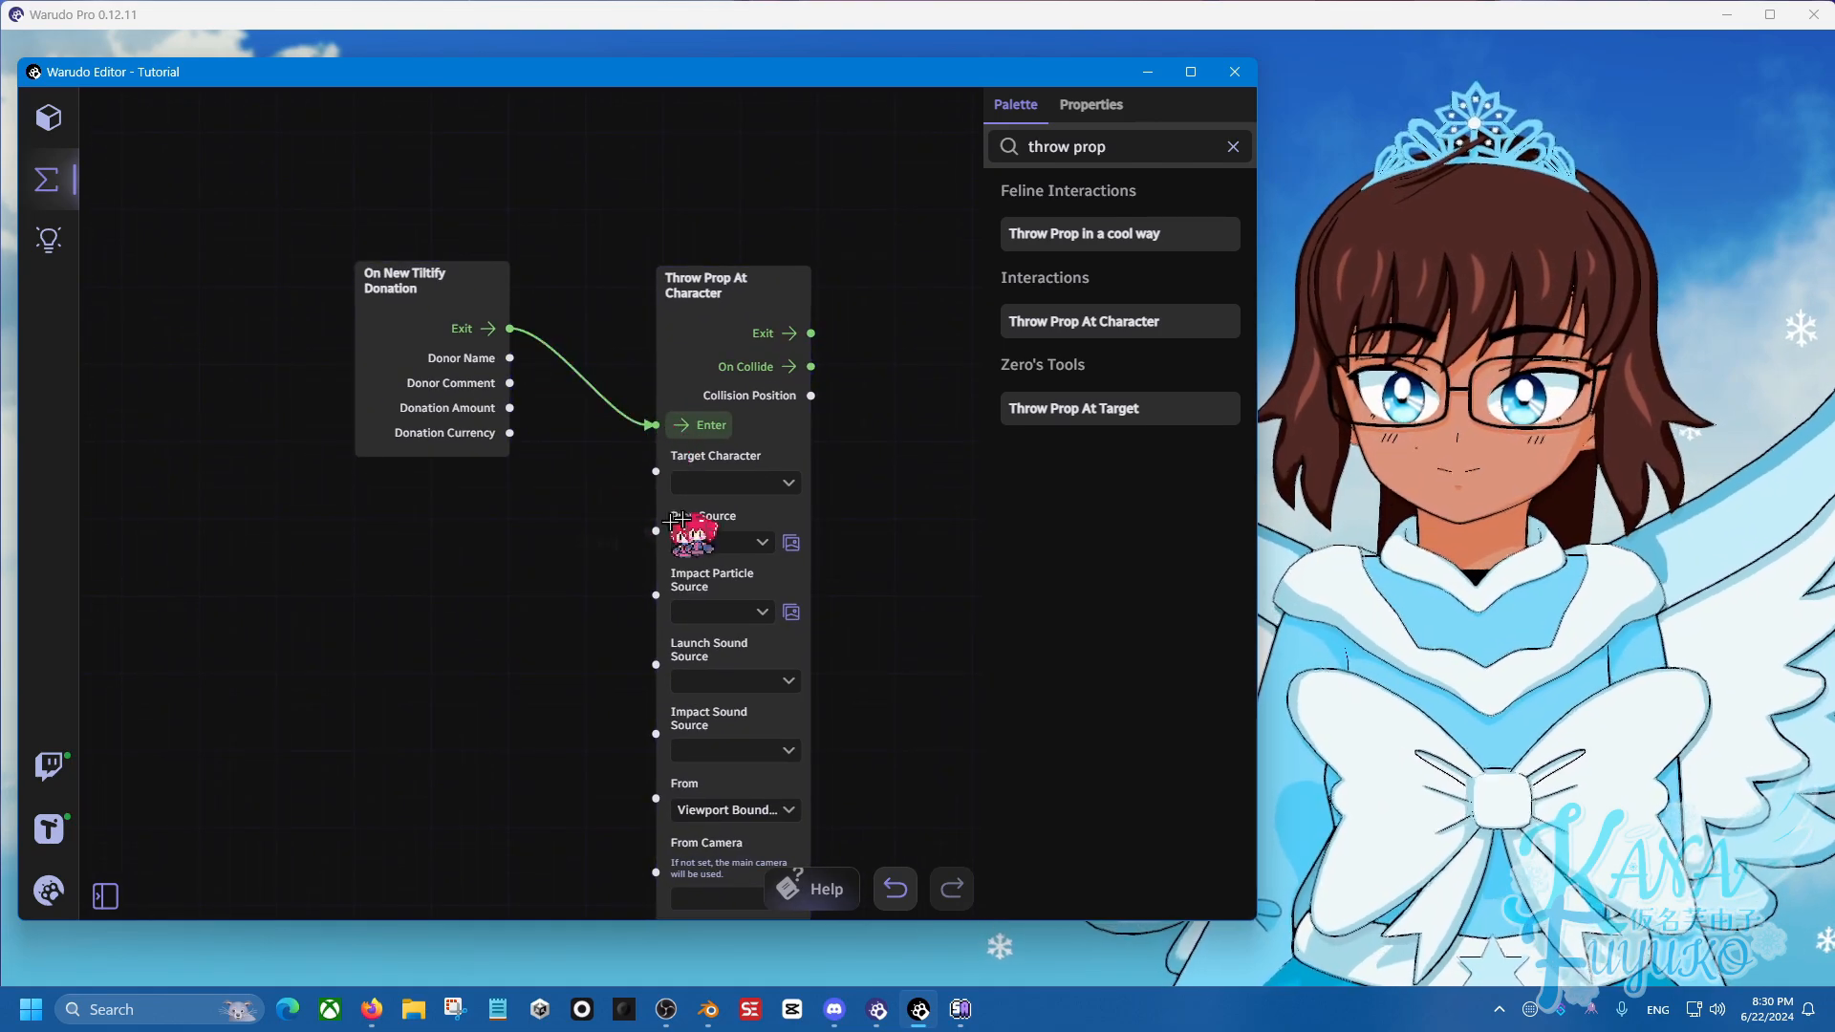
# Set the throw node's target character to Character and its prop source to VSummer Shelly.
pyautogui.click(758, 488)
pyautogui.click(748, 560)
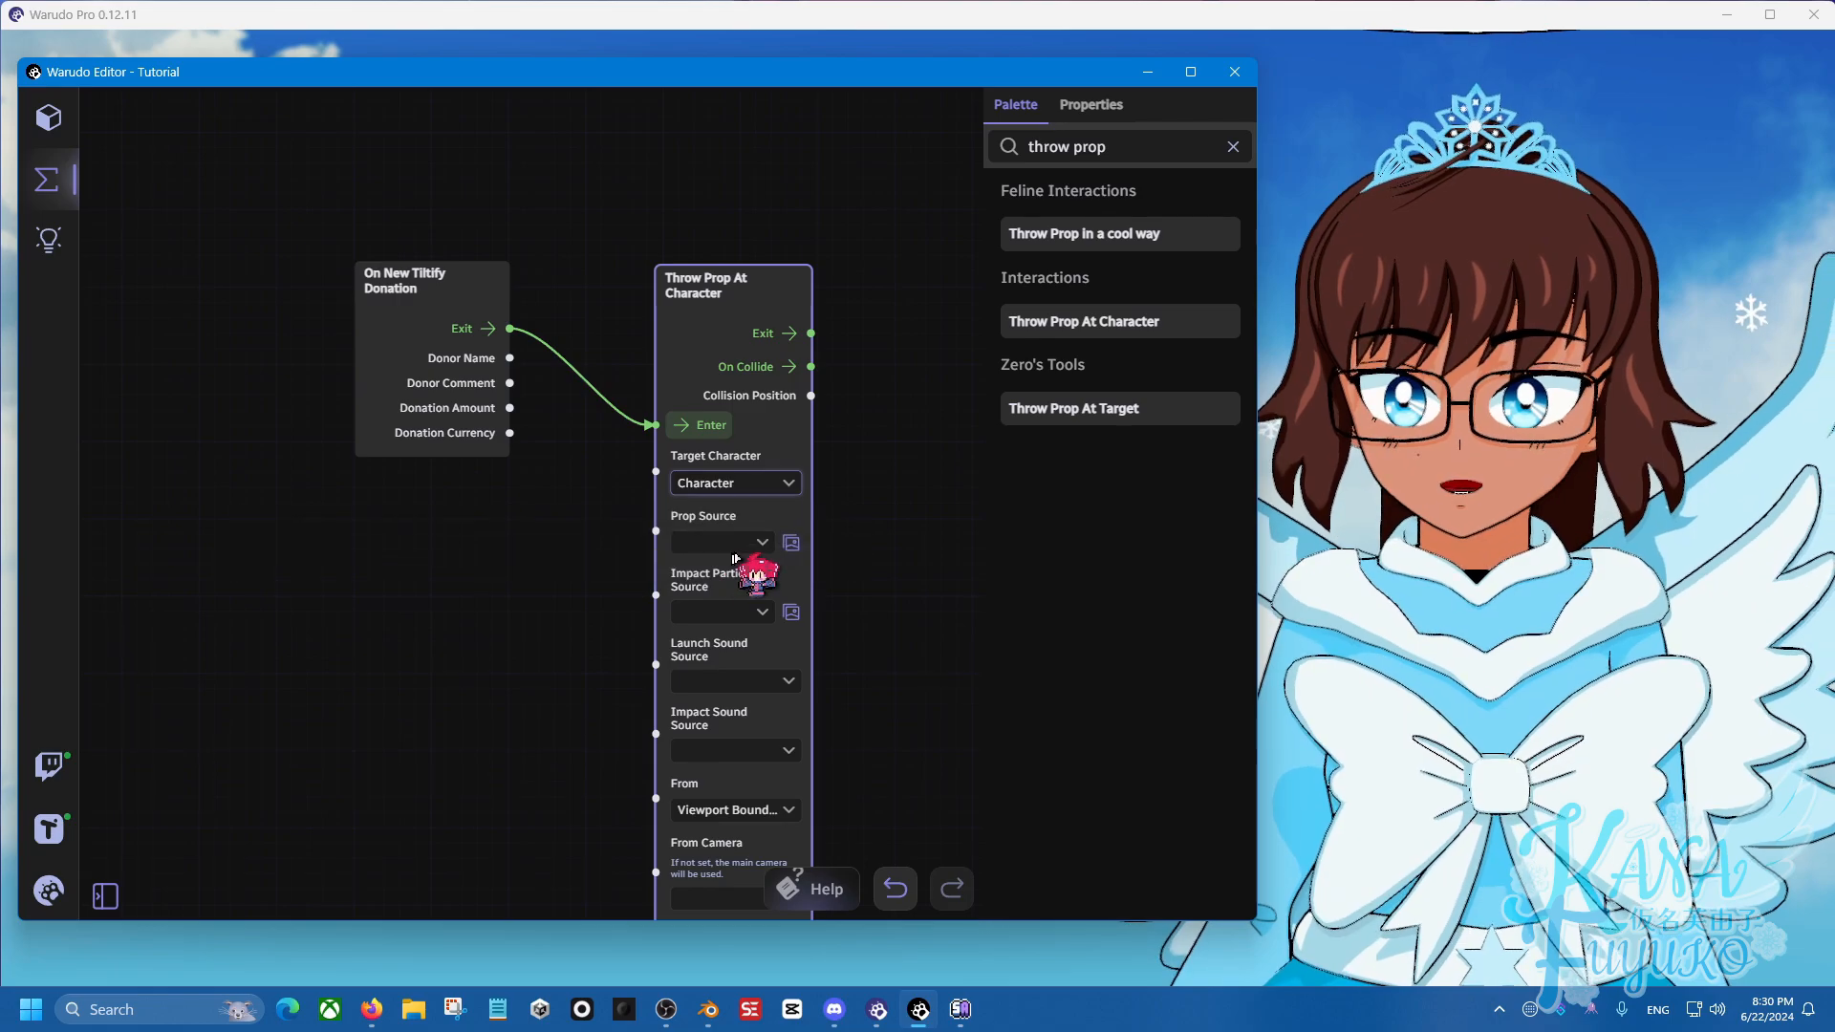
pyautogui.click(791, 544)
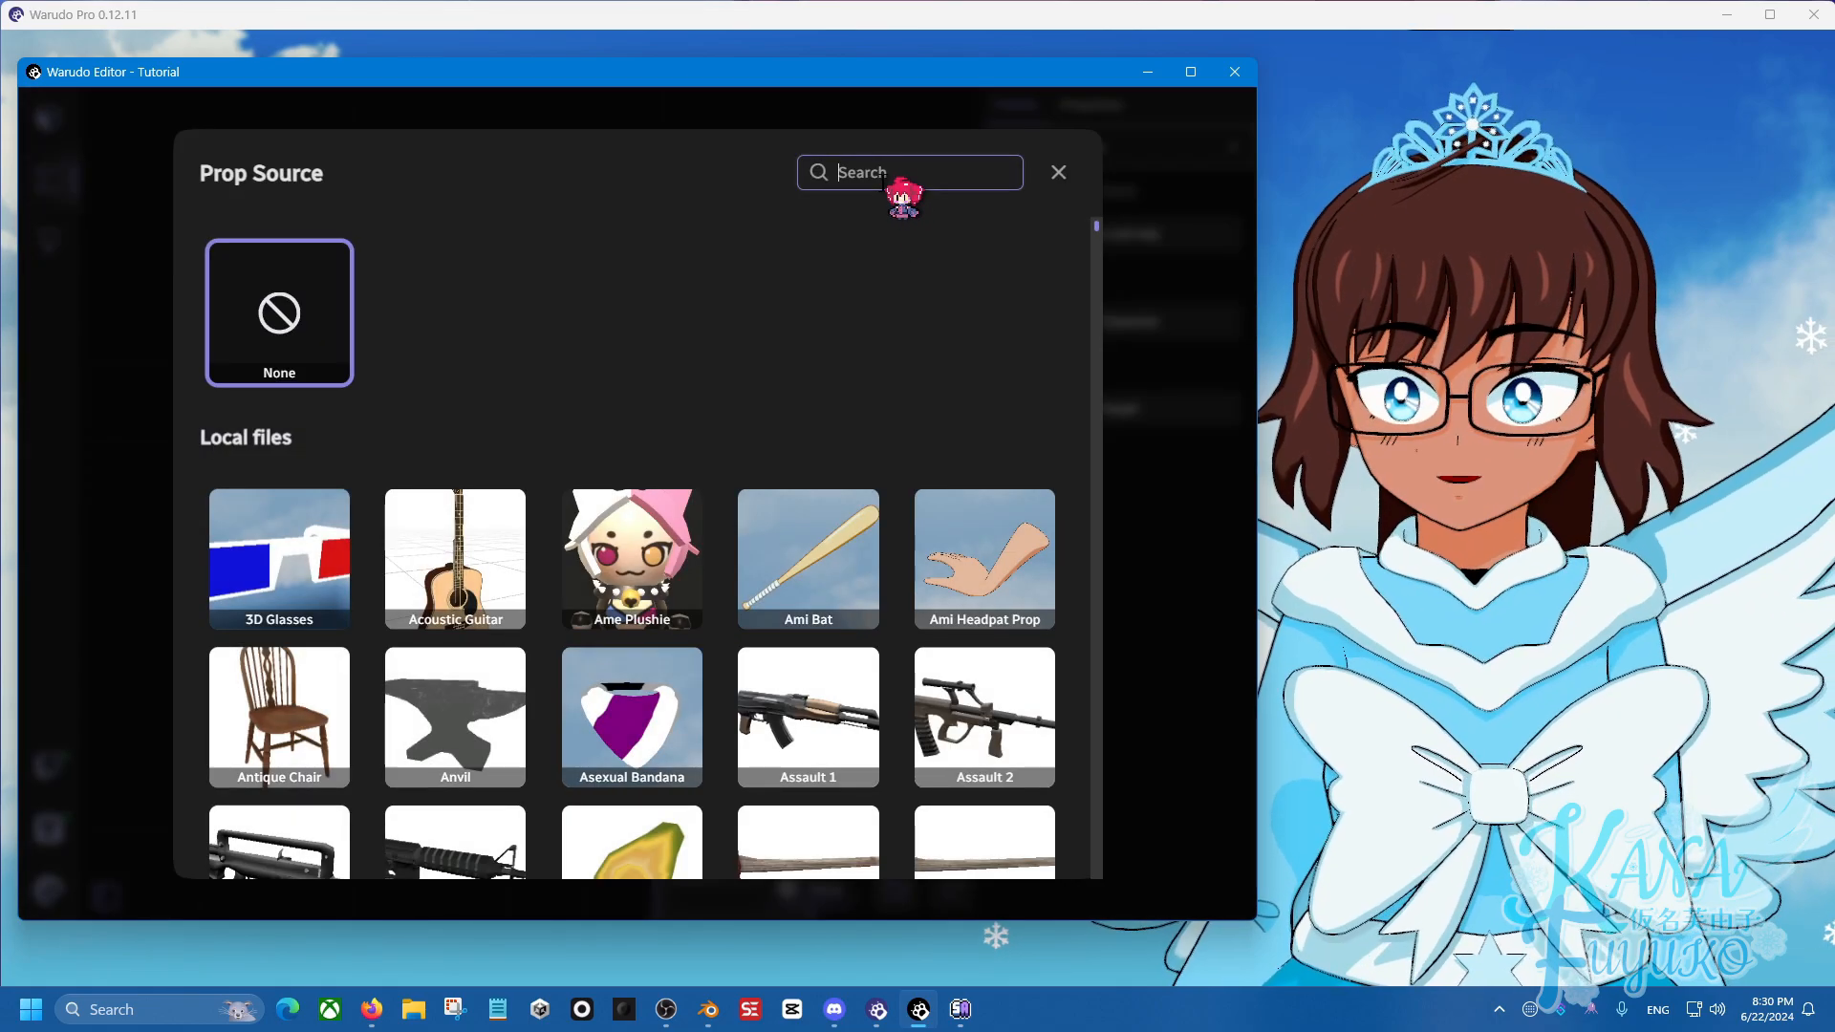
pyautogui.write('vsu')
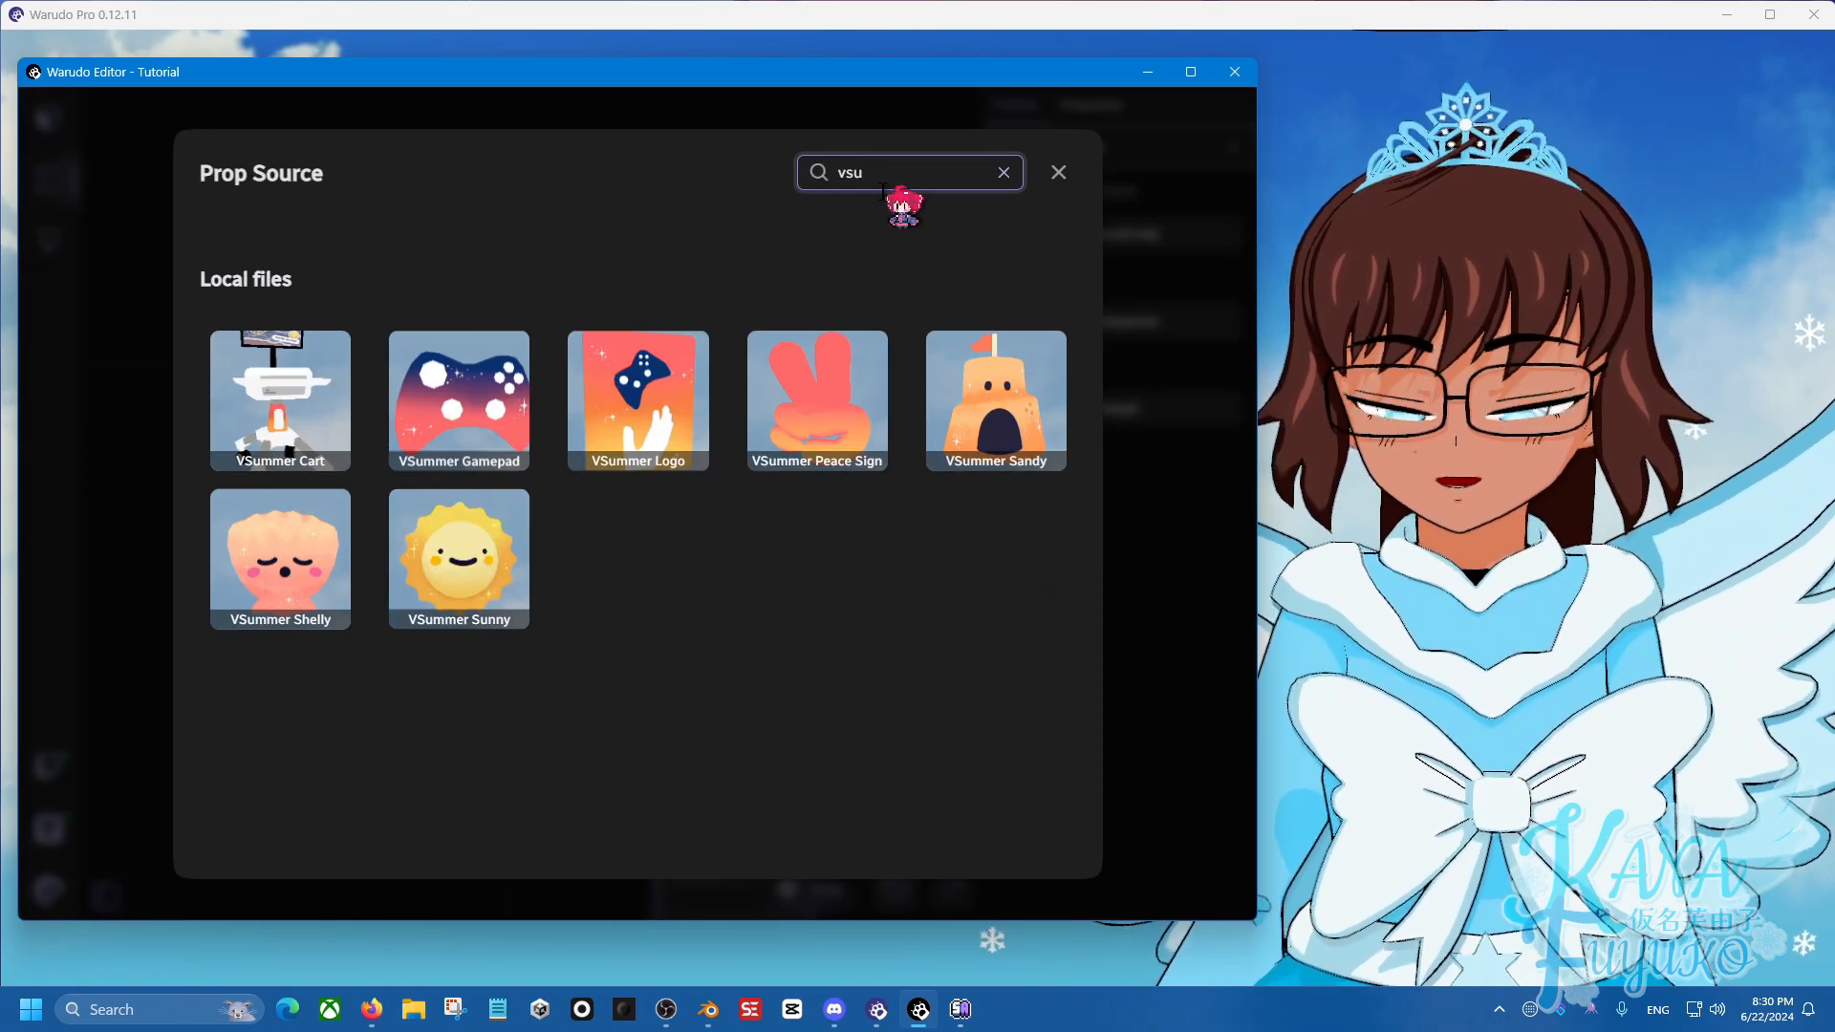
pyautogui.click(336, 554)
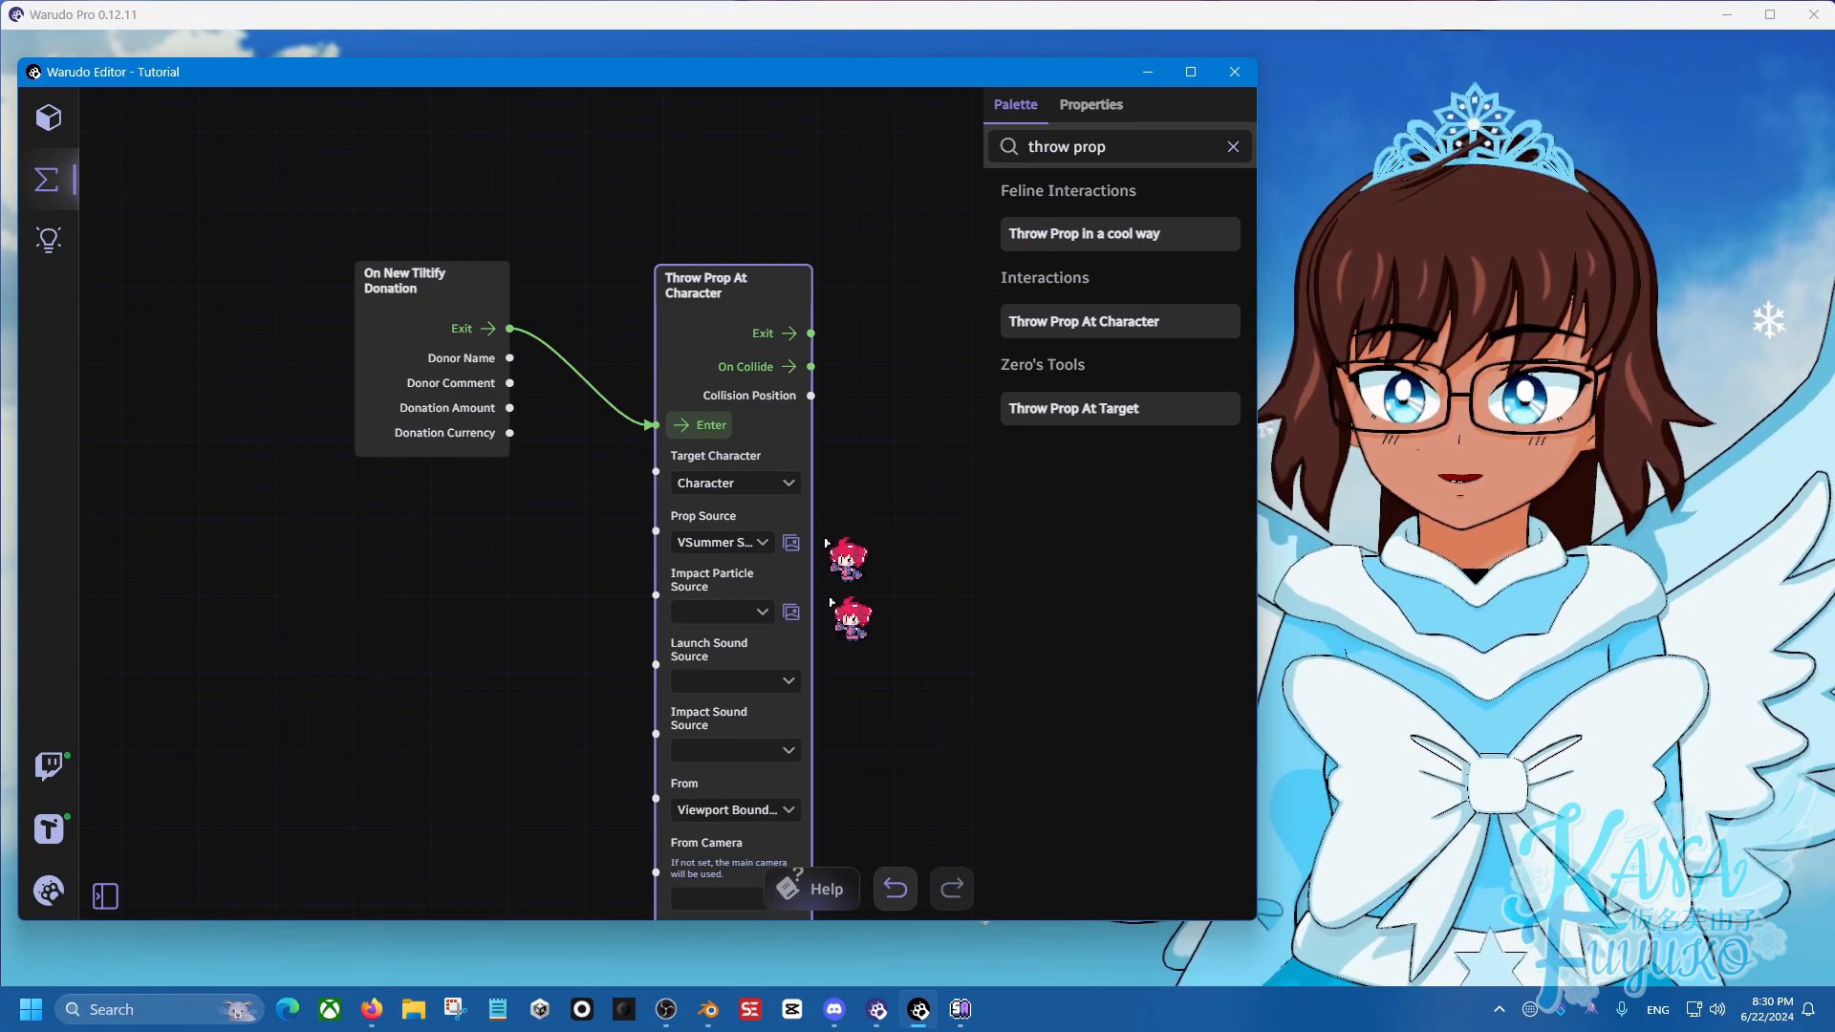
# Set the throw node's impact particle source to Basic Impact 02.
pyautogui.scroll(-3, 826, 542)
pyautogui.click(784, 368)
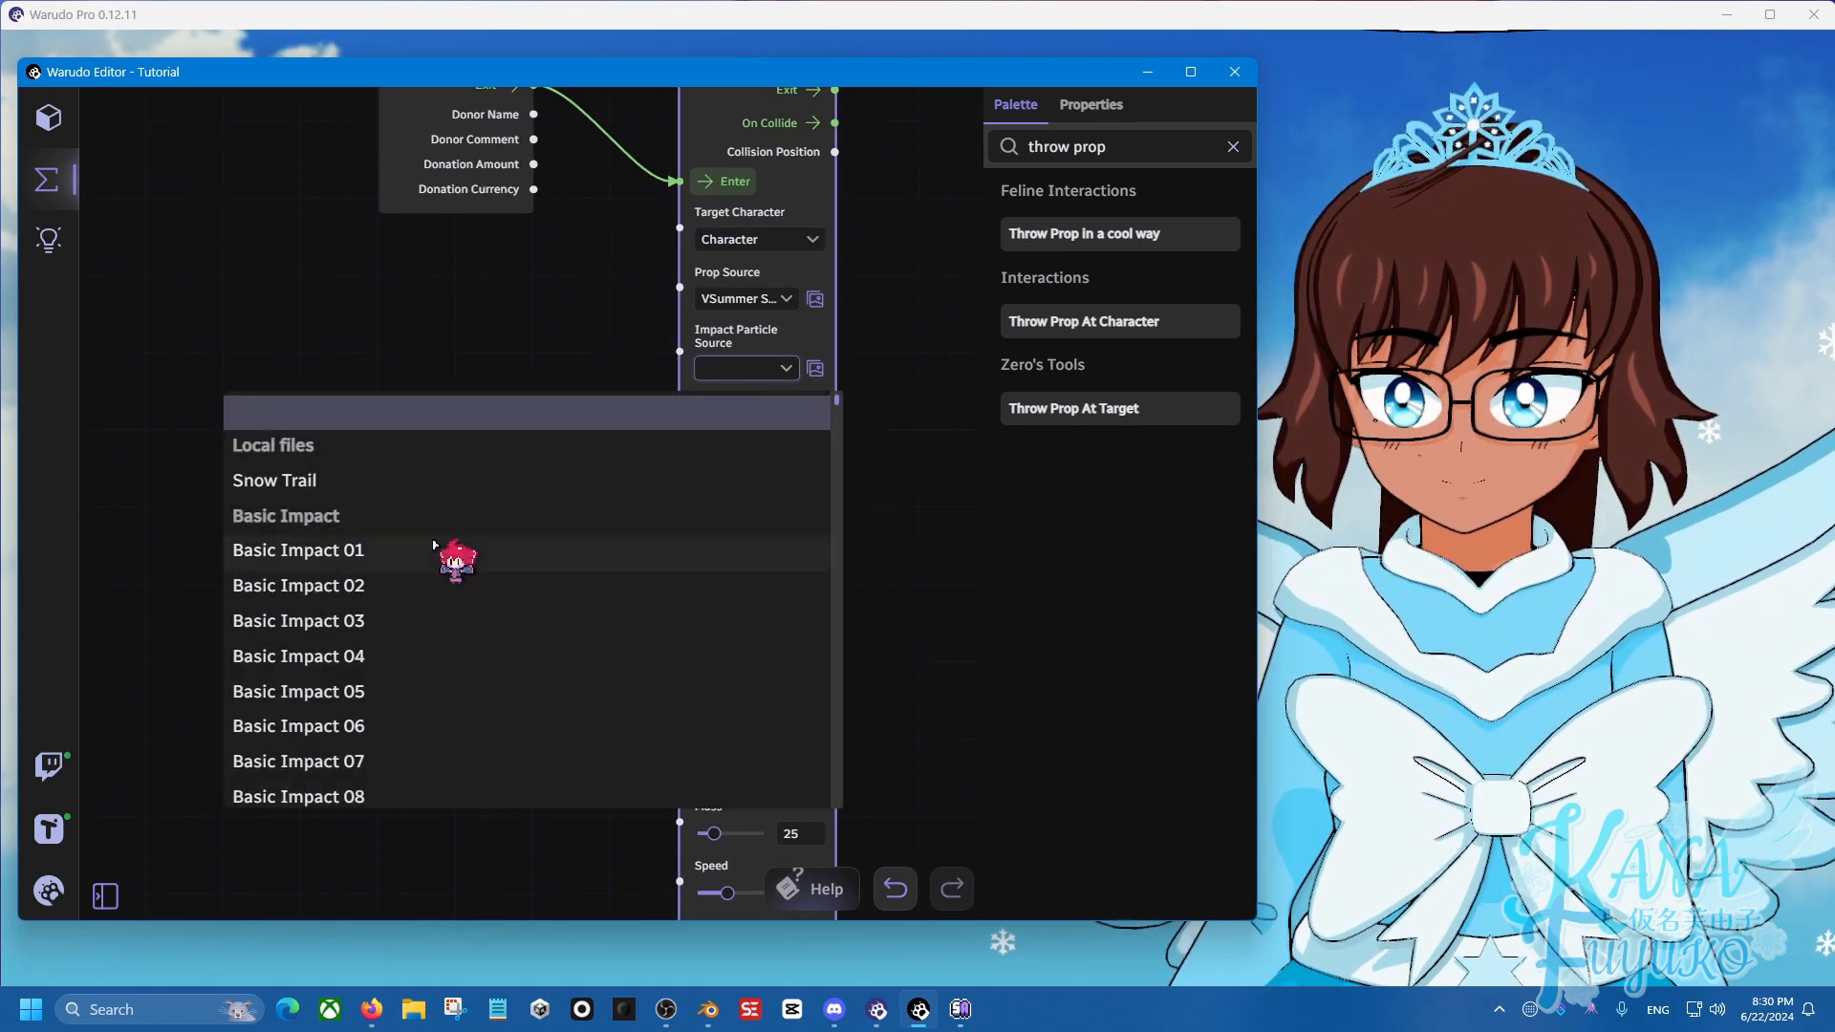
pyautogui.click(442, 593)
# Set the throw node's launch sound source to Whoosh 05 and its impact sound source to Punch Light 32.
pyautogui.click(813, 437)
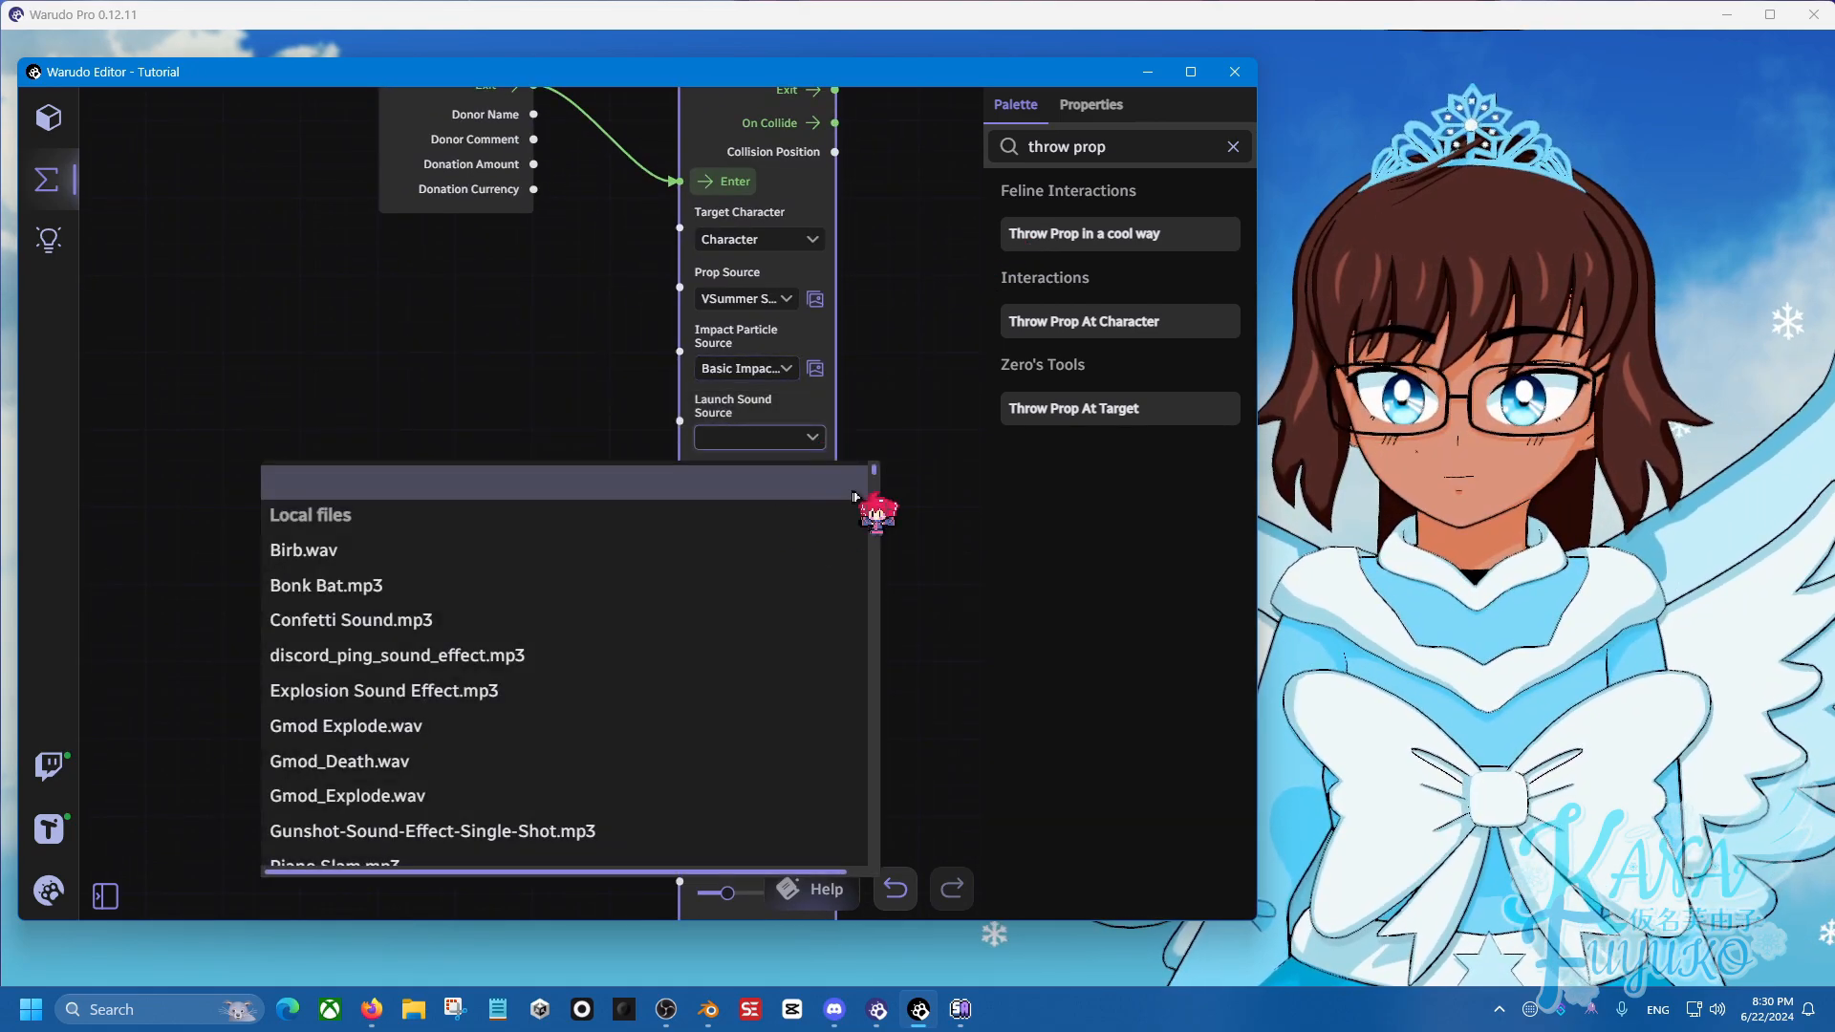
pyautogui.moveTo(874, 473); pyautogui.dragTo(861, 918)
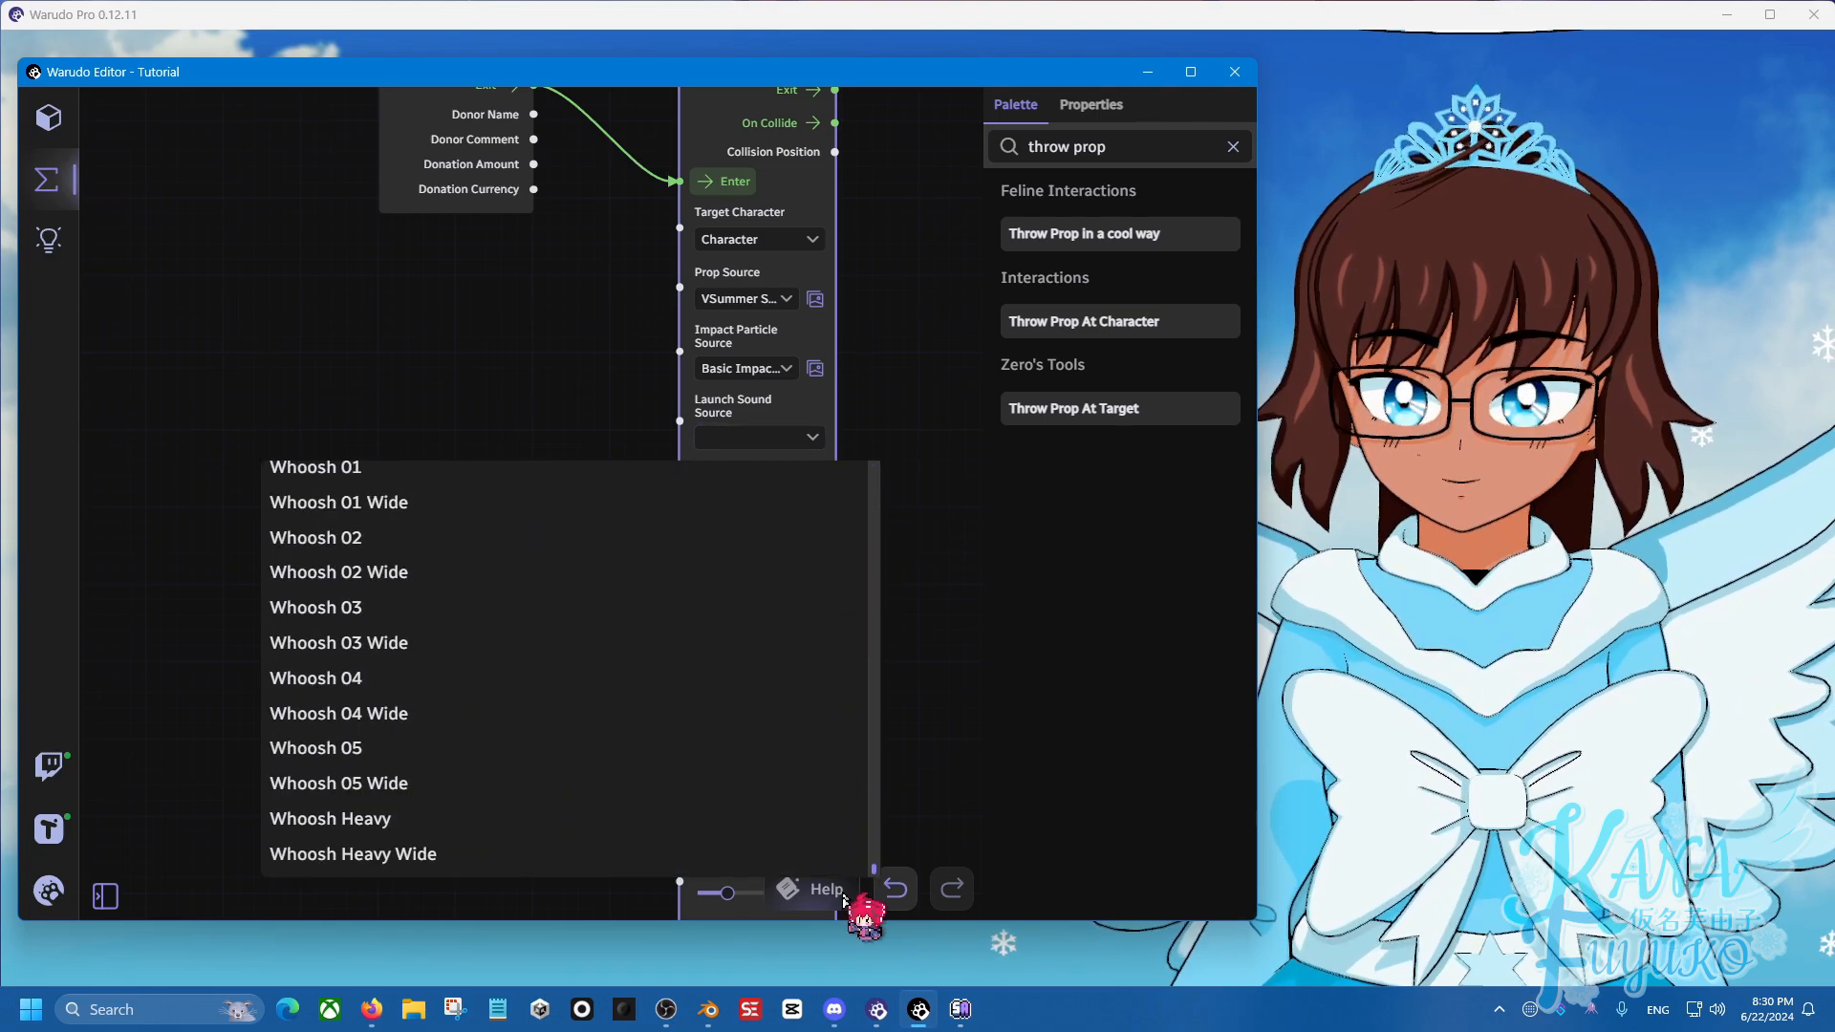
pyautogui.click(402, 750)
pyautogui.click(798, 507)
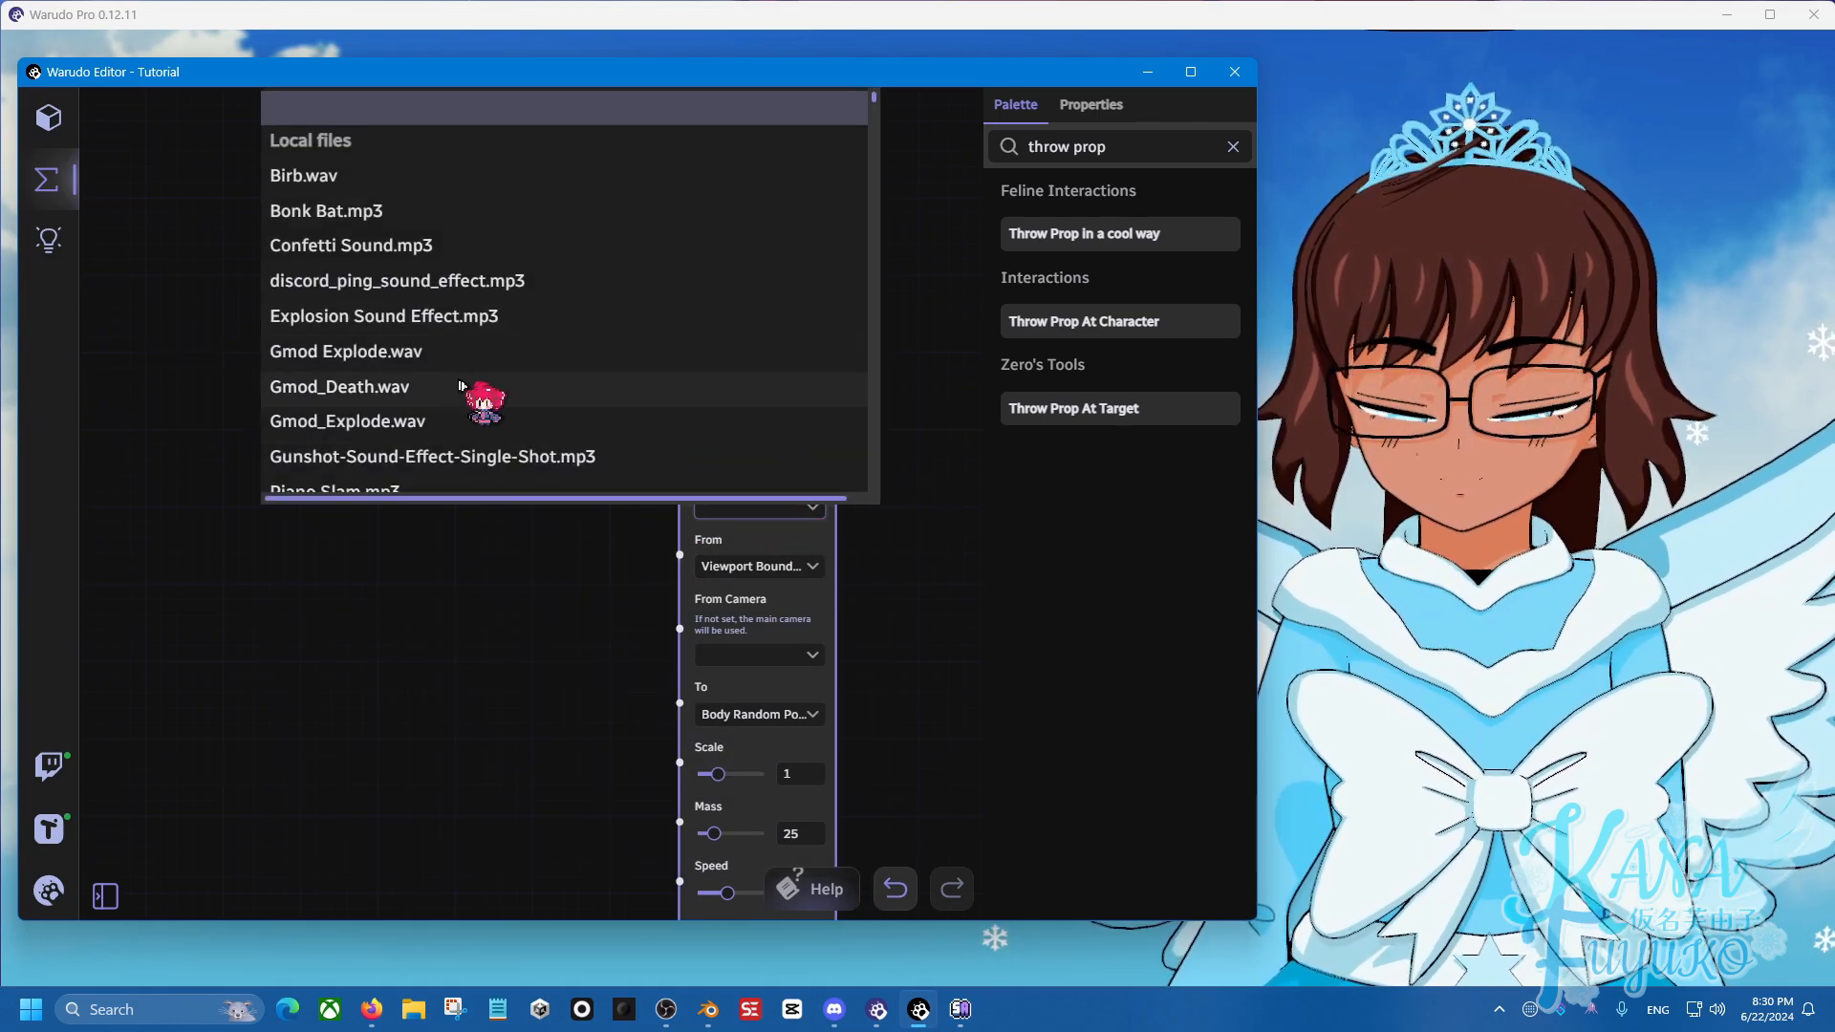
pyautogui.scroll(-10, 549, 284)
pyautogui.scroll(-5, 549, 284)
pyautogui.click(491, 287)
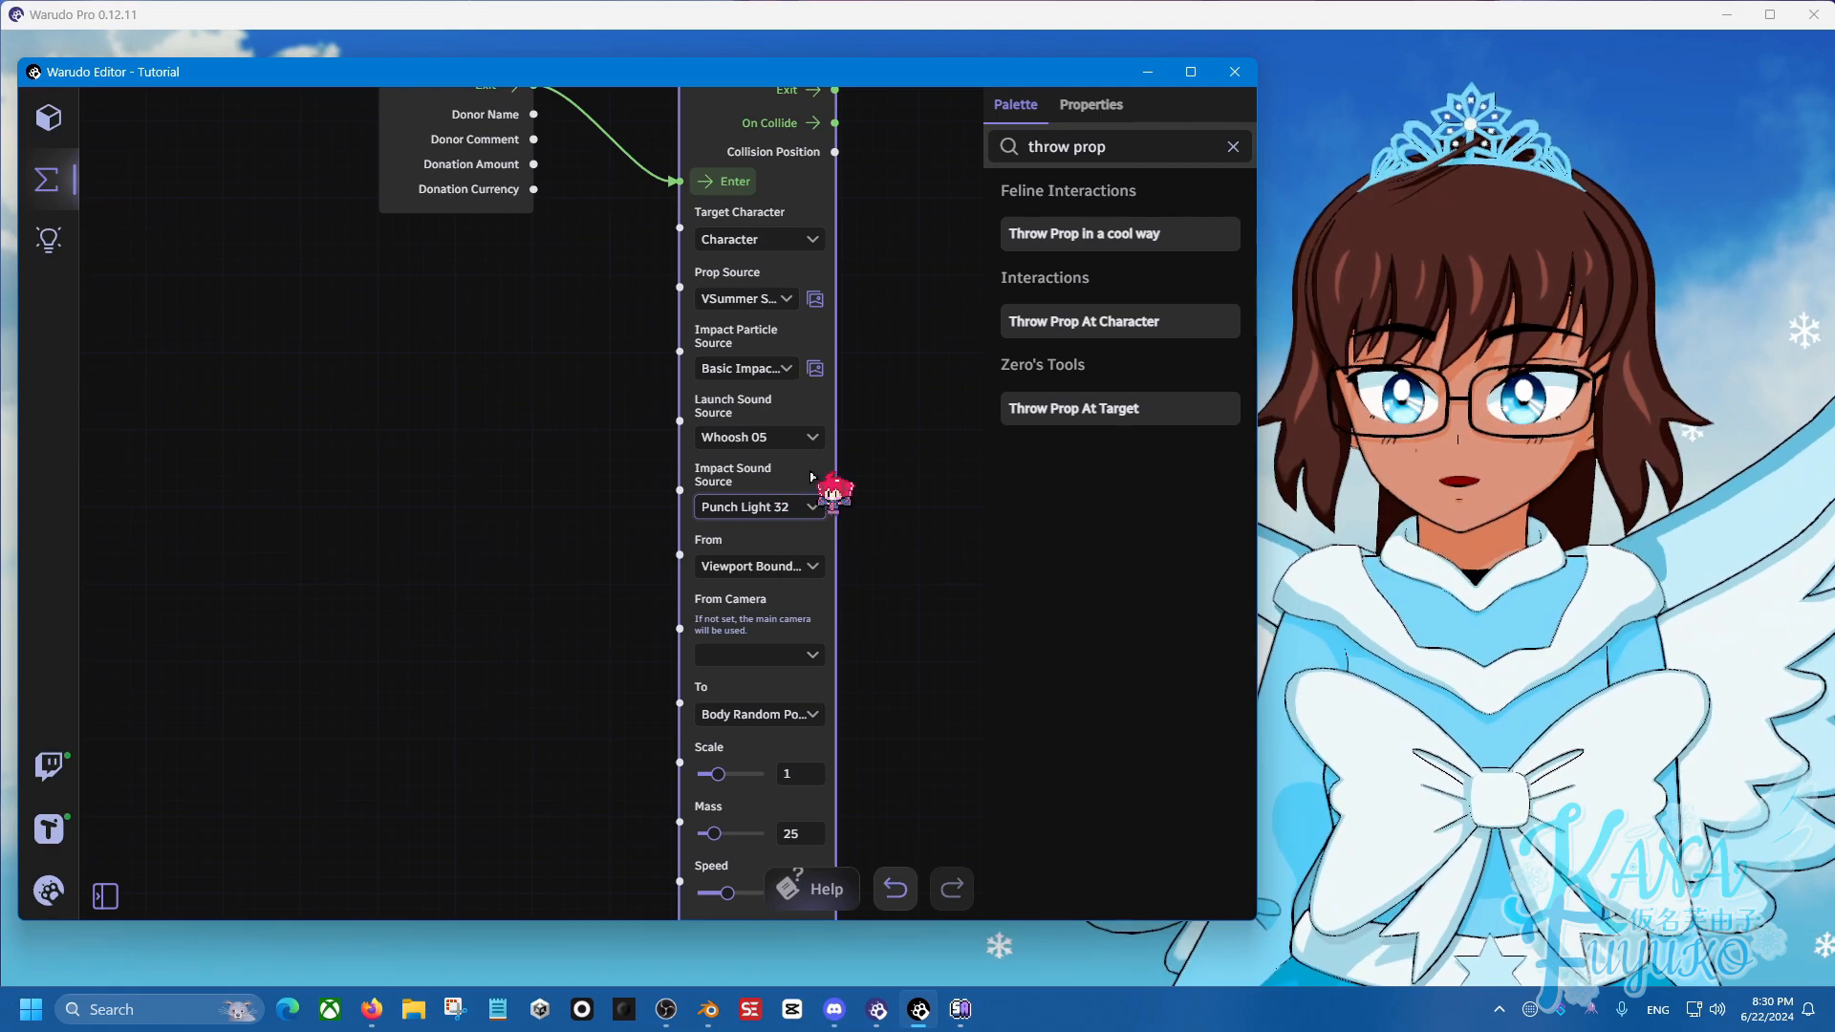
# Invoke the Throw Prop At Character flow manually to test the prop being thrown at the character.
pyautogui.scroll(-5, 627, 490)
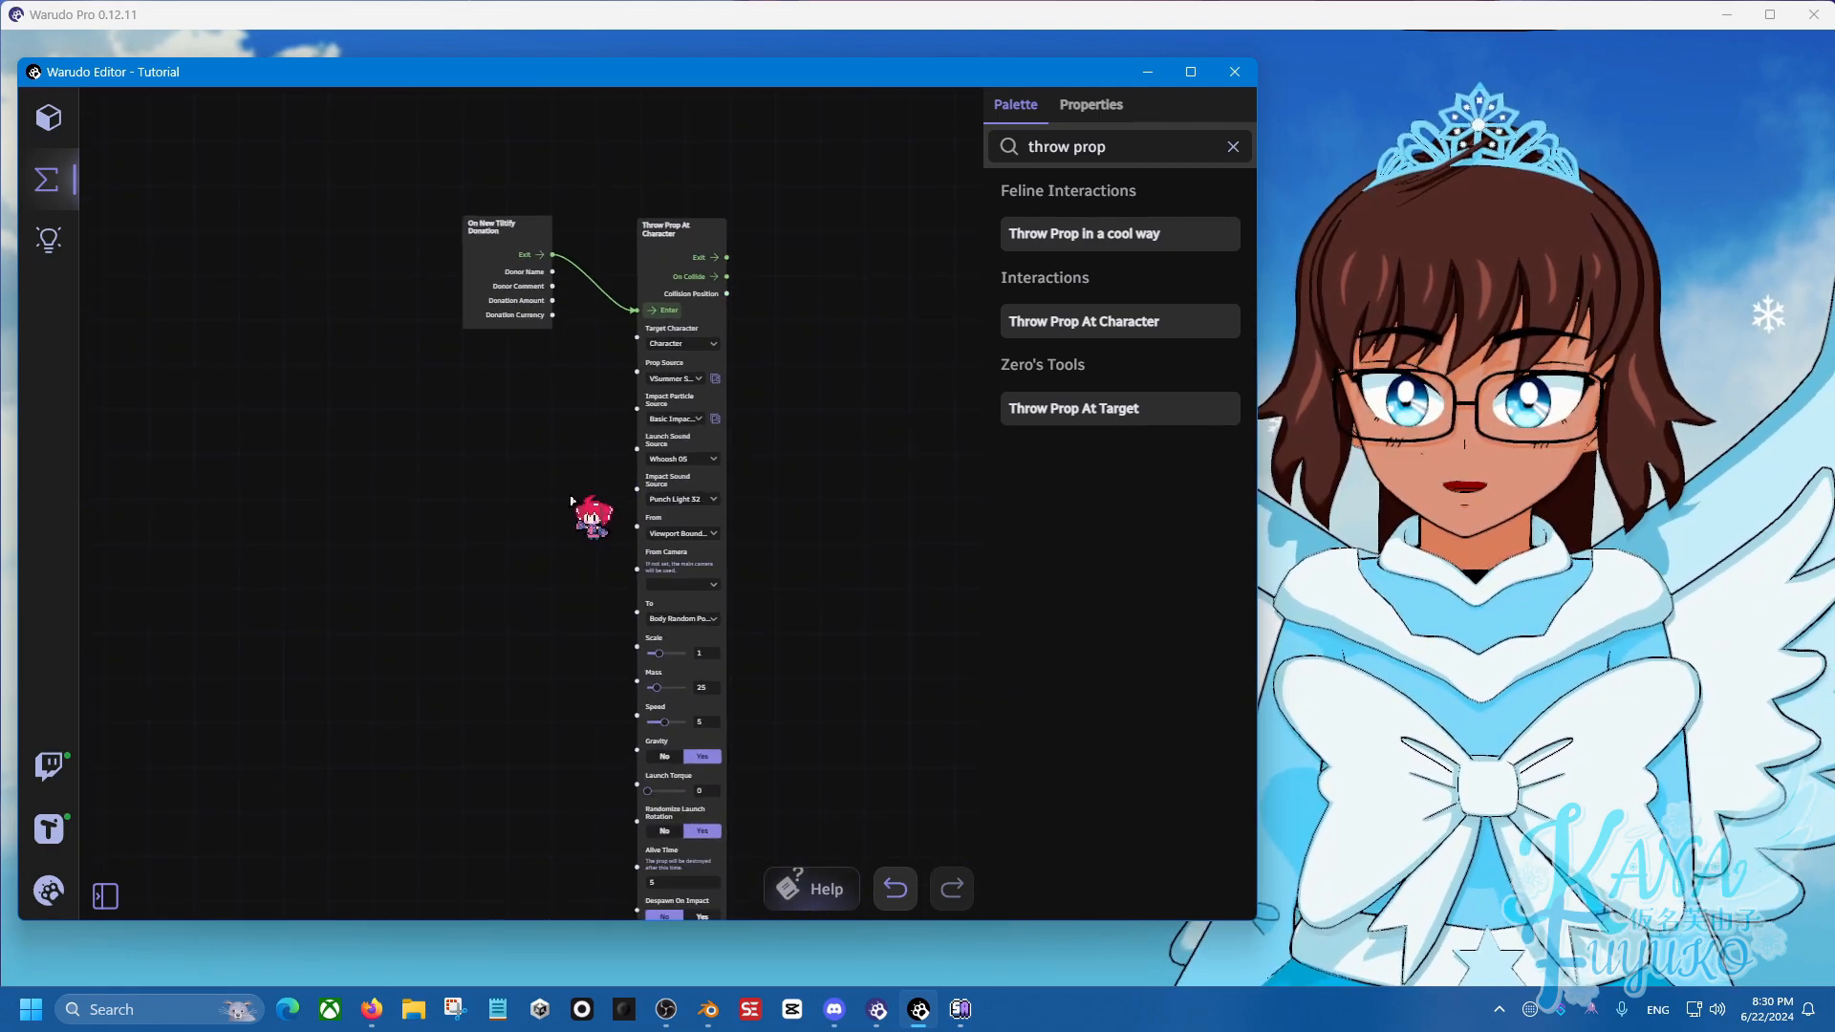
pyautogui.moveTo(557, 494); pyautogui.dragTo(531, 481)
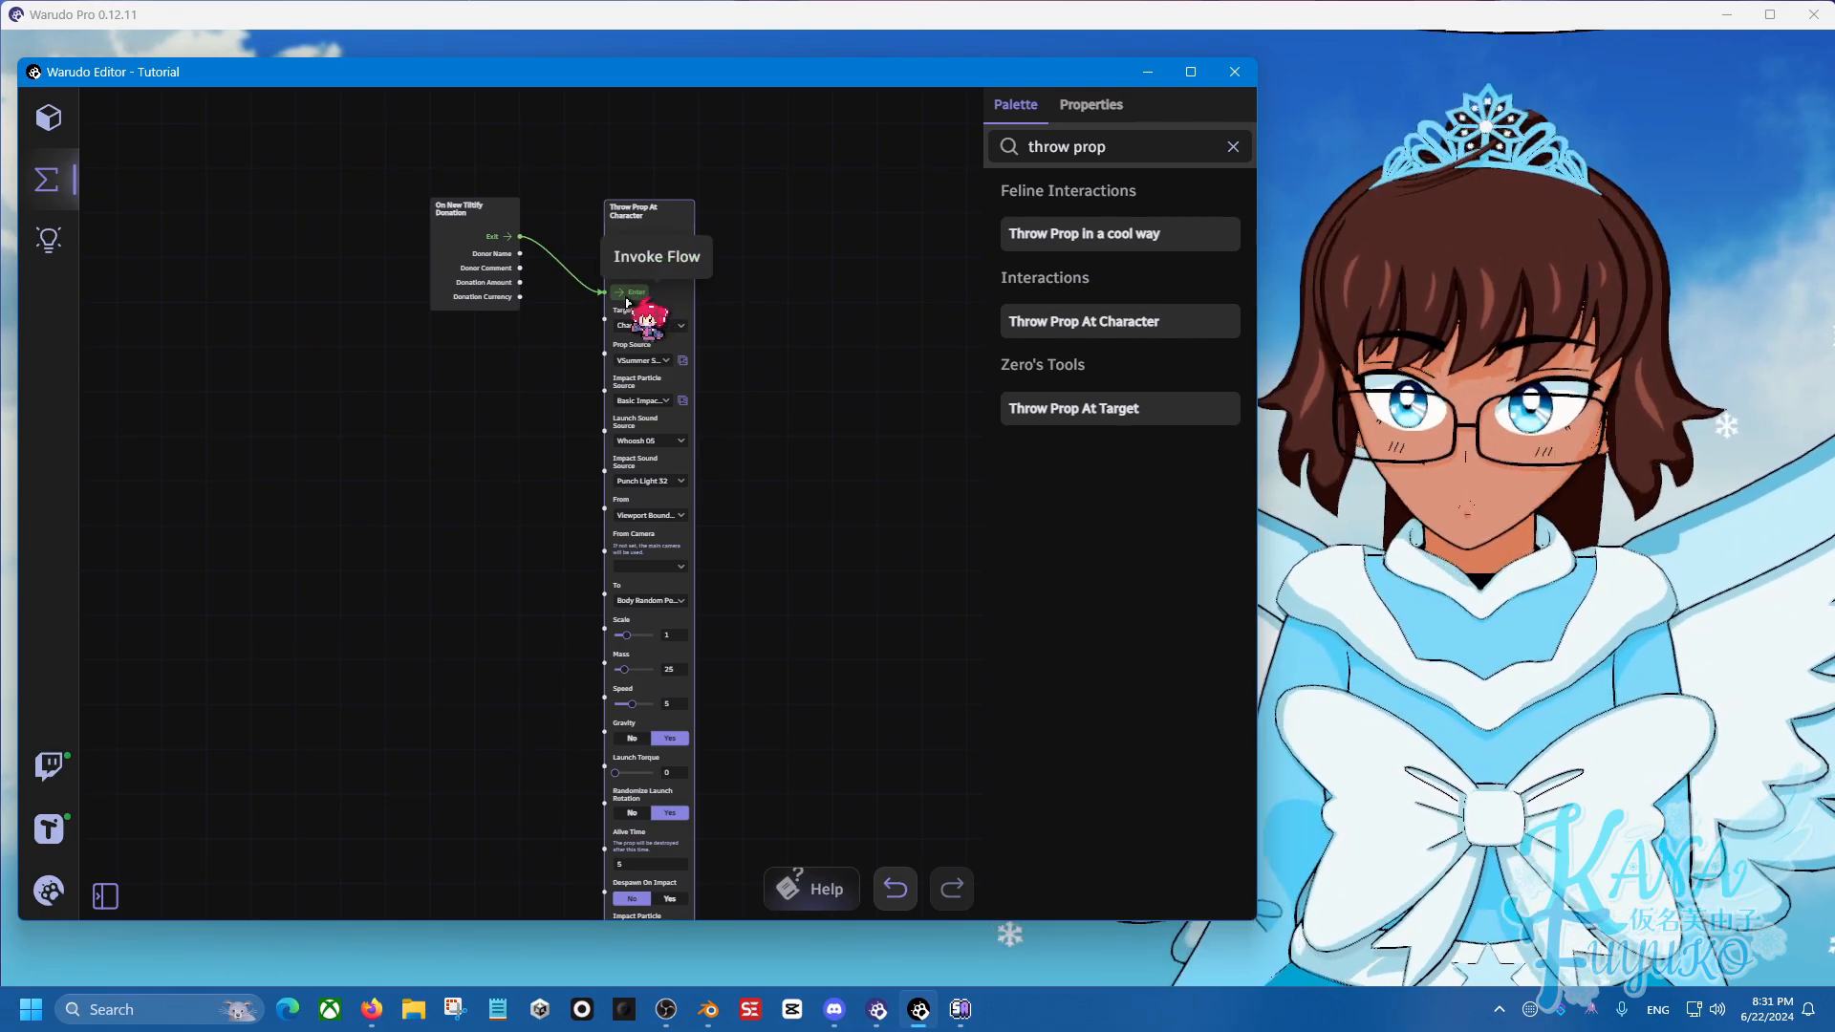
pyautogui.click(626, 299)
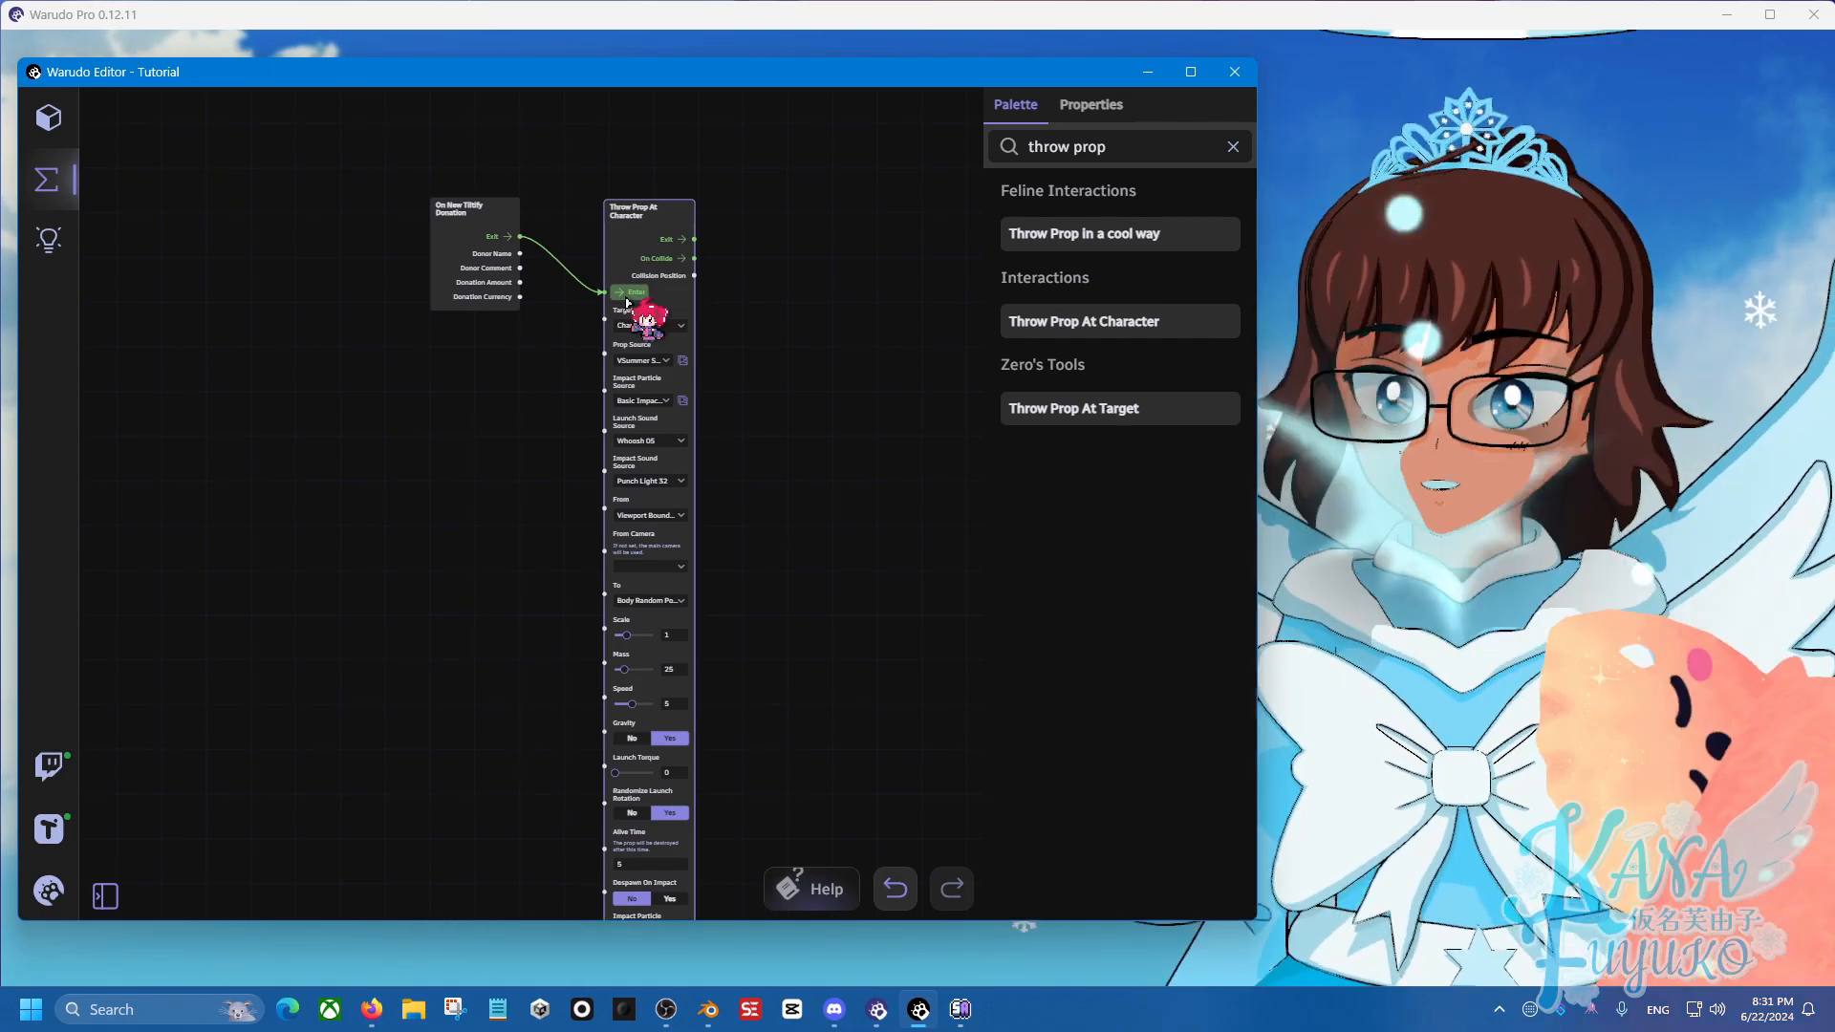
pyautogui.scroll(3, 621, 297)
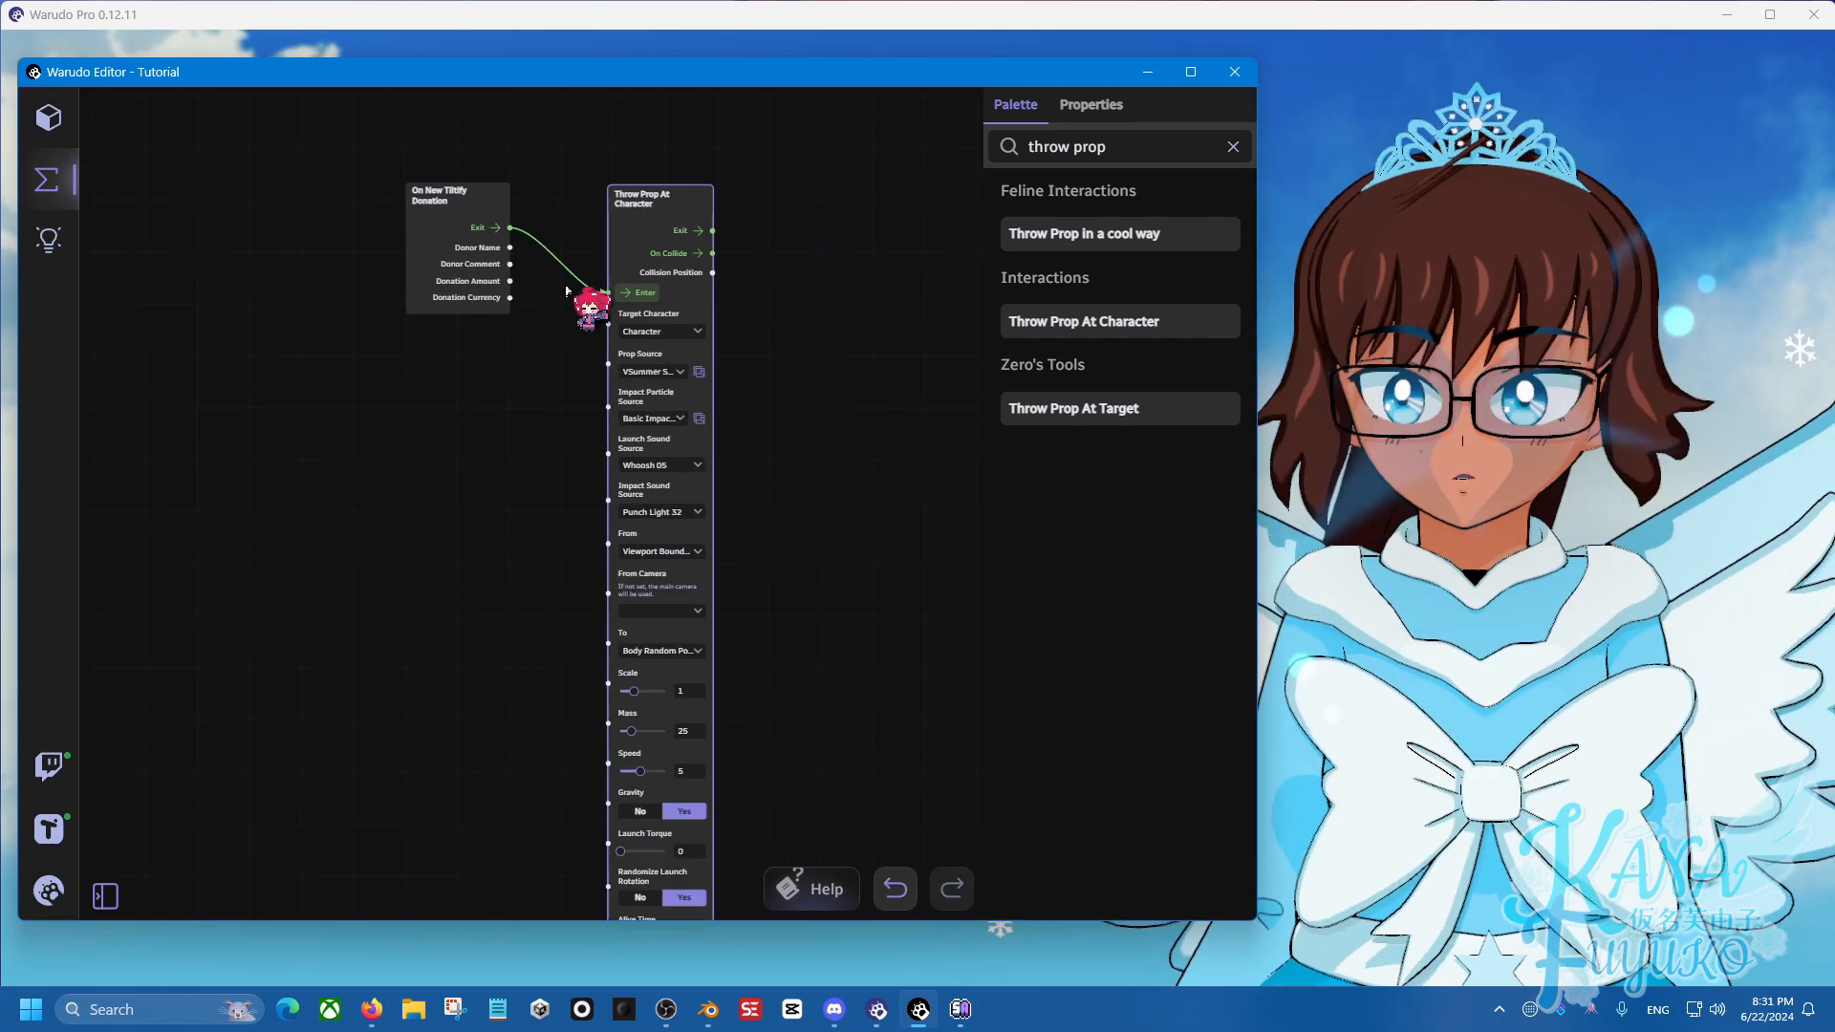
pyautogui.click(662, 302)
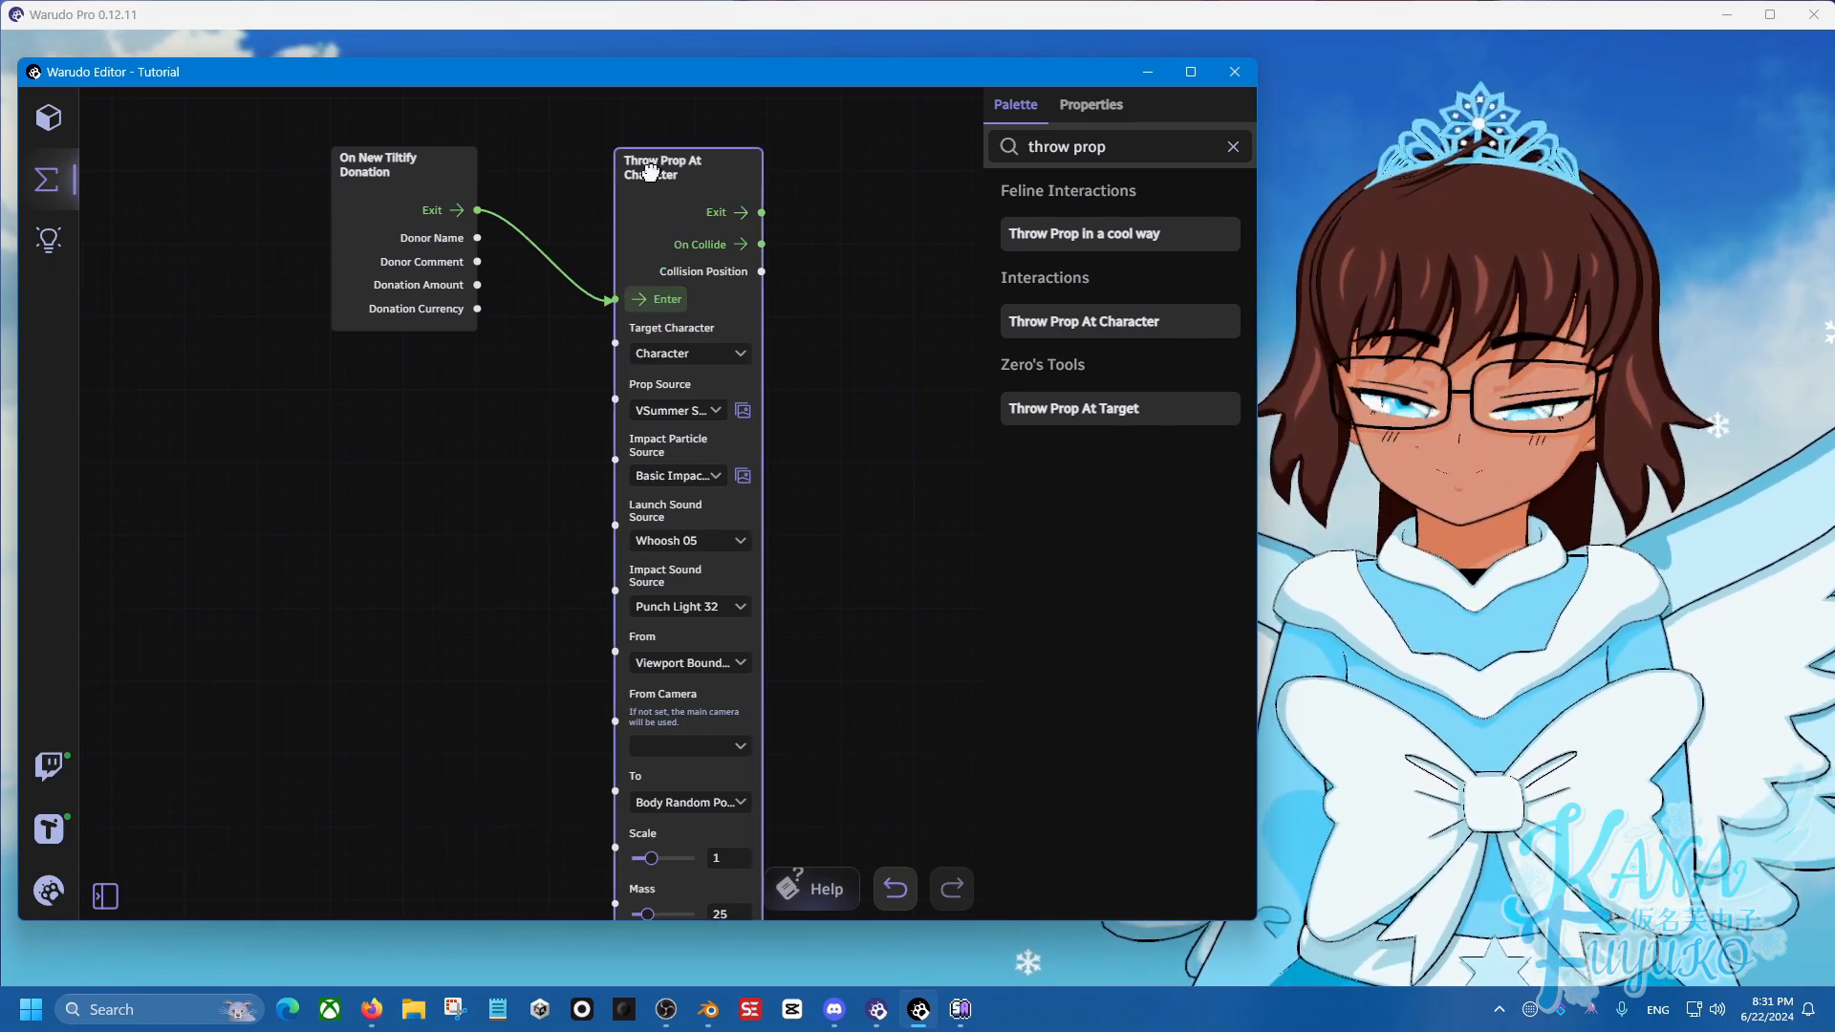
# Move the donation and throw nodes farther apart and remove the flow connection between them.
pyautogui.moveTo(653, 173); pyautogui.dragTo(683, 144)
pyautogui.scroll(-5, 567, 336)
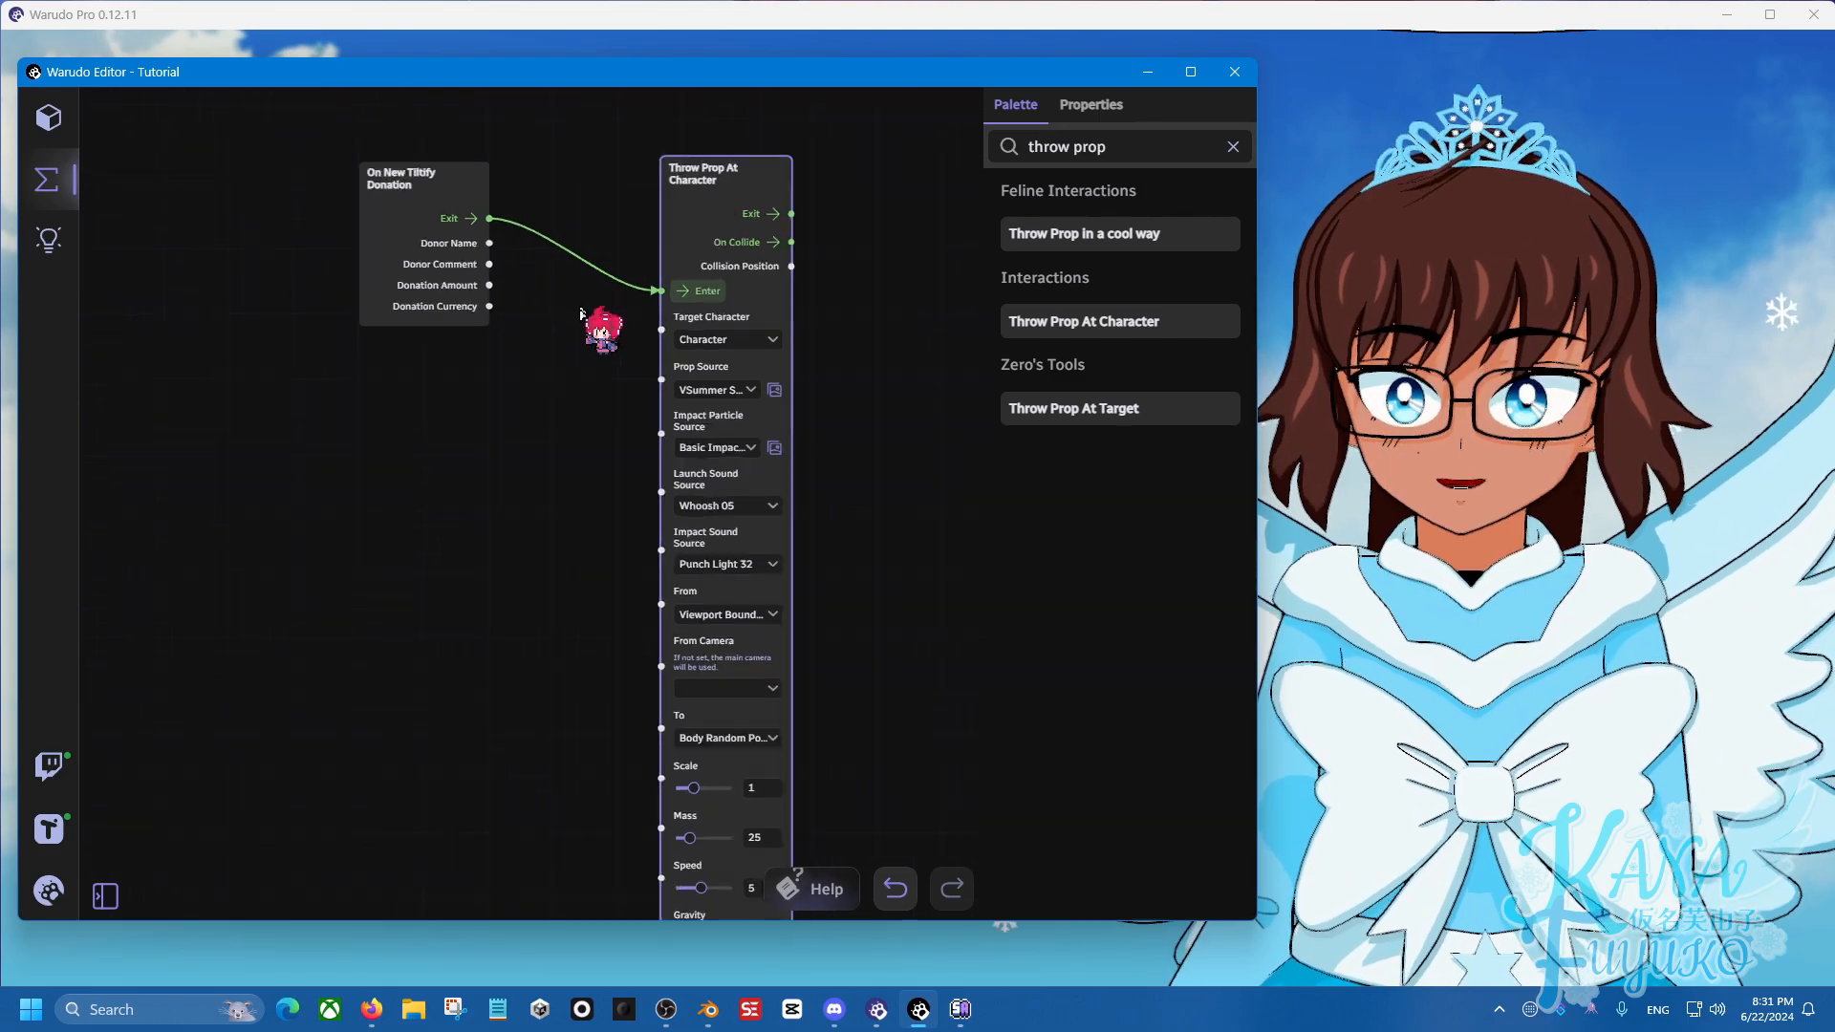
pyautogui.scroll(5, 569, 311)
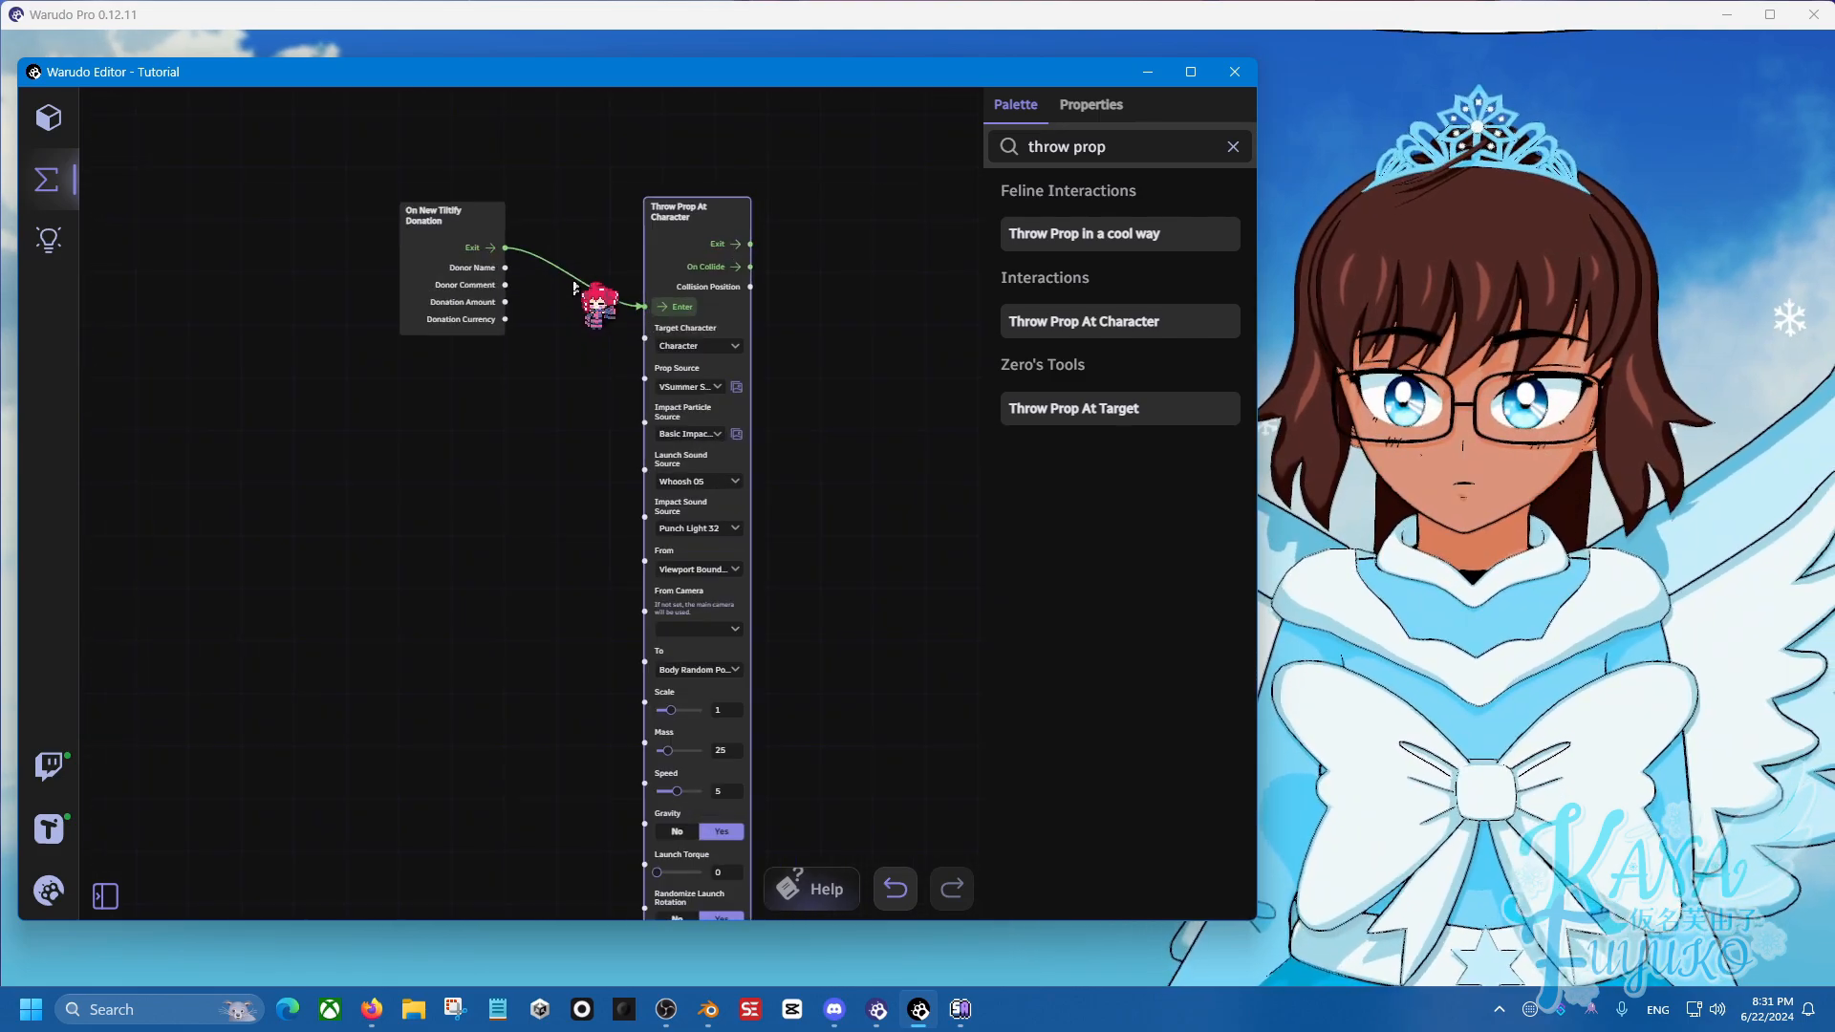
pyautogui.click(586, 326)
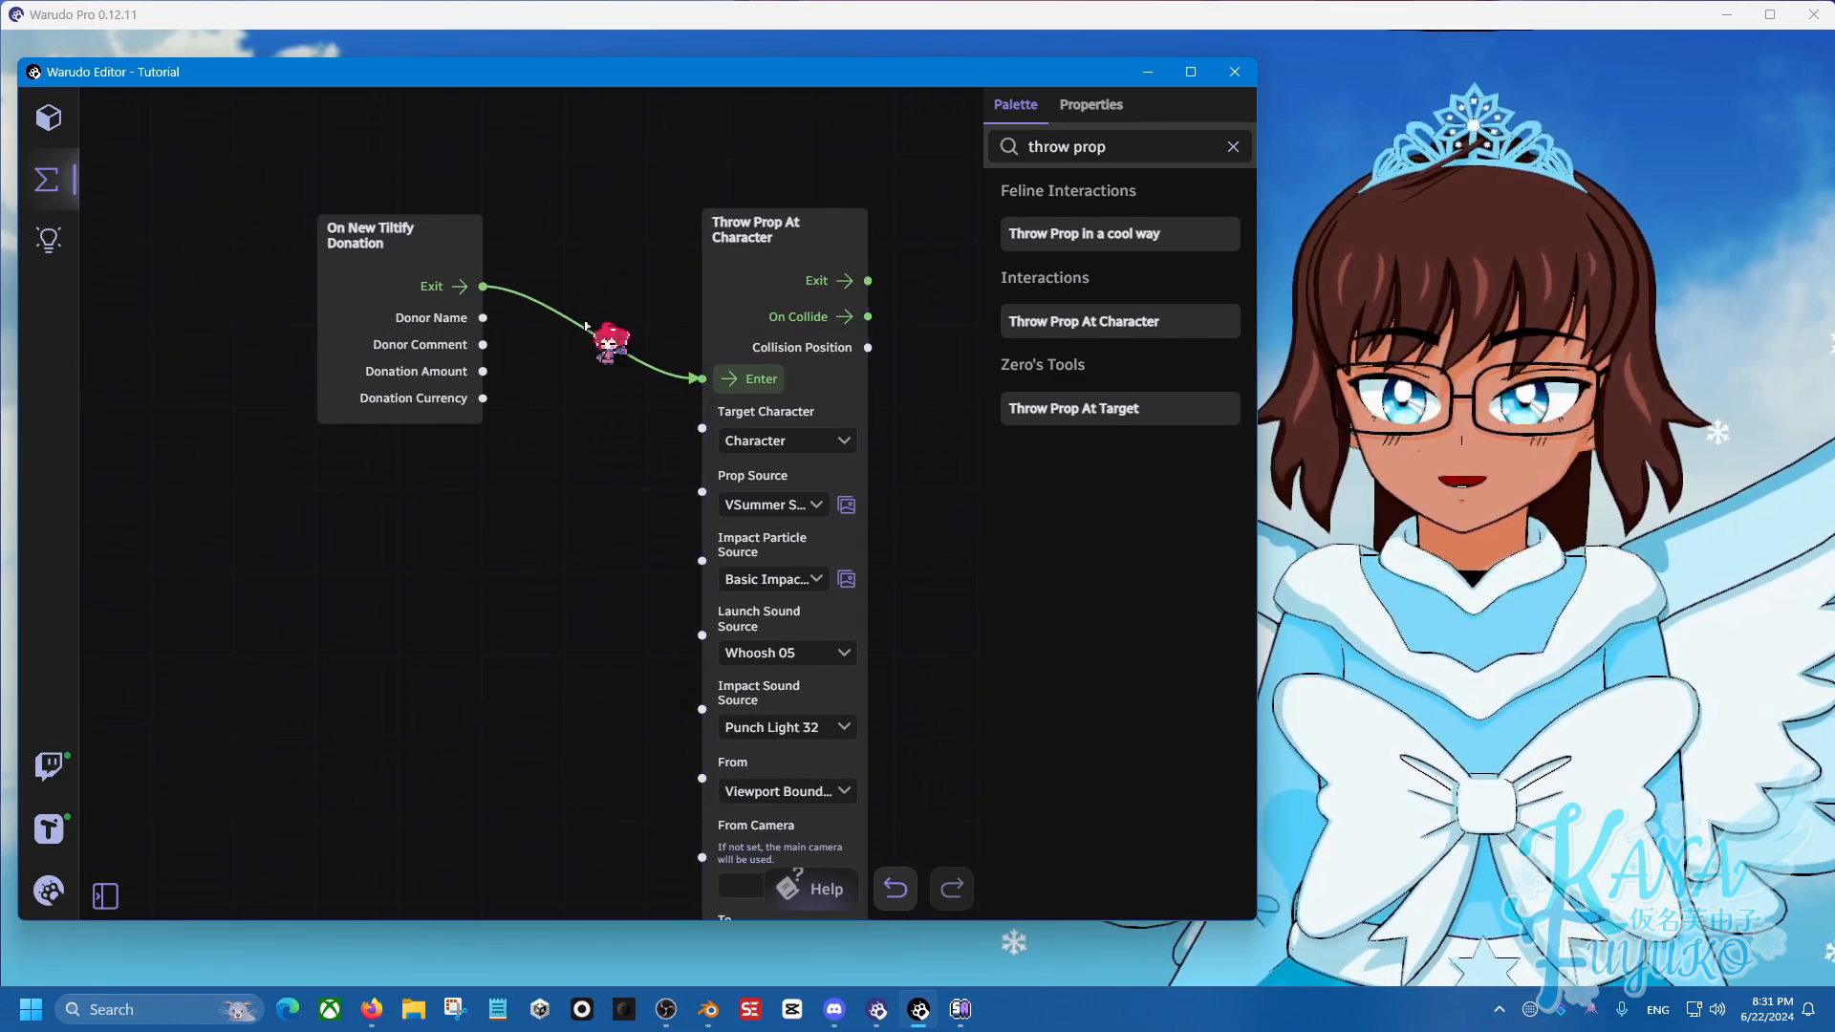
pyautogui.moveTo(653, 360); pyautogui.dragTo(697, 391)
pyautogui.click(482, 280)
pyautogui.moveTo(482, 279); pyautogui.dragTo(329, 267)
pyautogui.moveTo(748, 409); pyautogui.dragTo(378, 302)
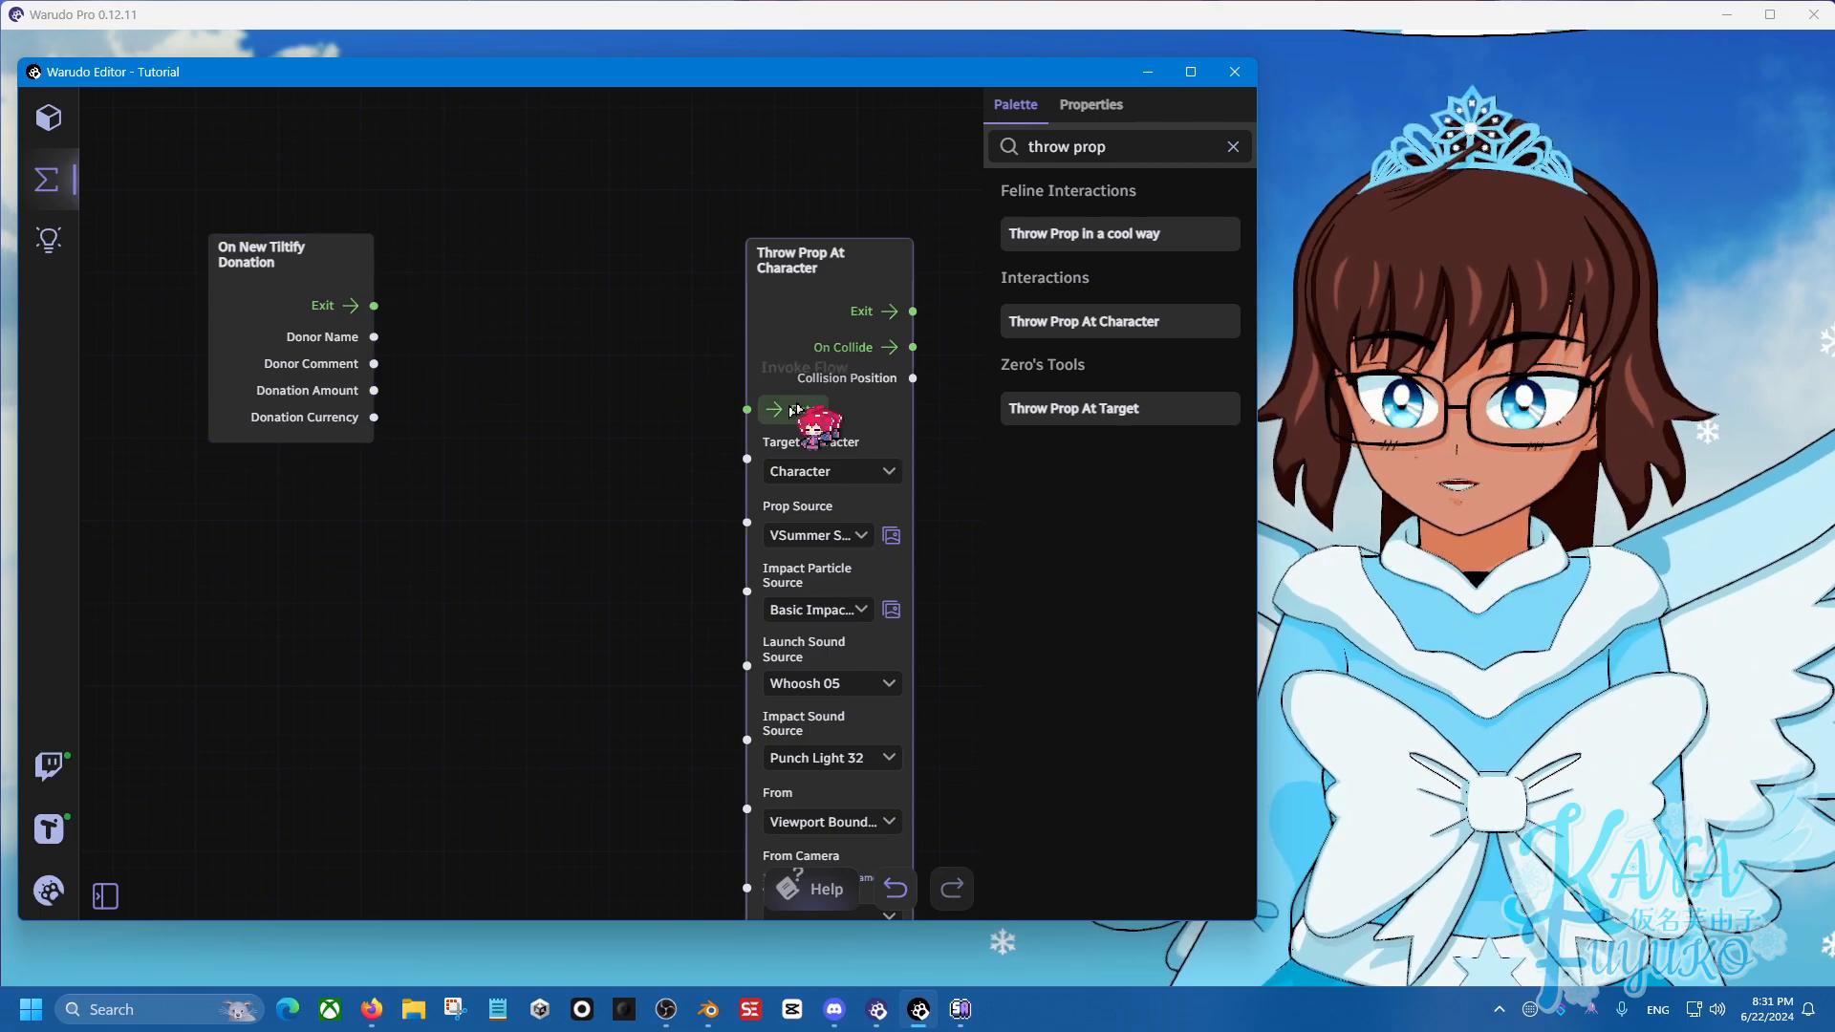
pyautogui.moveTo(627, 381); pyautogui.dragTo(627, 380)
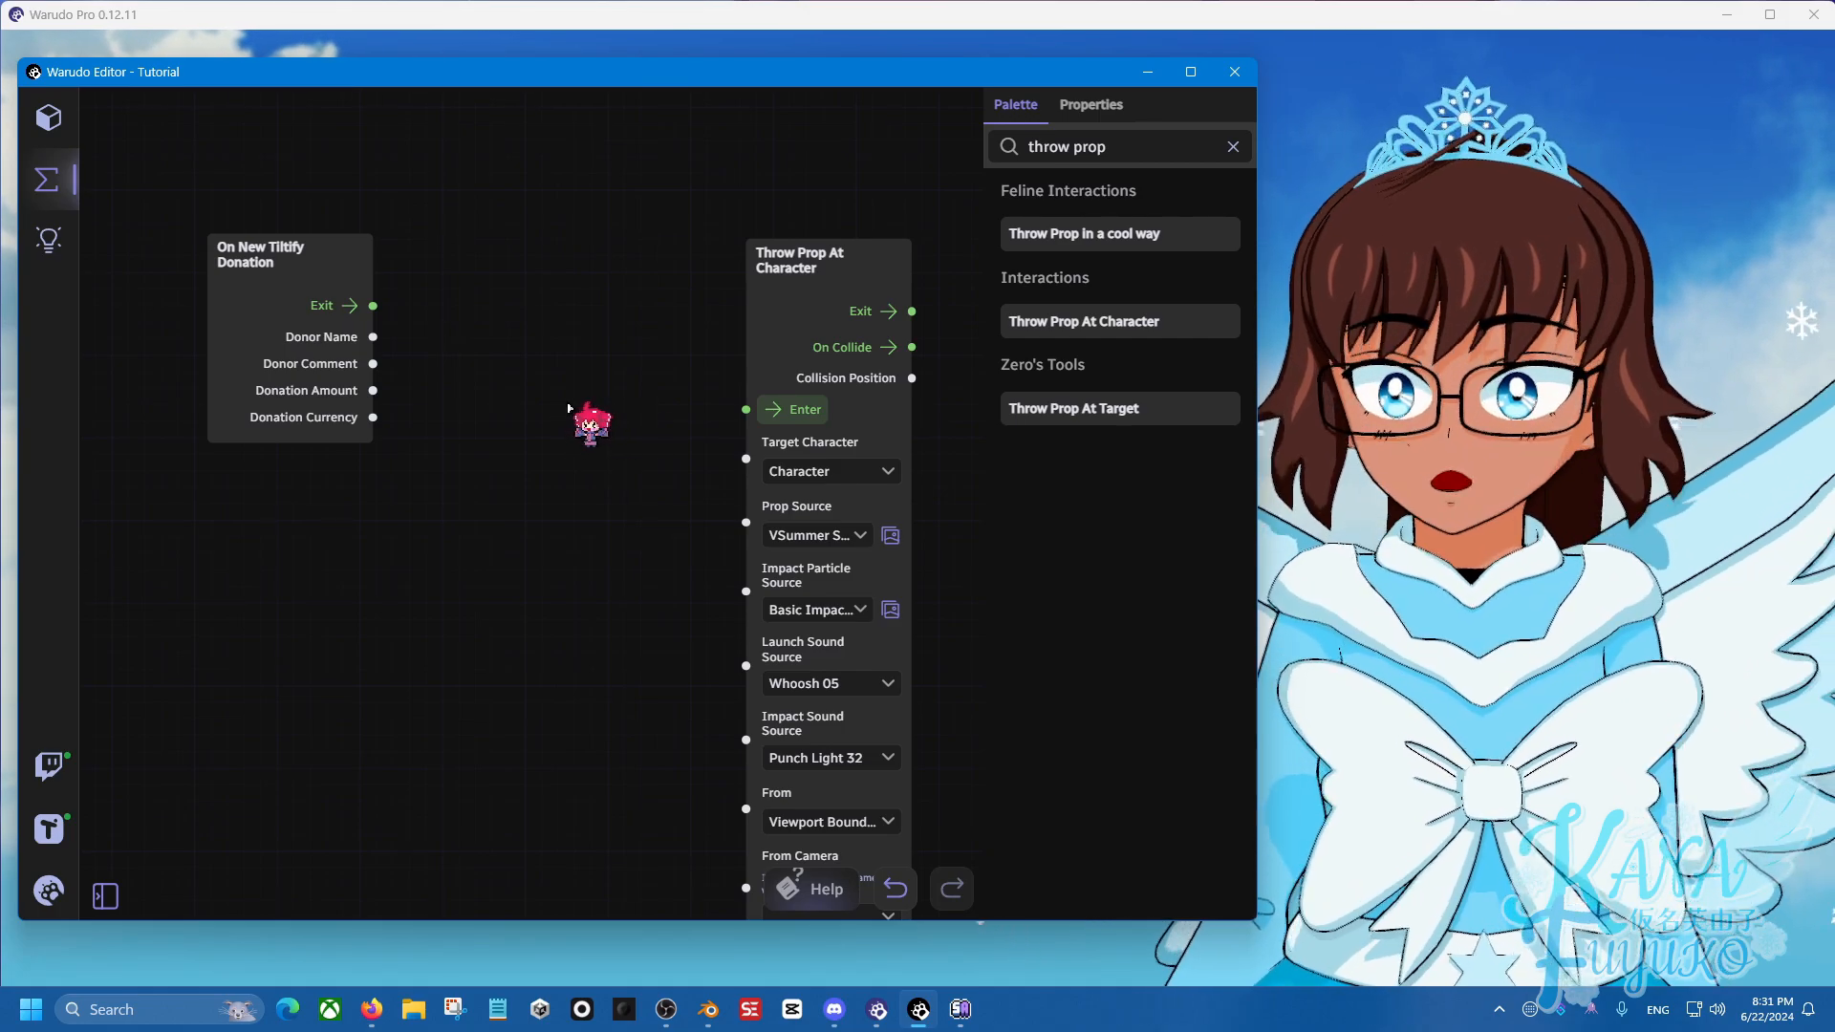
# Find the For Loop node and place it between the donation and throw nodes.
pyautogui.moveTo(569, 408); pyautogui.dragTo(614, 418)
pyautogui.moveTo(1131, 143); pyautogui.dragTo(929, 198)
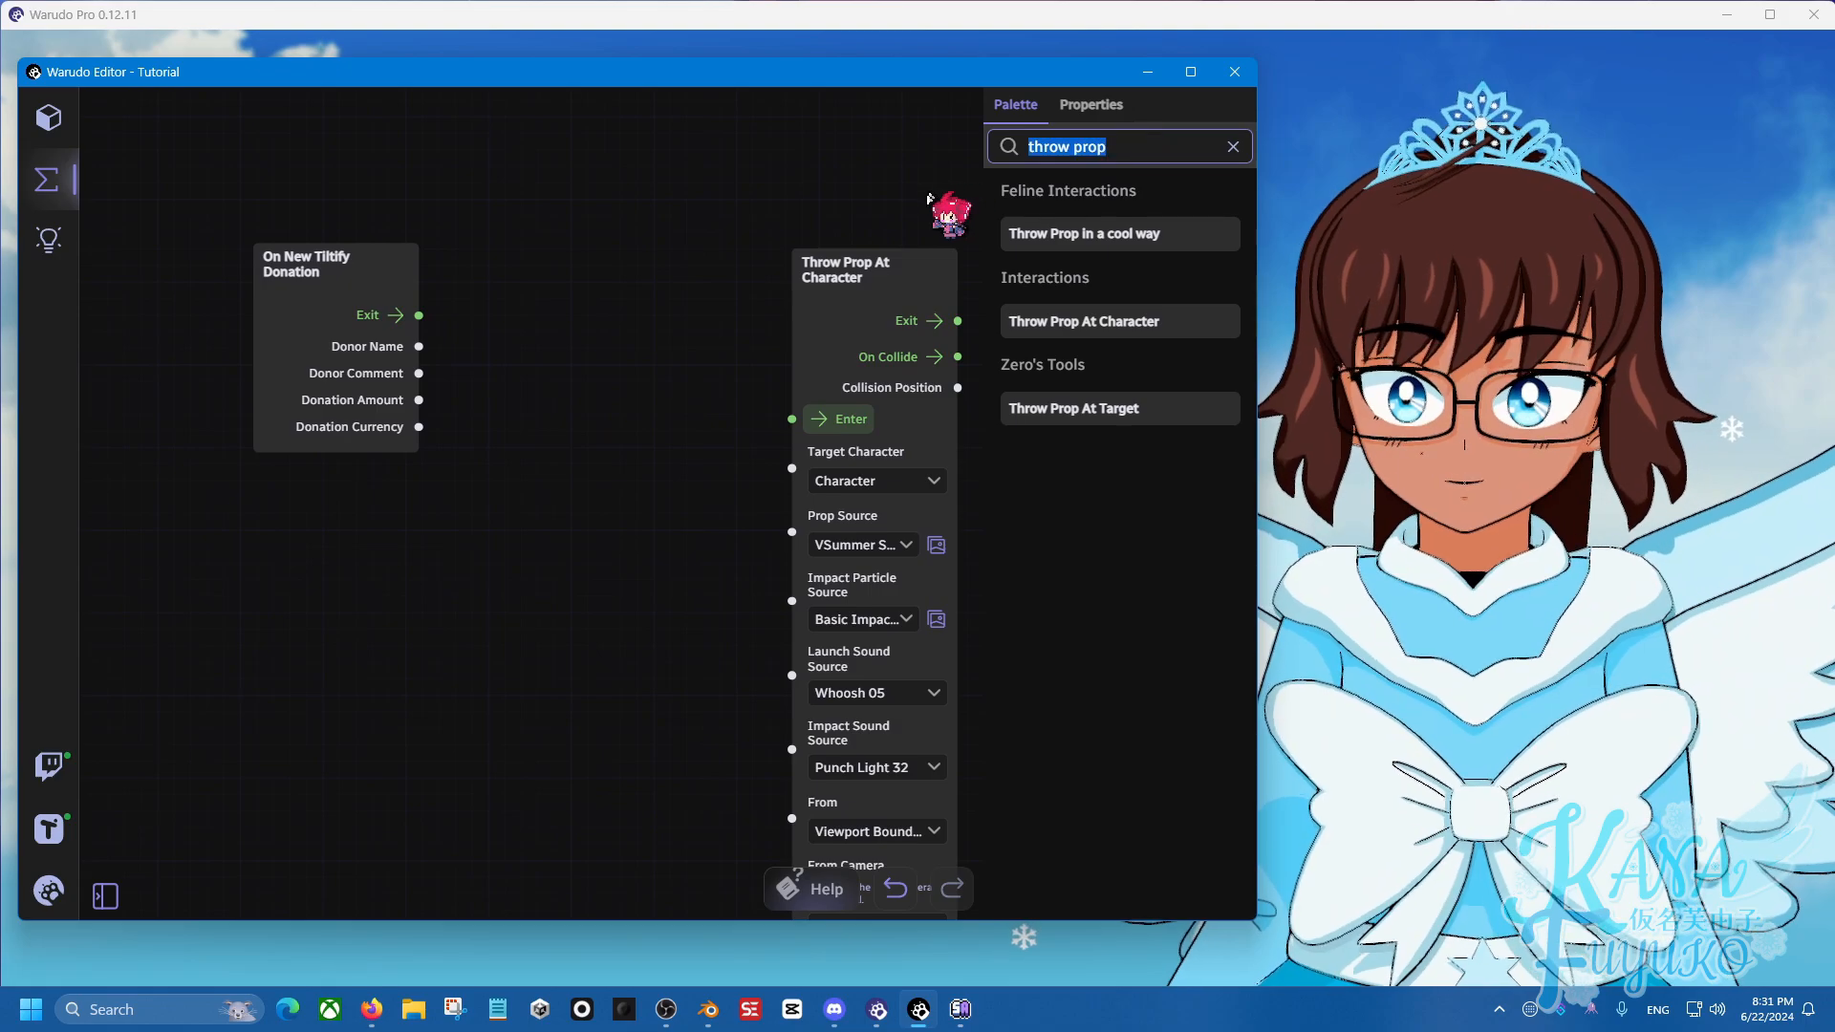
pyautogui.write('for loop')
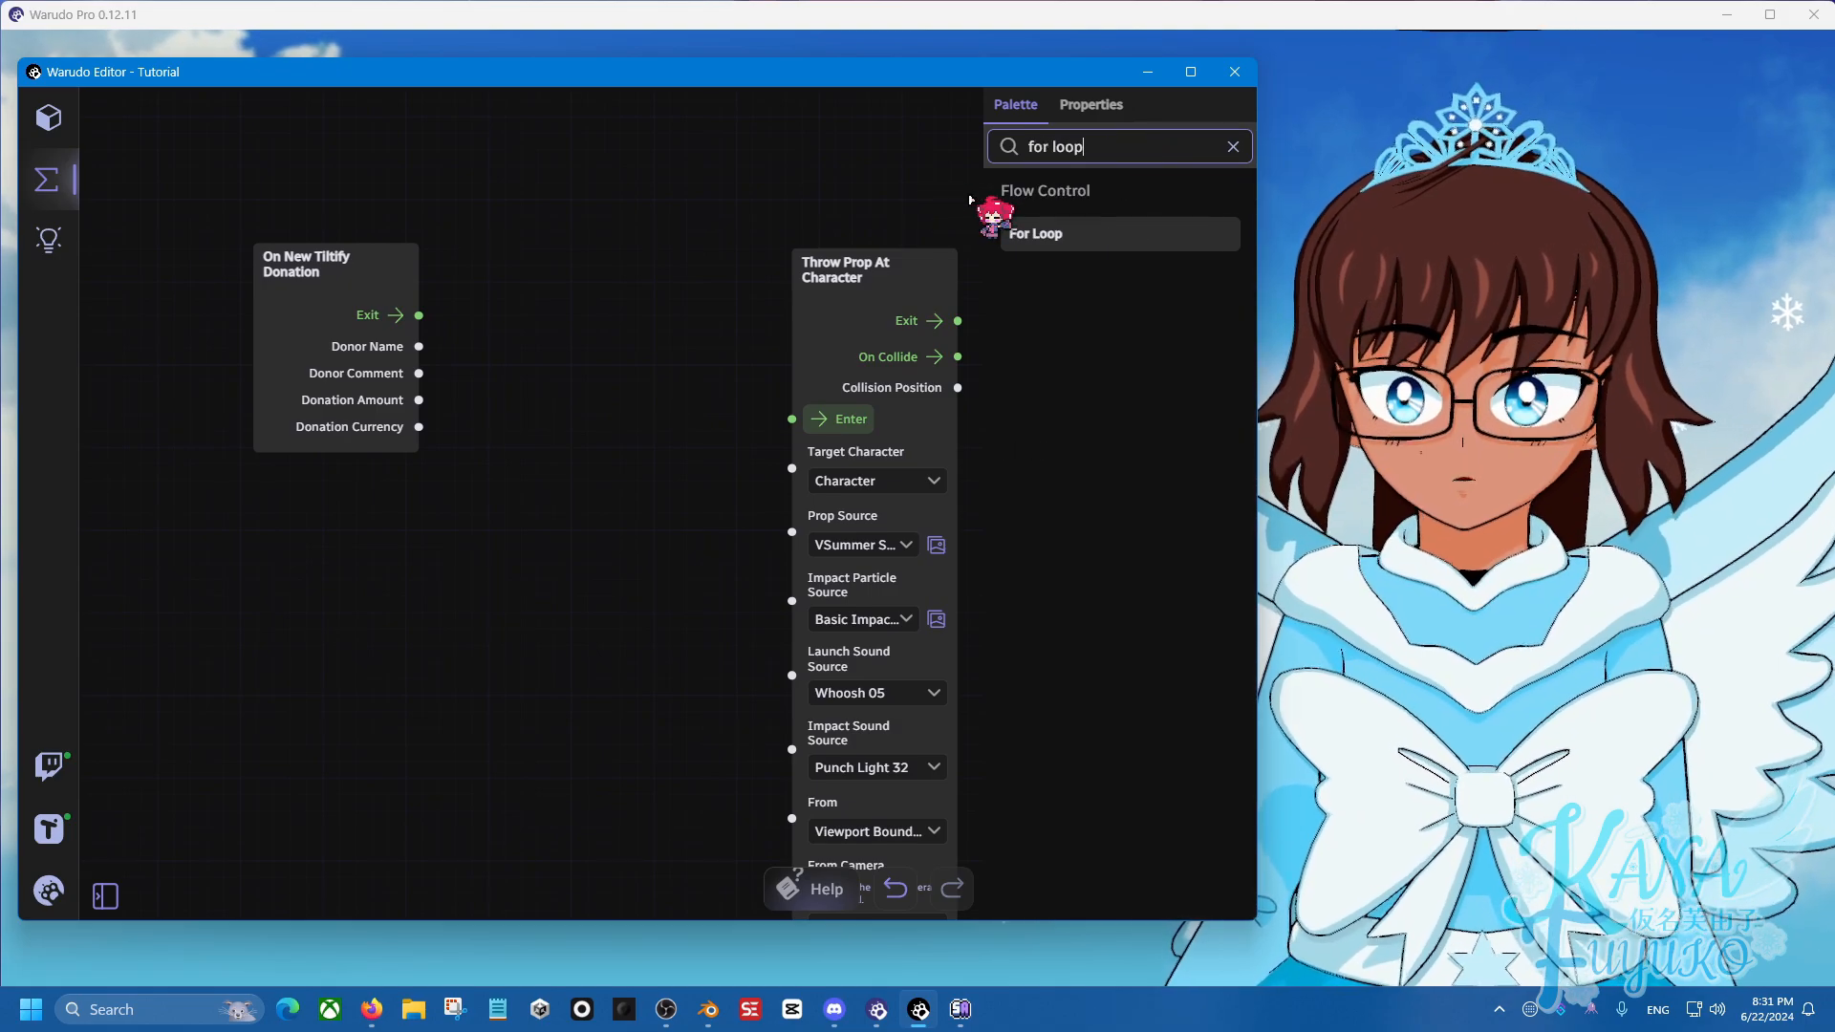
pyautogui.moveTo(989, 233); pyautogui.dragTo(537, 256)
# Connect the donation Exit to the For Loop's Enter, Loop Body to the throw node's Enter, and Donation Amount to Last Index.
pyautogui.moveTo(419, 315); pyautogui.dragTo(530, 423)
pyautogui.moveTo(698, 297); pyautogui.dragTo(792, 419)
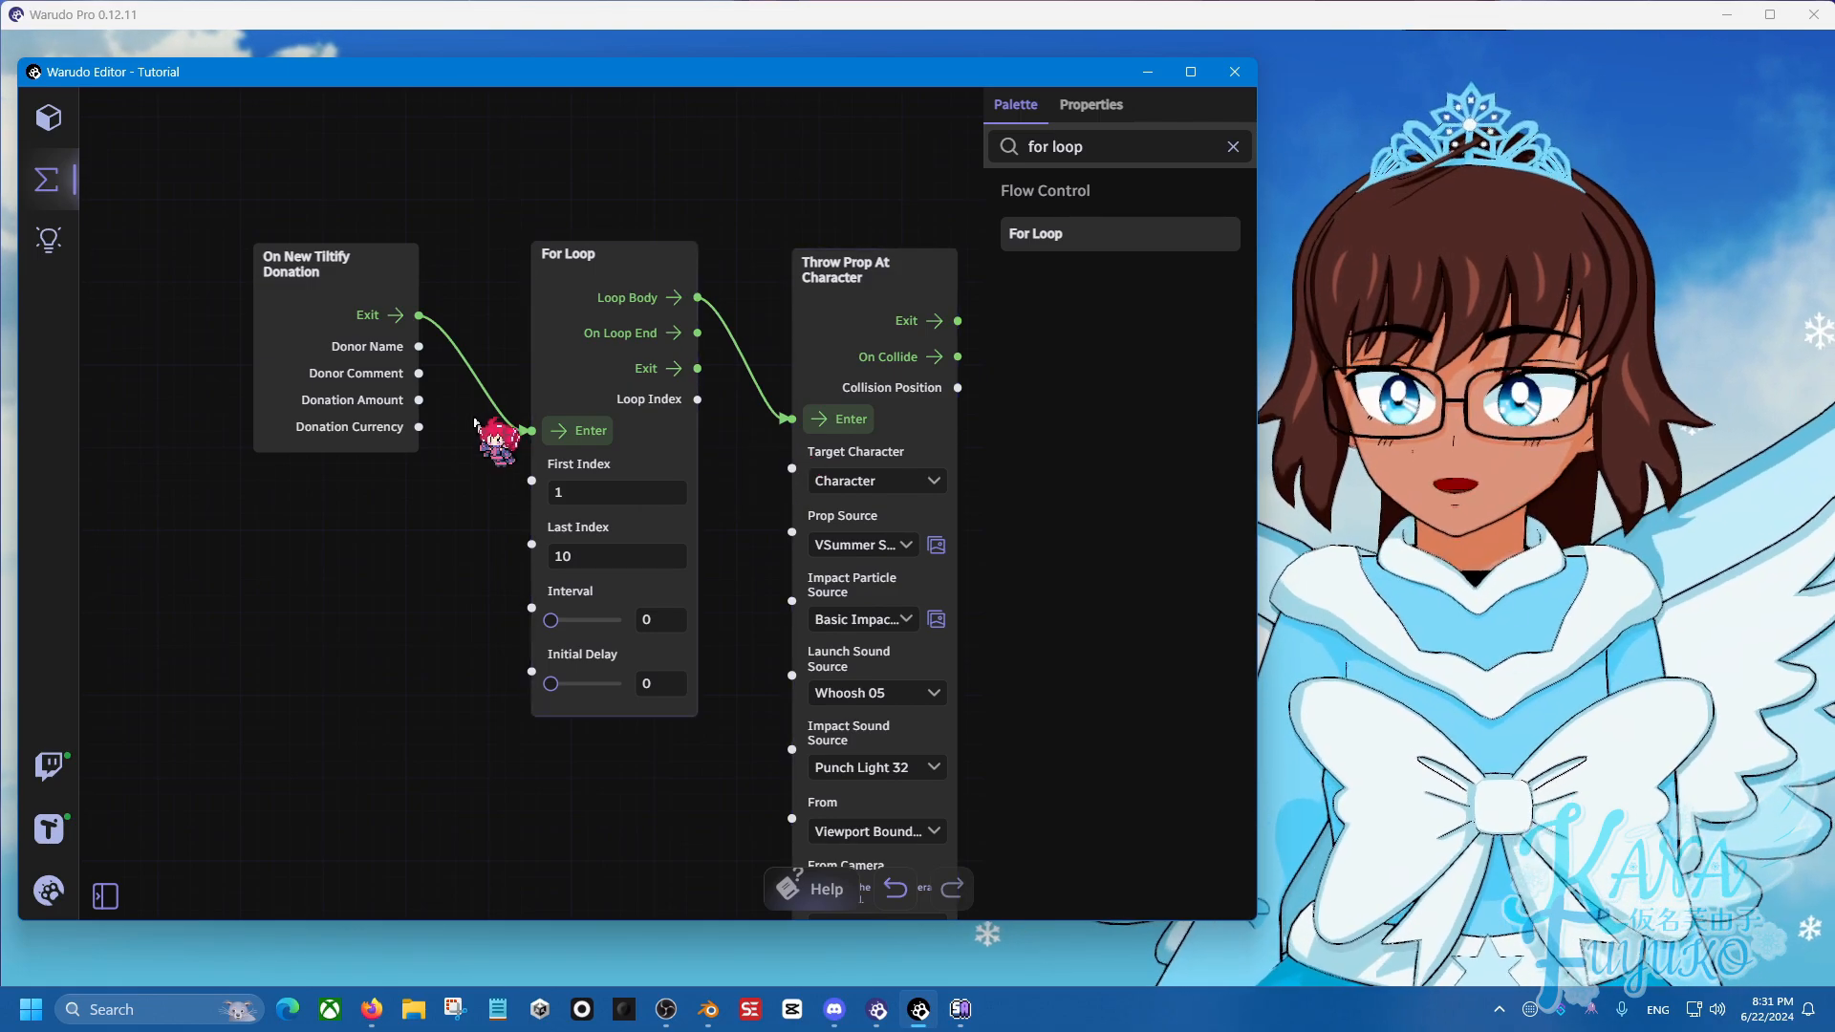
pyautogui.moveTo(418, 400); pyautogui.dragTo(467, 421)
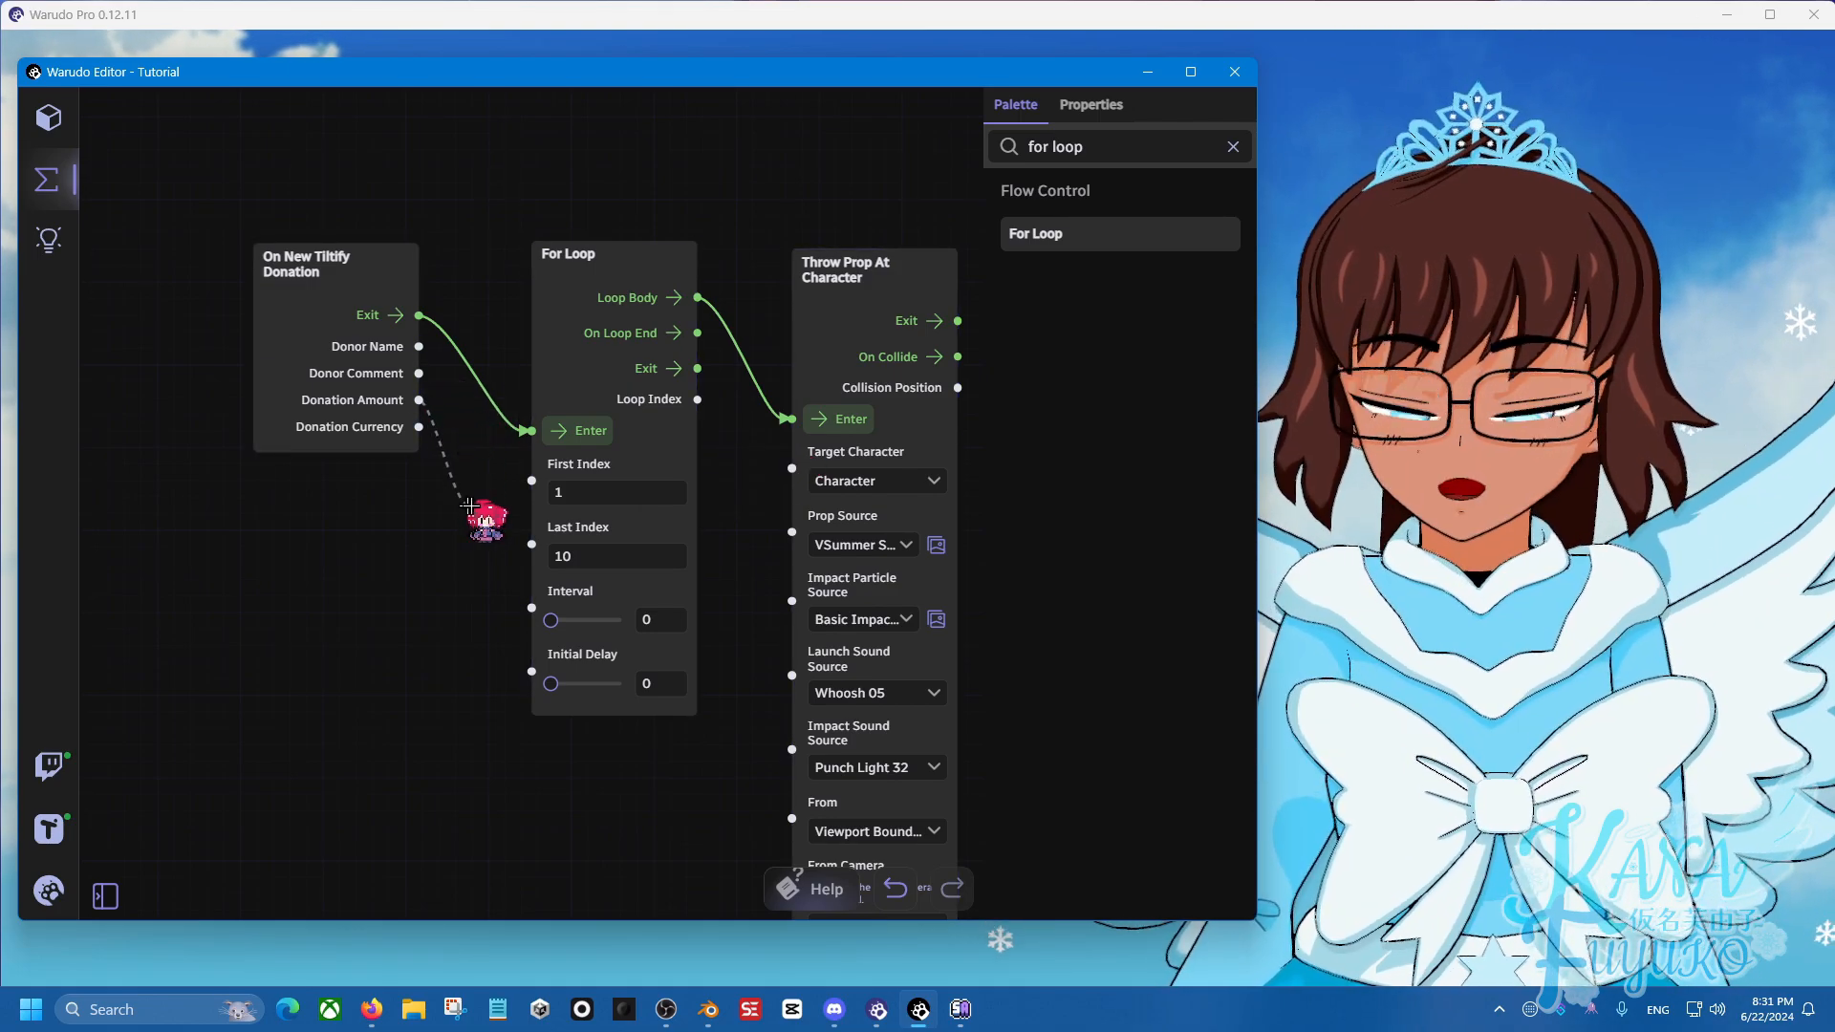
pyautogui.moveTo(470, 505); pyautogui.dragTo(532, 544)
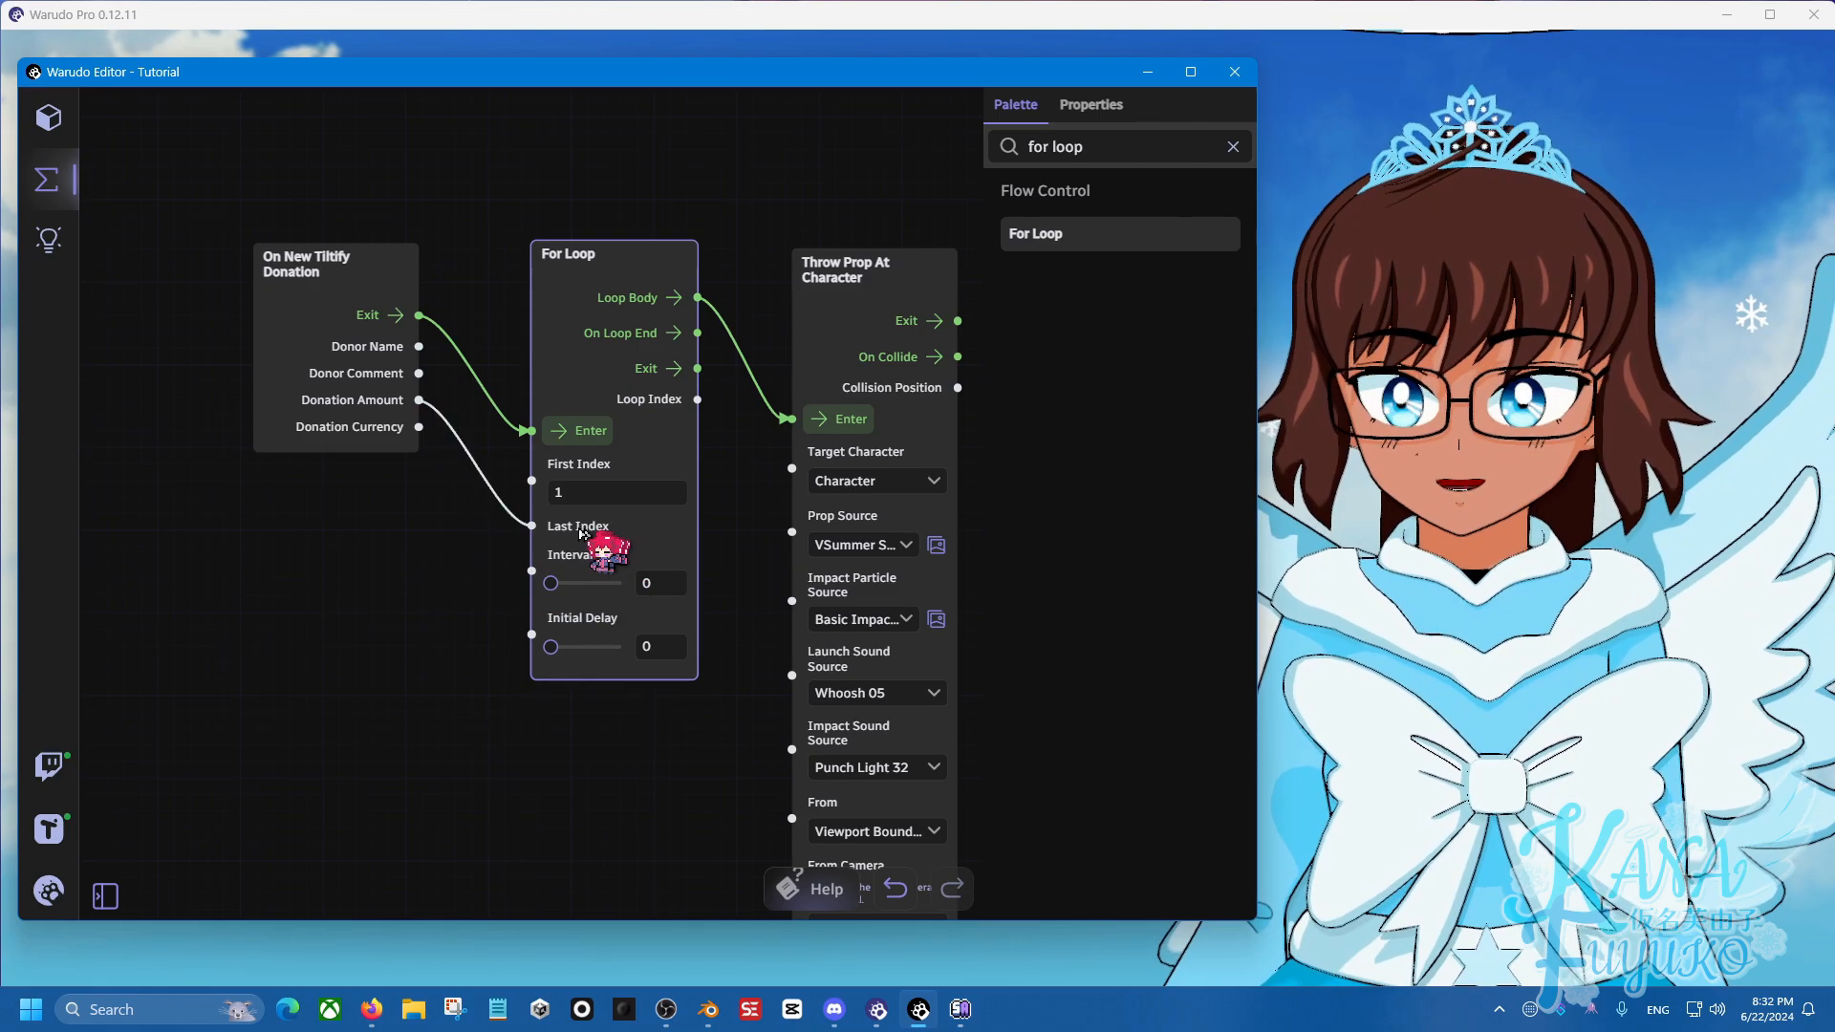
# Set the For Loop node's Interval to 0.03.
pyautogui.click(662, 583)
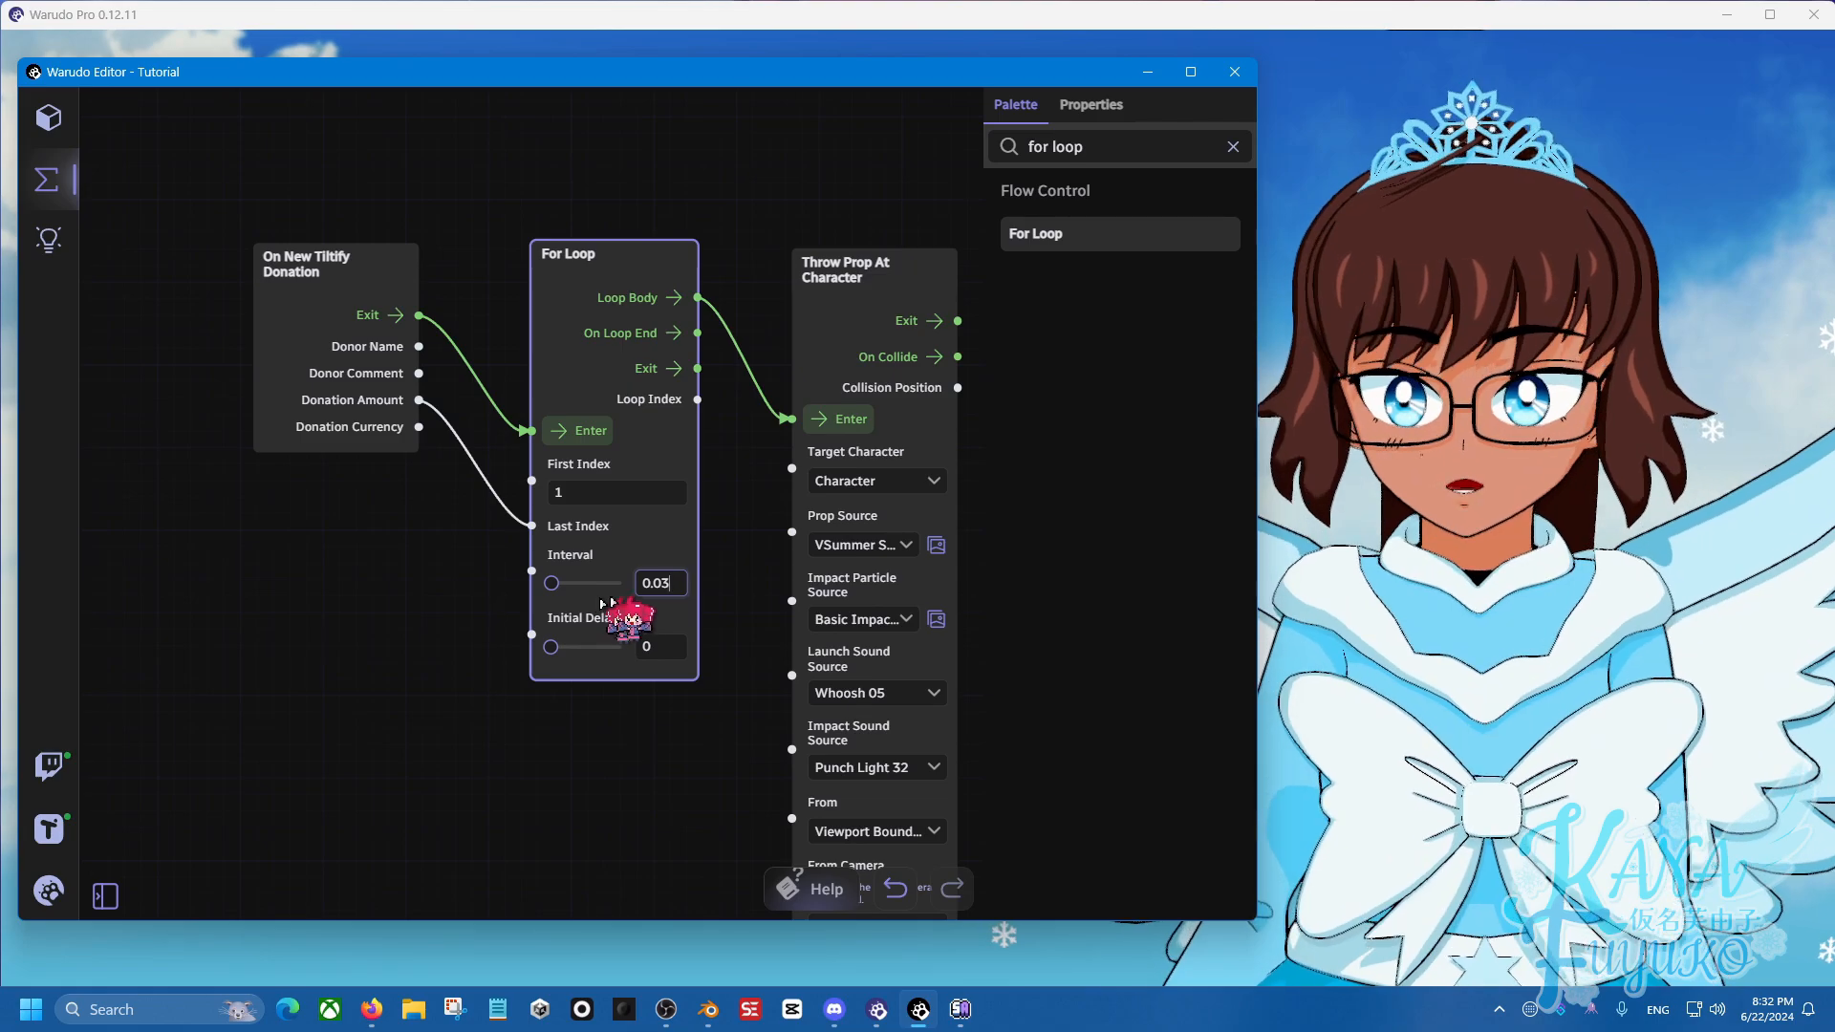
pyautogui.write('0.03')
pyautogui.press('Return')
pyautogui.click(672, 583)
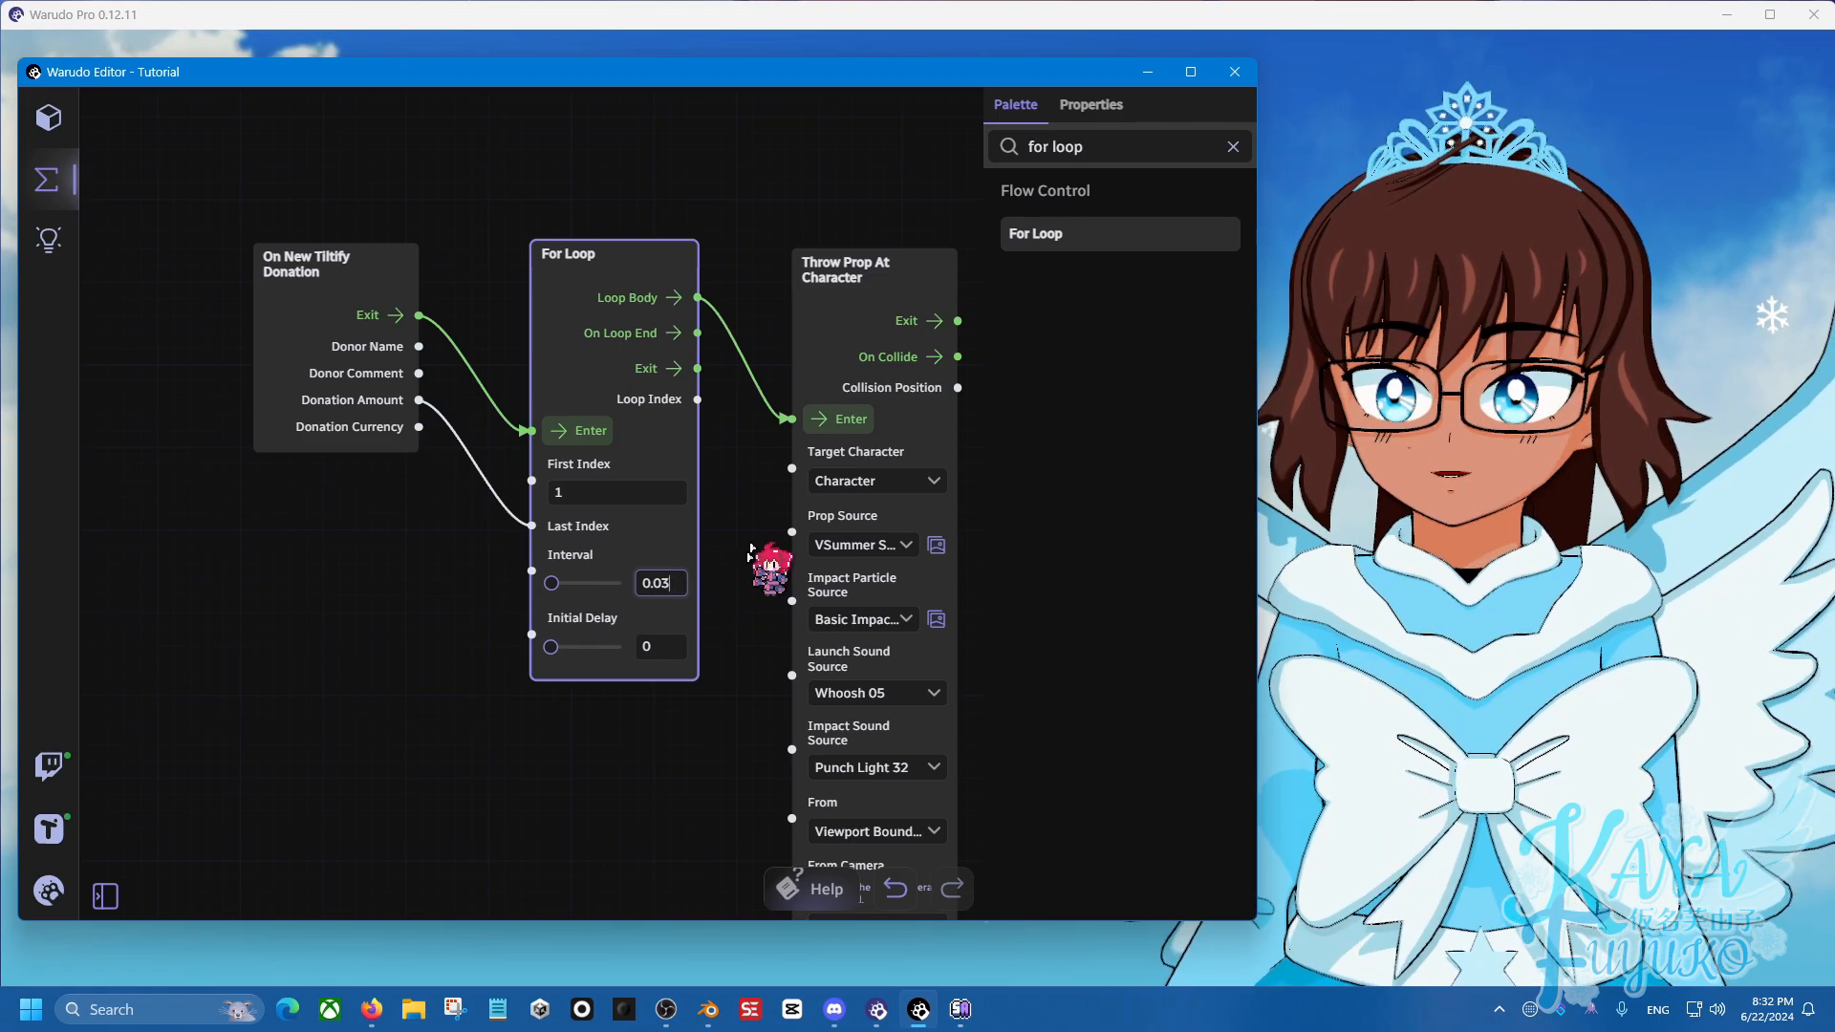
pyautogui.click(732, 483)
# Examine how the Tiltify donation, For Loop and Throw Prop At Character nodes are wired together.
pyautogui.scroll(-3, 732, 482)
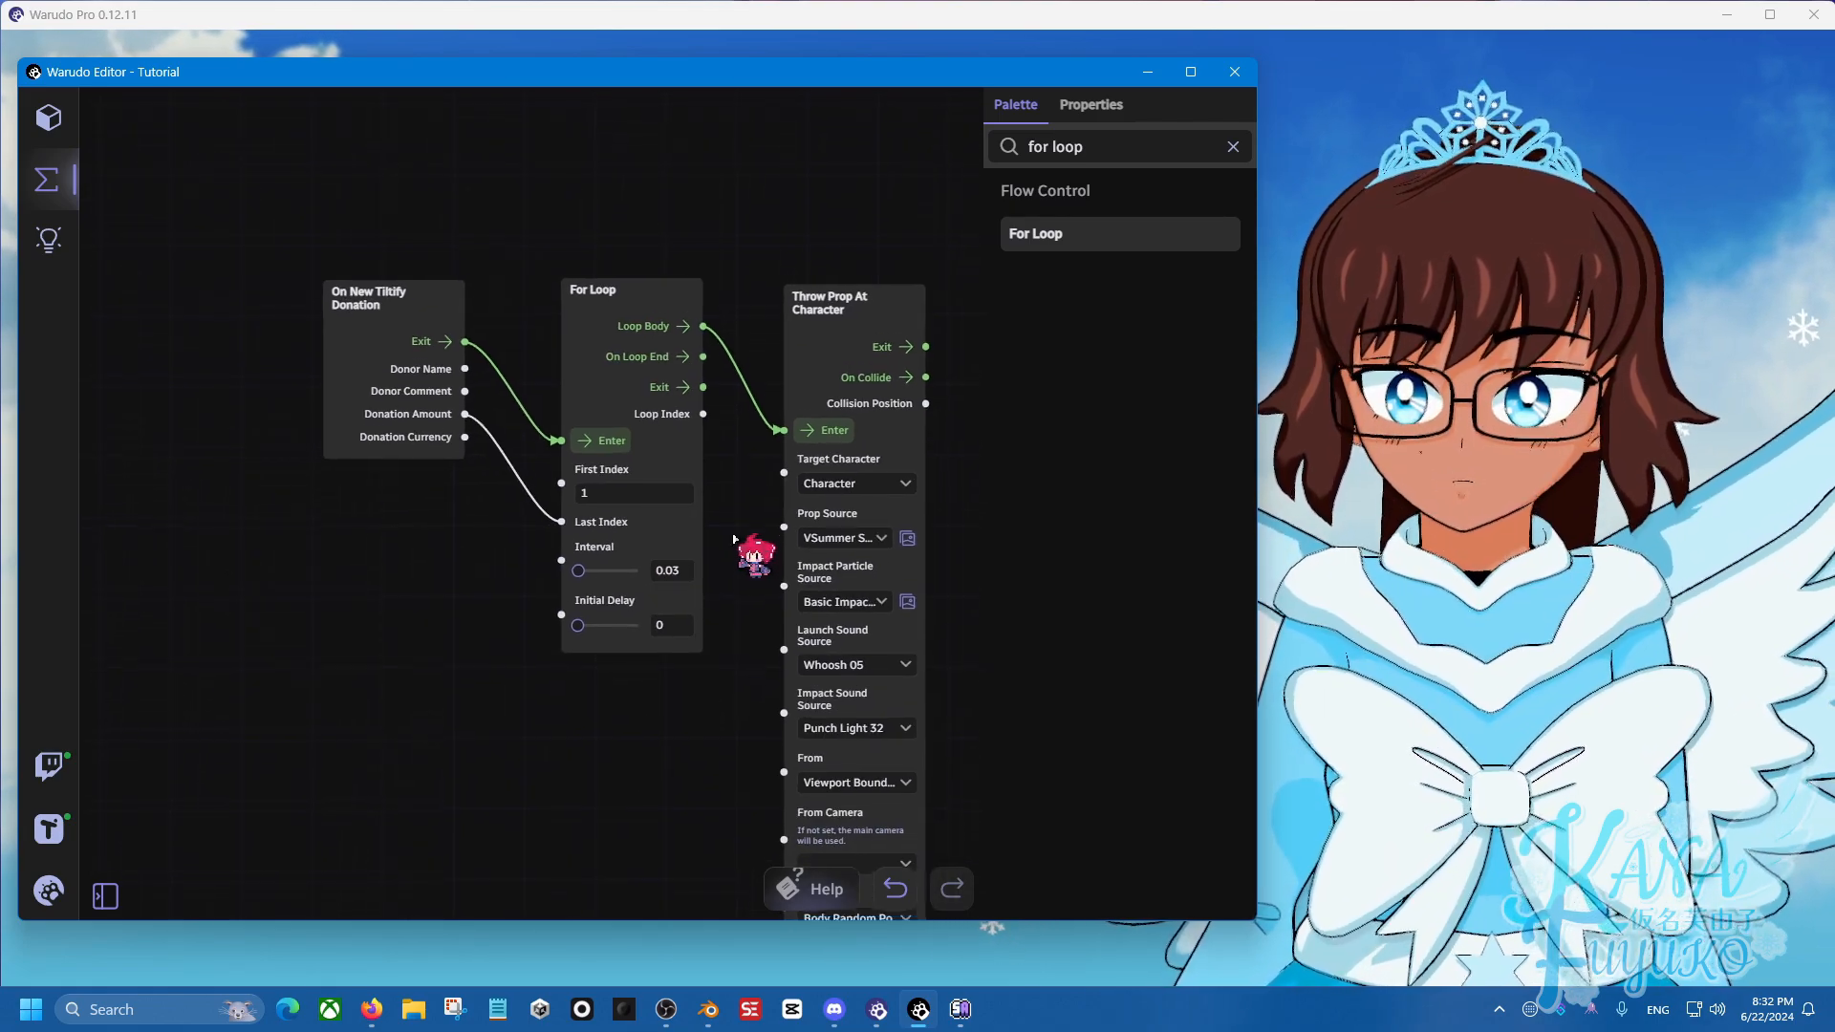
pyautogui.click(621, 420)
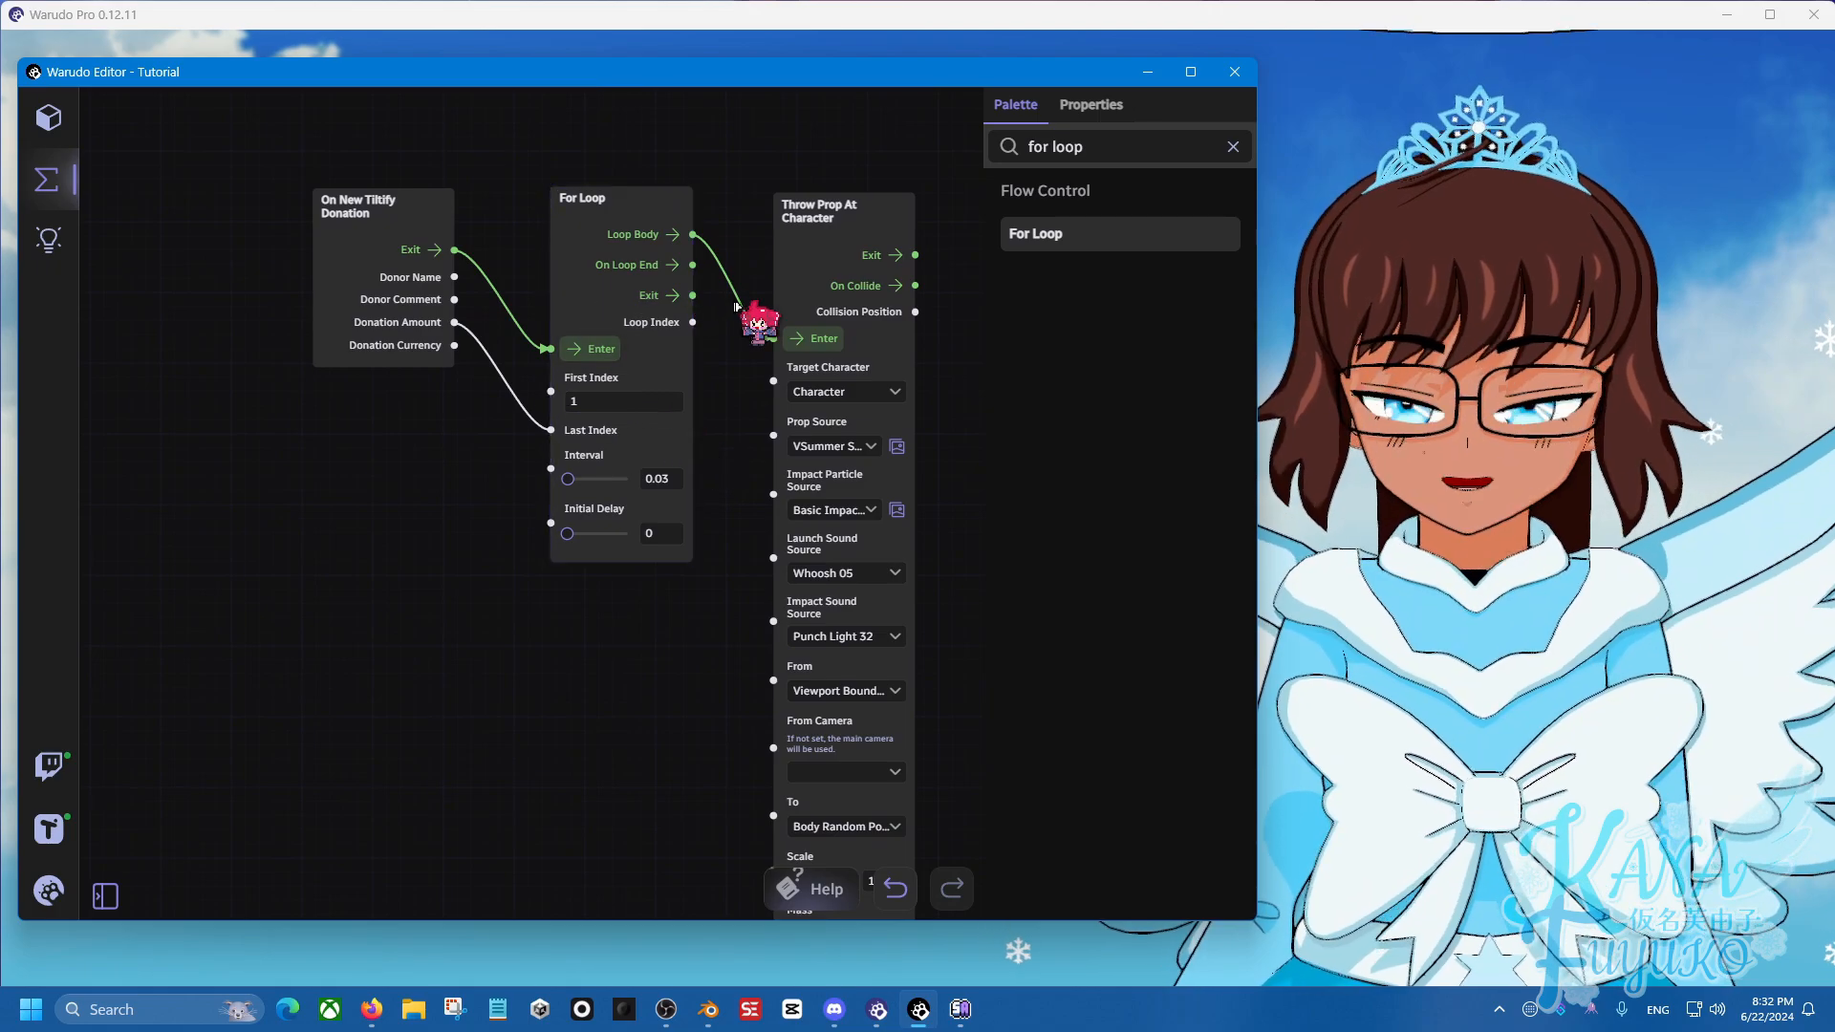
pyautogui.moveTo(734, 299); pyautogui.dragTo(727, 330)
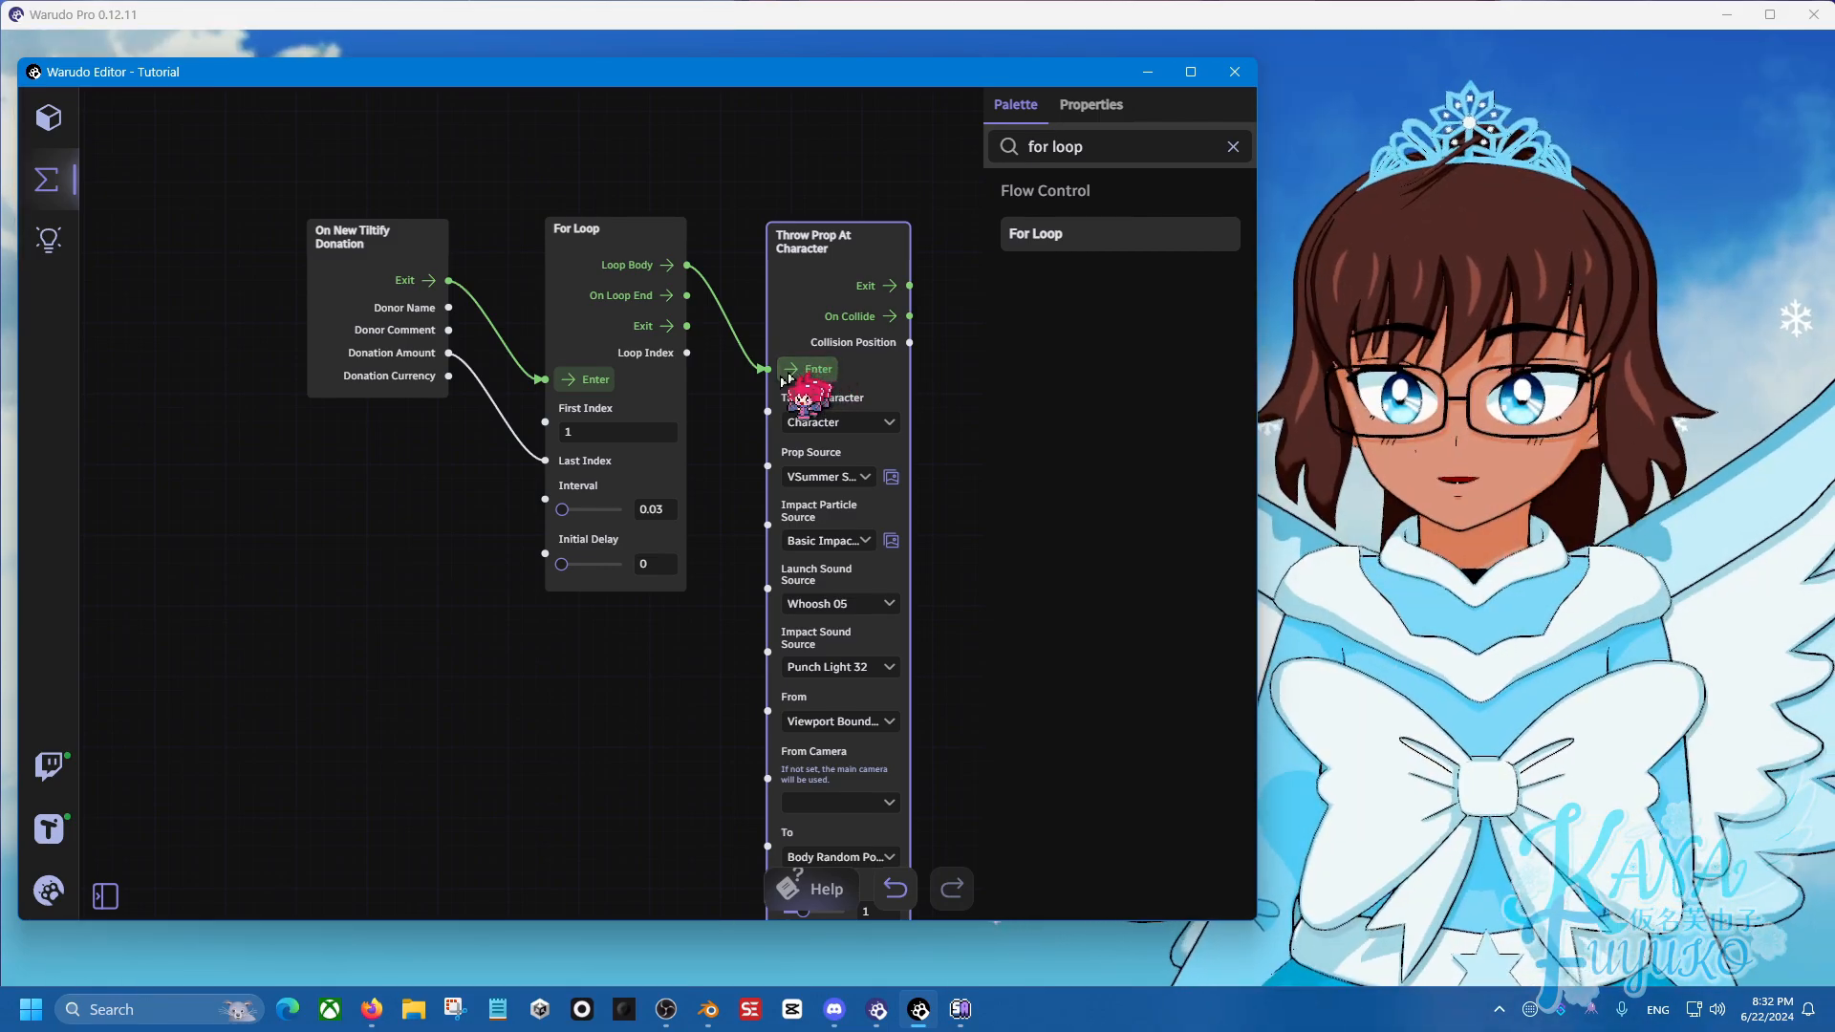
pyautogui.scroll(-1, 723, 370)
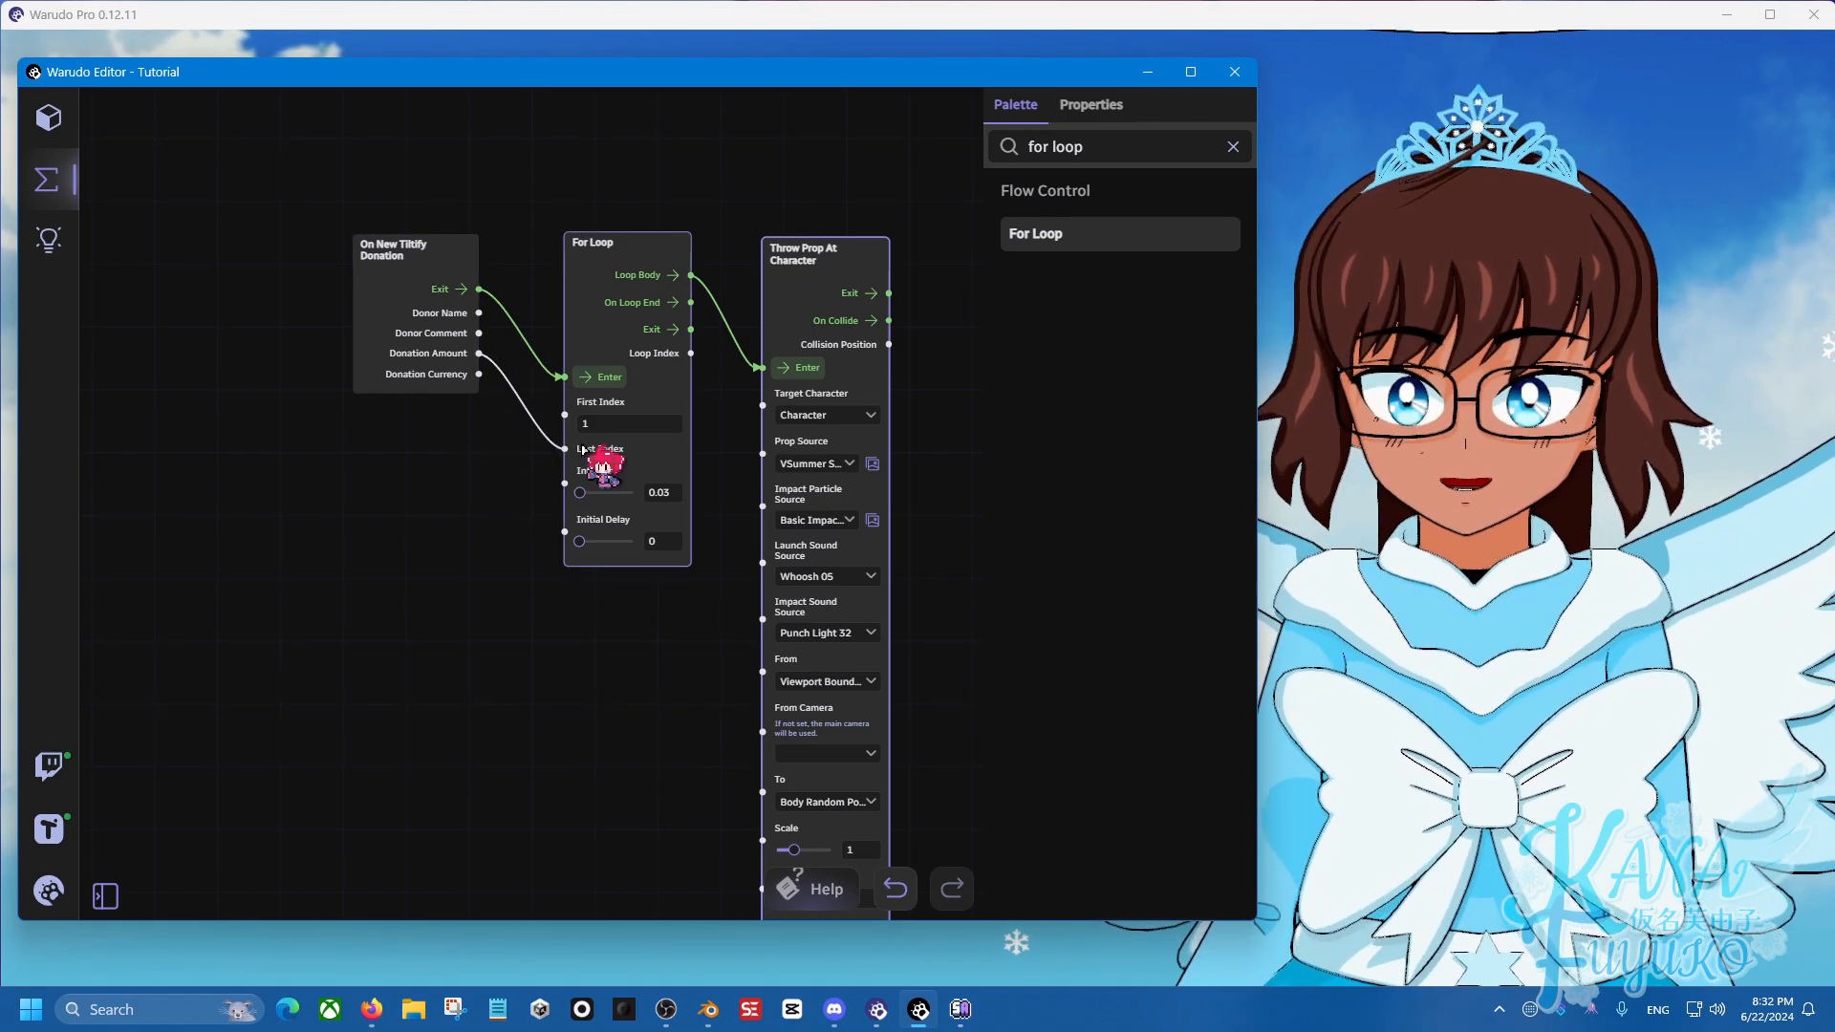
pyautogui.scroll(3, 483, 507)
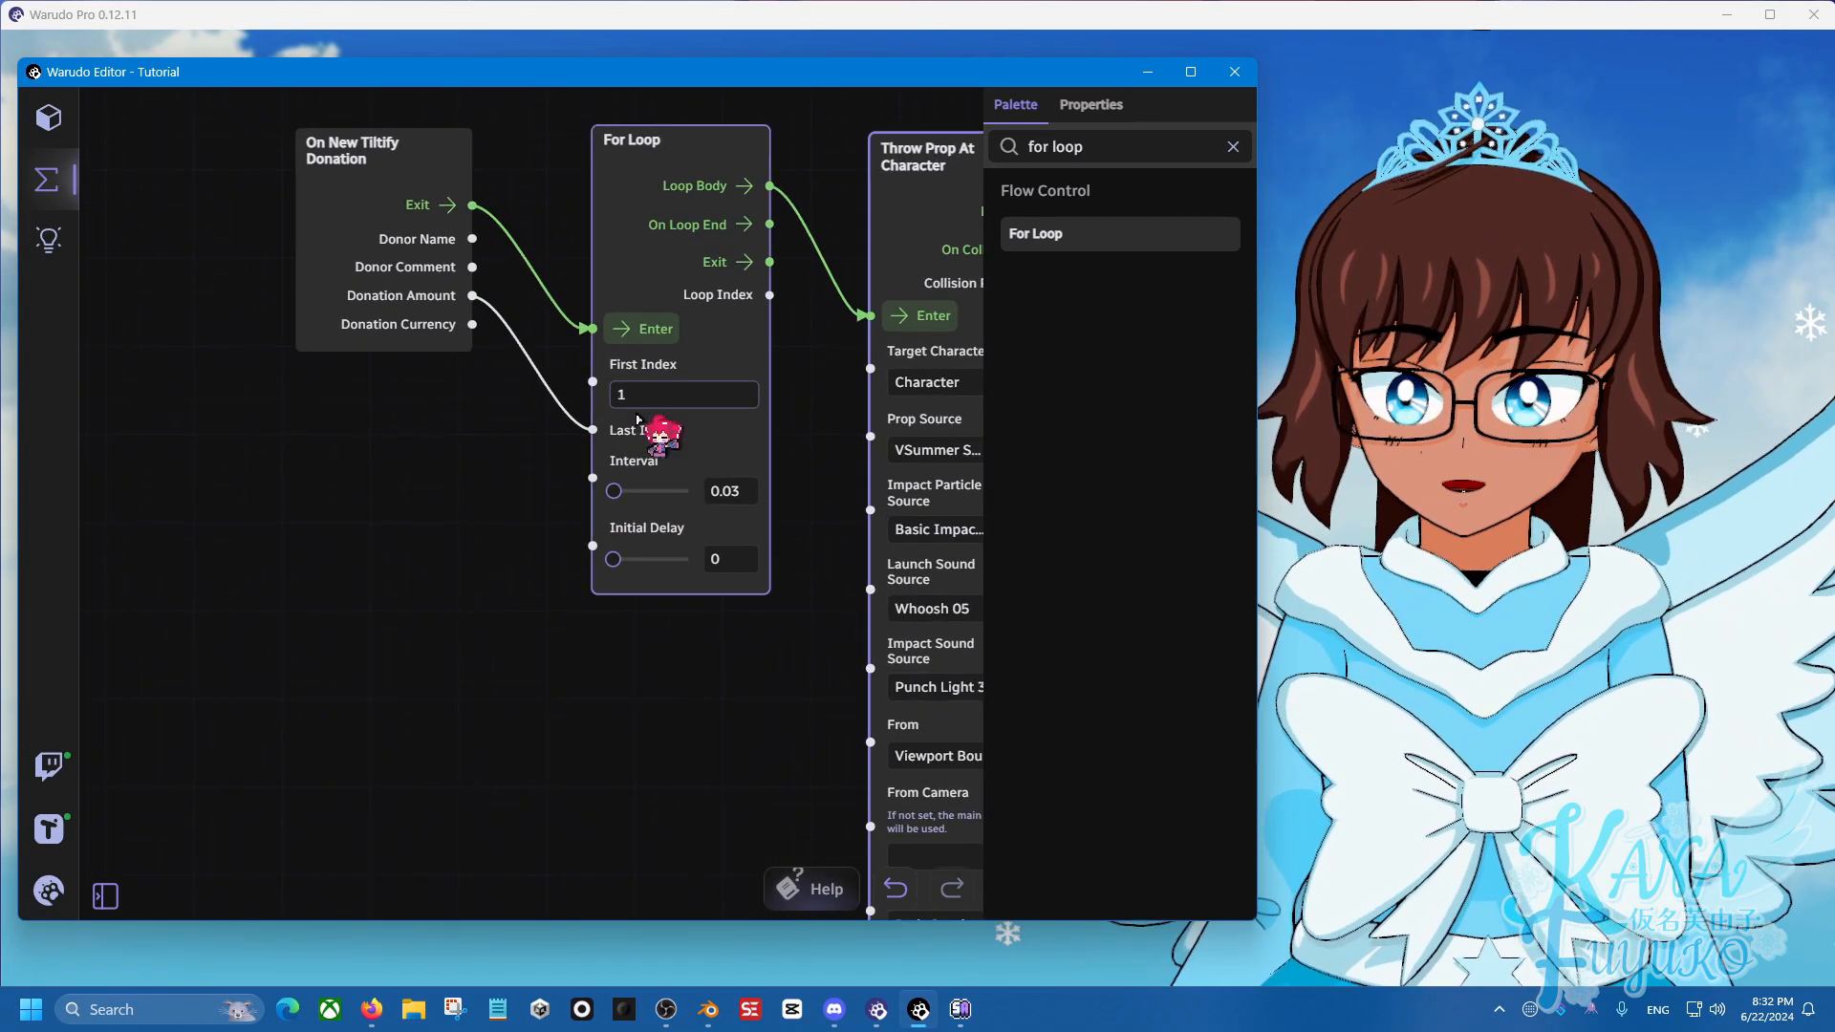
pyautogui.moveTo(811, 351); pyautogui.dragTo(755, 466)
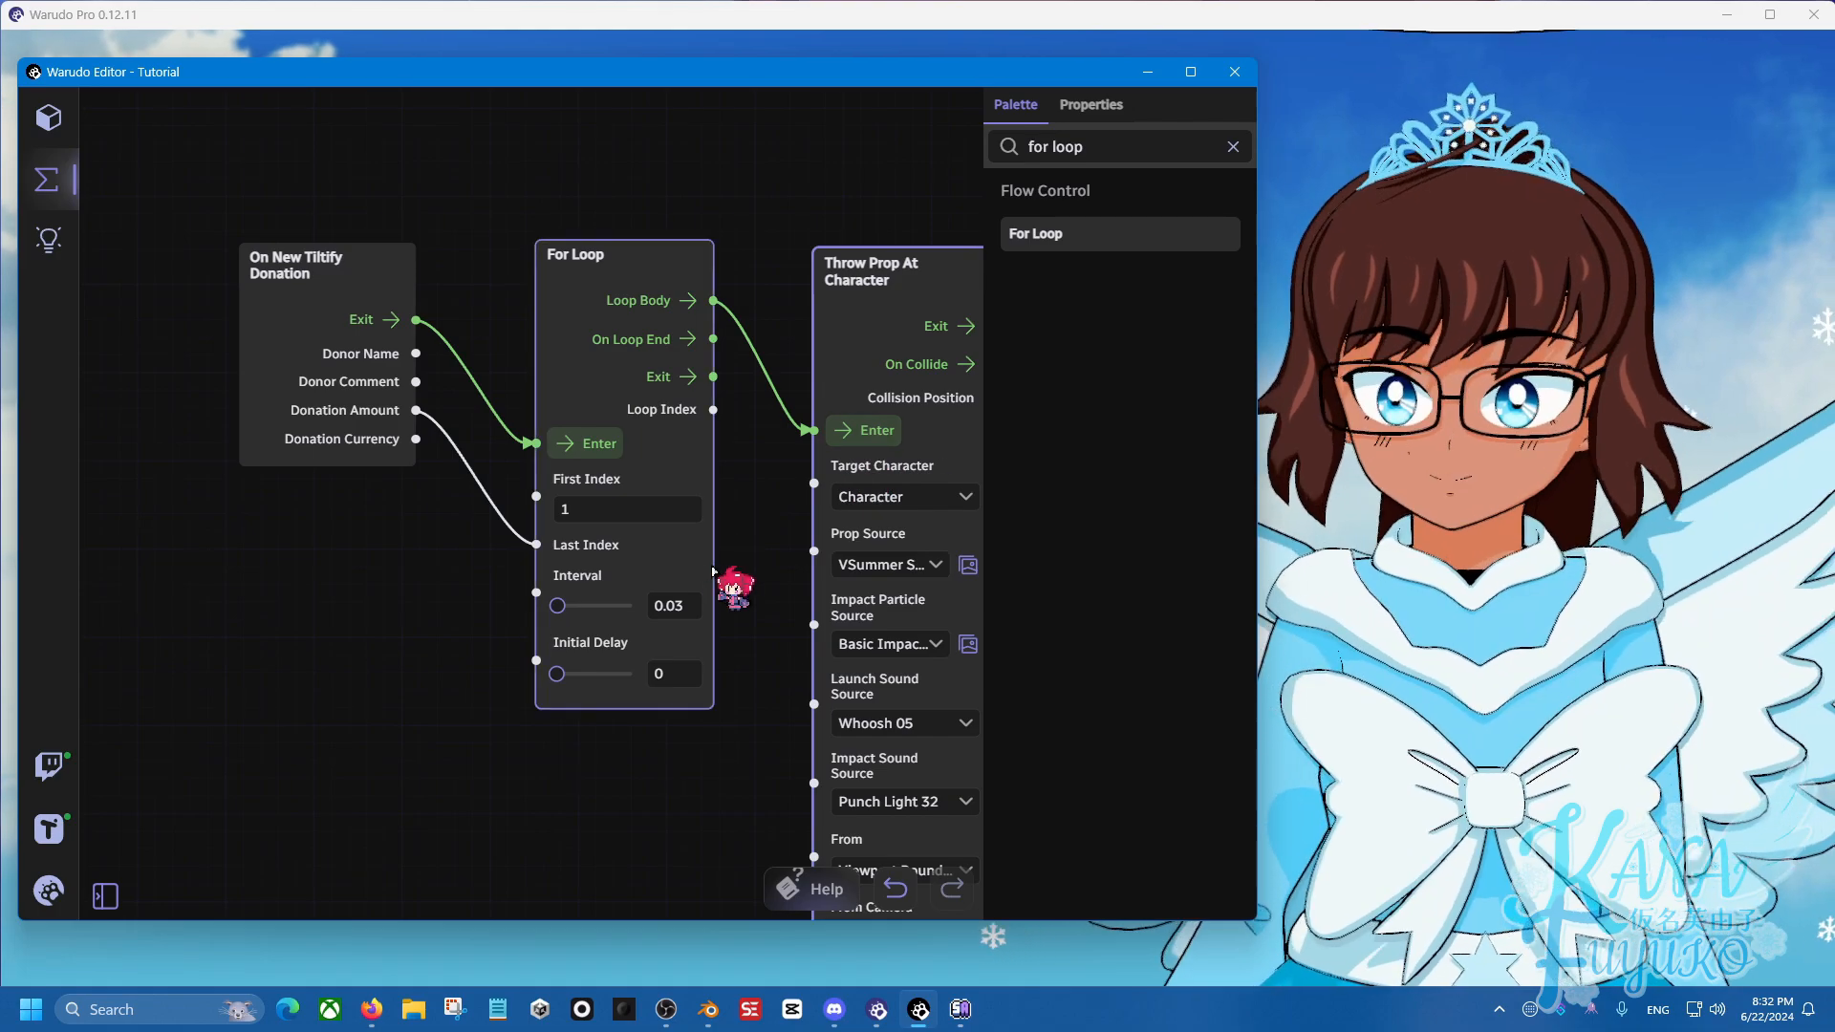
pyautogui.scroll(-4, 450, 755)
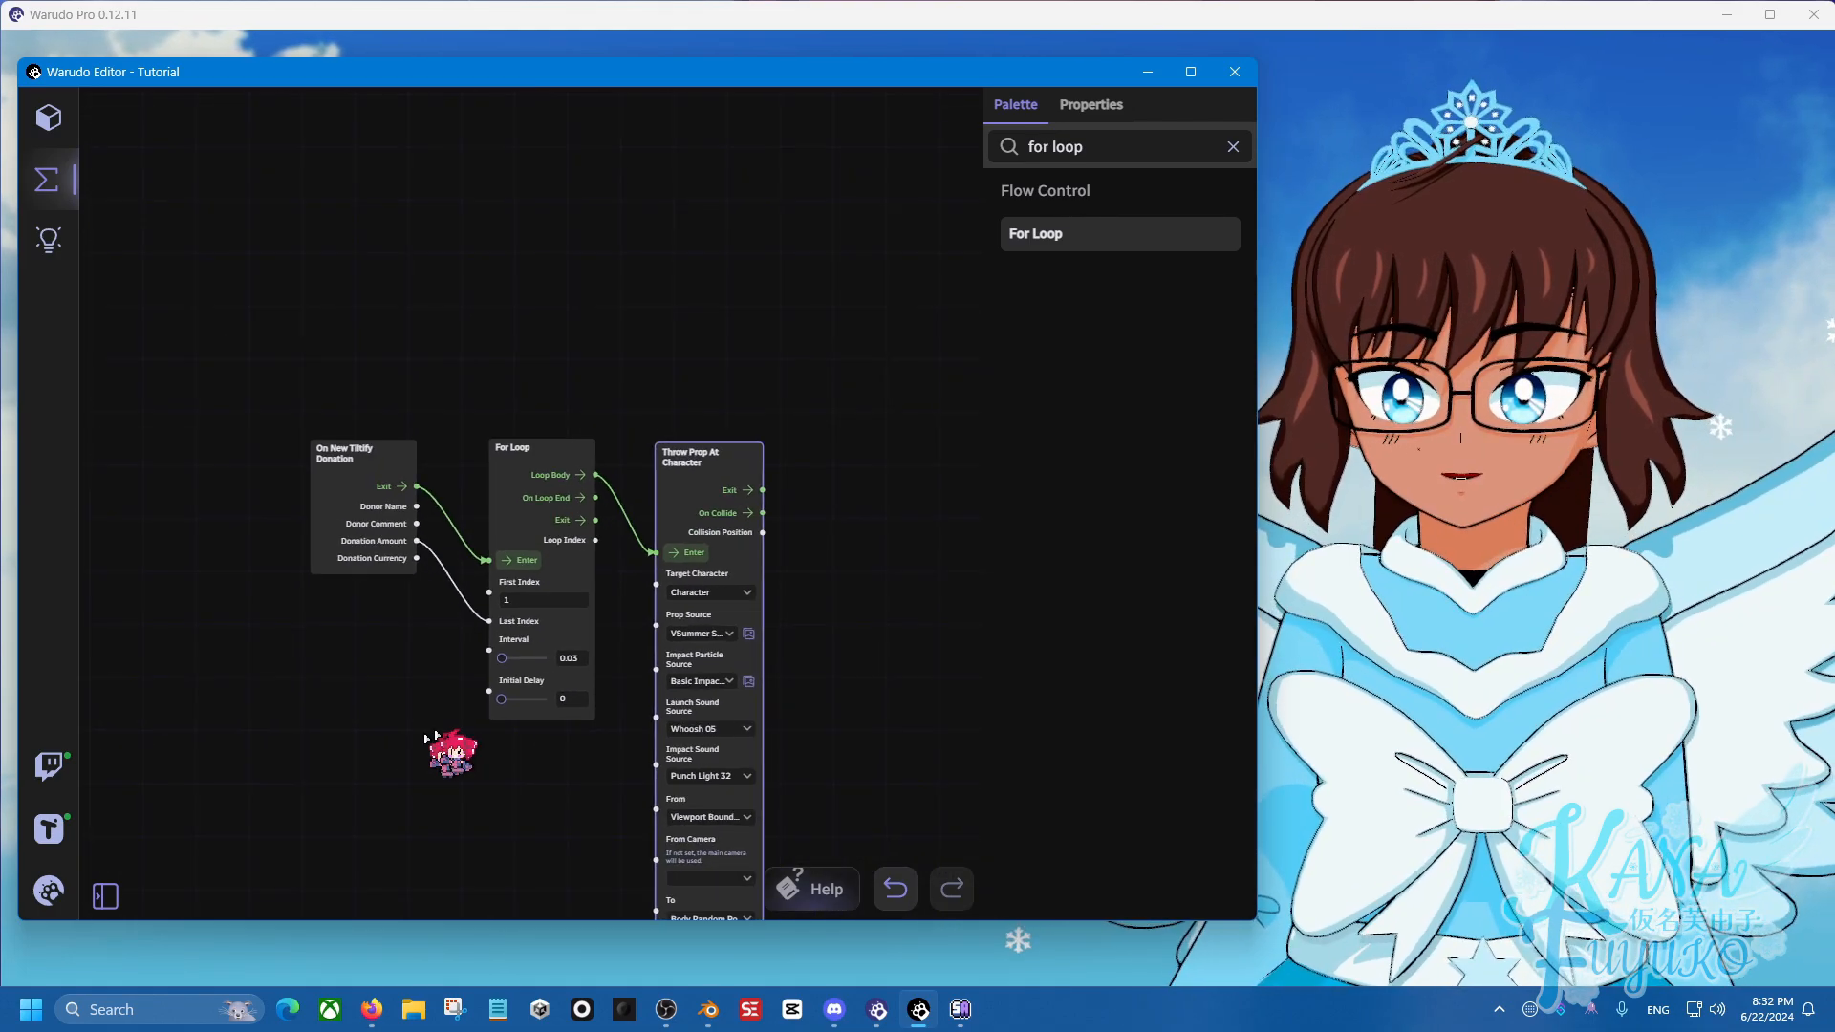
pyautogui.scroll(3, 470, 574)
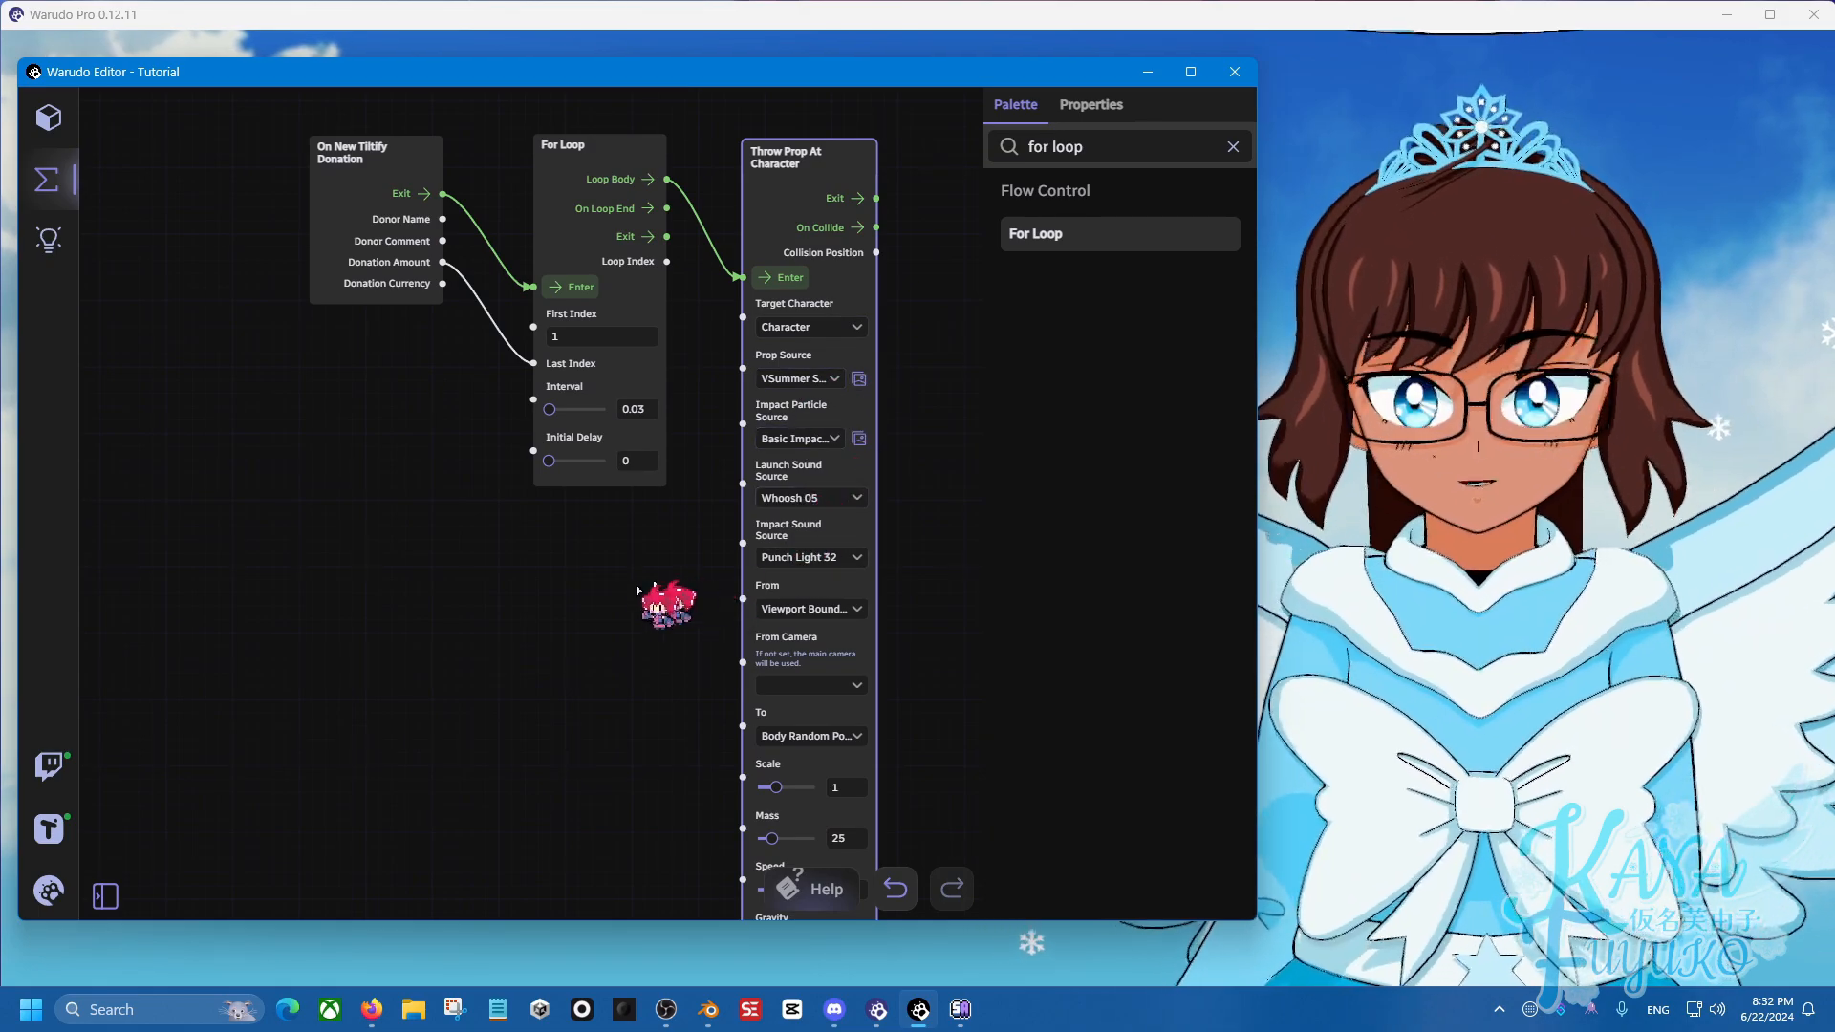
pyautogui.scroll(-1, 503, 602)
pyautogui.scroll(2, 504, 604)
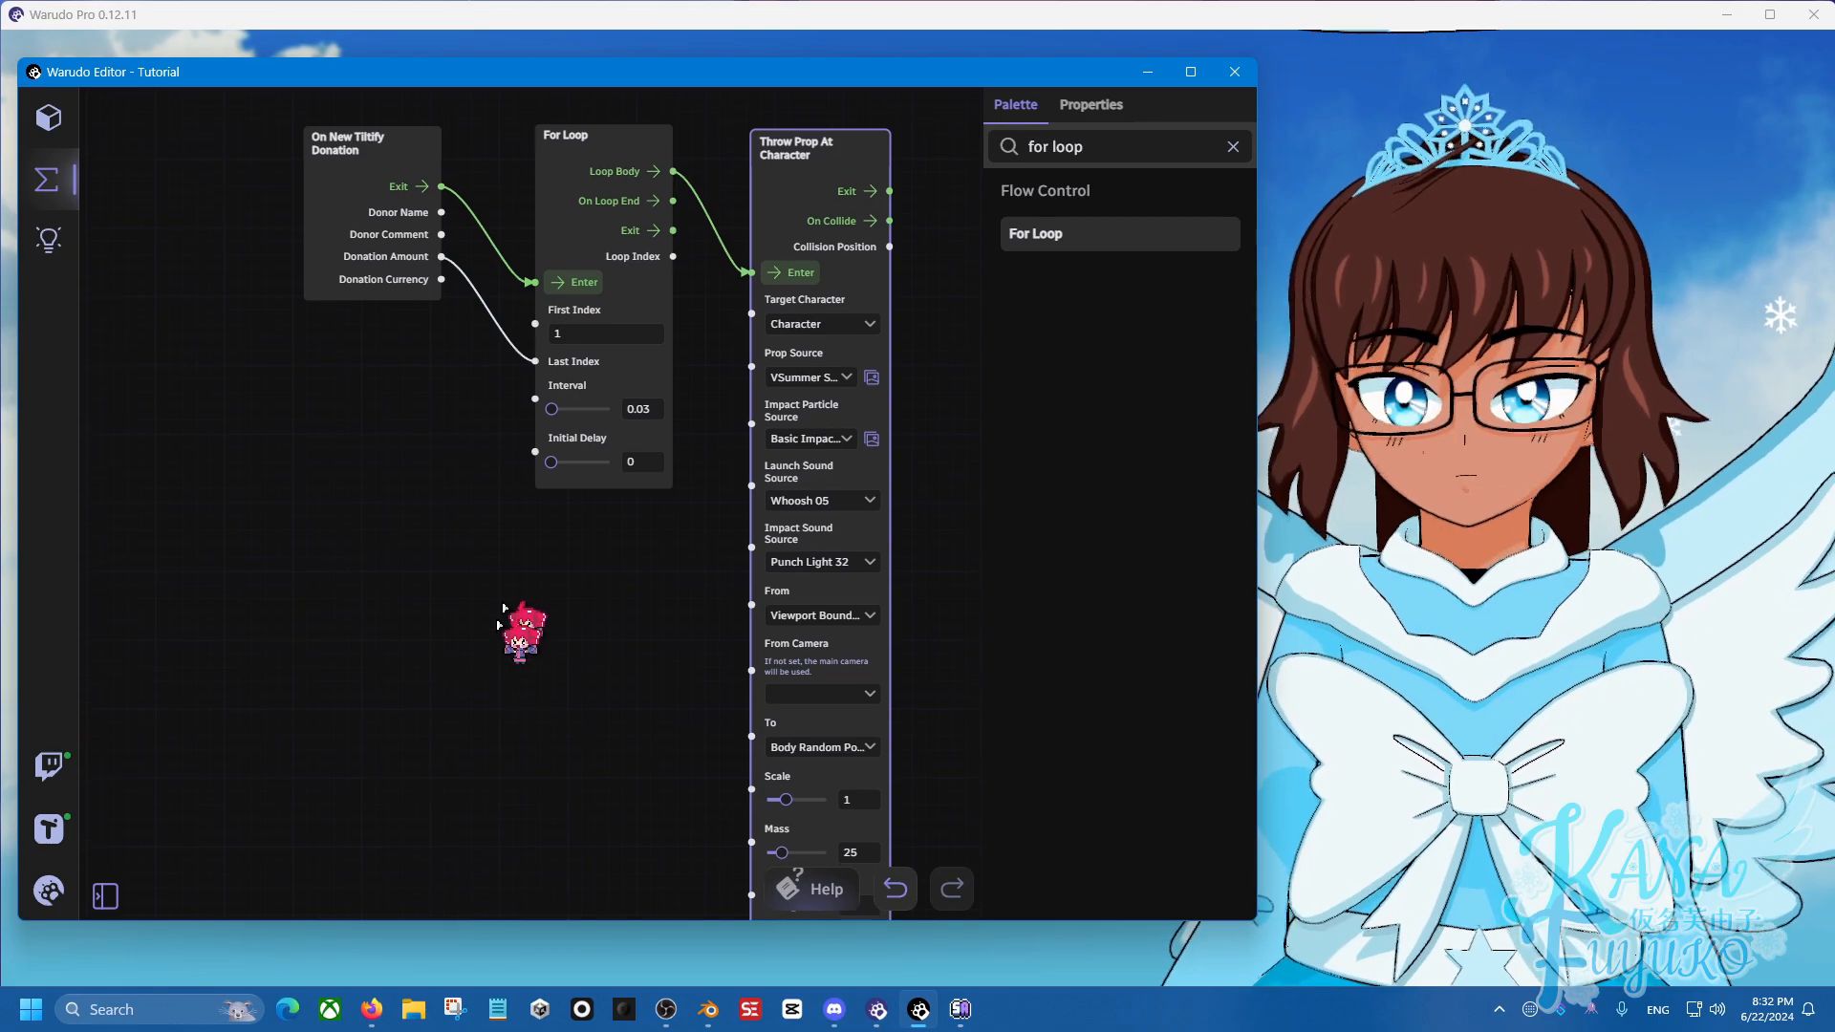
pyautogui.click(486, 630)
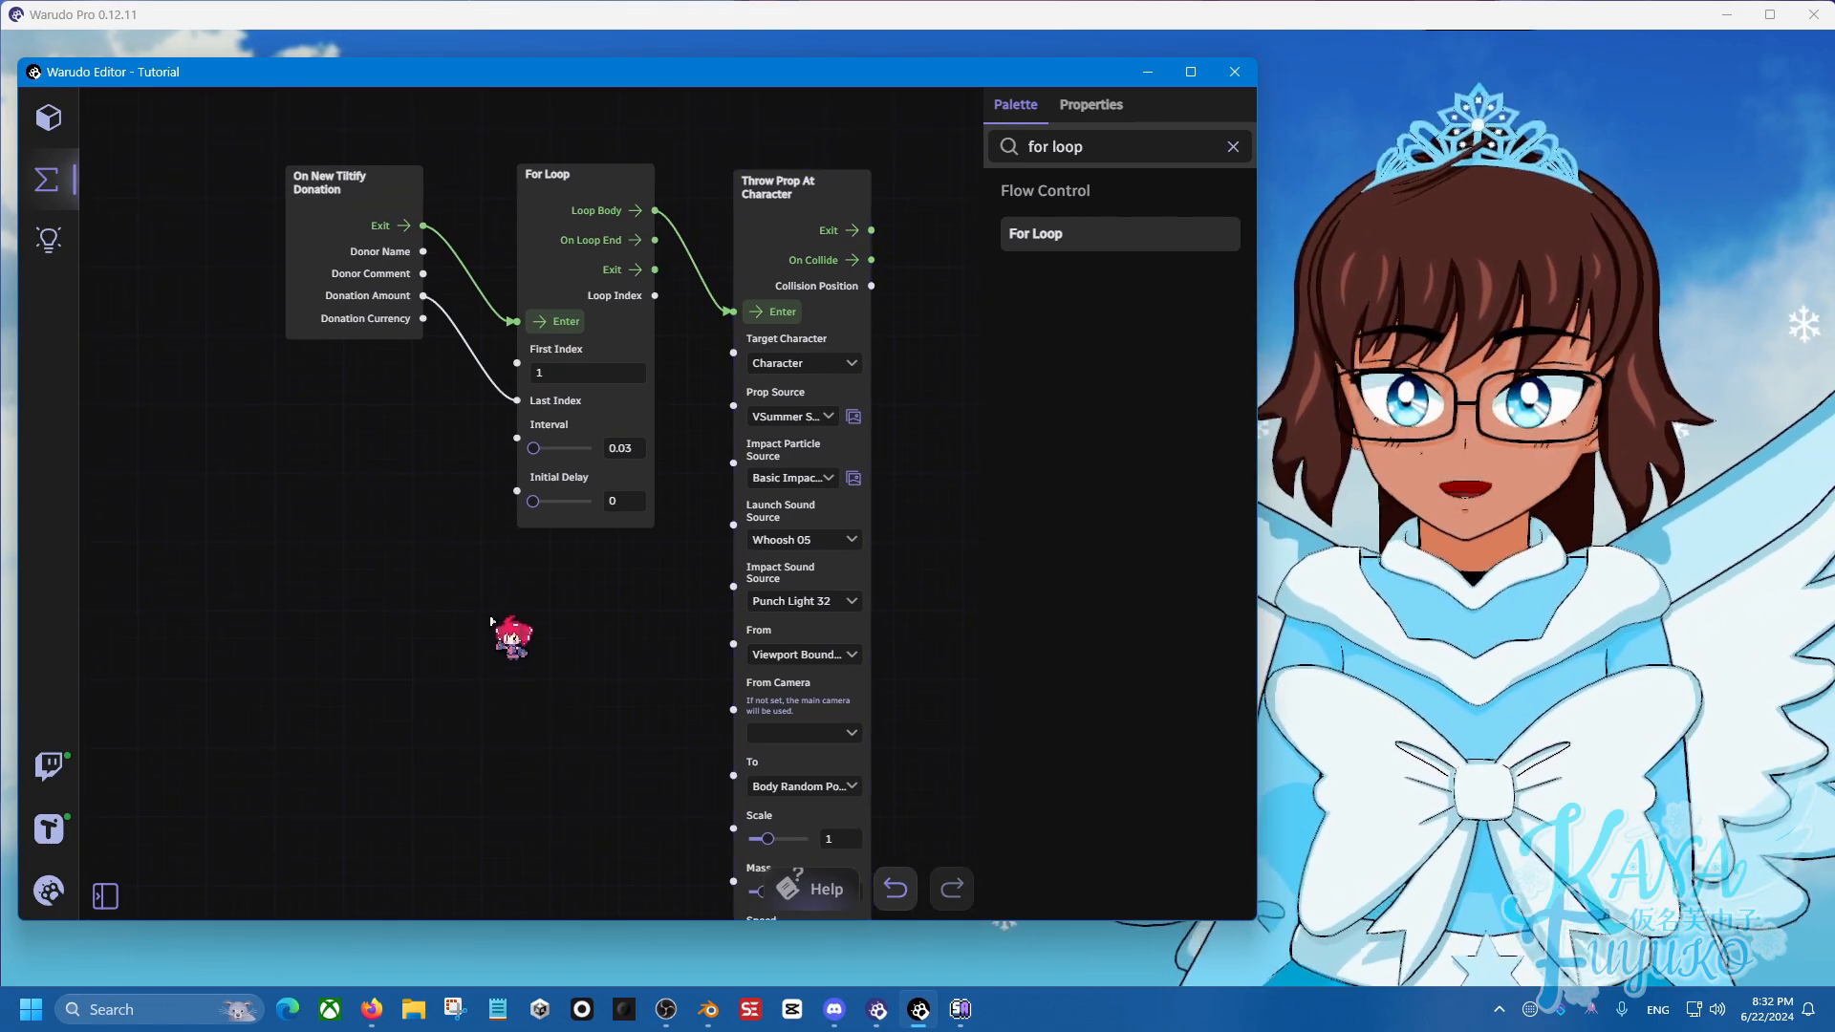
# Find the Get Random Prop node, place it below the For Loop, and connect its Prop Source to the throw node's Prop Source.
pyautogui.click(1099, 148)
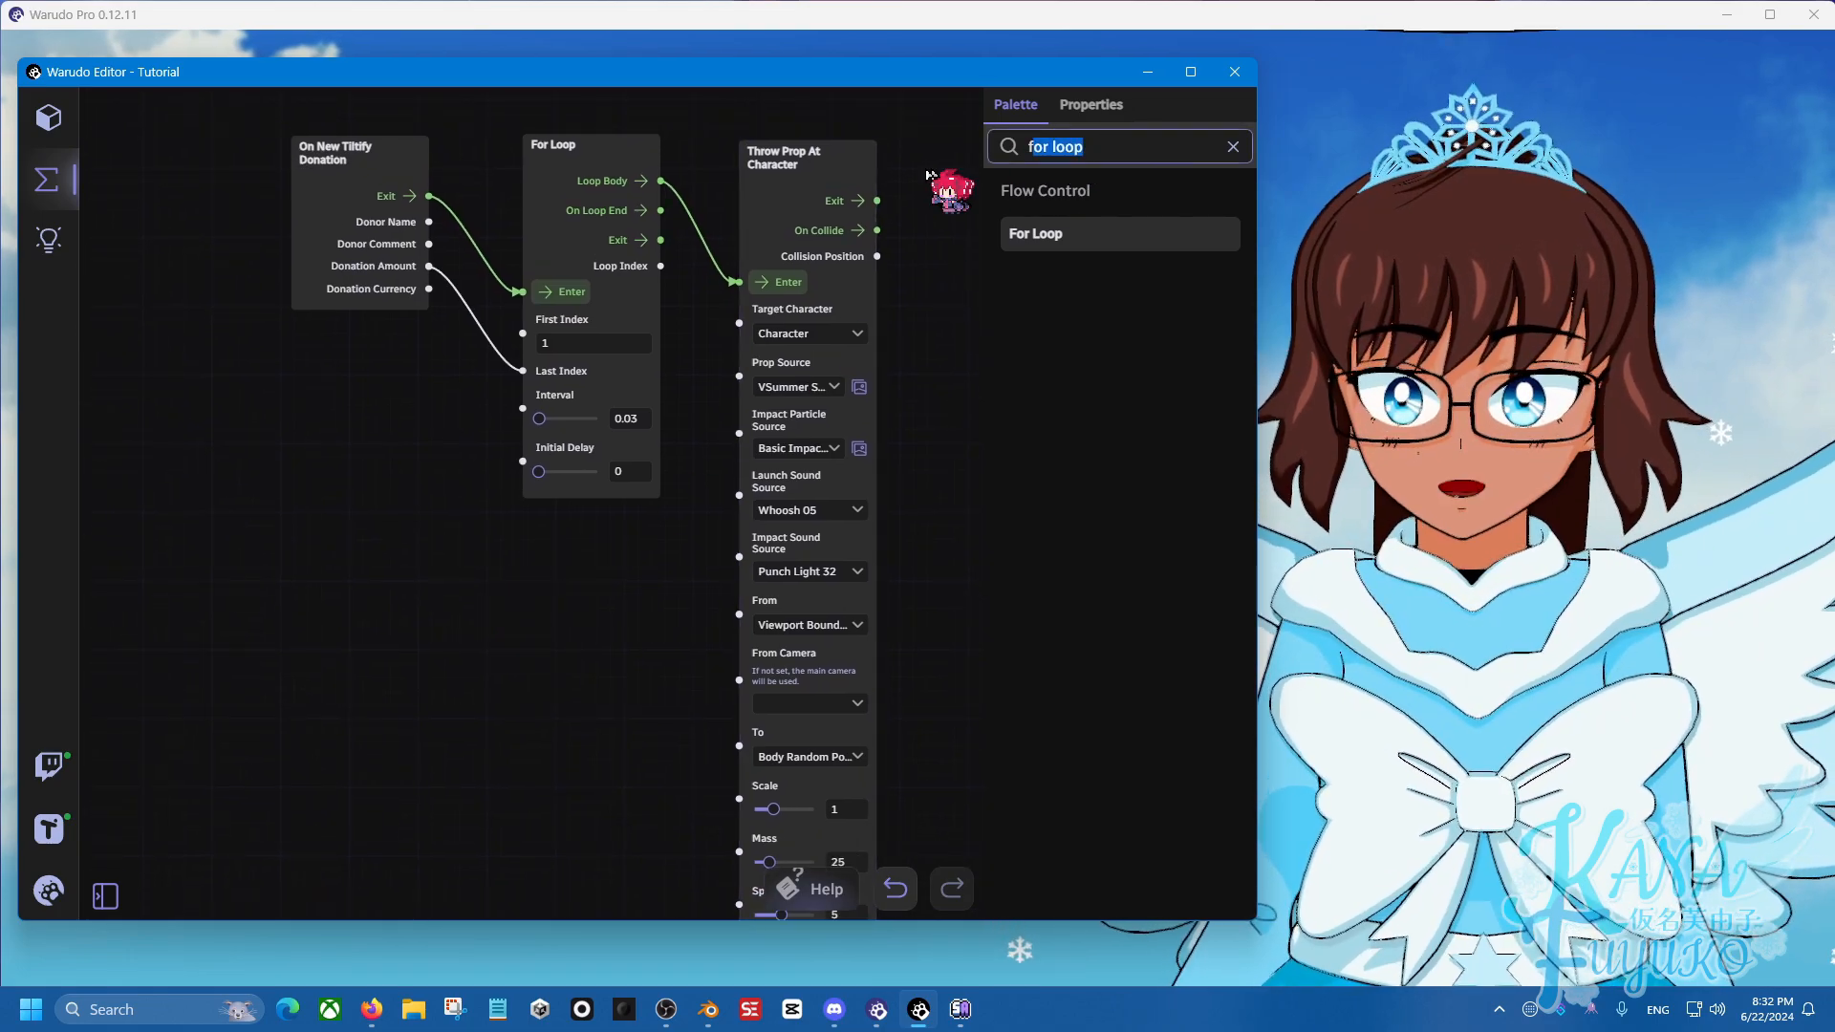
pyautogui.write('ra')
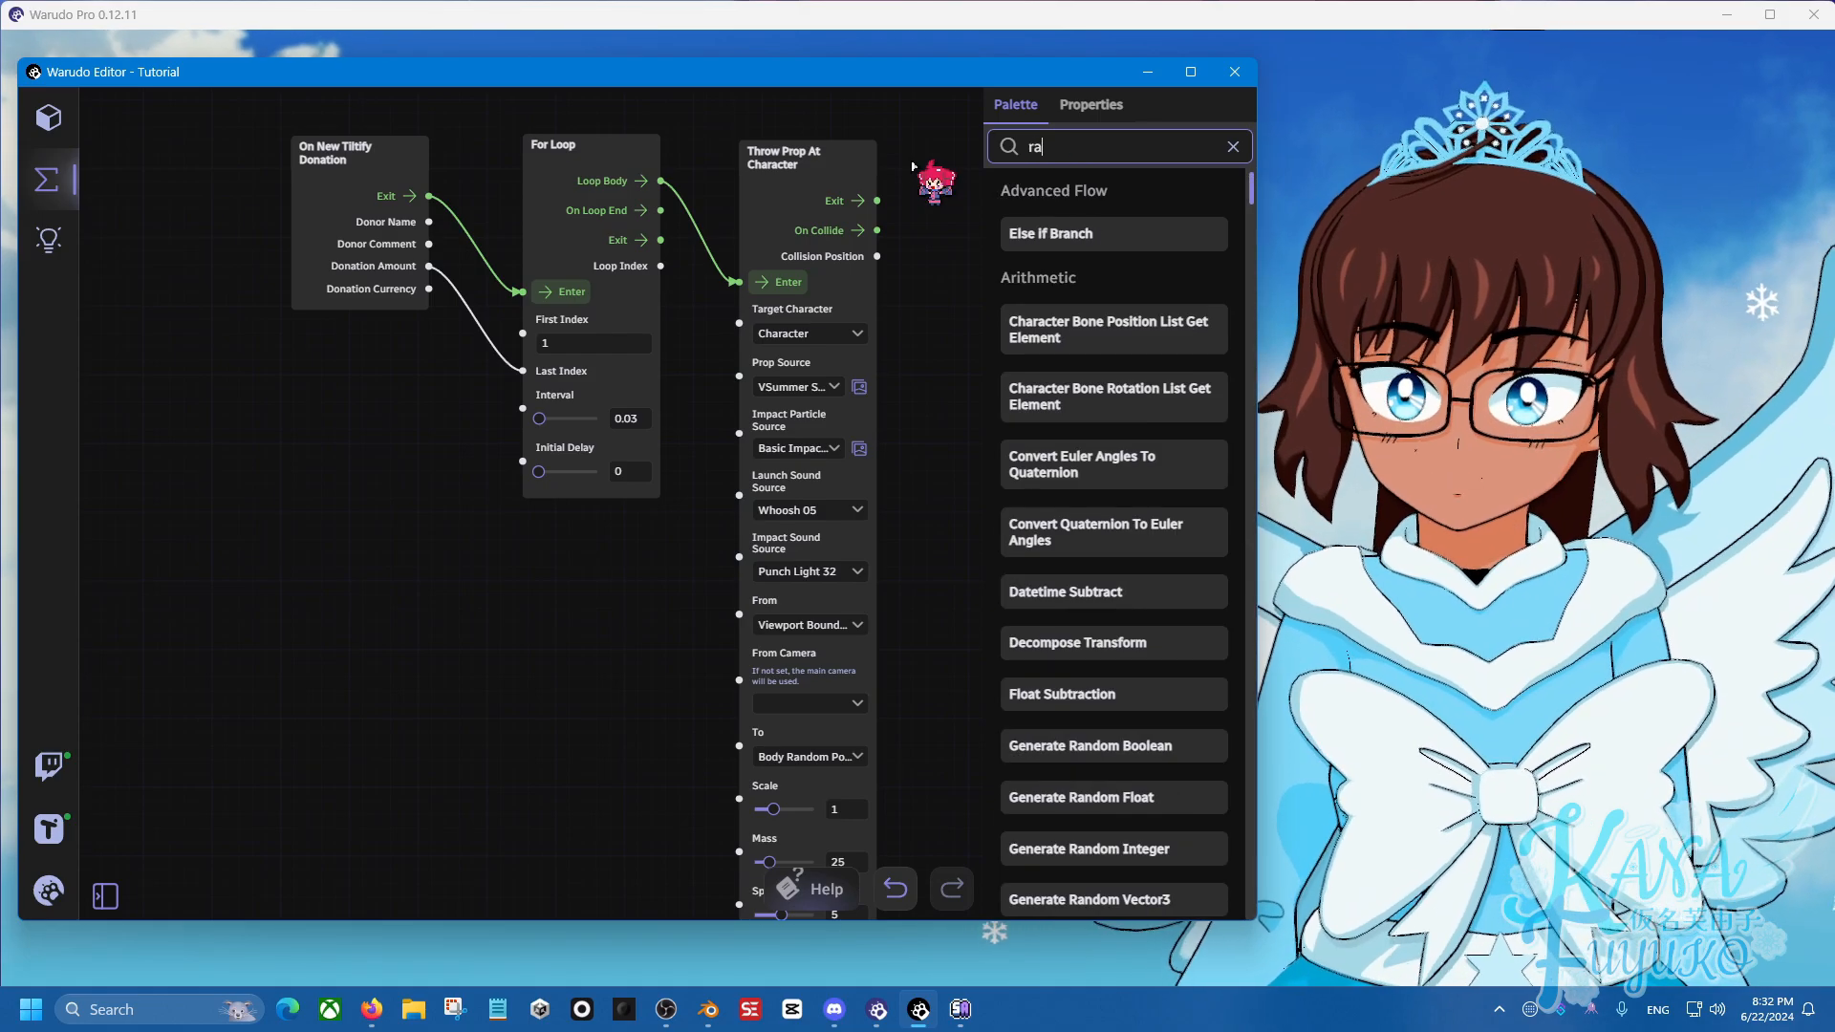
pyautogui.write('ndom prop')
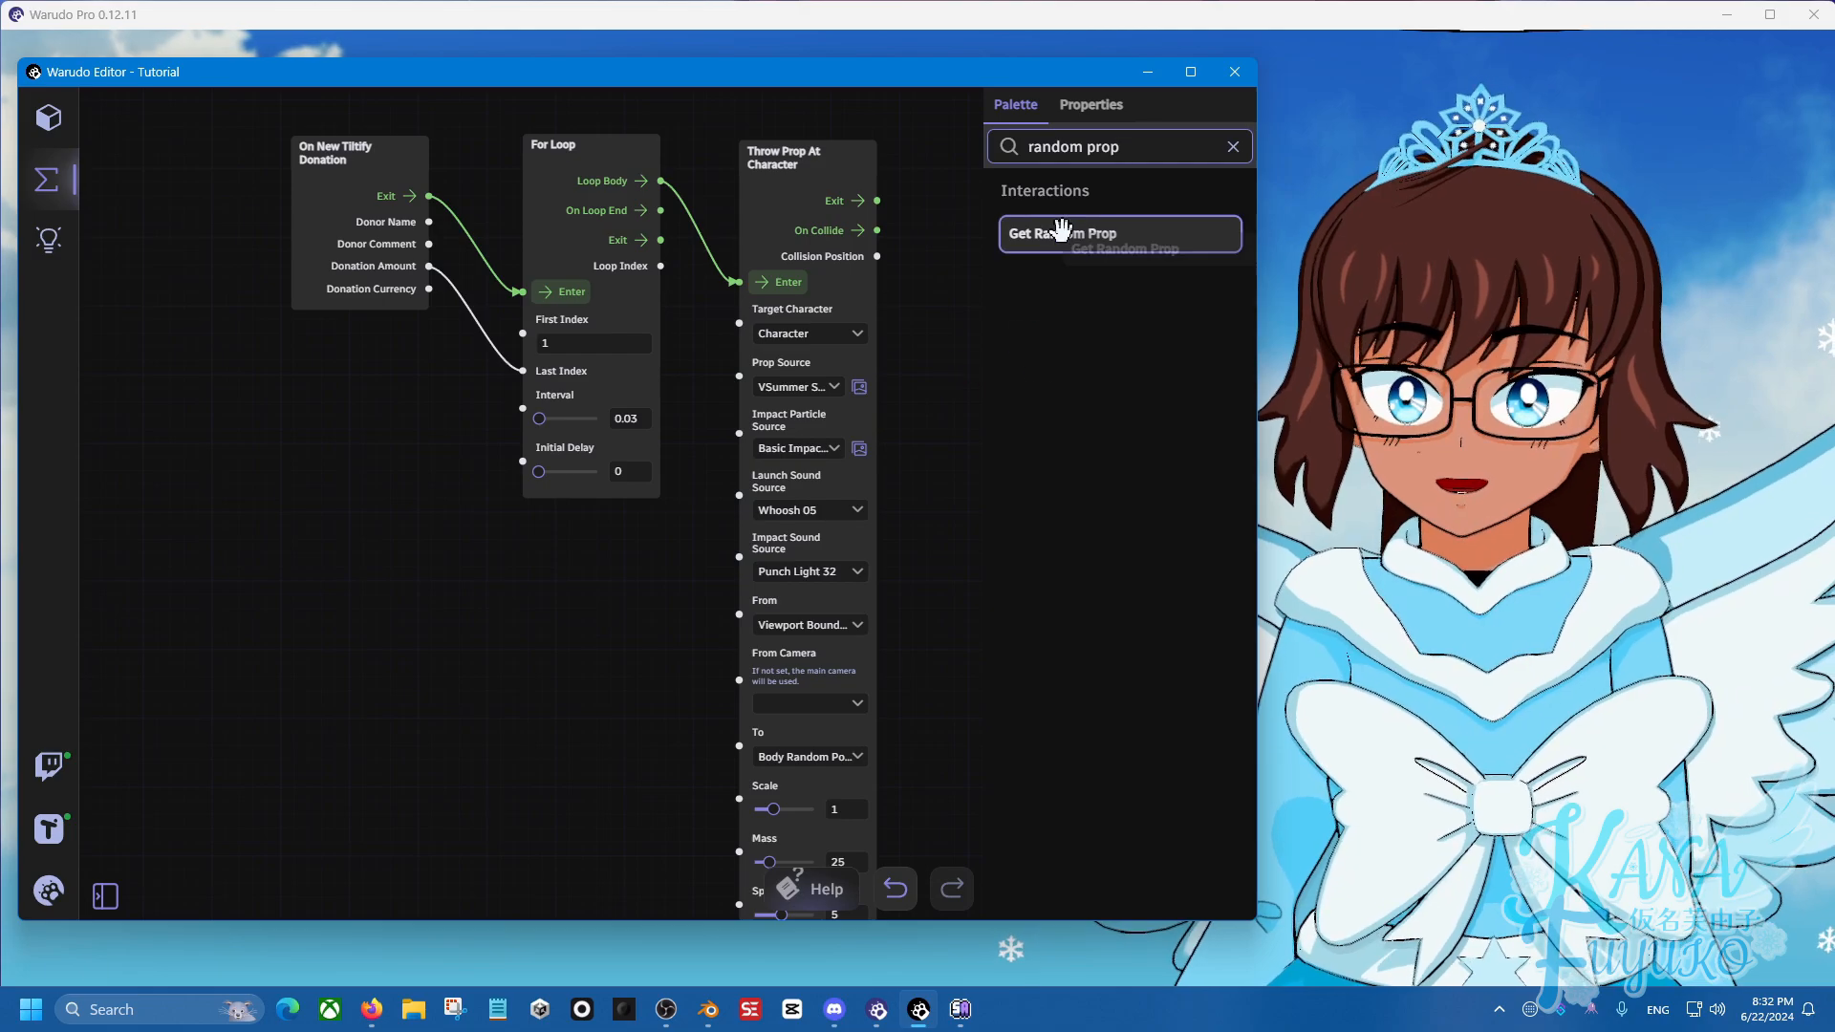
pyautogui.moveTo(1057, 233); pyautogui.dragTo(542, 532)
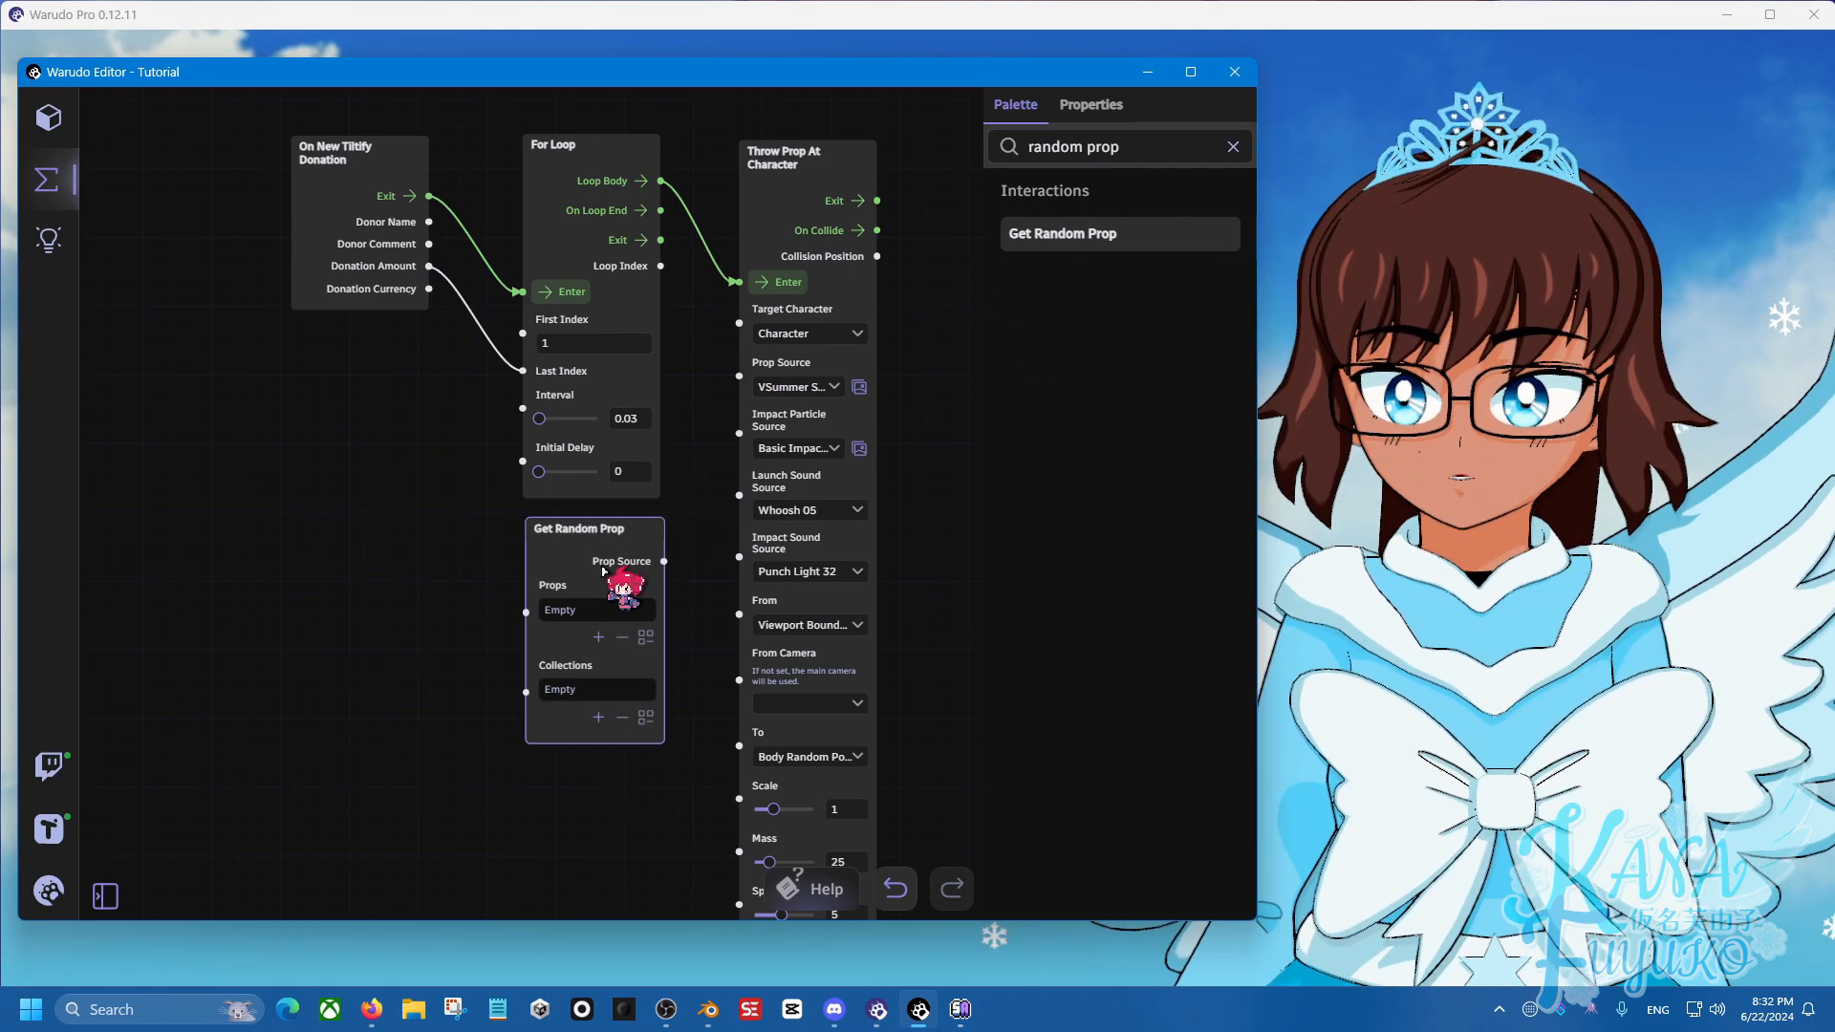
pyautogui.moveTo(658, 560); pyautogui.dragTo(740, 377)
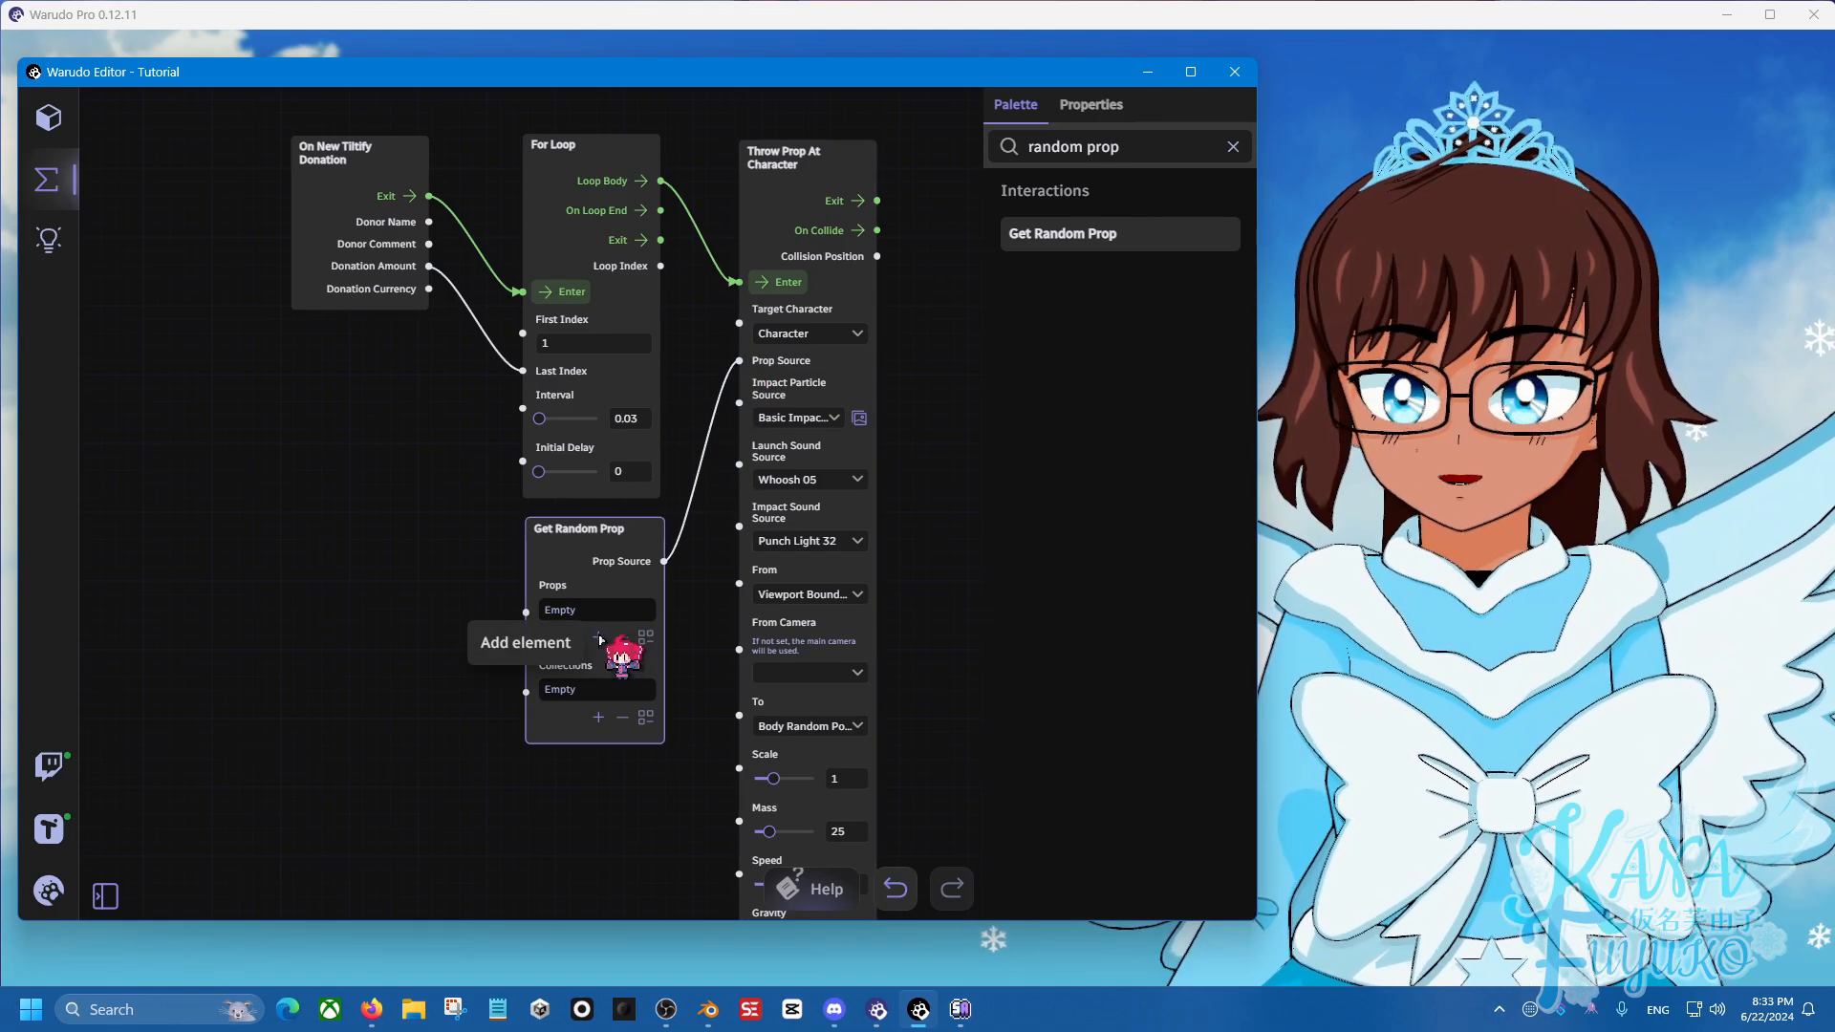
# Add two entries to the Get Random Prop node's Props list and set the first to VSummer Shelly.
pyautogui.click(600, 638)
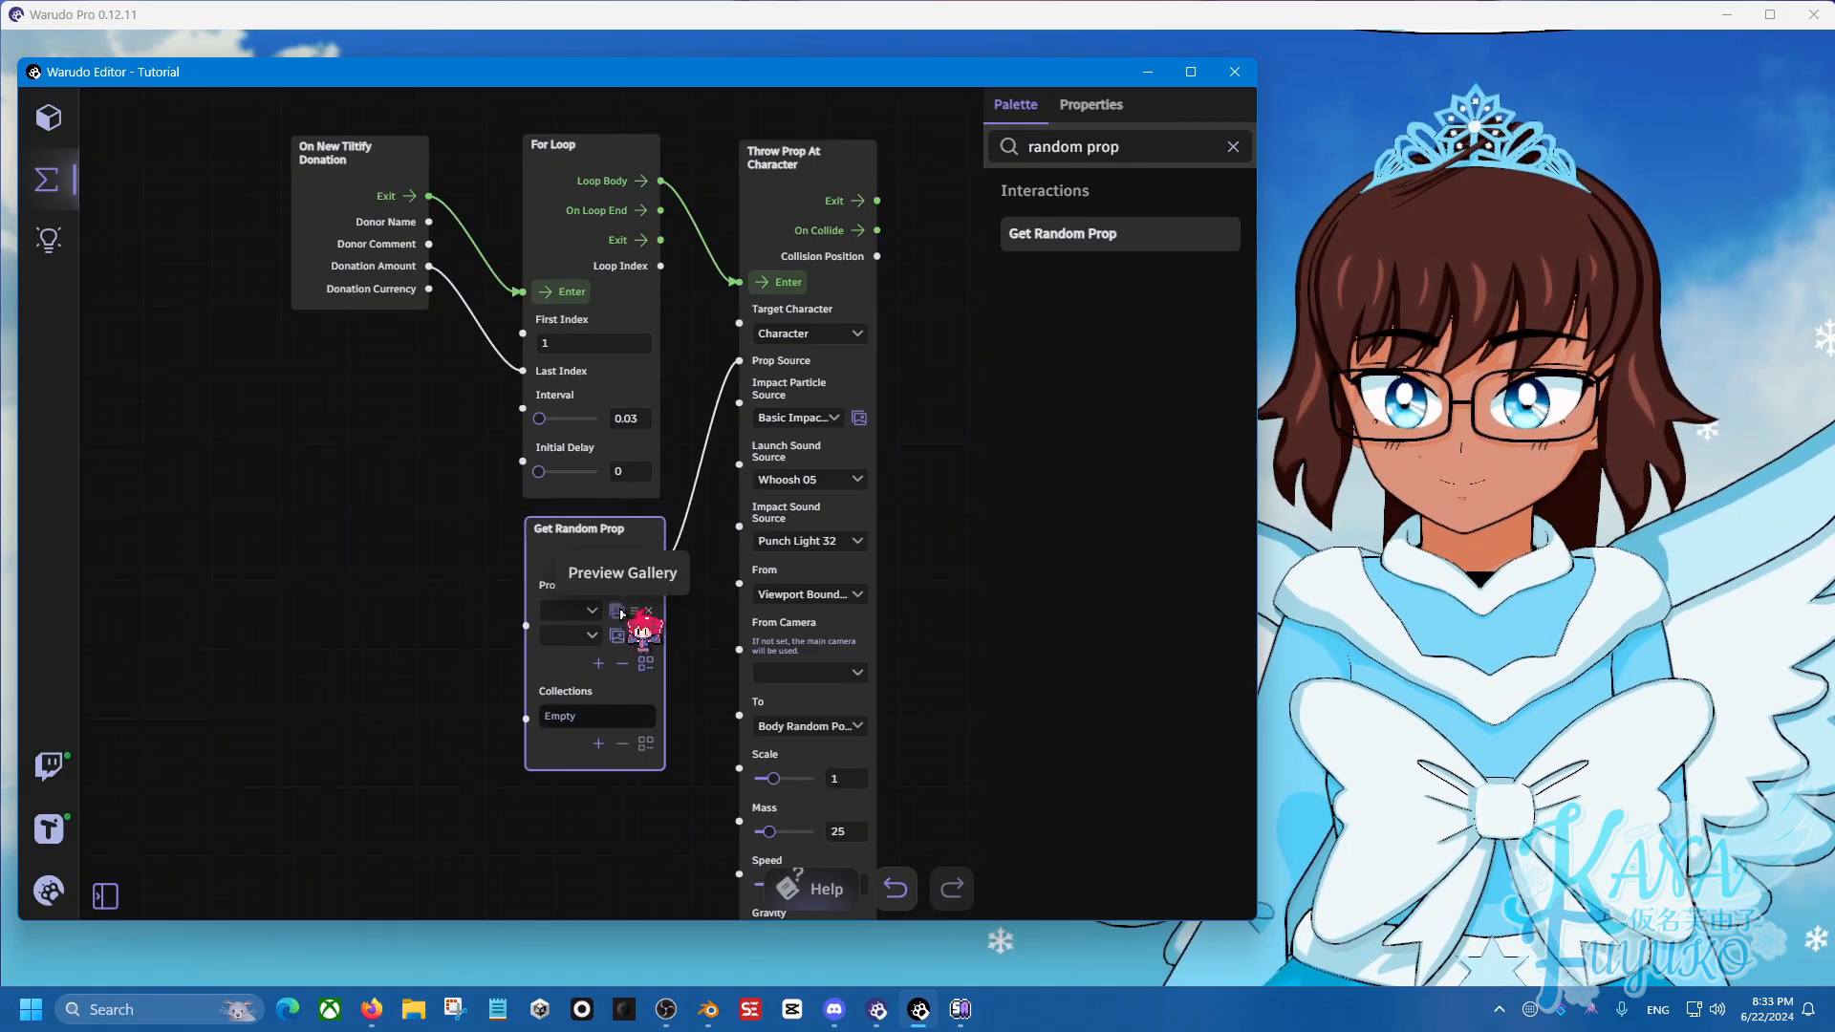
pyautogui.click(618, 612)
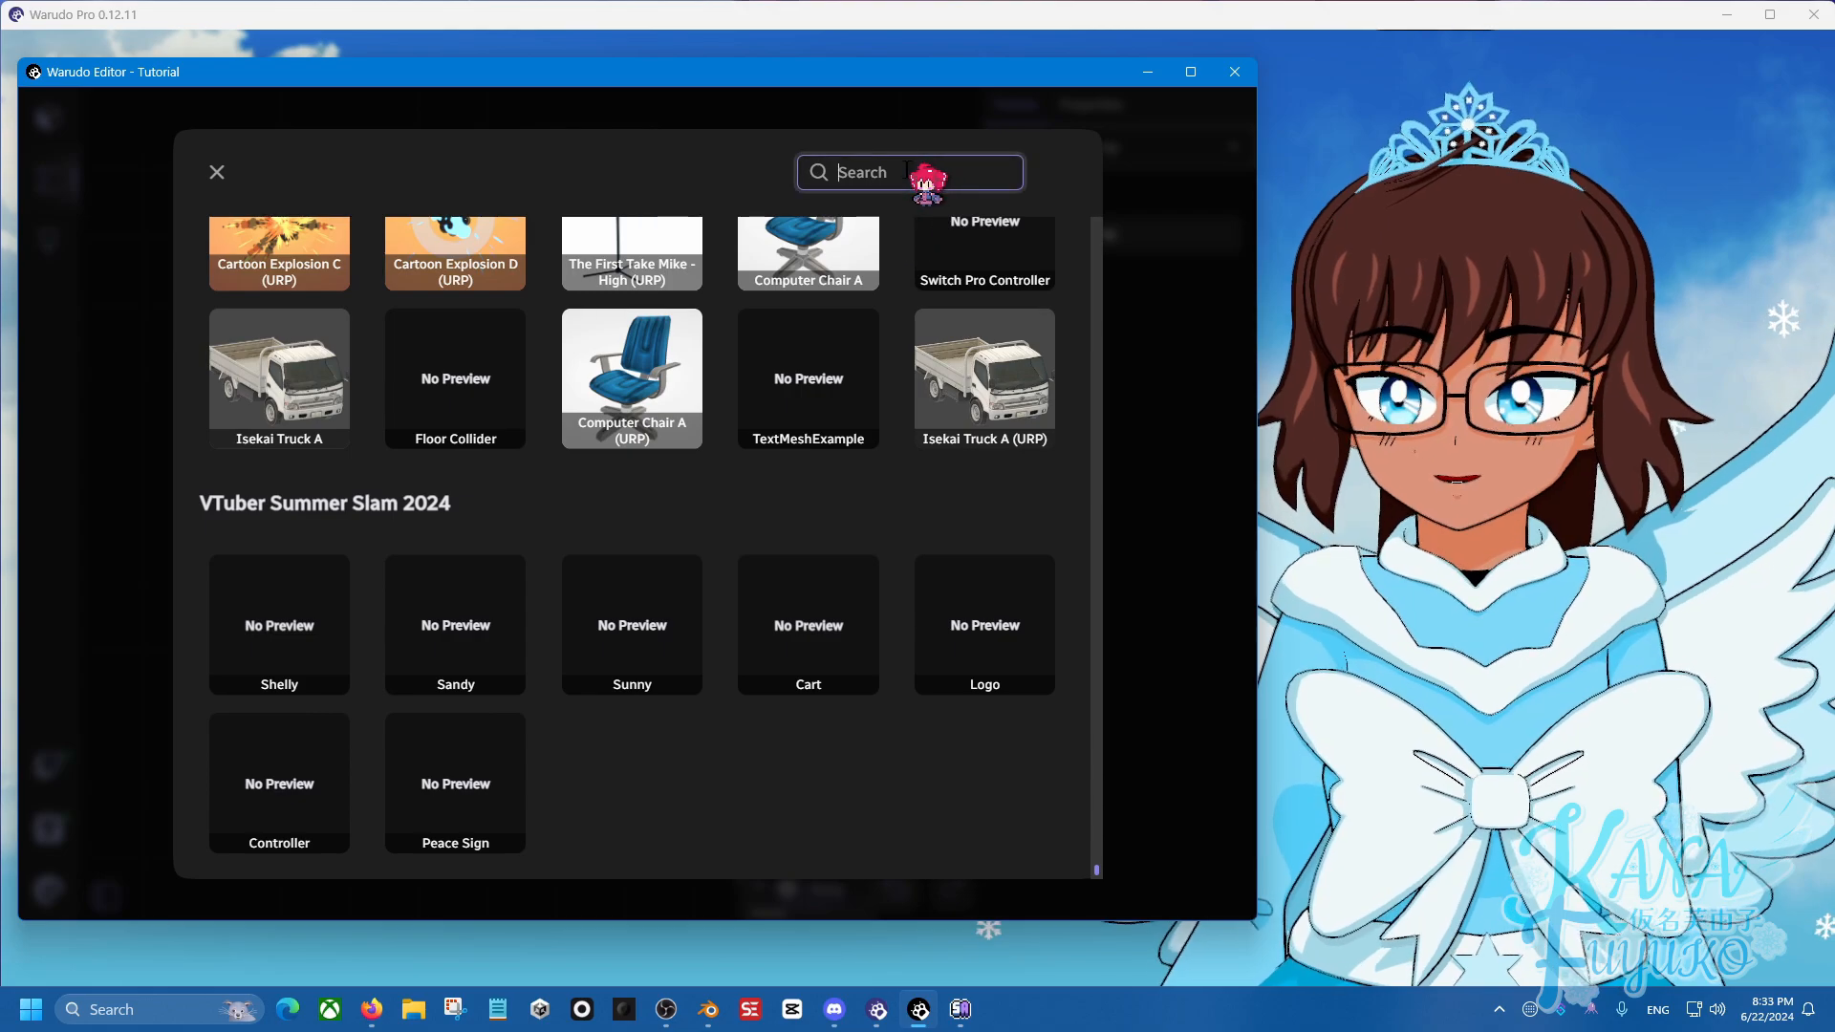
pyautogui.write('vsumme')
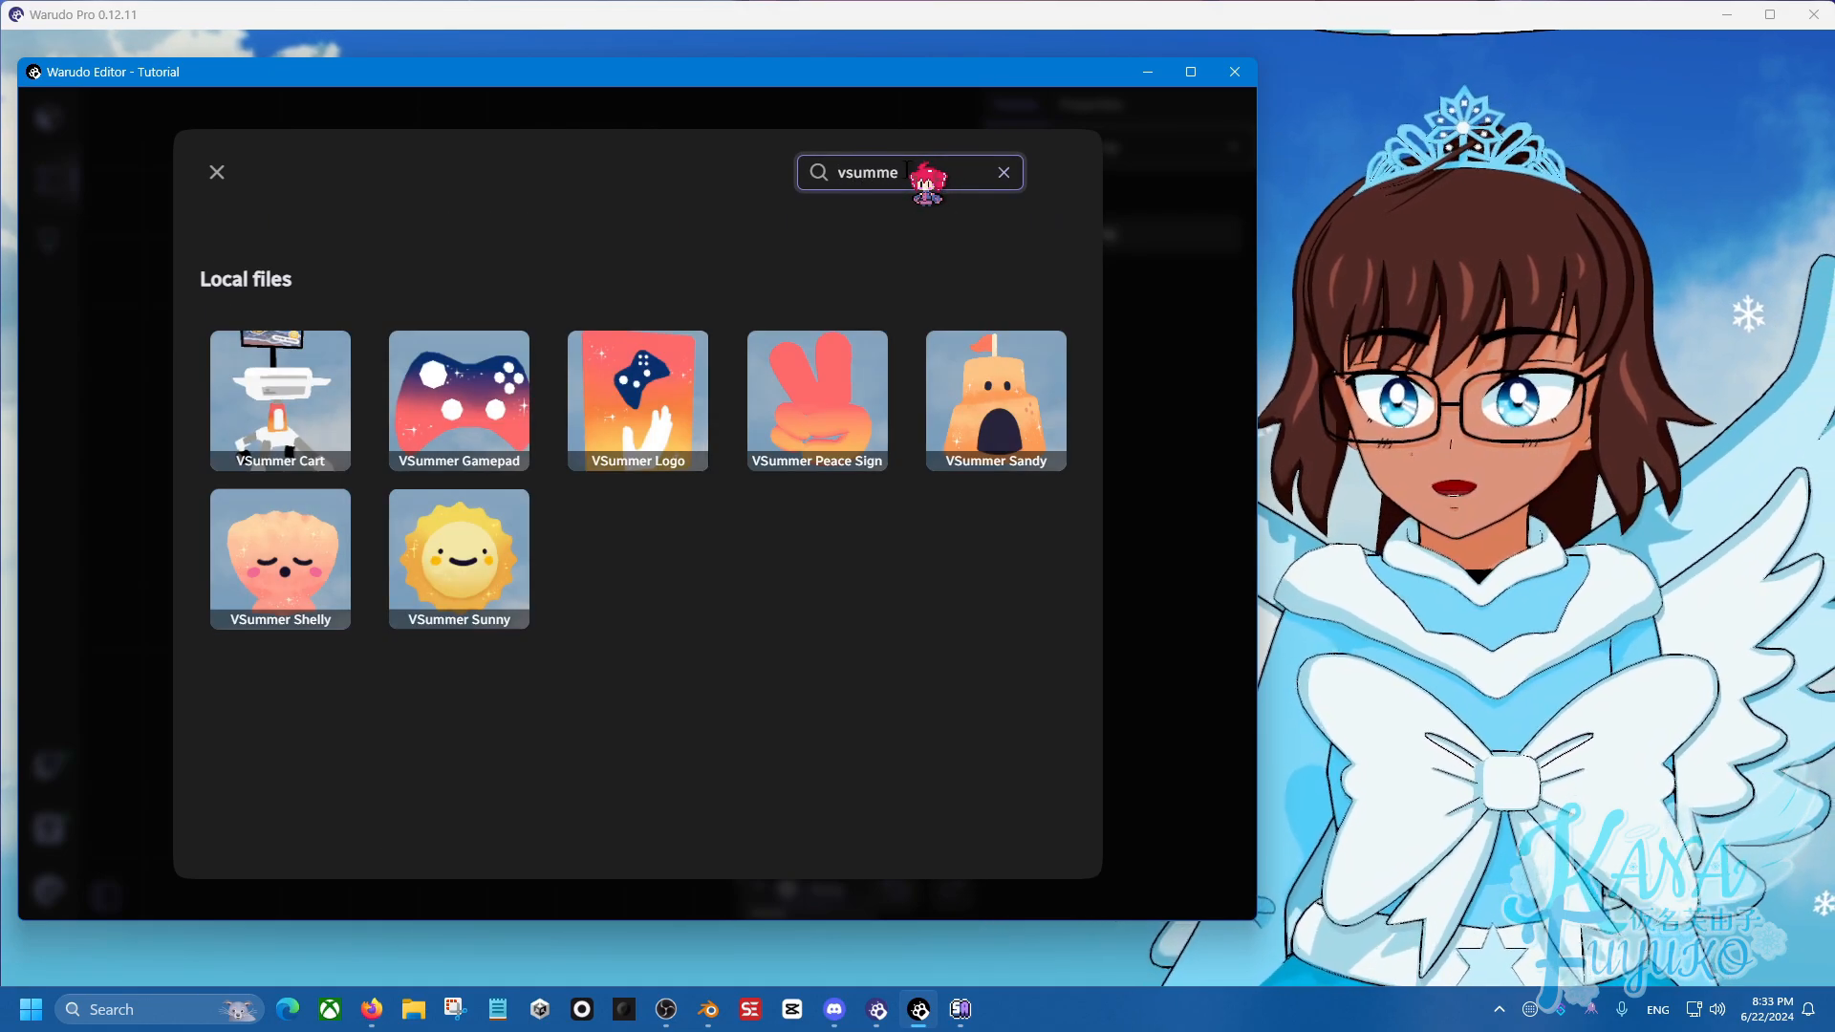
pyautogui.doubleClick(908, 171)
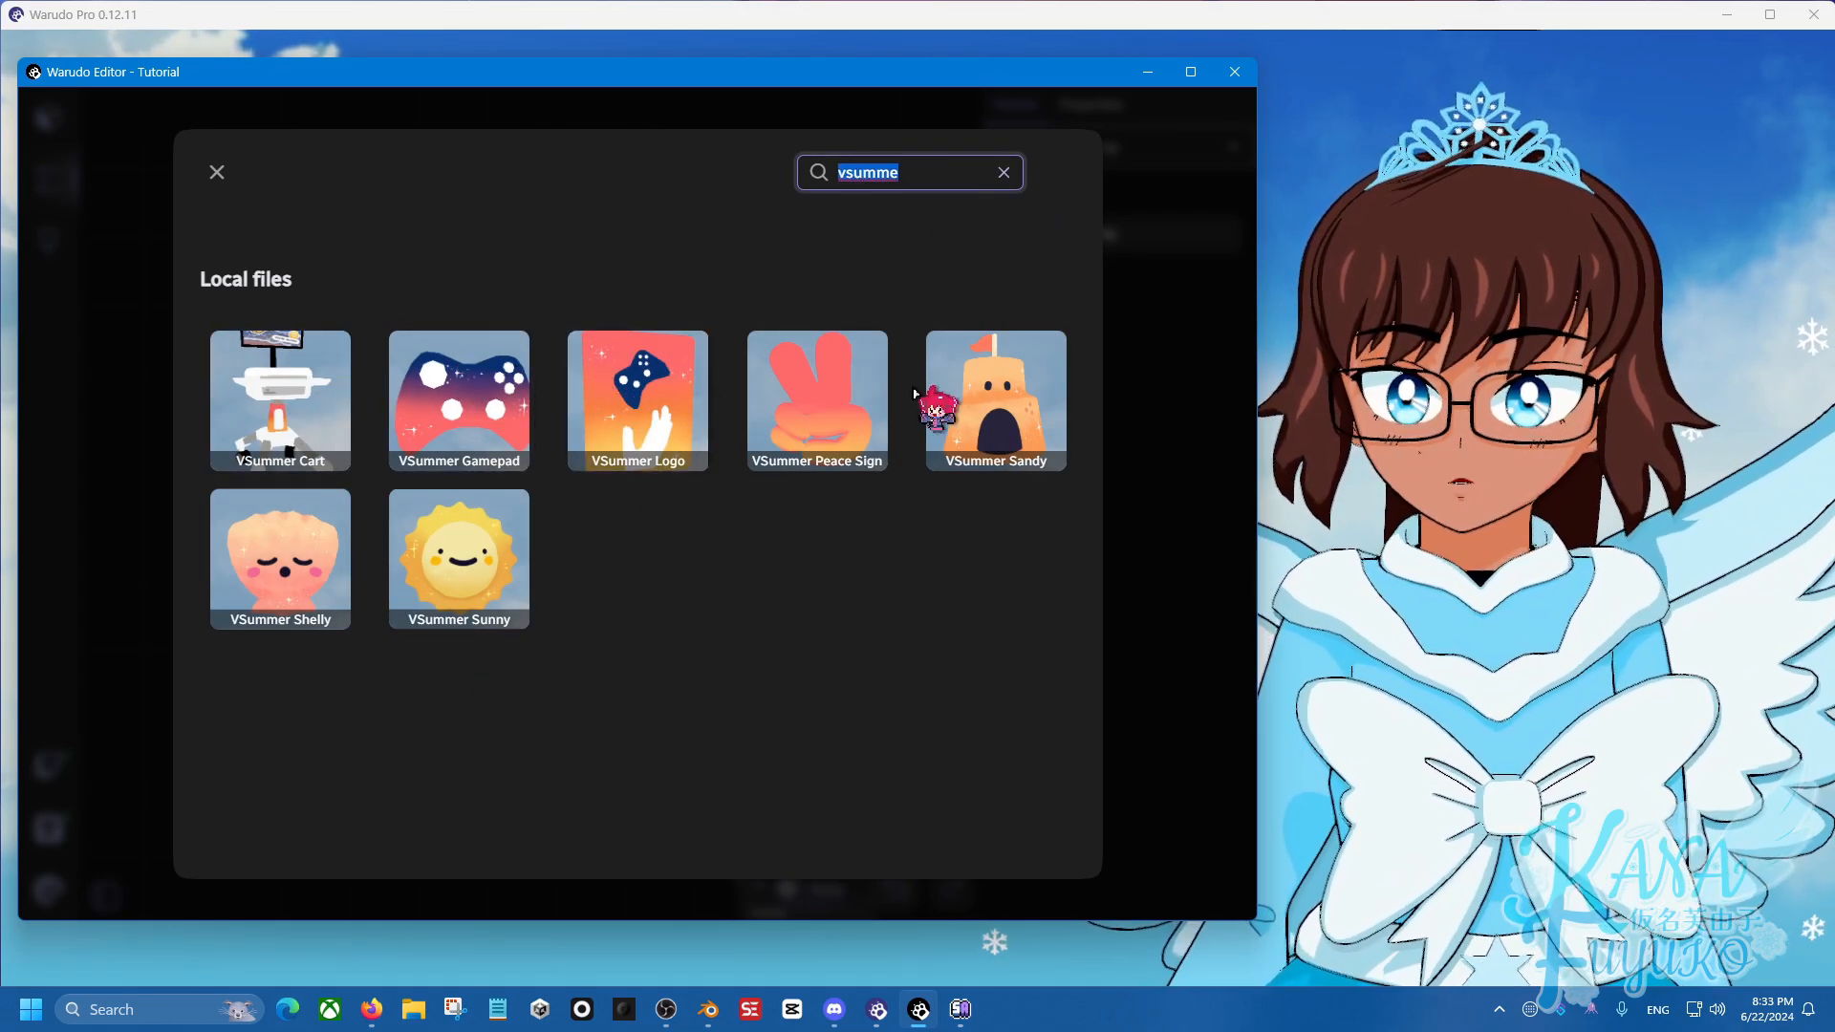
pyautogui.click(286, 583)
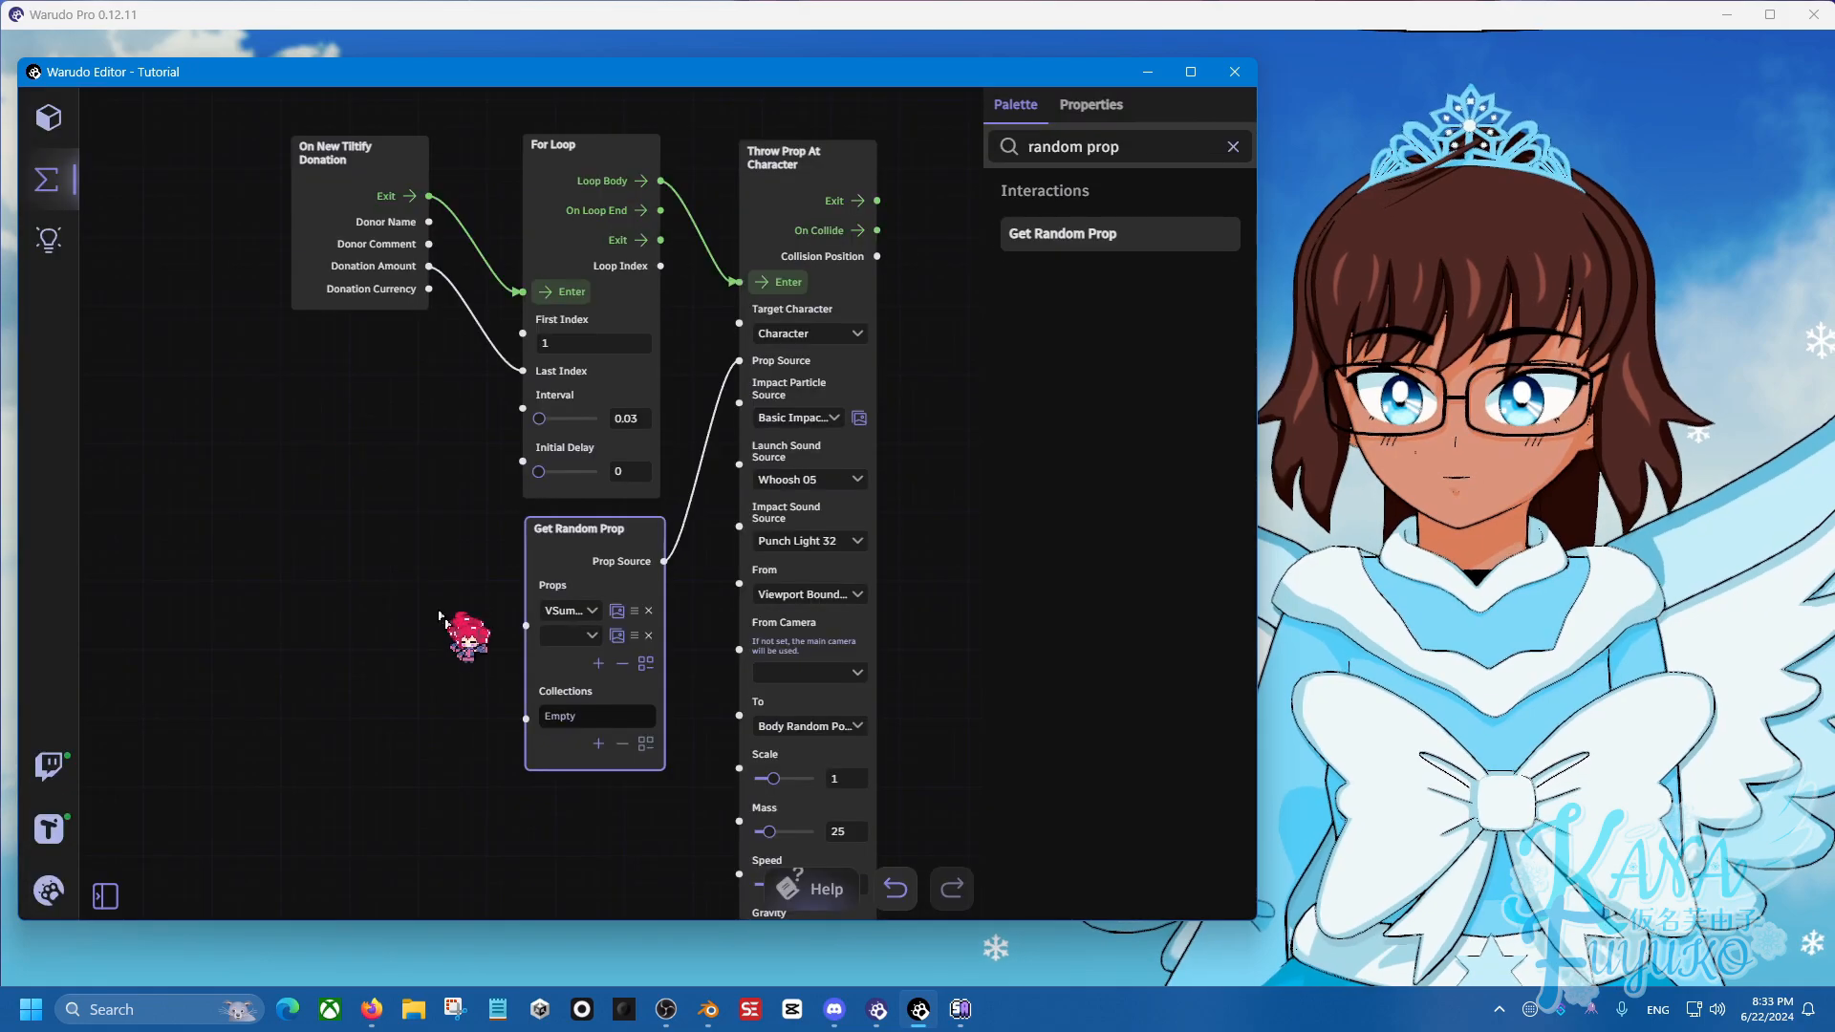
# Set the second prop entry to VSummer Sunny and align the Get Random Prop node under the For Loop.
pyautogui.click(620, 636)
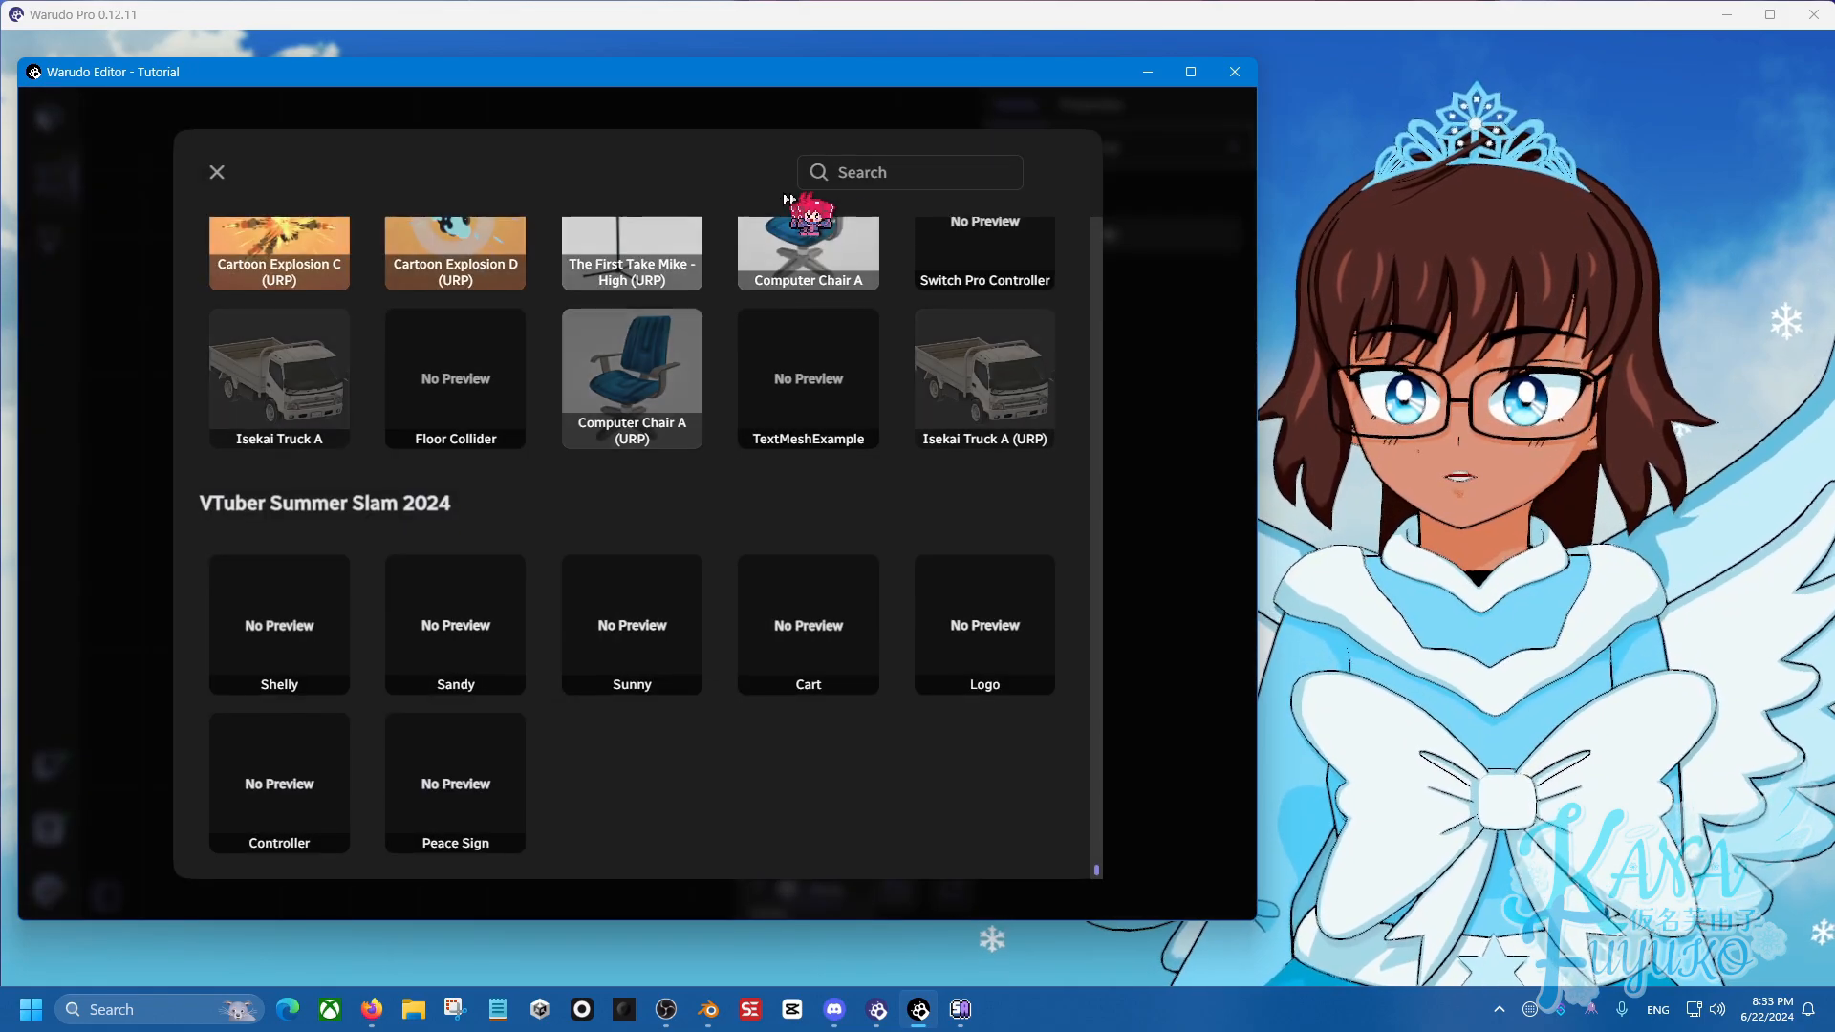
pyautogui.click(815, 172)
pyautogui.write('vsumme')
pyautogui.click(467, 569)
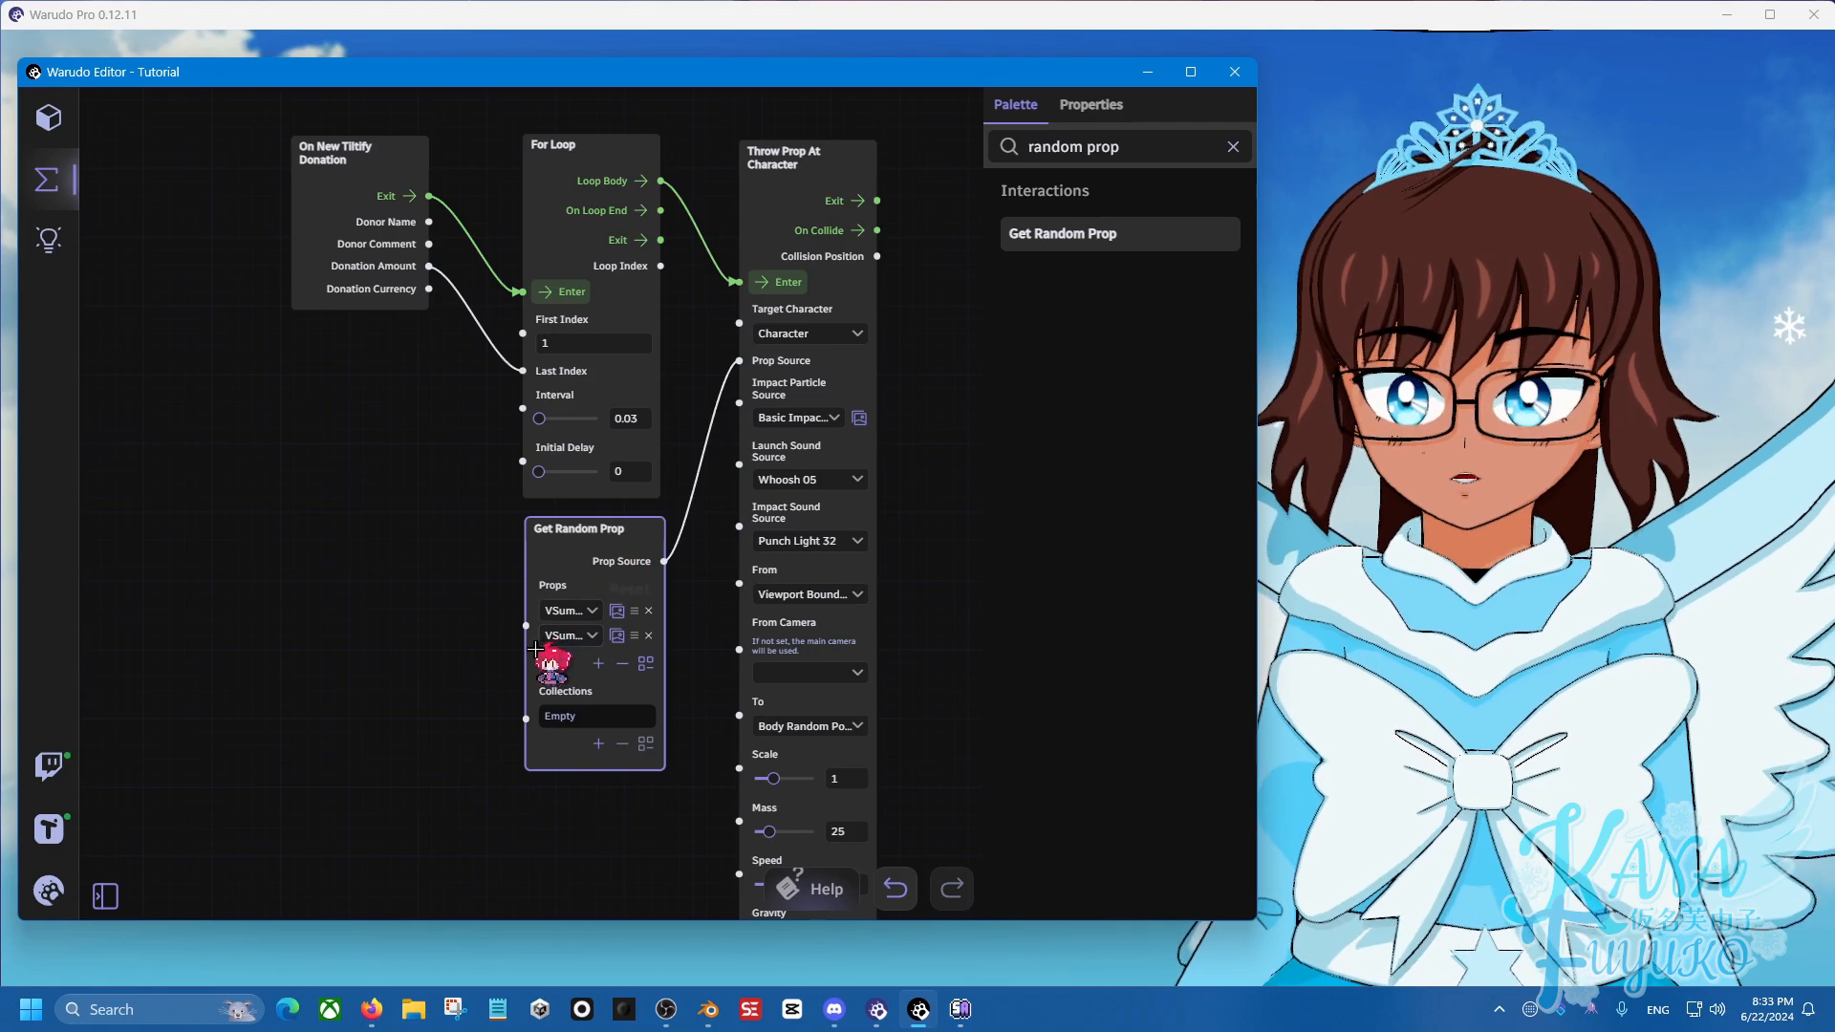
pyautogui.moveTo(560, 534); pyautogui.dragTo(558, 534)
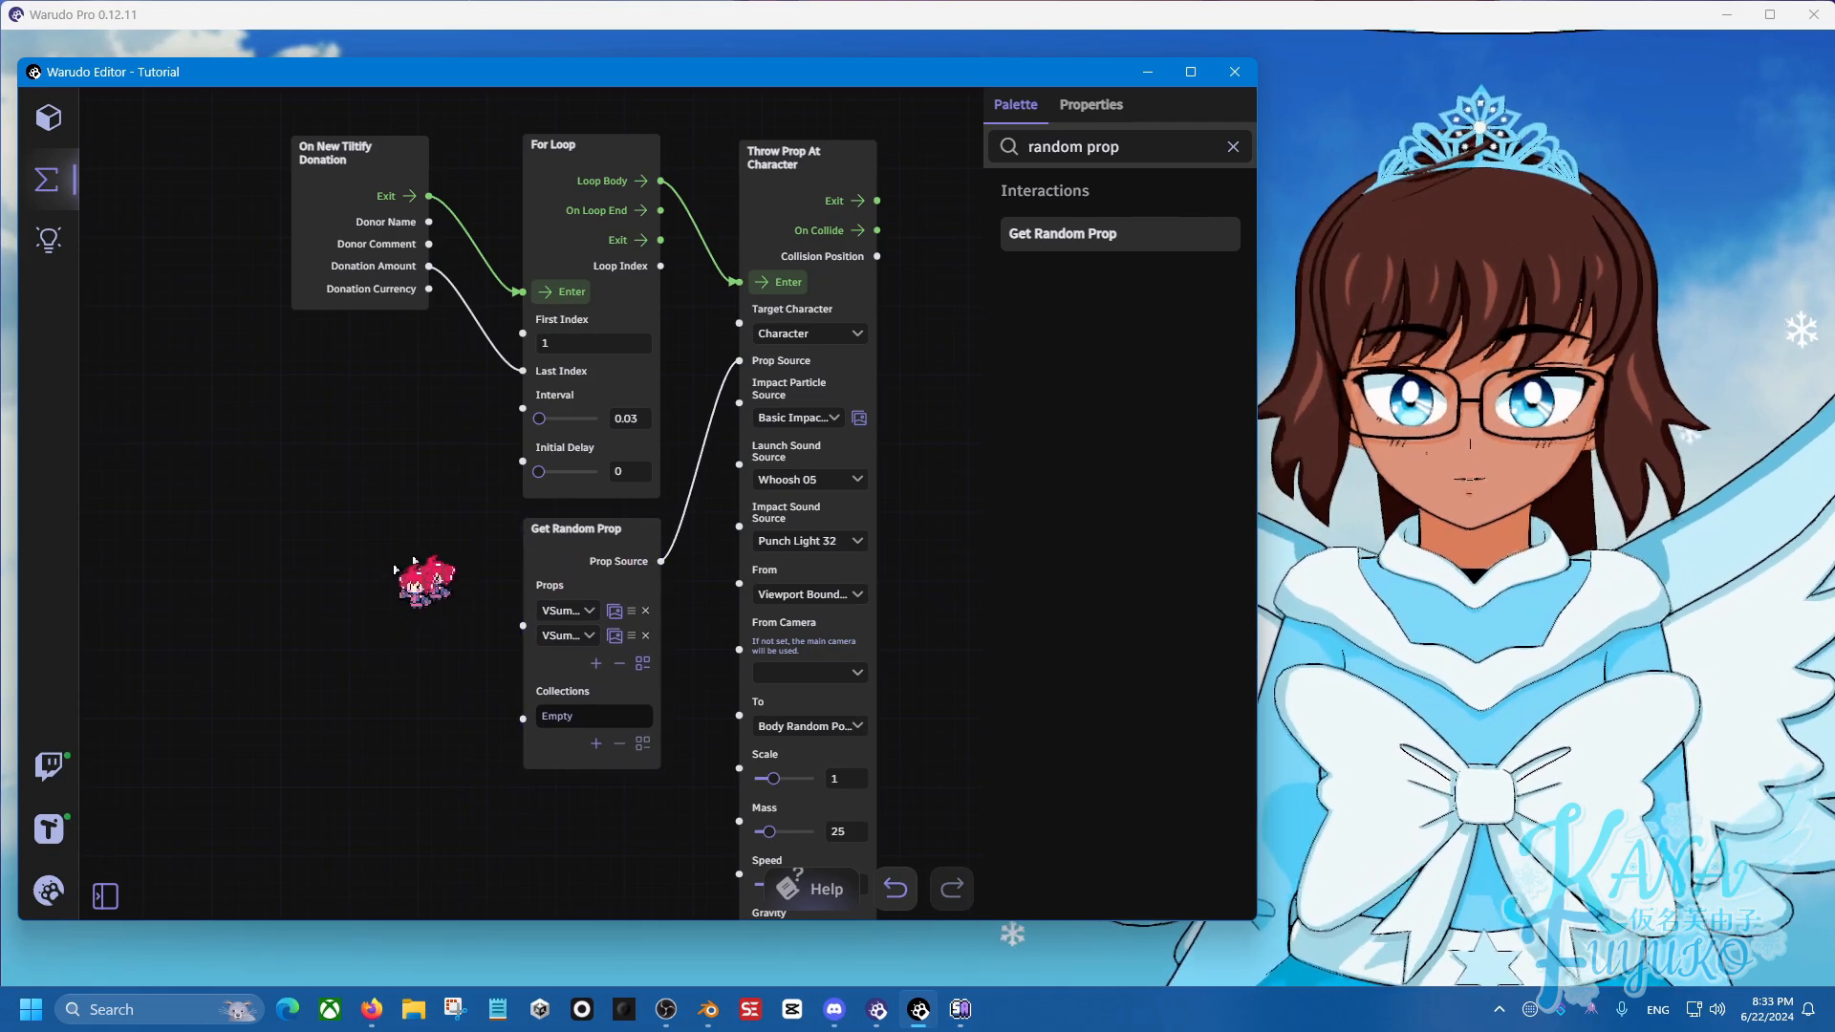
# Find the Get Random Sound node and place two copies, one above the other, beside the For Loop and Get Random Prop nodes.
pyautogui.moveTo(393, 675); pyautogui.dragTo(398, 632)
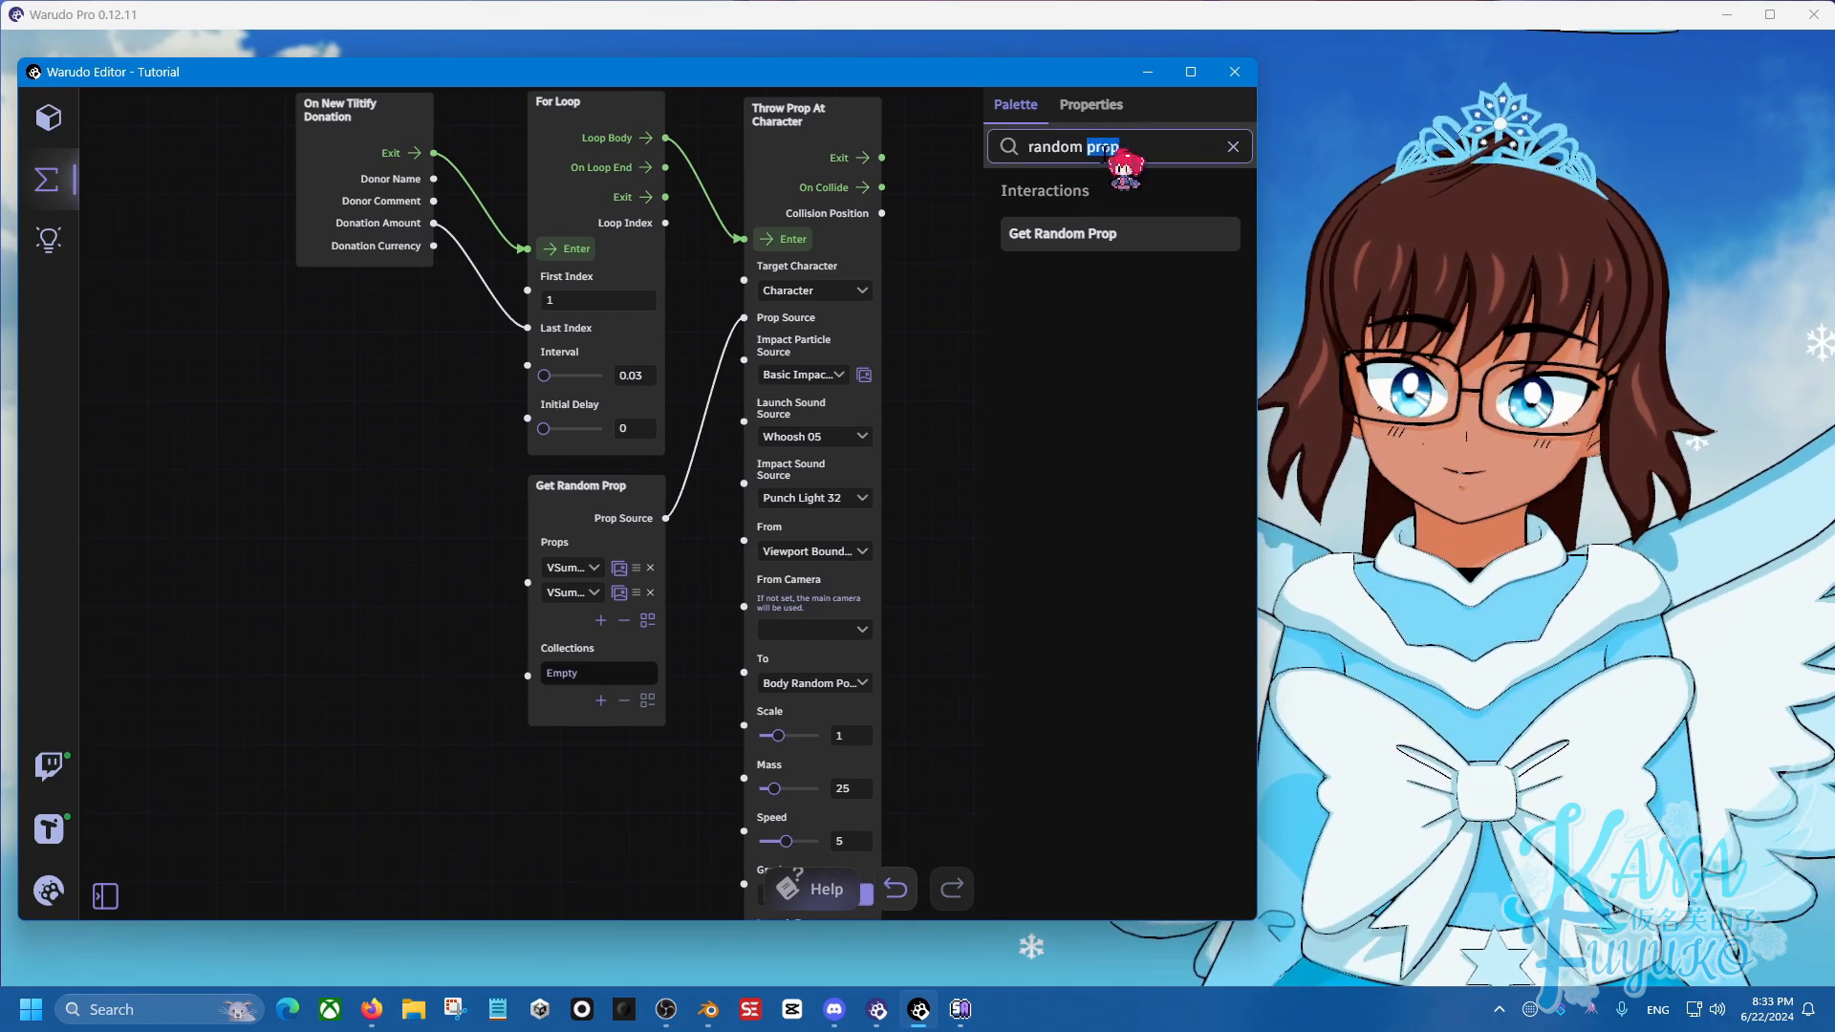
pyautogui.write('sound')
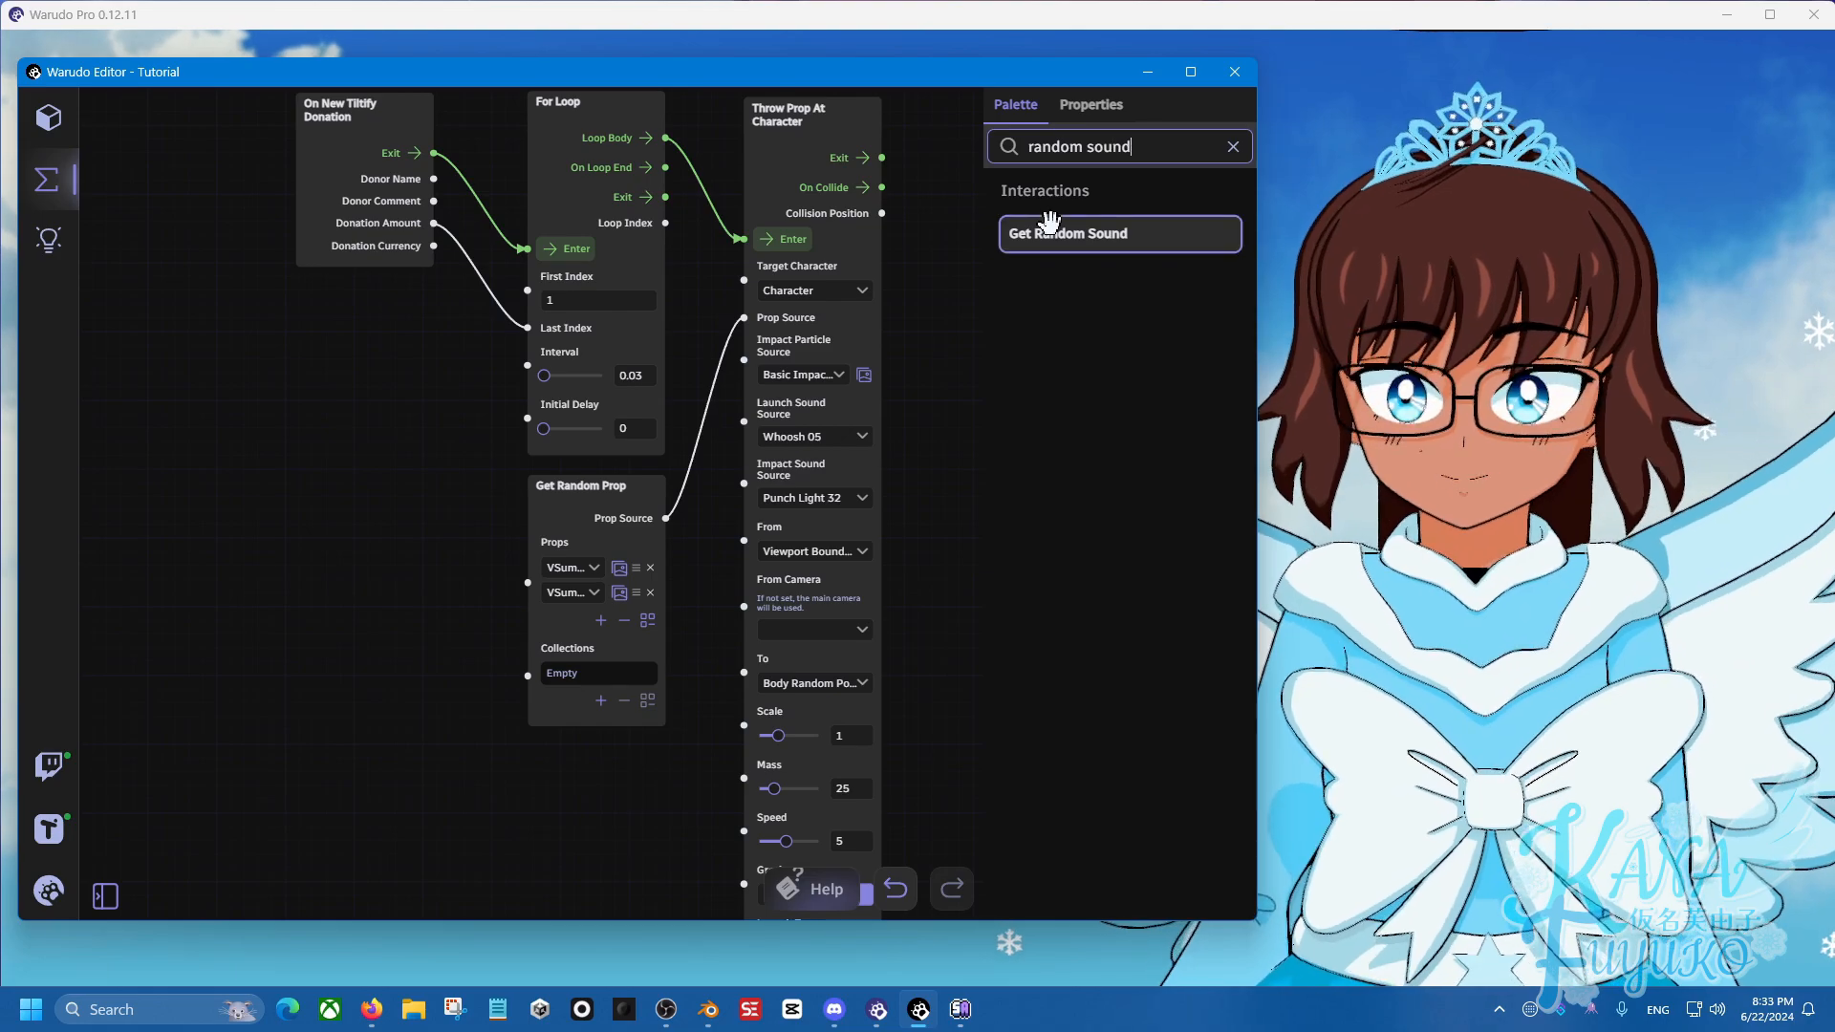
pyautogui.moveTo(1070, 230); pyautogui.dragTo(374, 346)
pyautogui.moveTo(1041, 216); pyautogui.dragTo(371, 590)
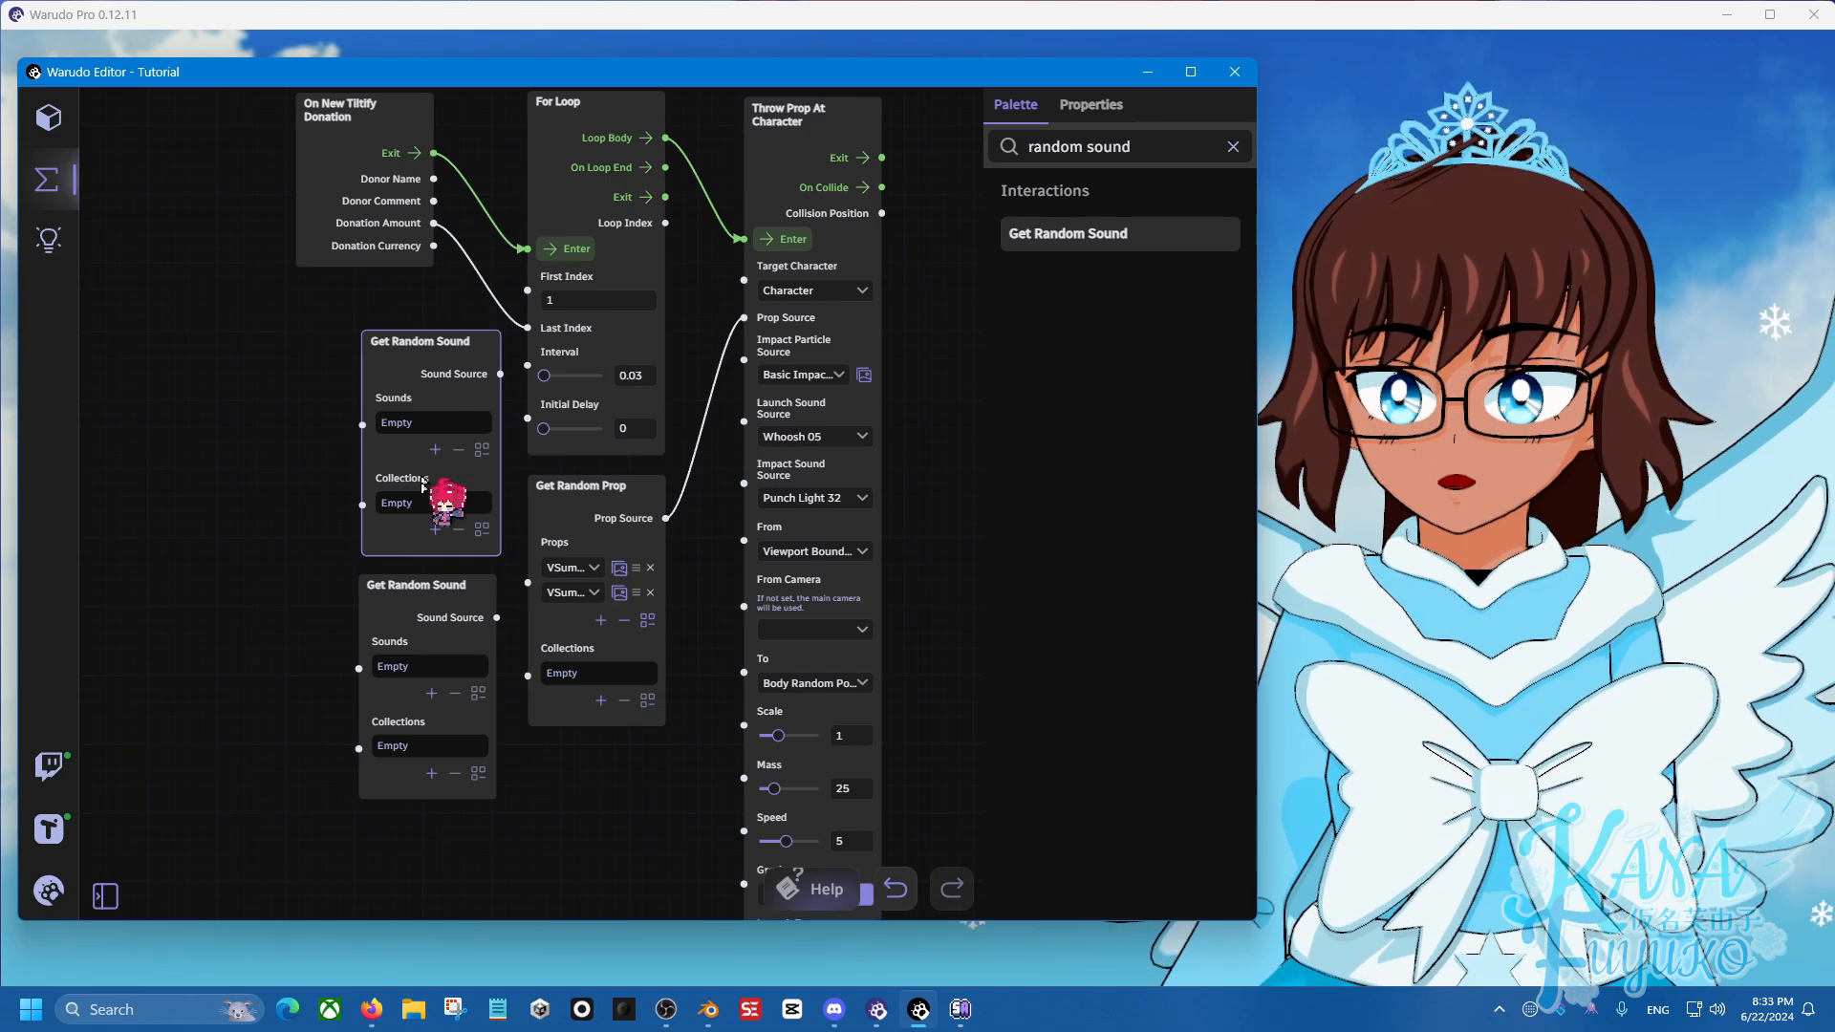
# Add the Light Punches and Medium Punches collections to the upper Get Random Sound node.
pyautogui.click(437, 532)
pyautogui.click(432, 505)
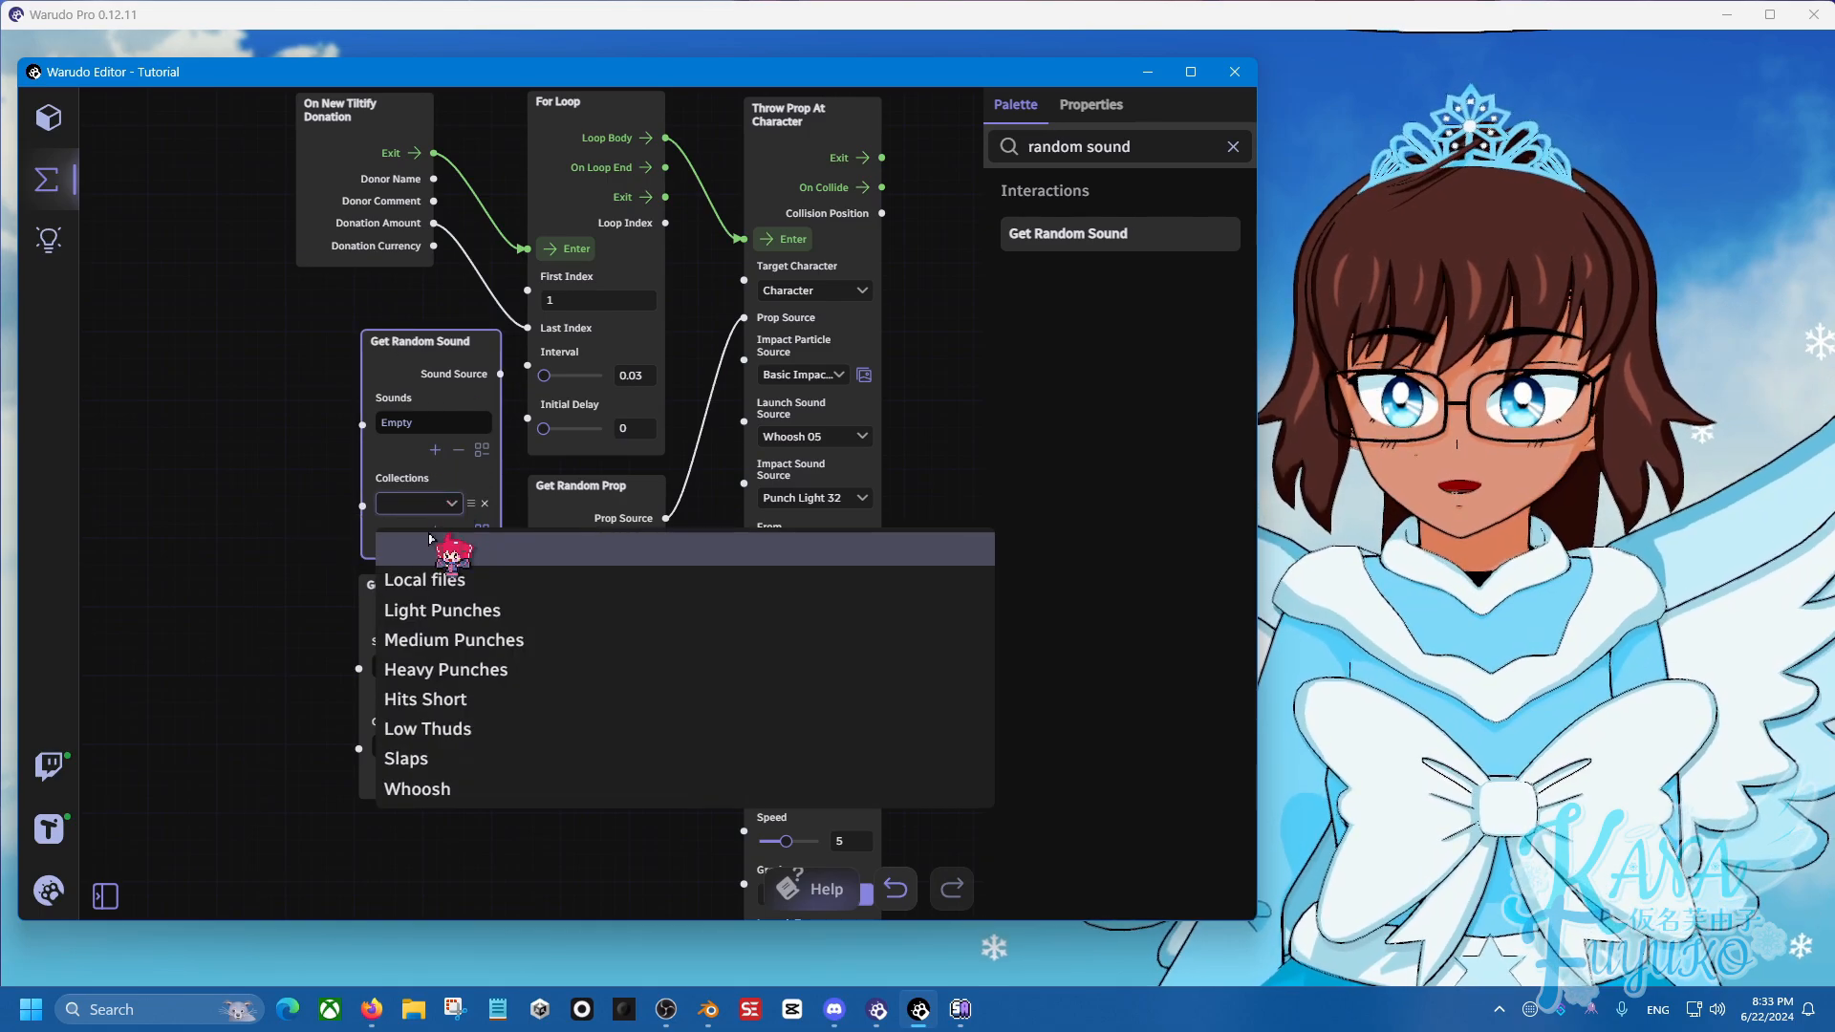
pyautogui.click(450, 612)
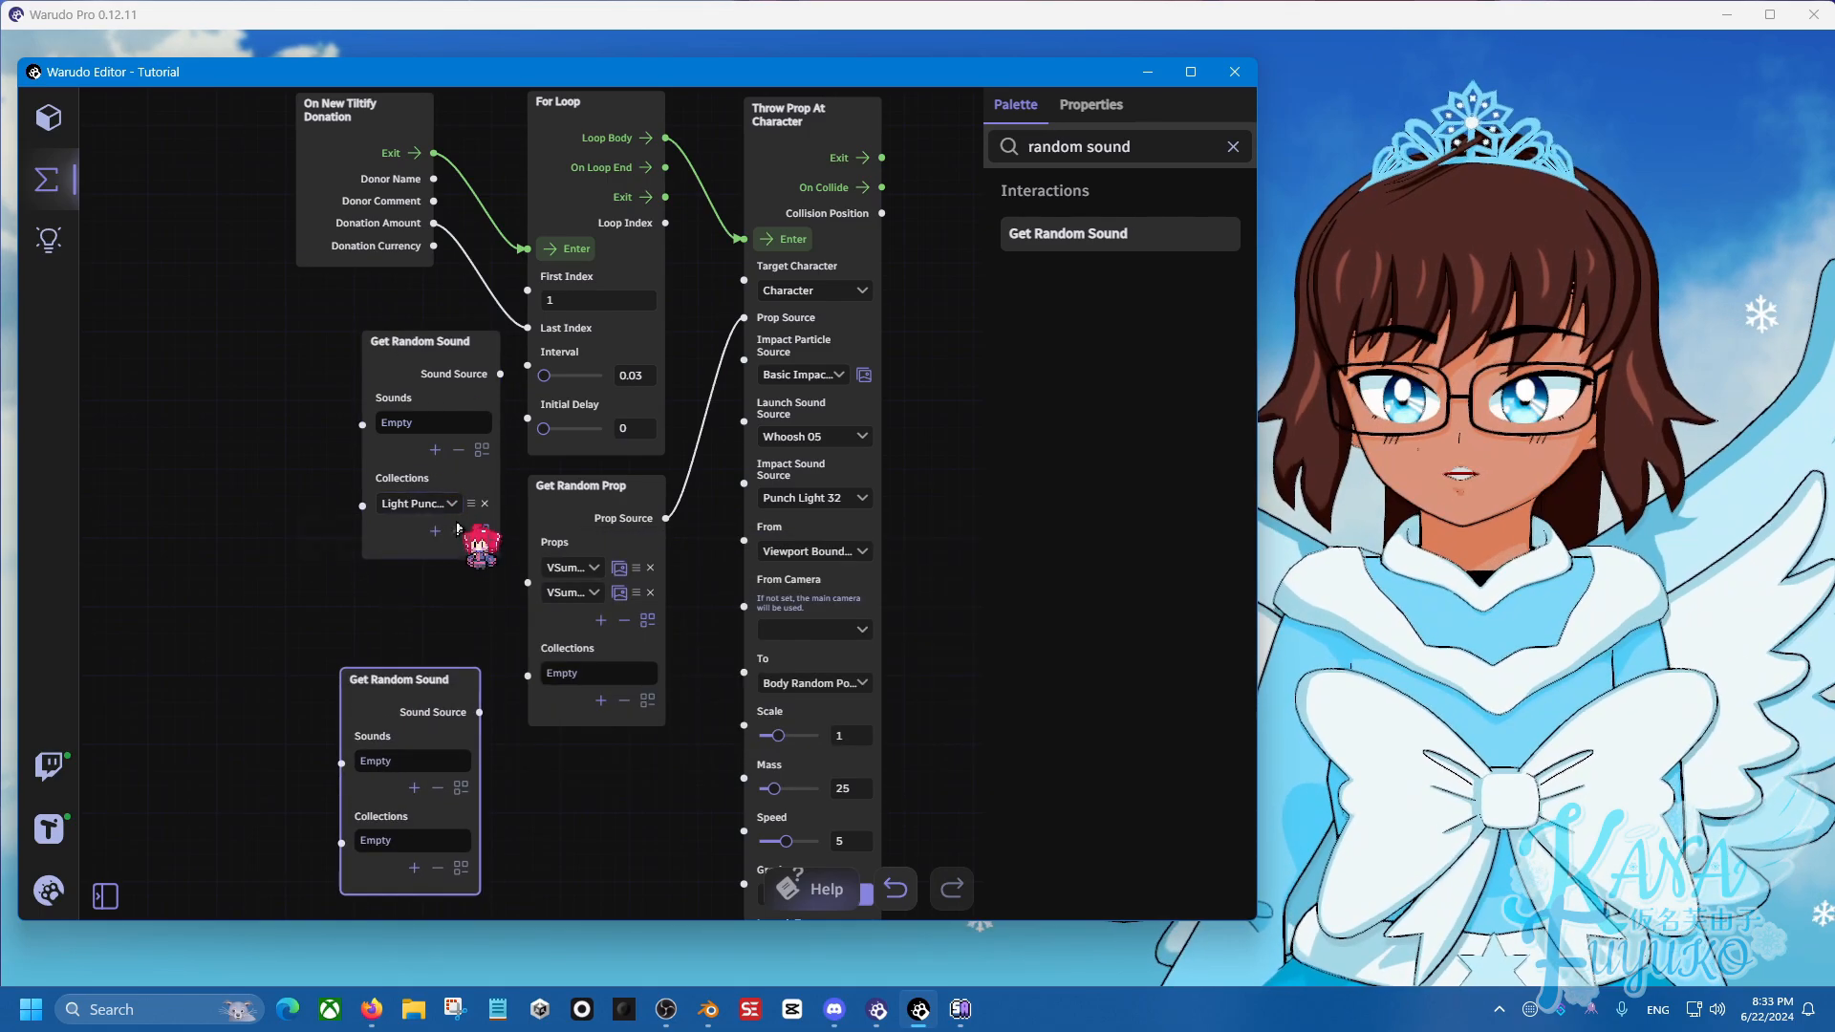
pyautogui.click(437, 532)
pyautogui.click(441, 530)
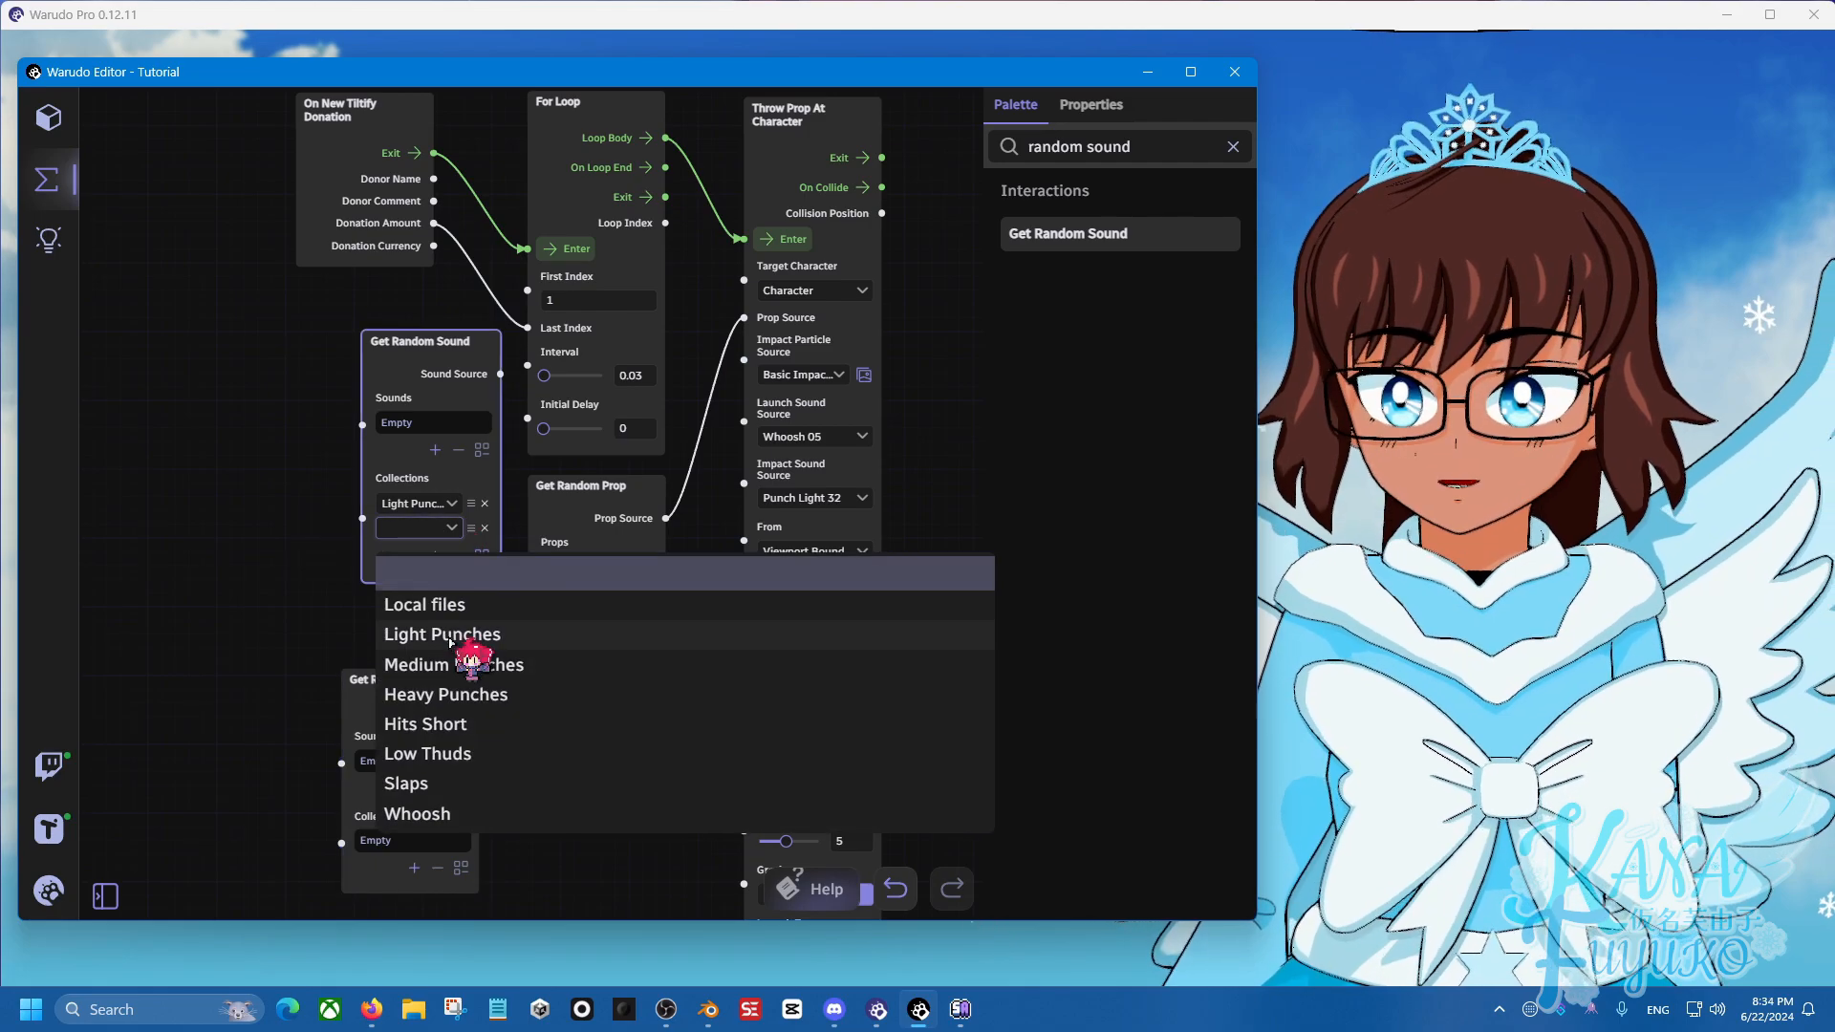
pyautogui.click(449, 664)
# Add the Heavy Punches collection to the upper Get Random Sound node and connect its Sound Source to the throw node's Impact Sound Source.
pyautogui.click(436, 558)
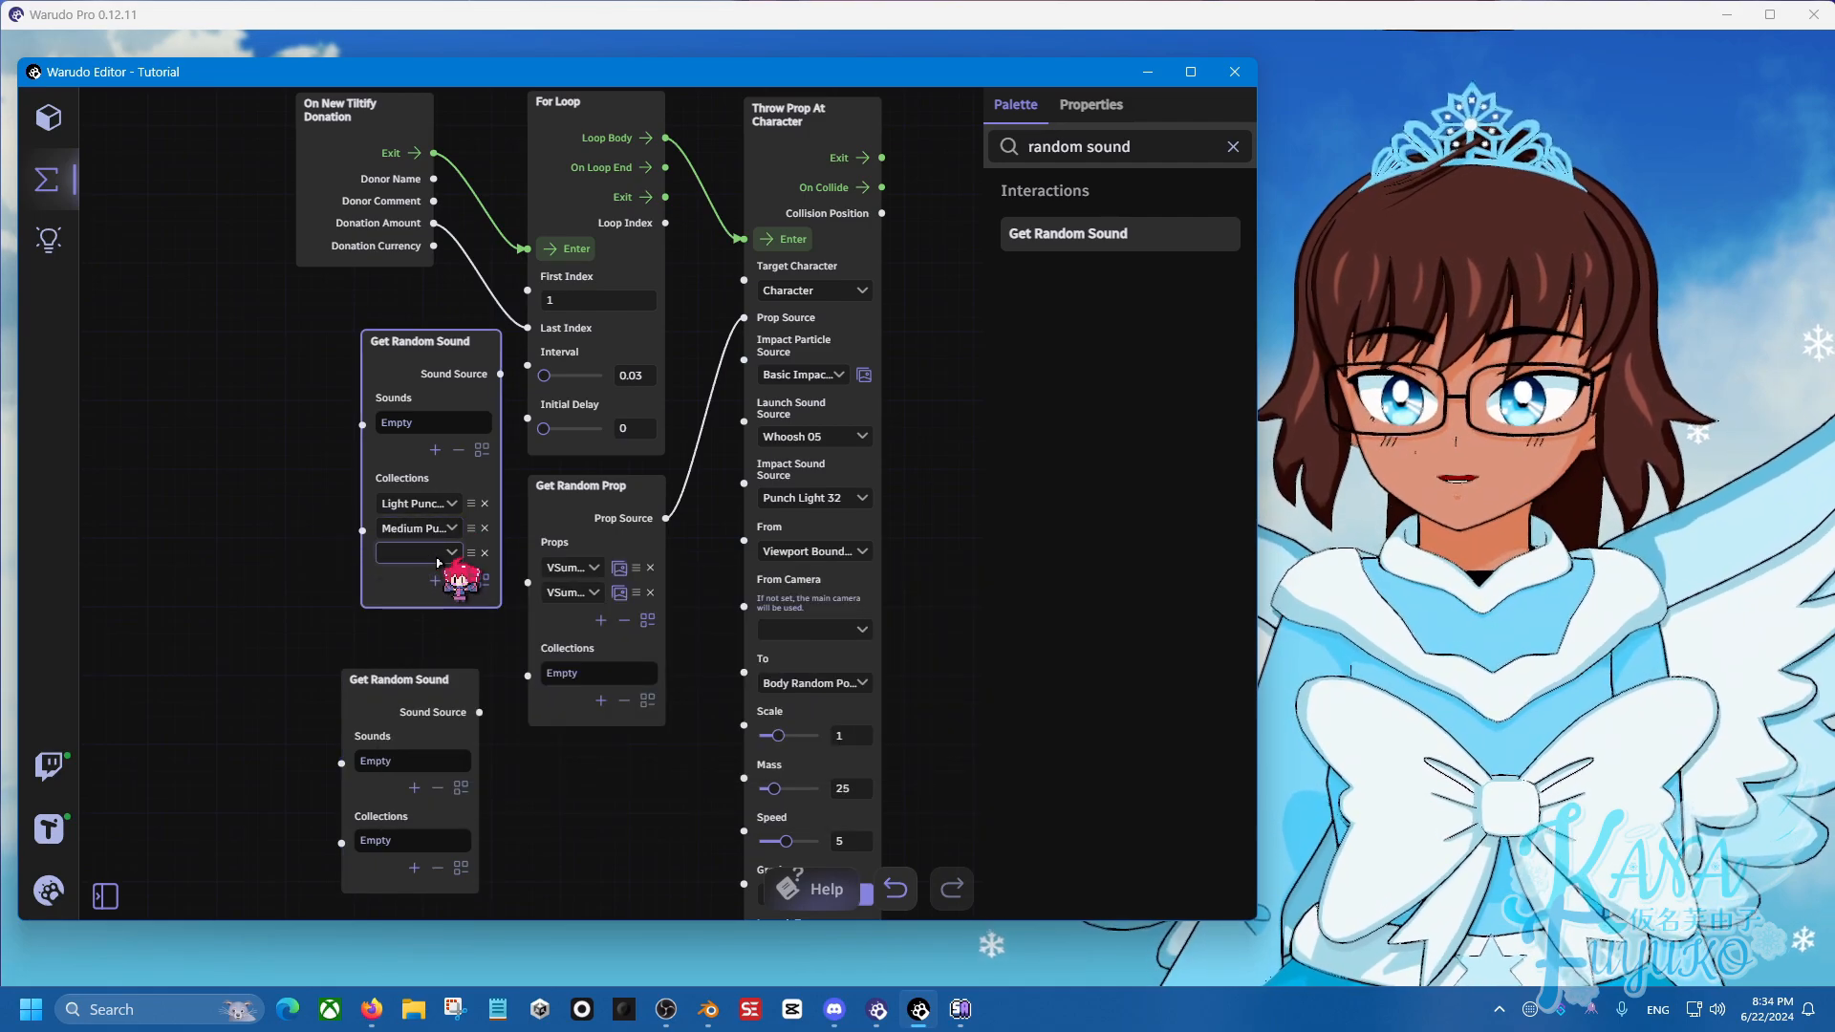
pyautogui.click(438, 554)
pyautogui.click(438, 722)
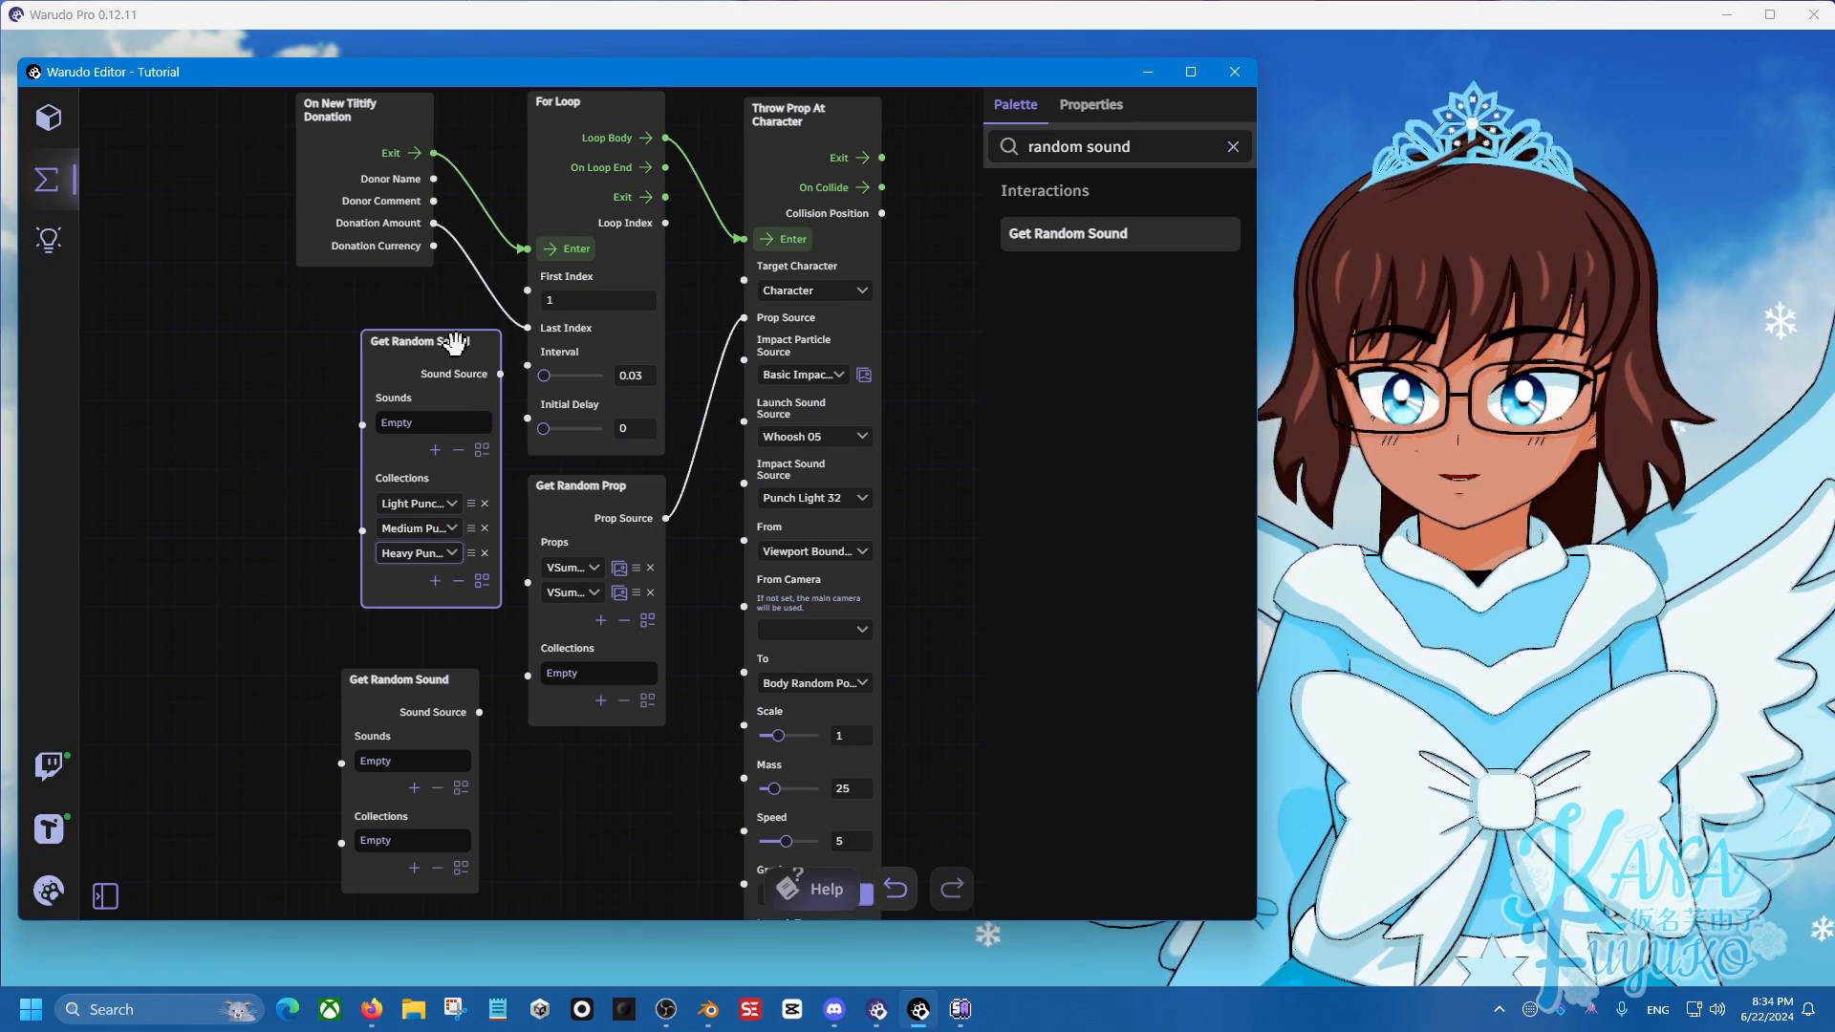
pyautogui.moveTo(500, 371); pyautogui.dragTo(689, 380)
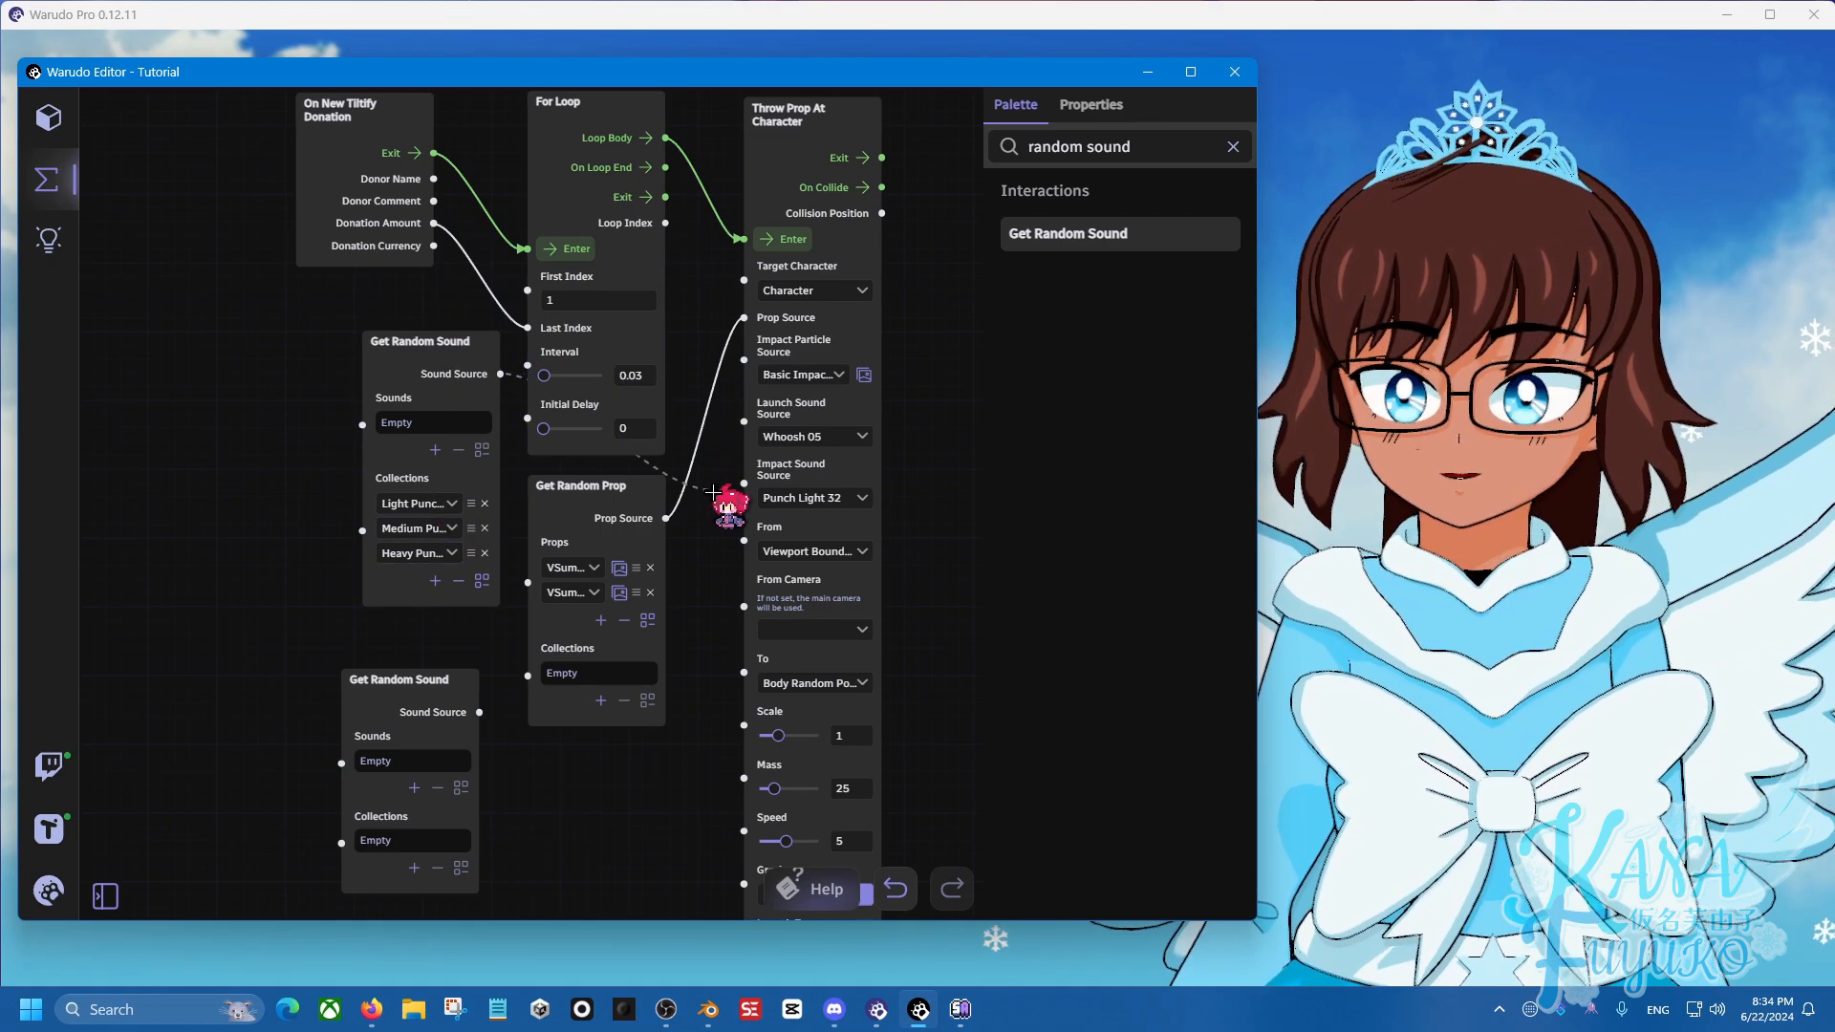
pyautogui.moveTo(713, 492); pyautogui.dragTo(744, 483)
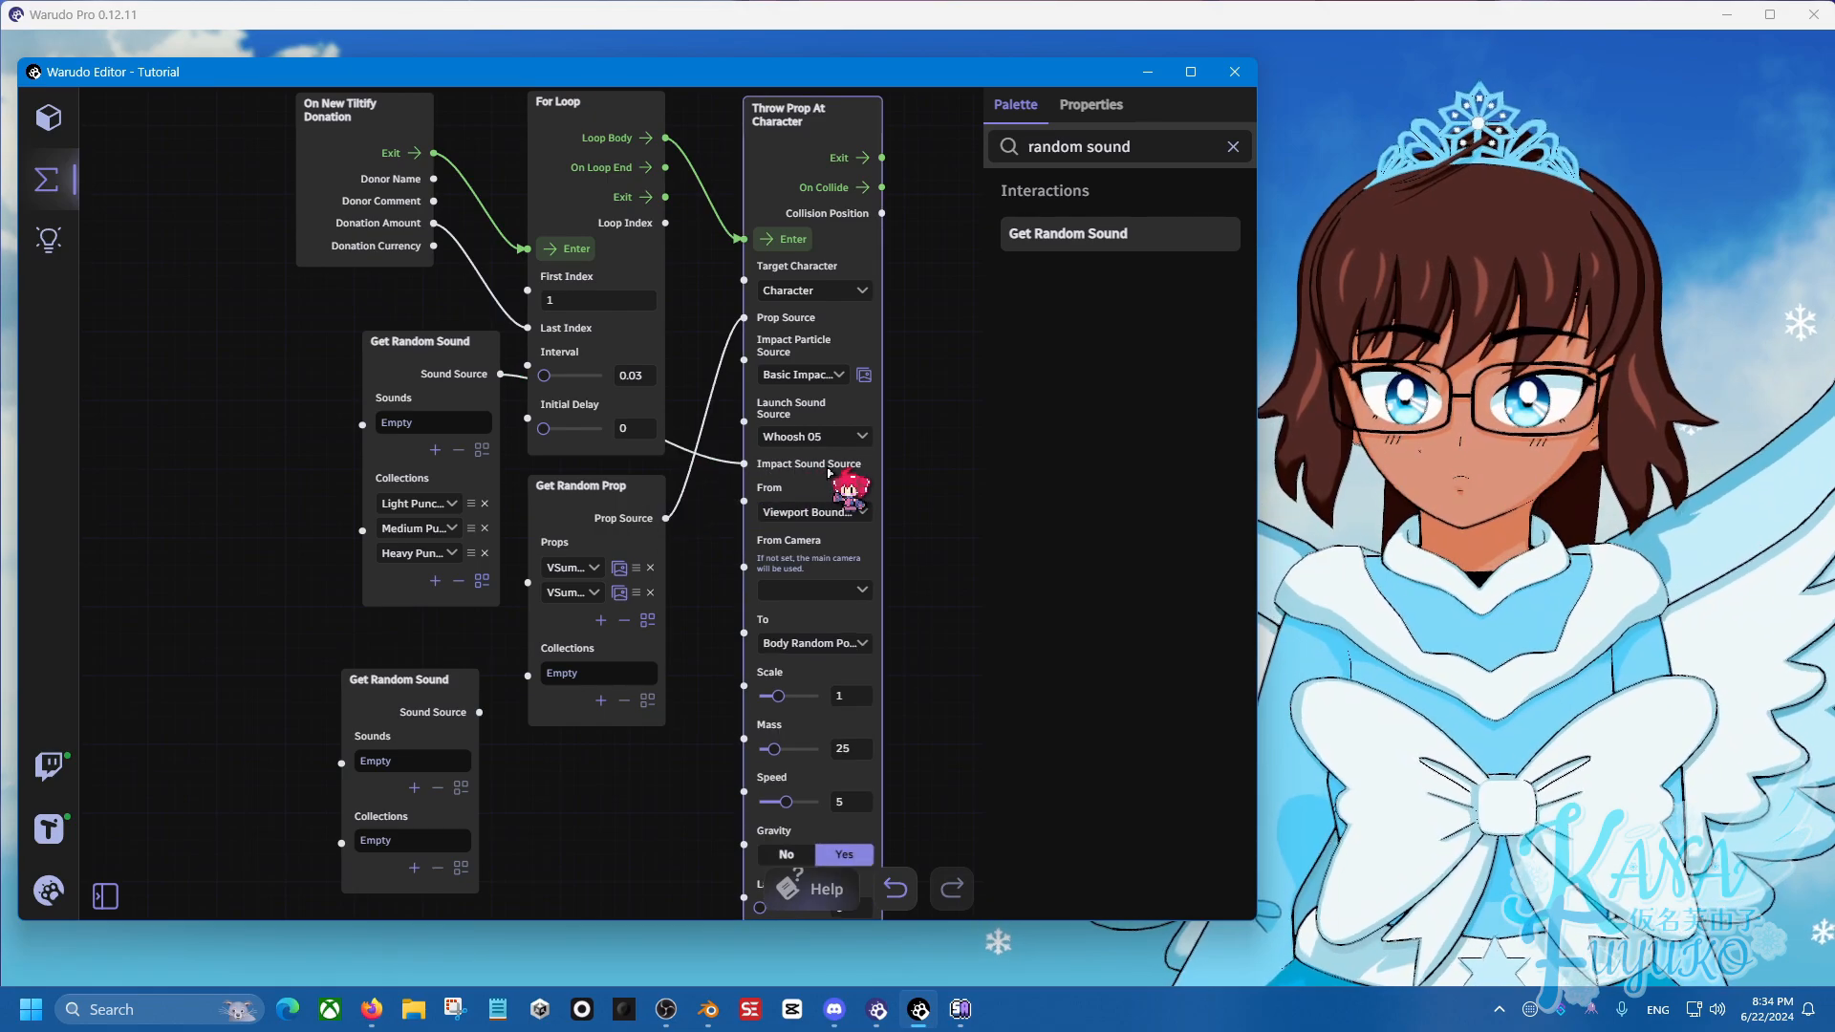
# Place the lower Get Random Sound node under the upper one, add the Whoosh collection and connect its Sound Source to Launch Sound Source.
pyautogui.moveTo(447, 680); pyautogui.dragTo(467, 633)
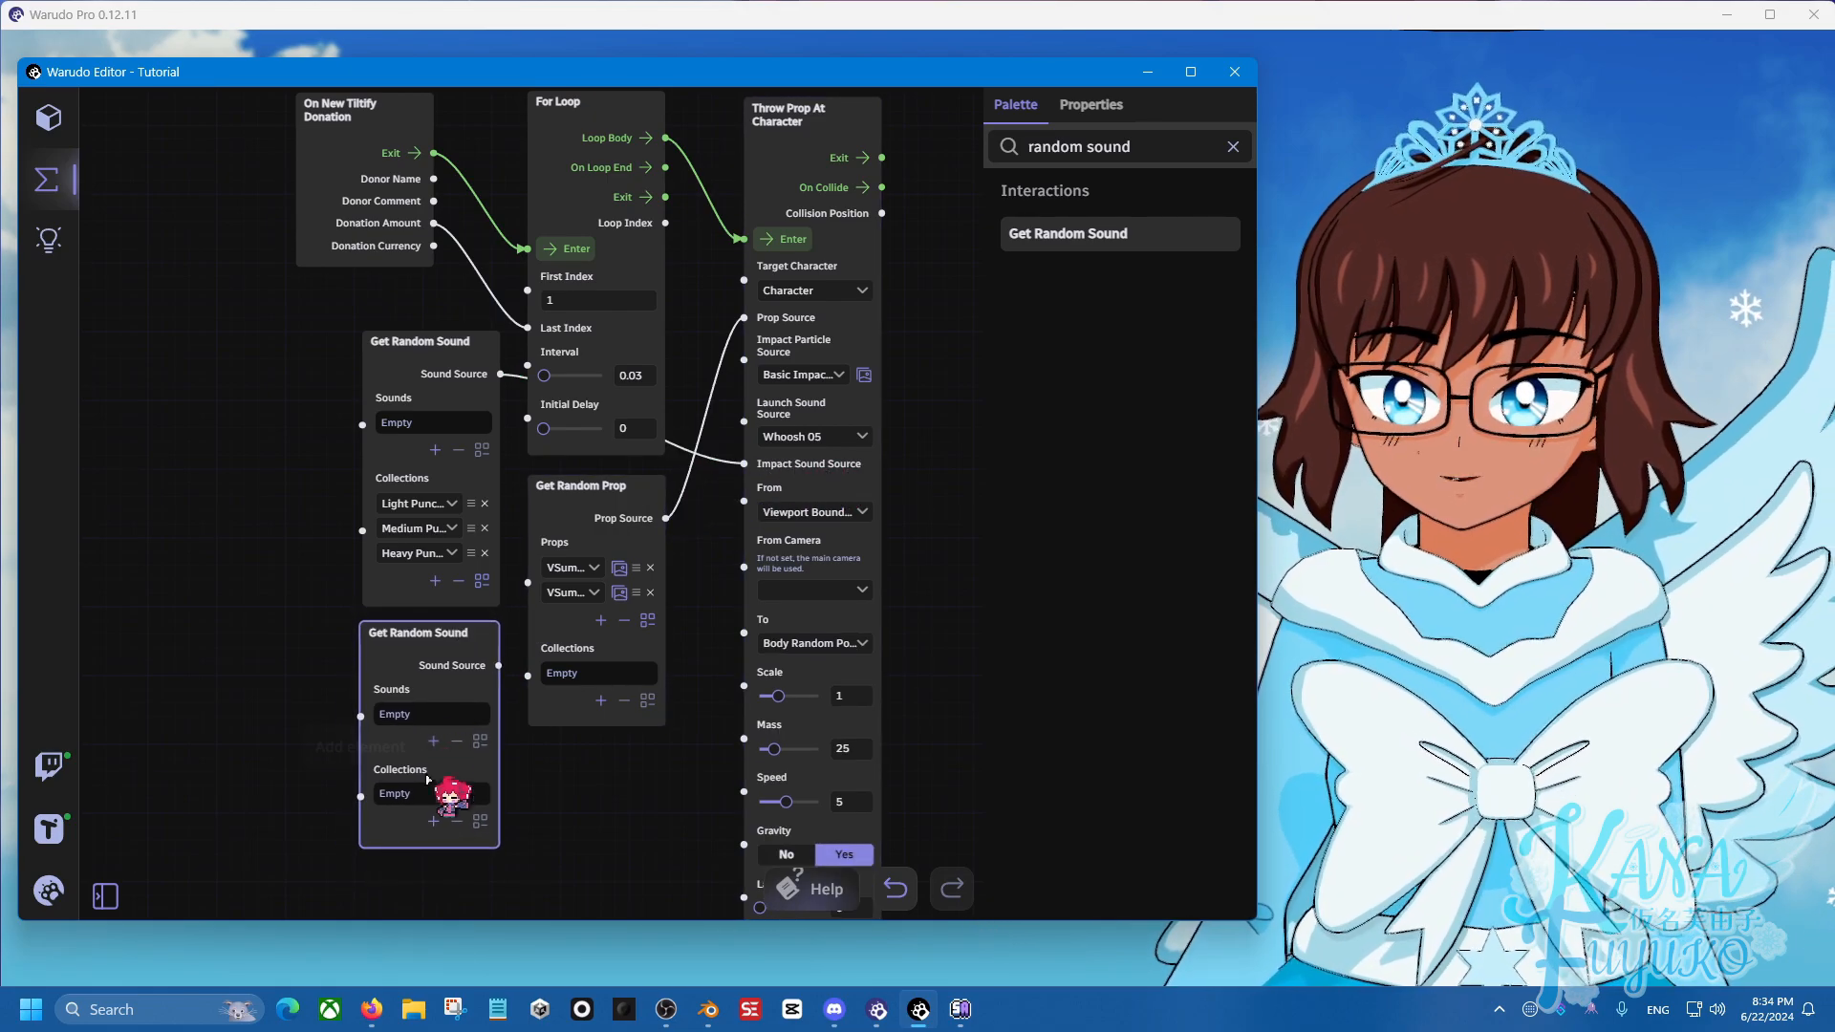
pyautogui.click(433, 820)
pyautogui.click(443, 792)
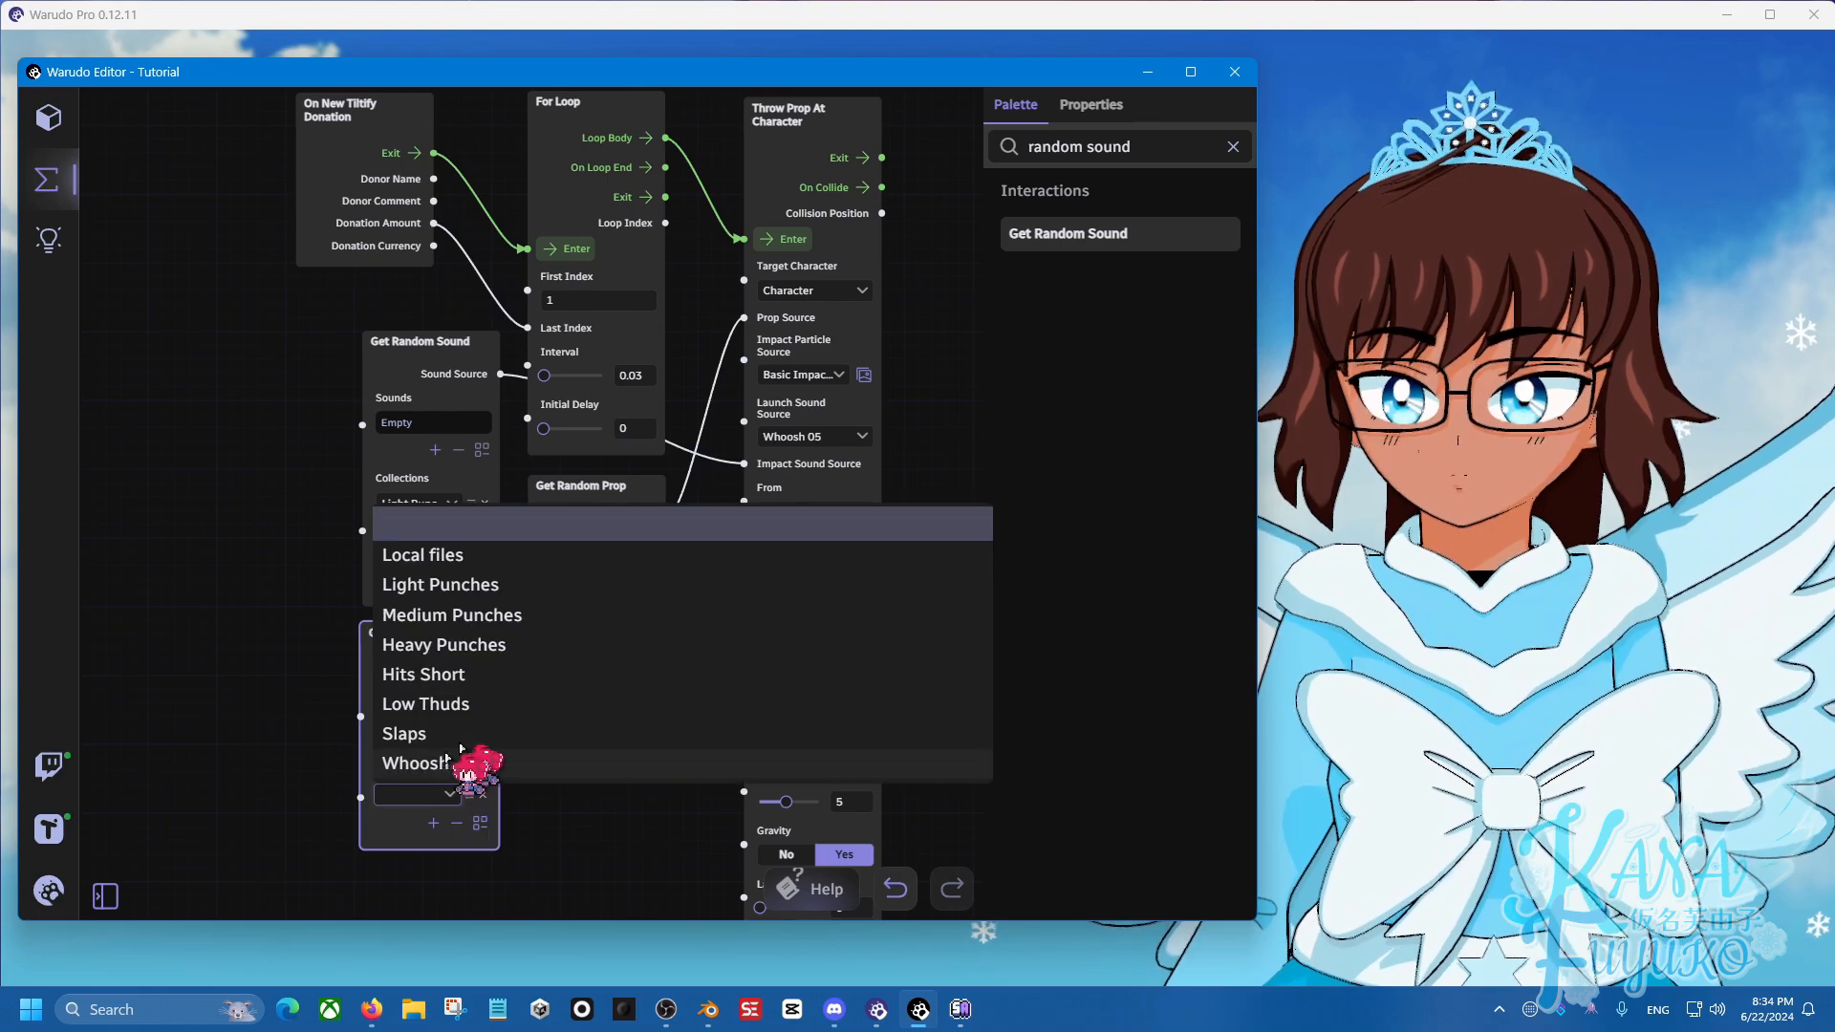
pyautogui.click(469, 764)
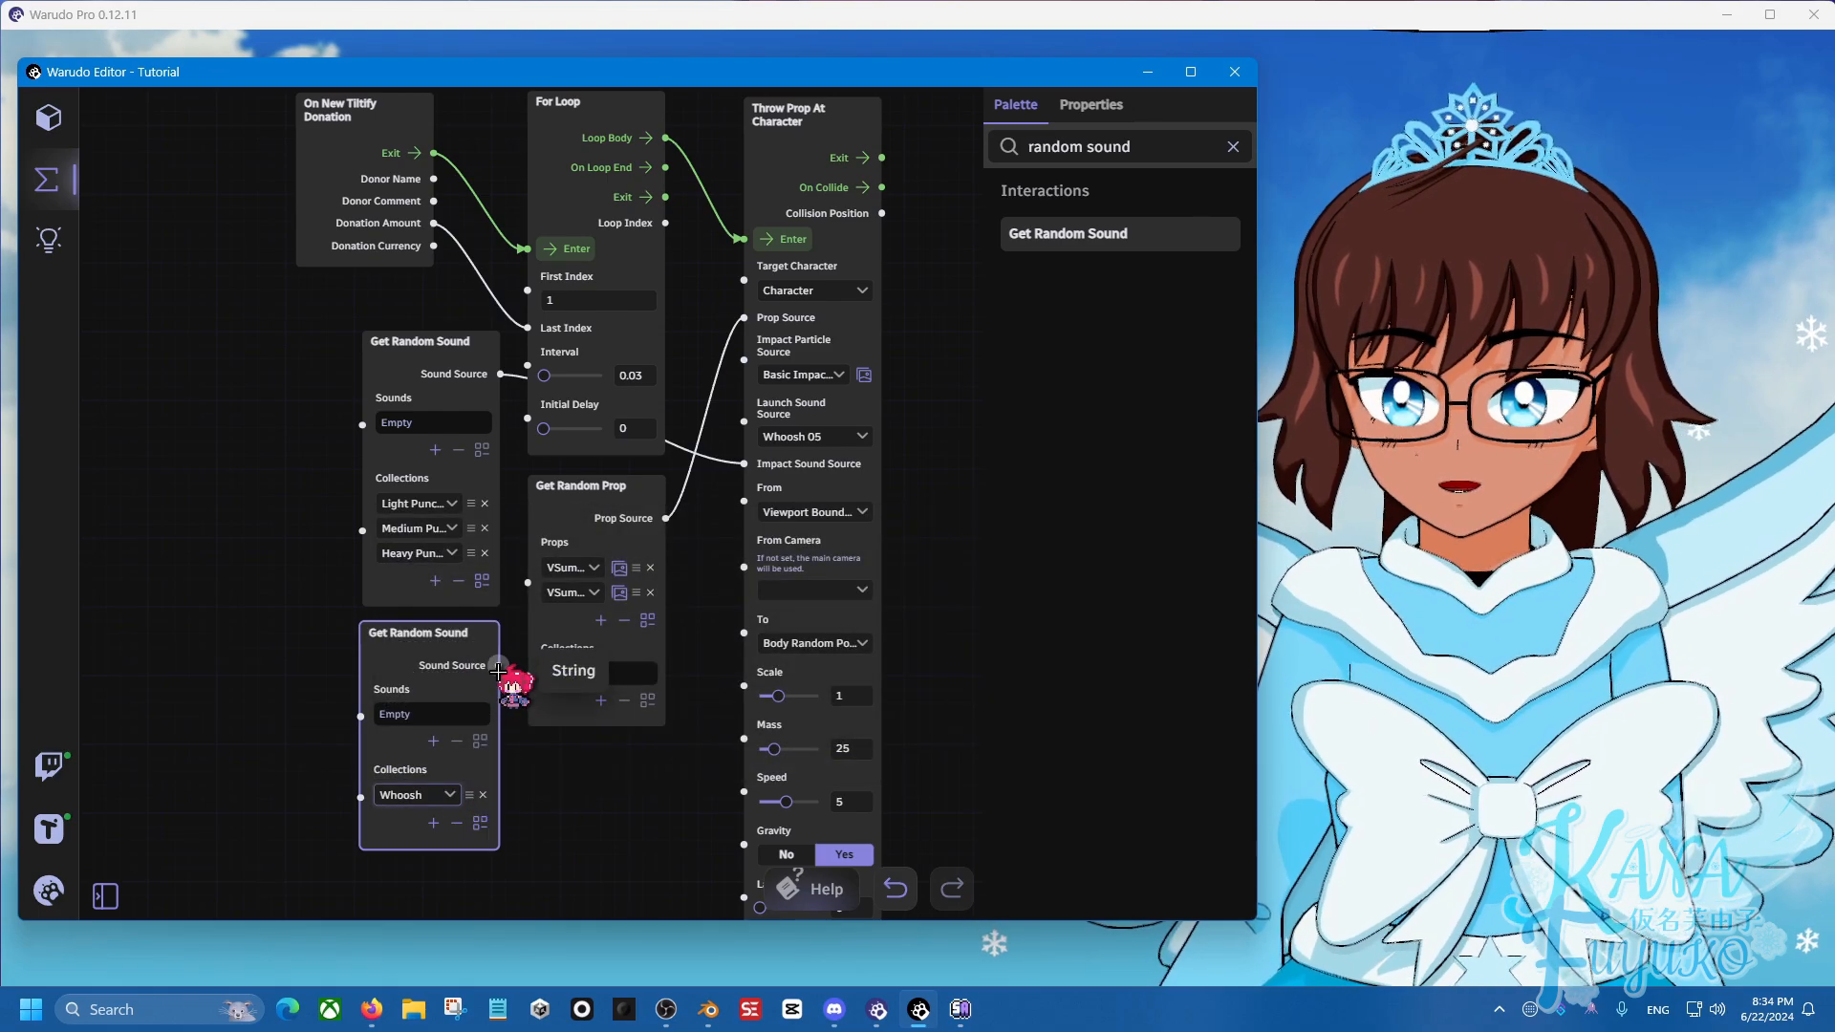
pyautogui.moveTo(493, 660); pyautogui.dragTo(792, 426)
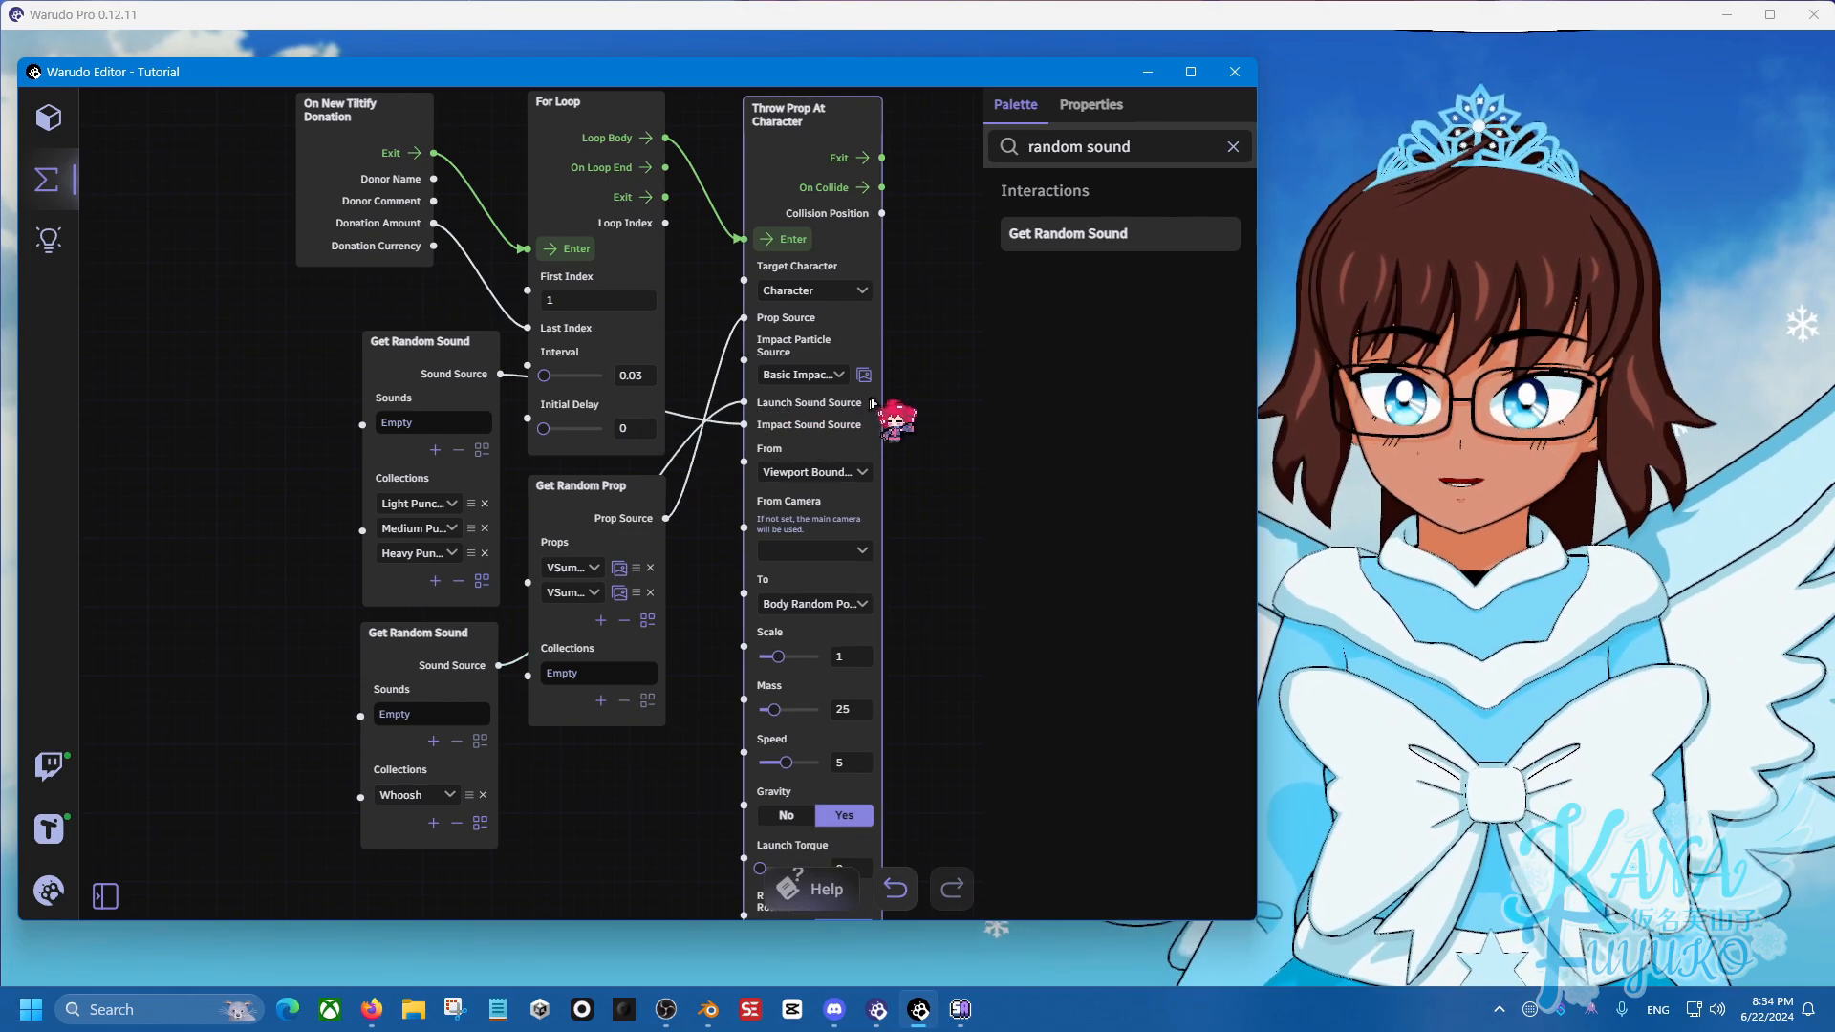
# Add a Get Random Particle node below Get Random Prop and connect its Particle Source to the throw node's Impact Particle Source.
pyautogui.scroll(-1, 567, 807)
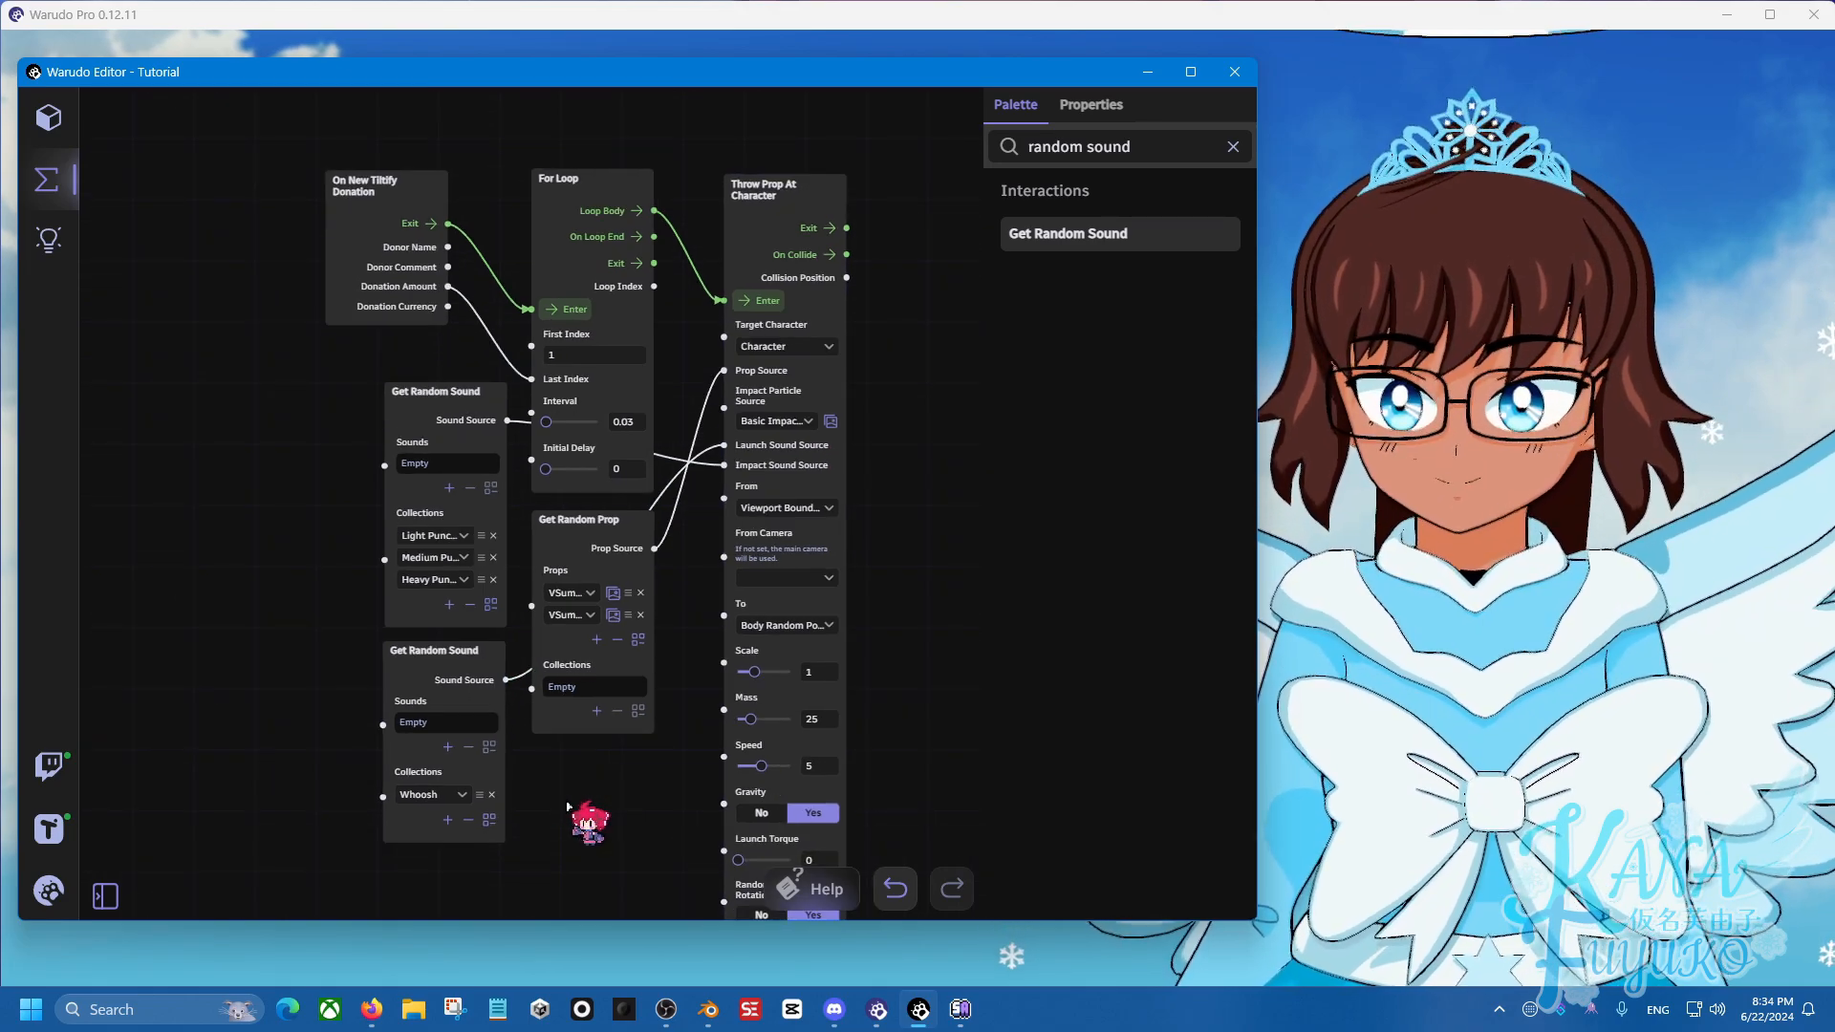
pyautogui.moveTo(566, 807); pyautogui.dragTo(572, 631)
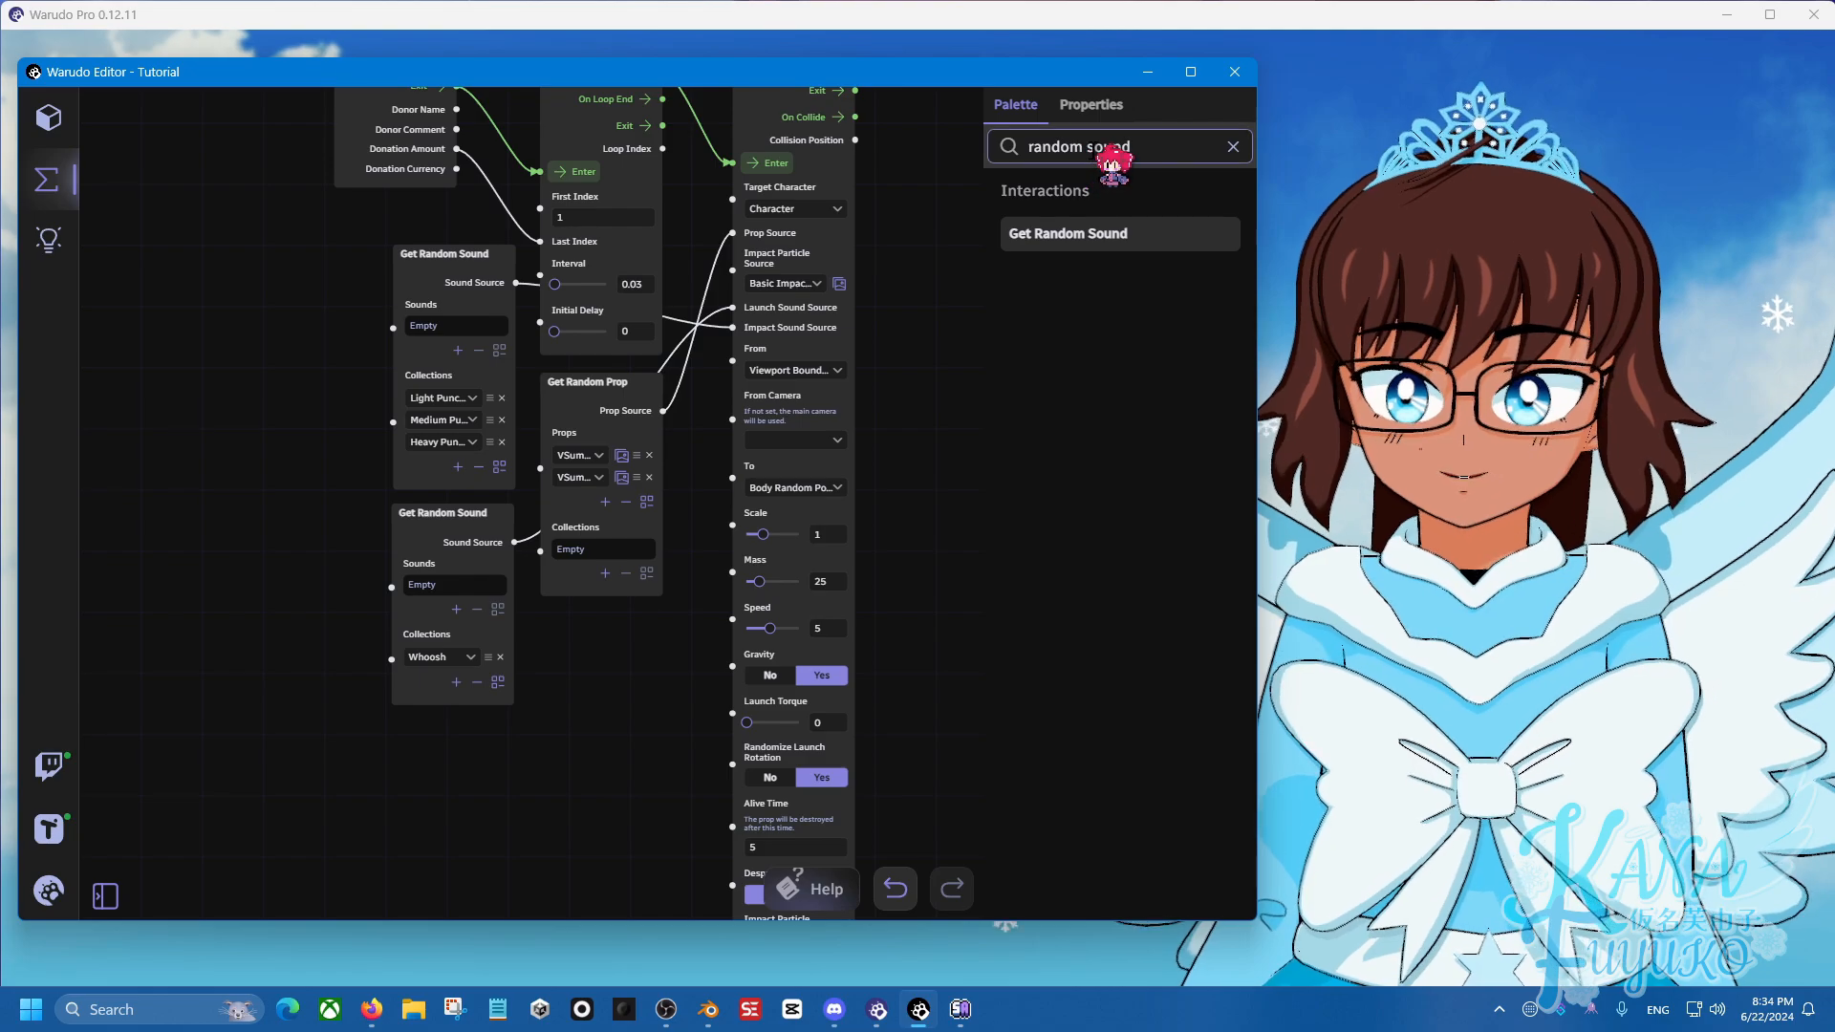
pyautogui.moveTo(1086, 146); pyautogui.dragTo(1192, 142)
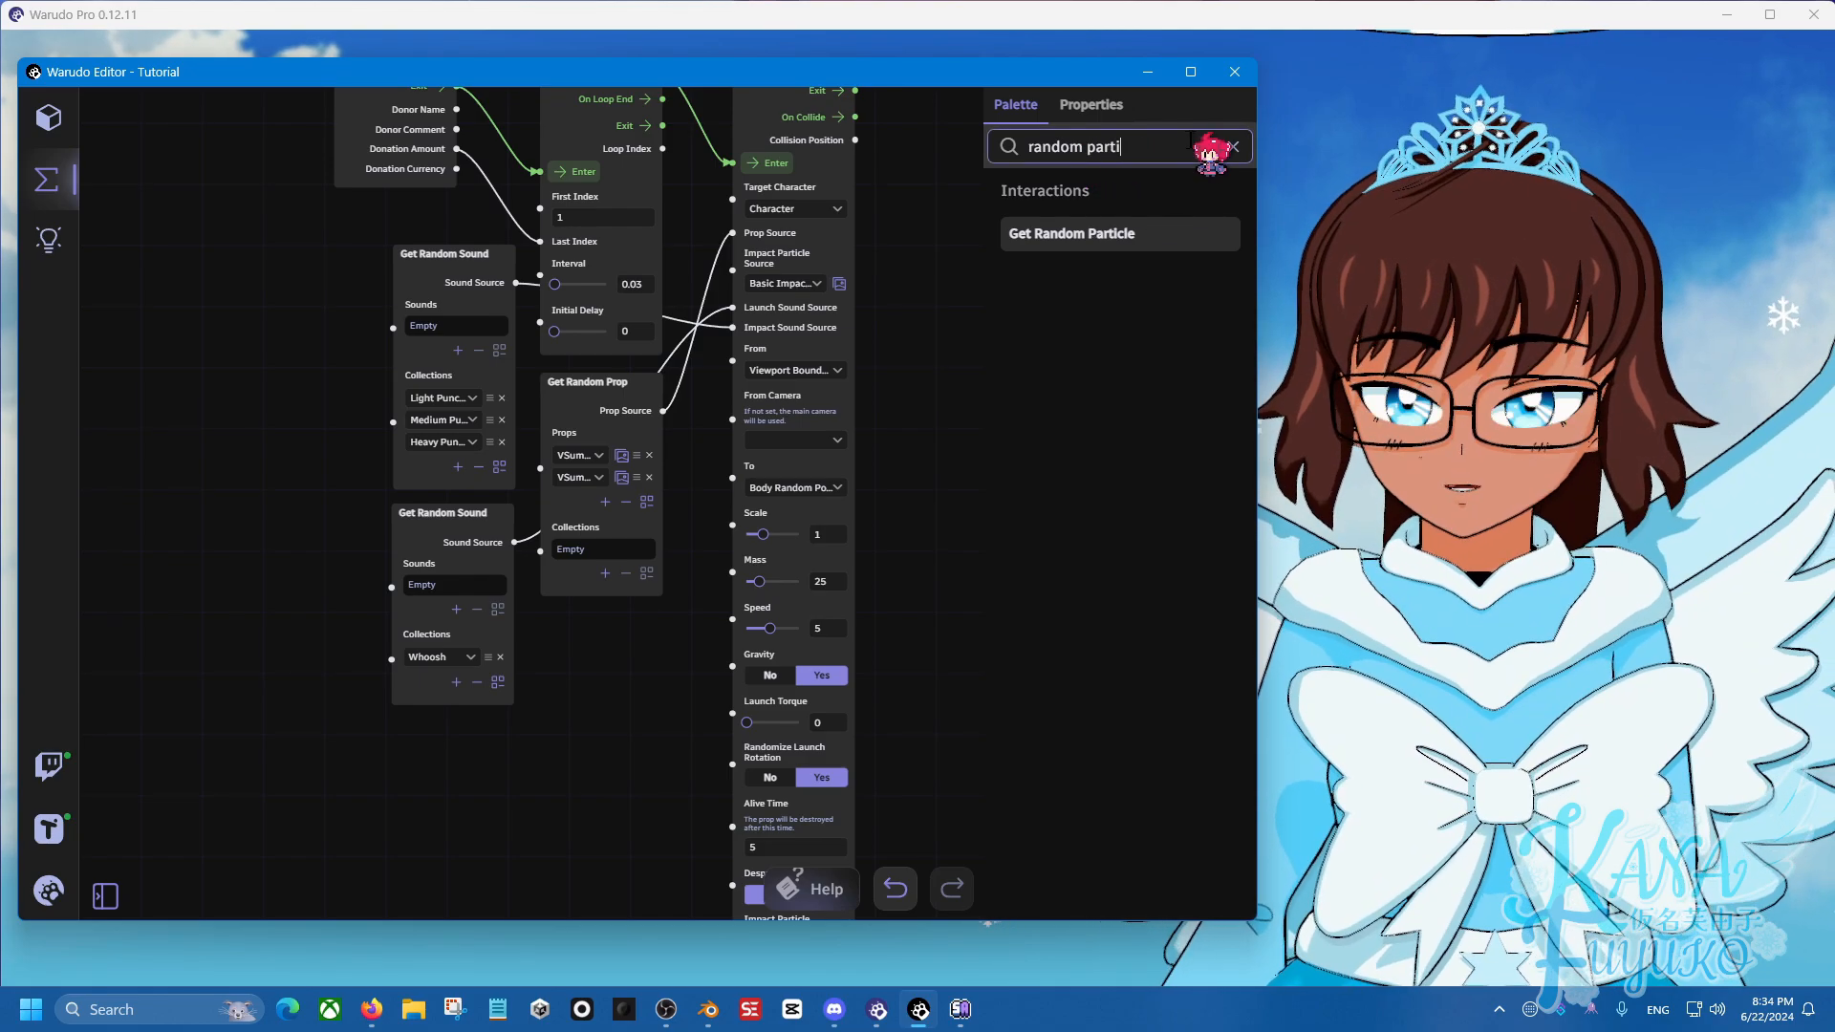
pyautogui.moveTo(1160, 239); pyautogui.dragTo(750, 266)
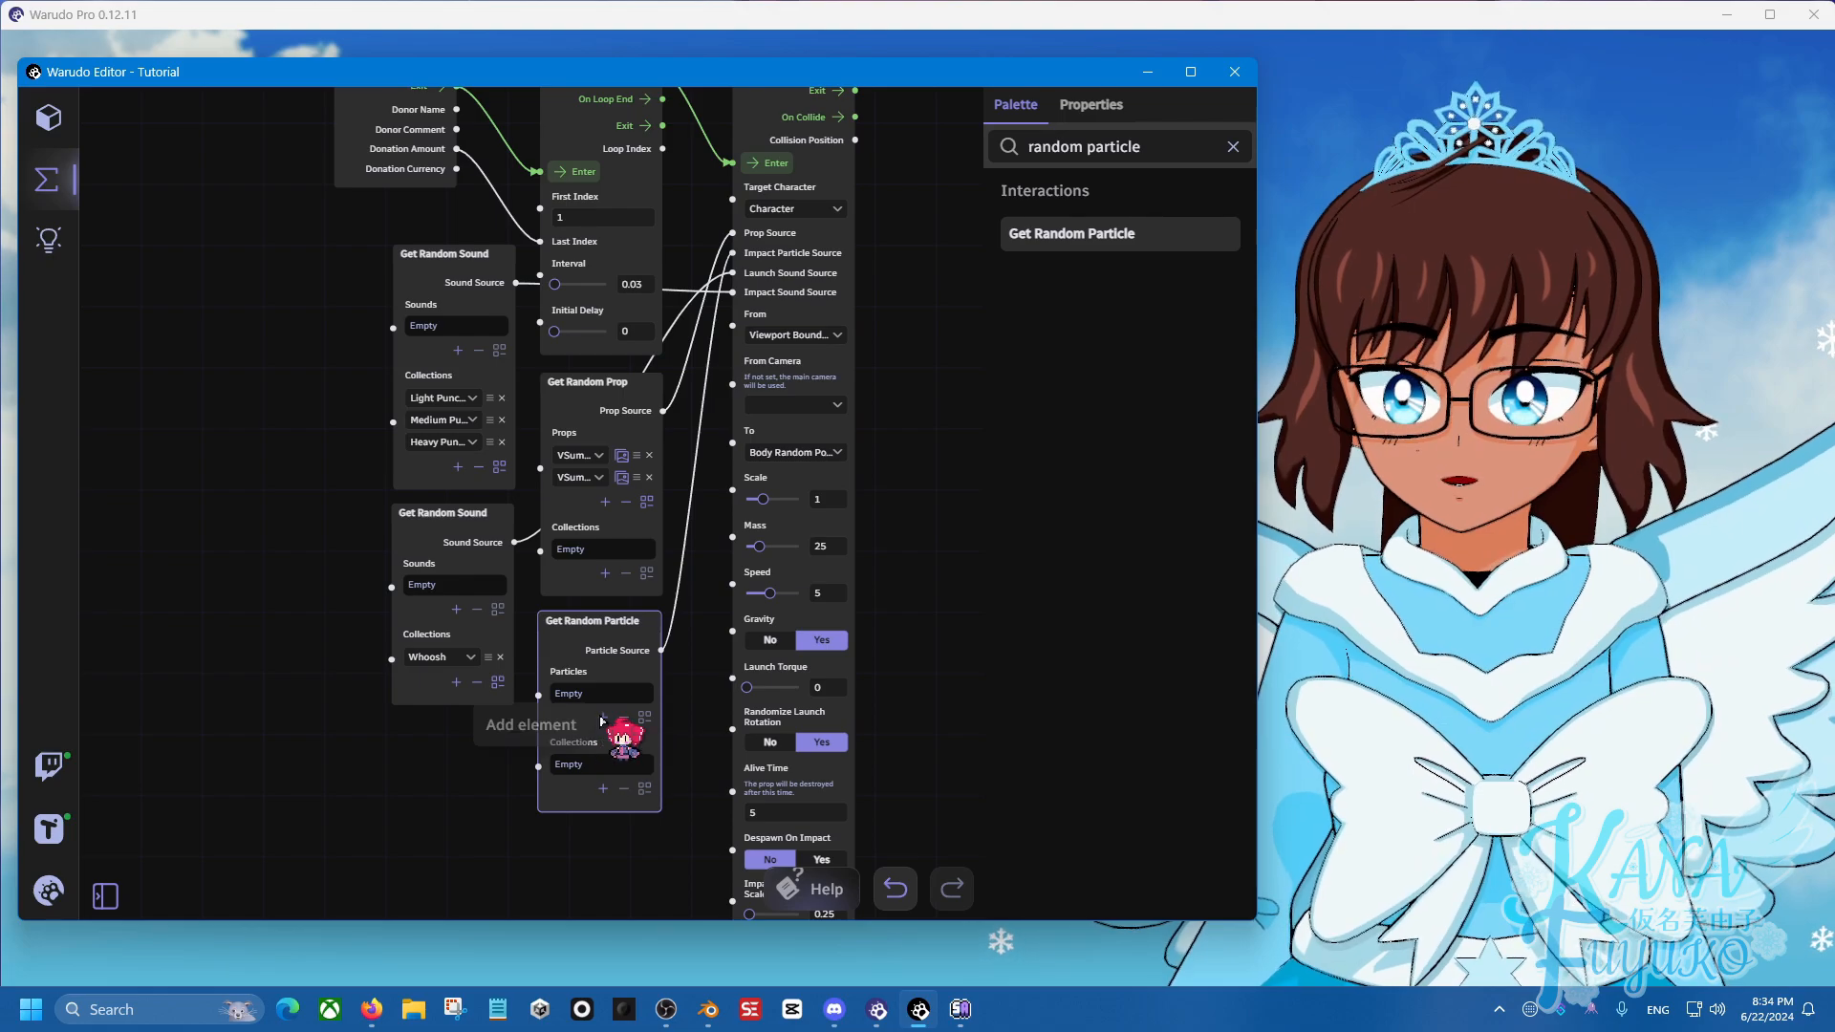
# Add the Basic Impact collection to the Get Random Particle node and look through the other available particle collections.
pyautogui.click(604, 786)
pyautogui.click(600, 764)
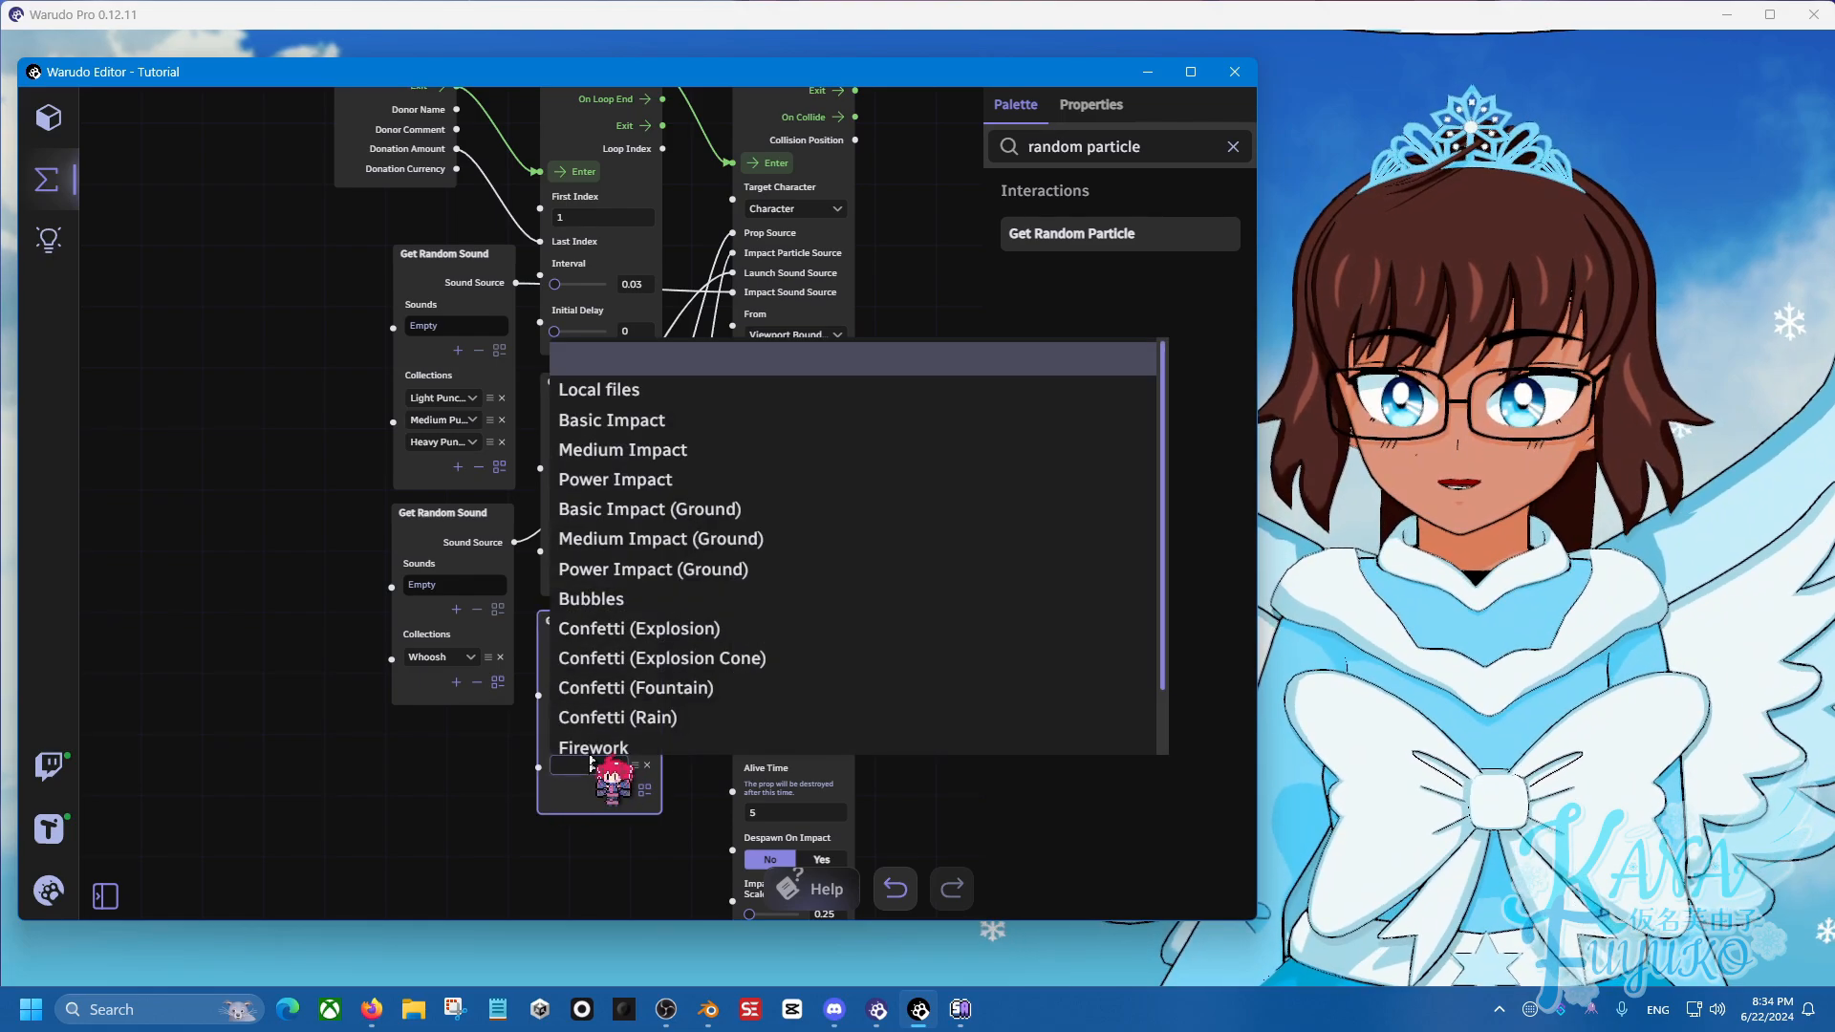
pyautogui.click(659, 424)
pyautogui.click(592, 765)
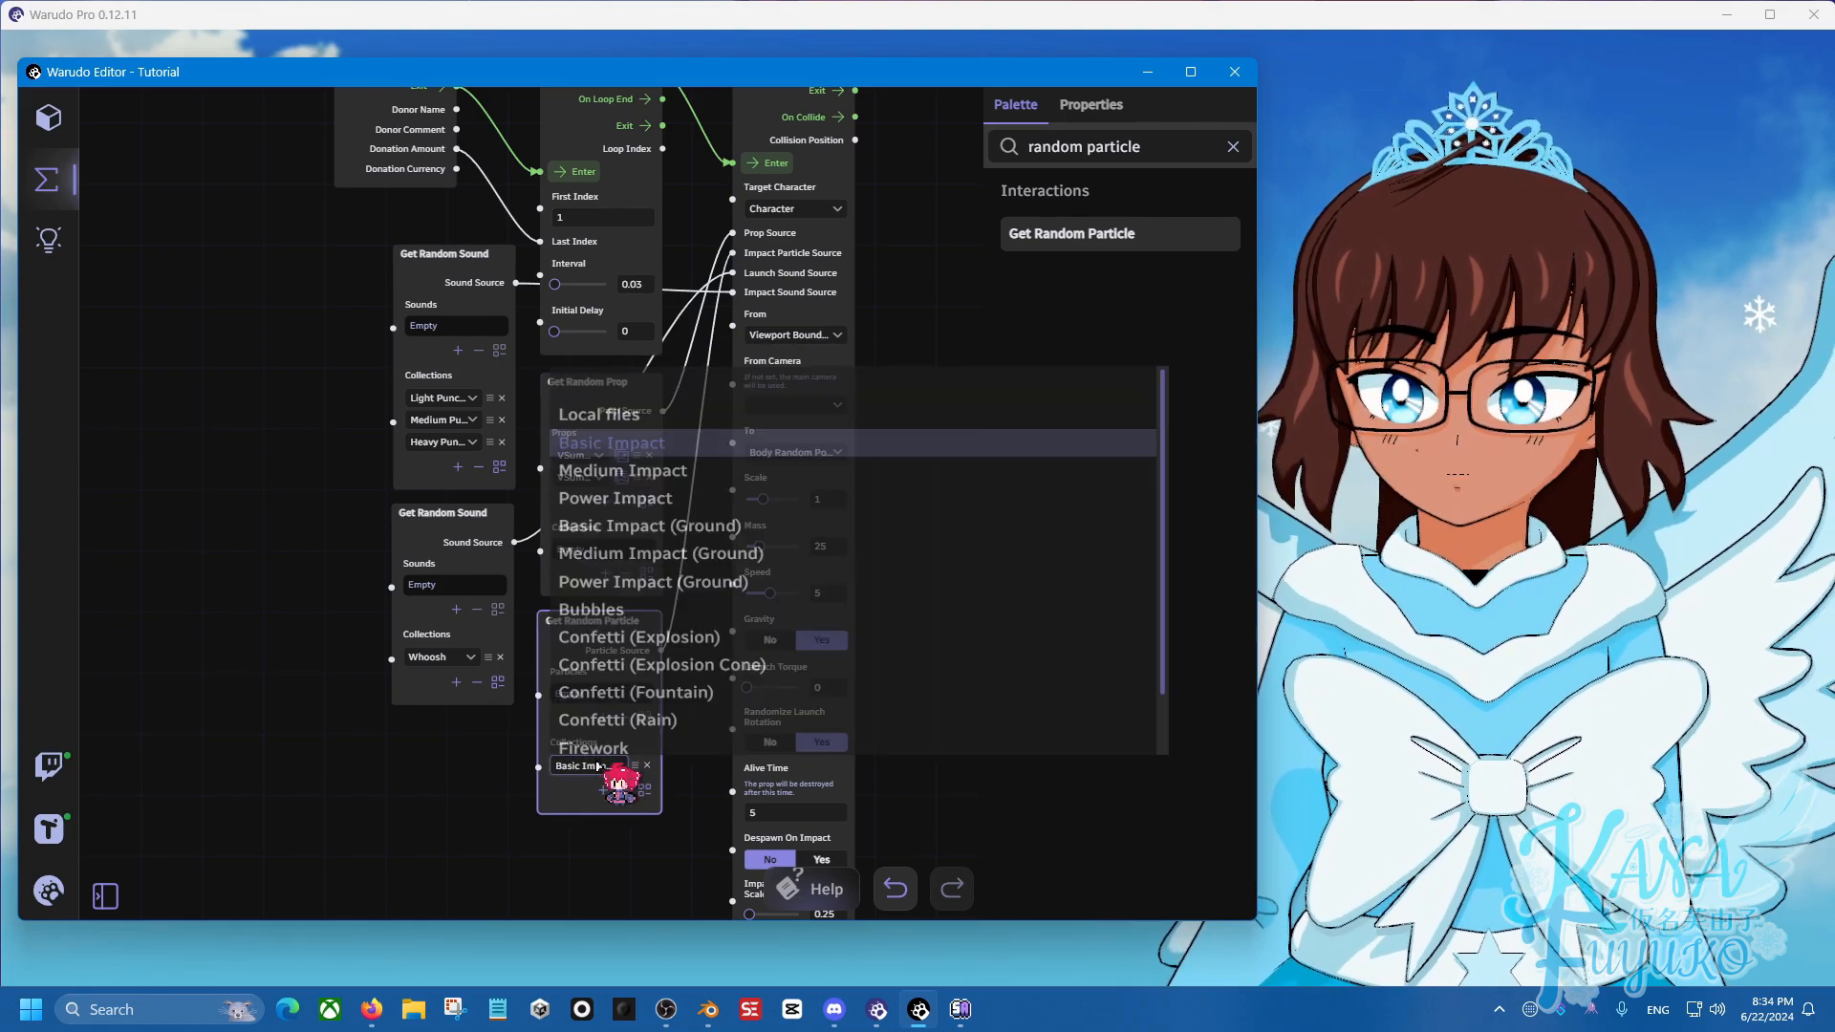
pyautogui.scroll(-2, 680, 650)
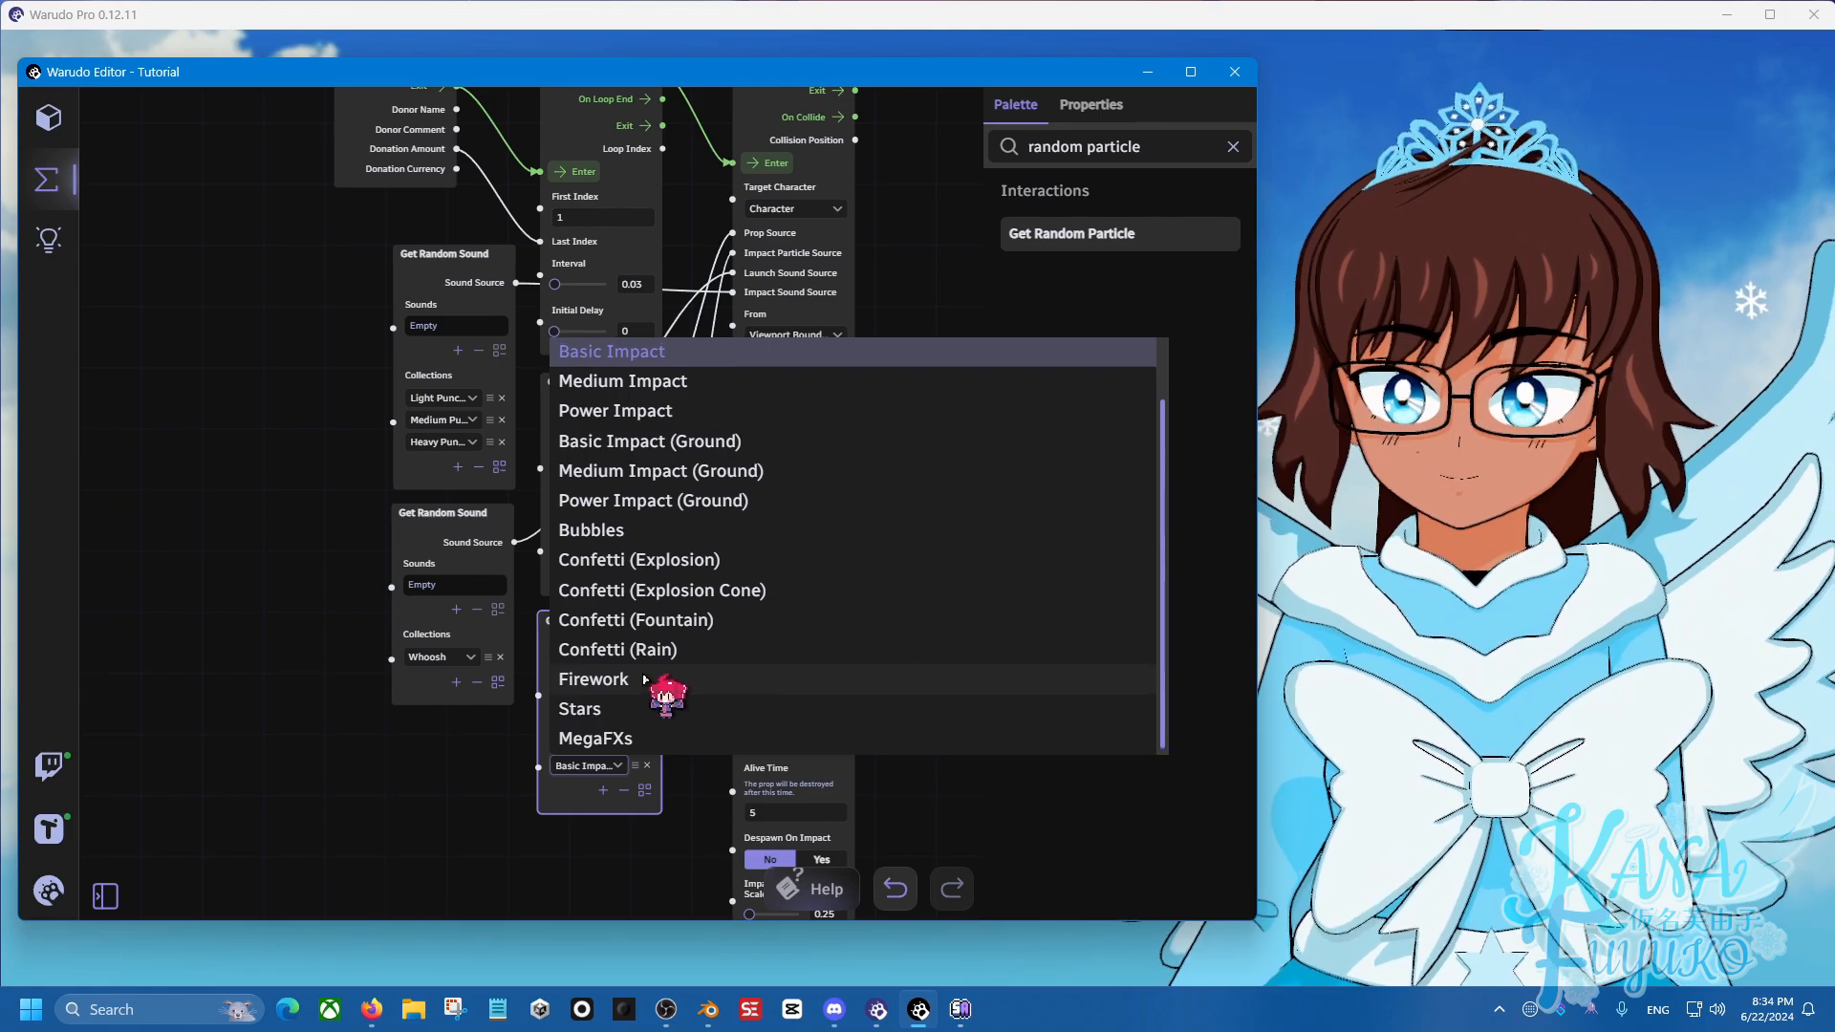
pyautogui.scroll(2, 660, 683)
pyautogui.click(485, 738)
pyautogui.scroll(-2, 443, 799)
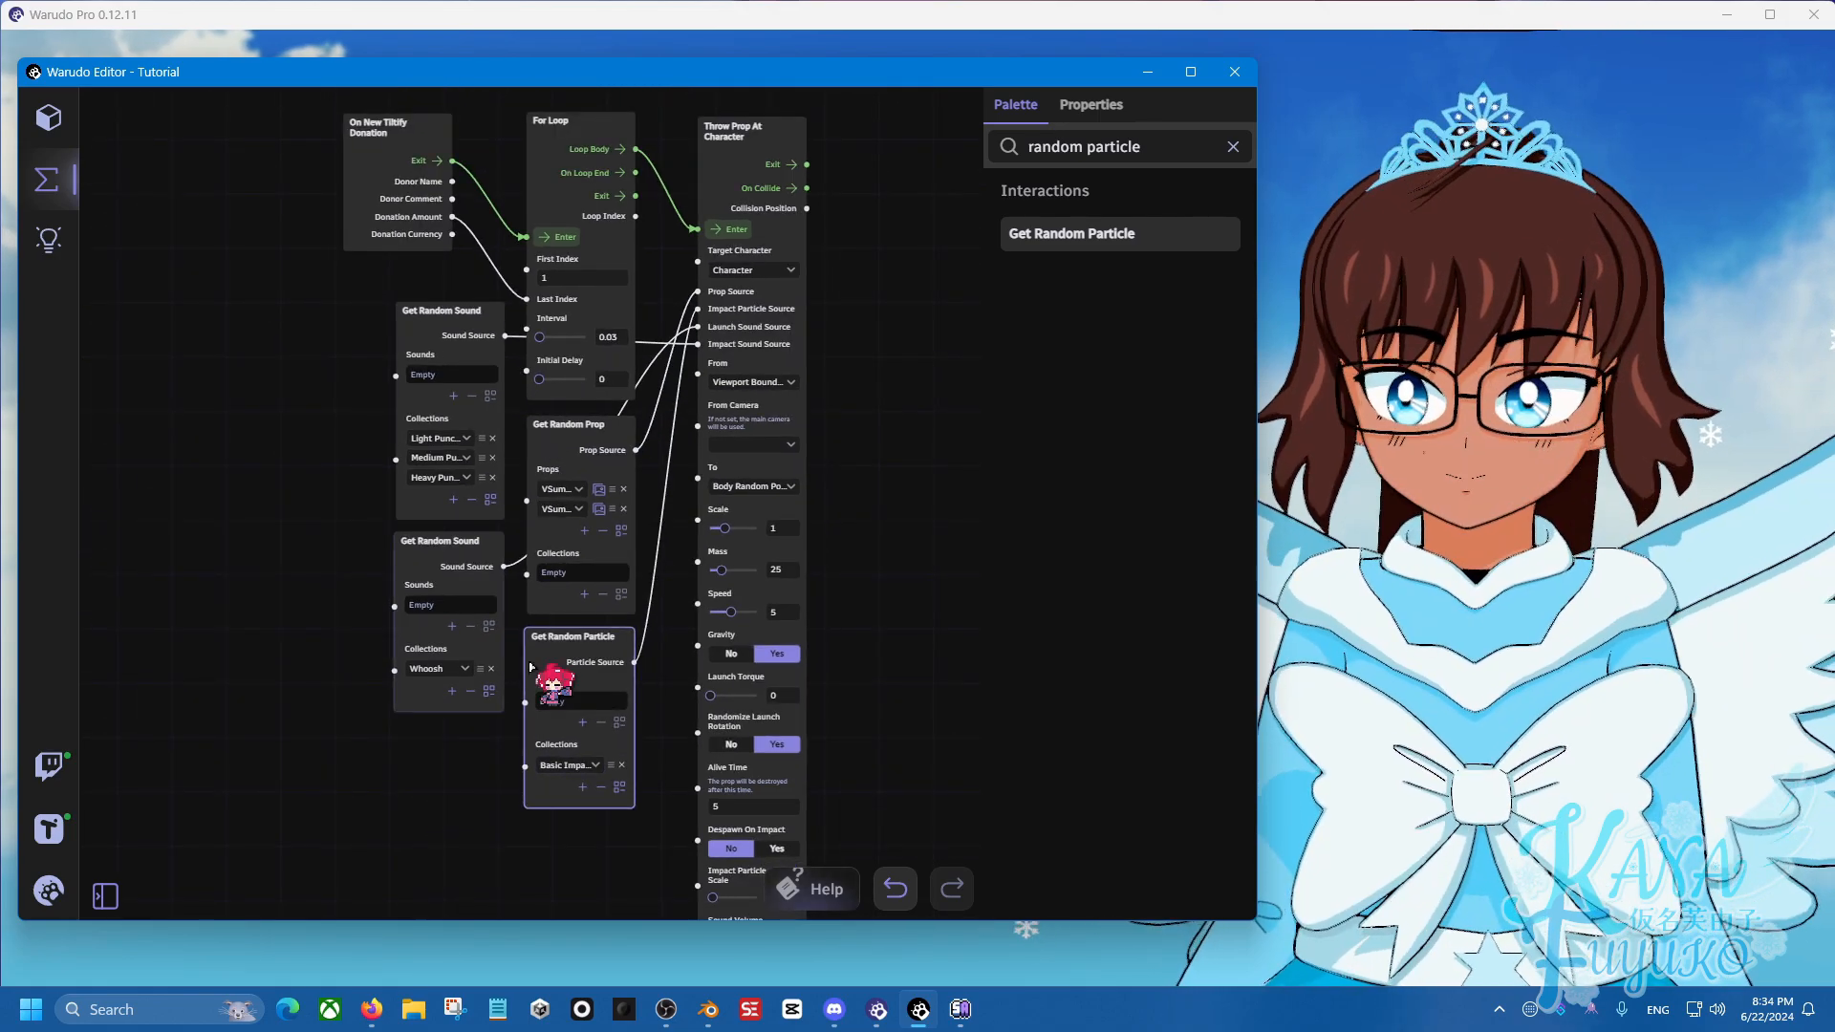
pyautogui.scroll(-2, 449, 796)
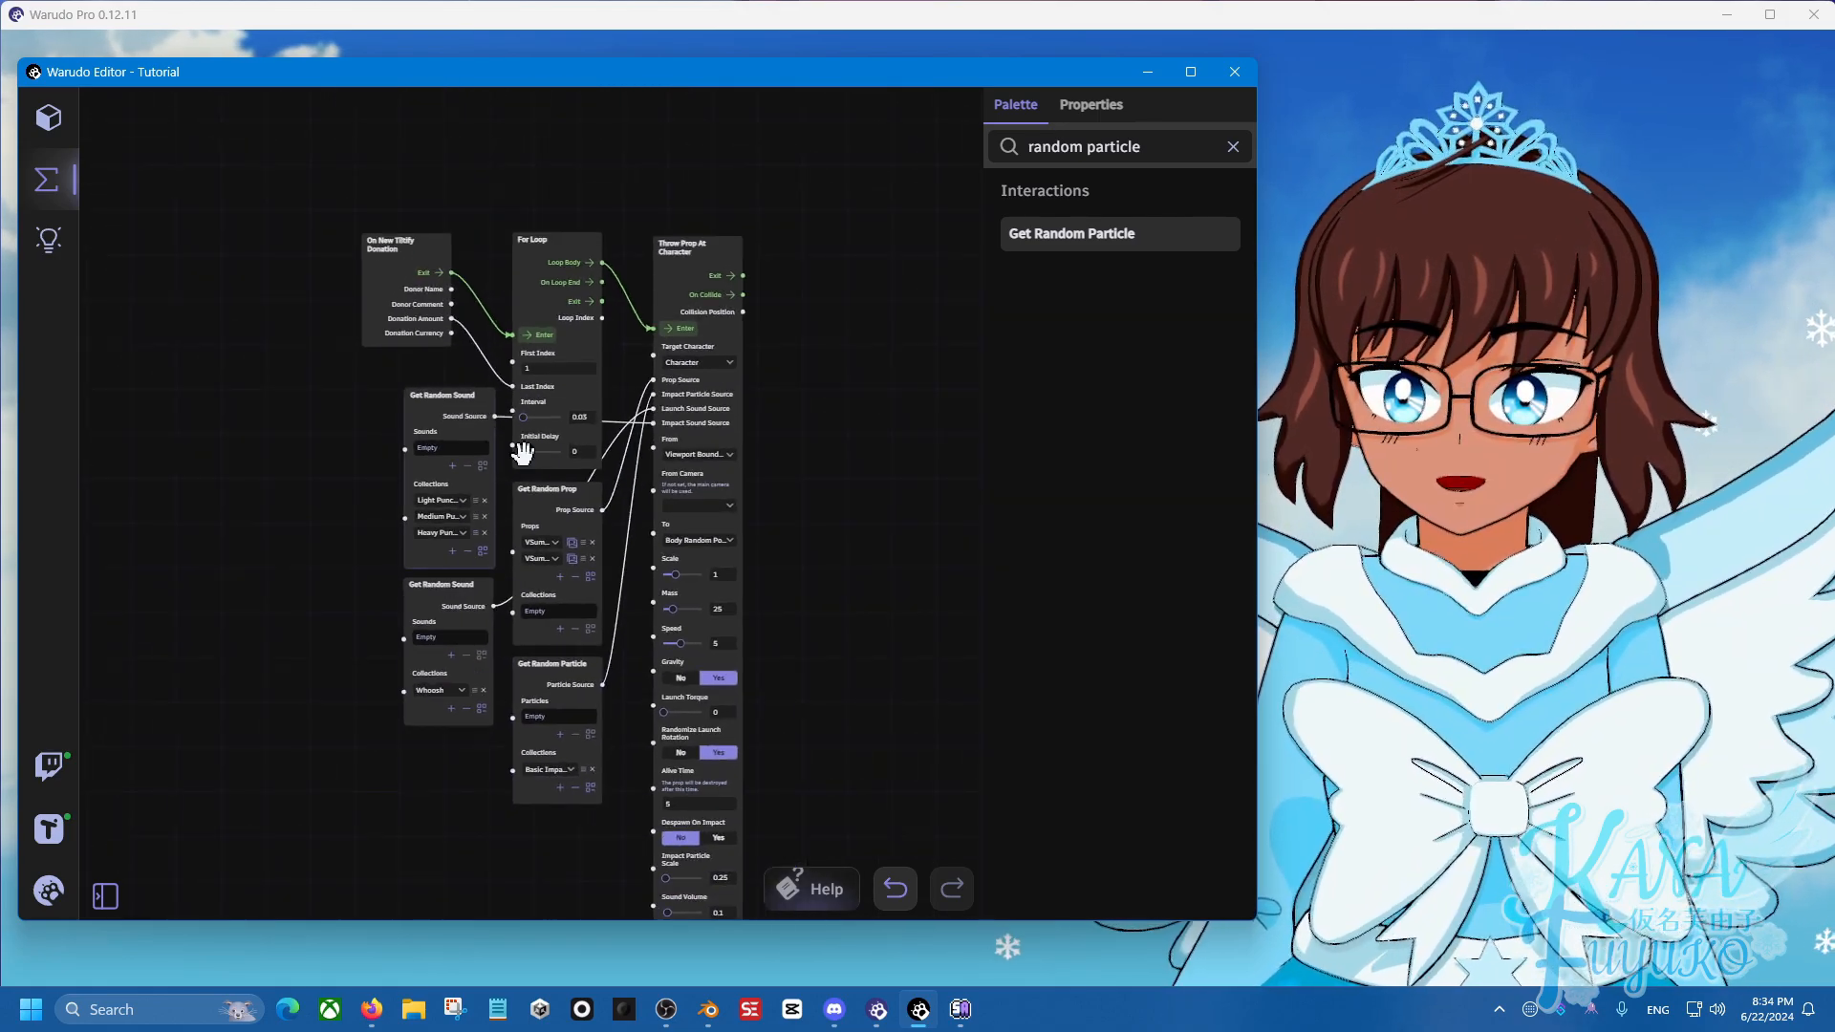
pyautogui.scroll(3, 628, 363)
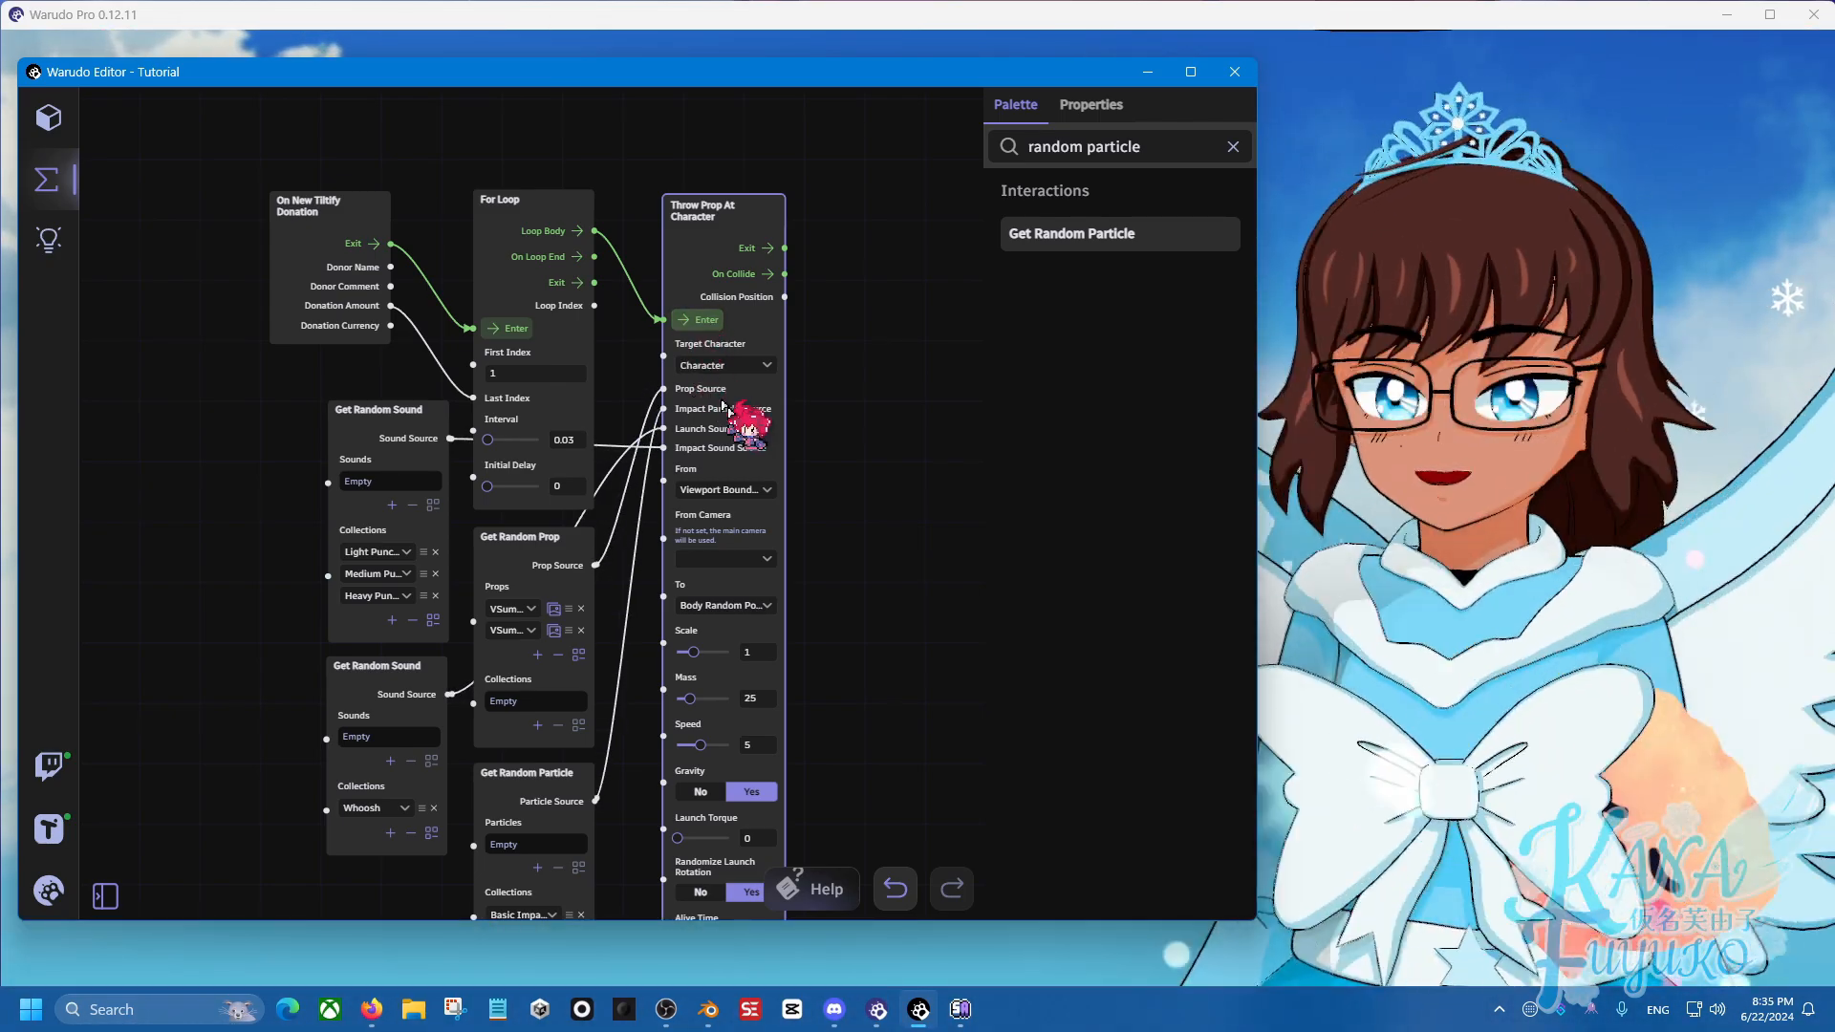
pyautogui.moveTo(868, 542); pyautogui.dragTo(771, 417)
pyautogui.scroll(1, 761, 412)
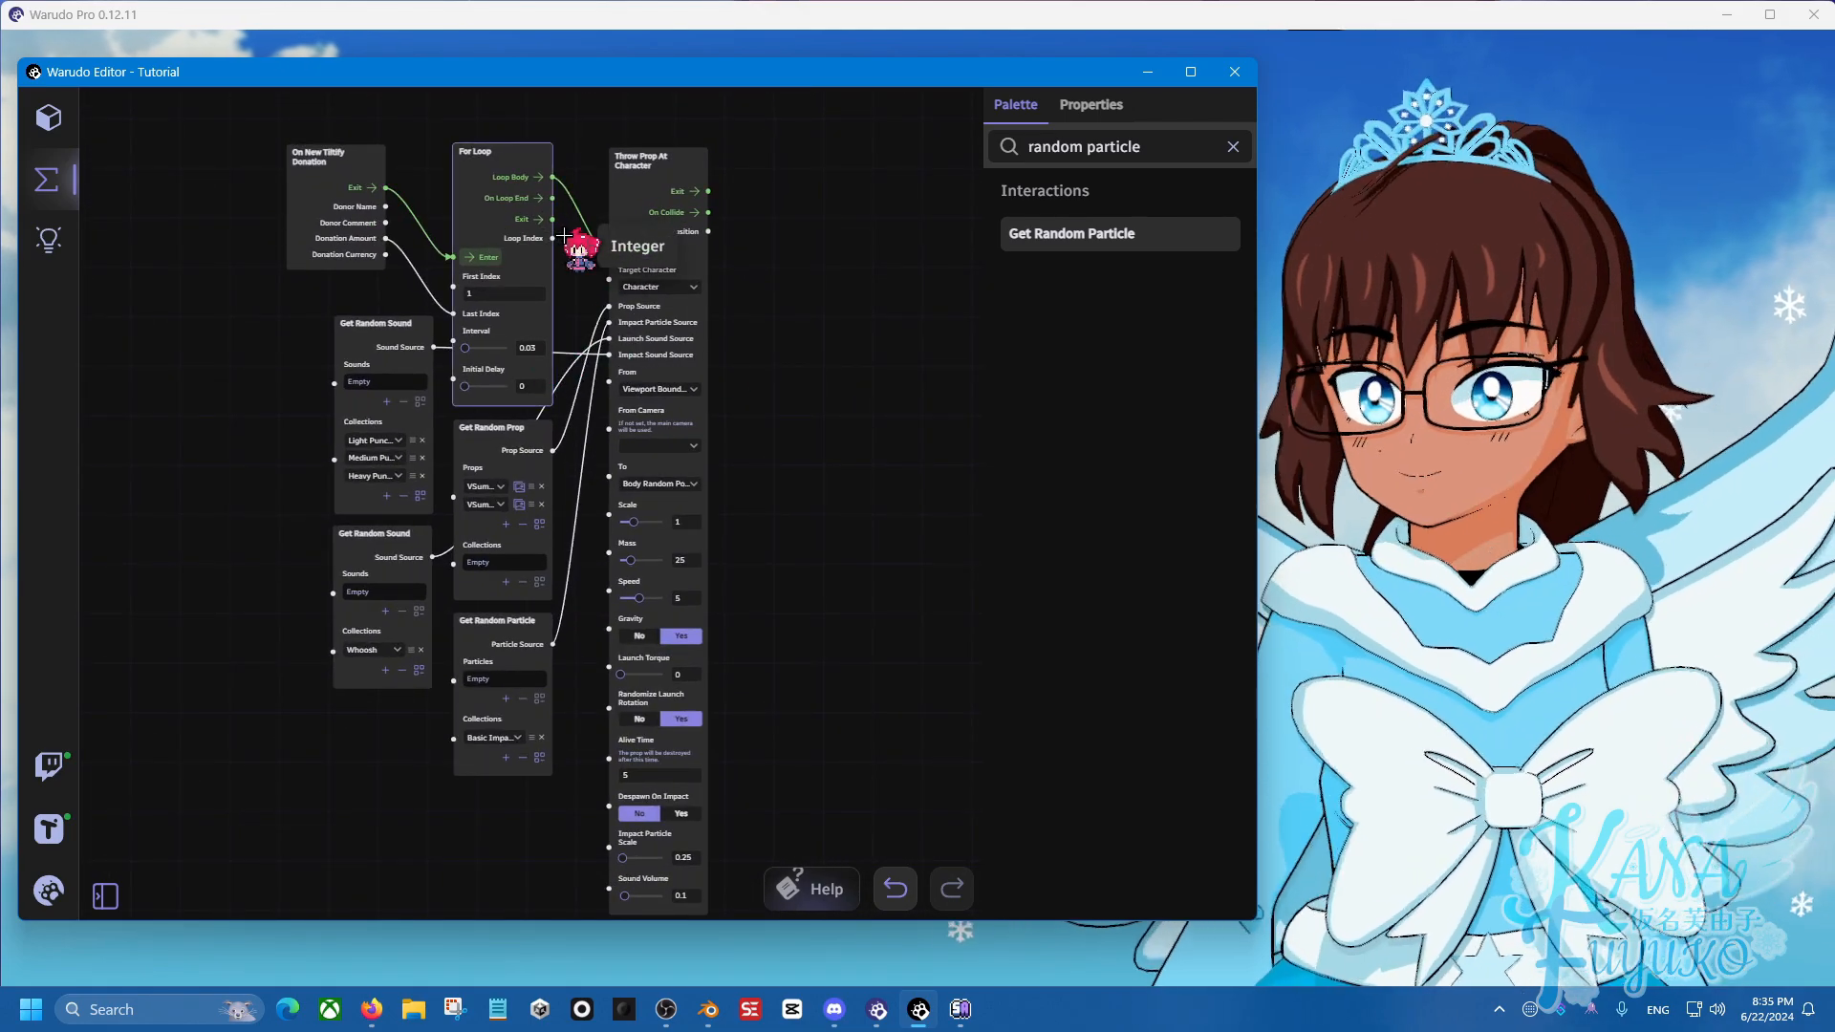
# Add an Activate Character Ragdoll node triggered by the throw node's Exit and set its Character option to Character.
pyautogui.scroll(1, 749, 350)
pyautogui.moveTo(819, 277); pyautogui.dragTo(712, 466)
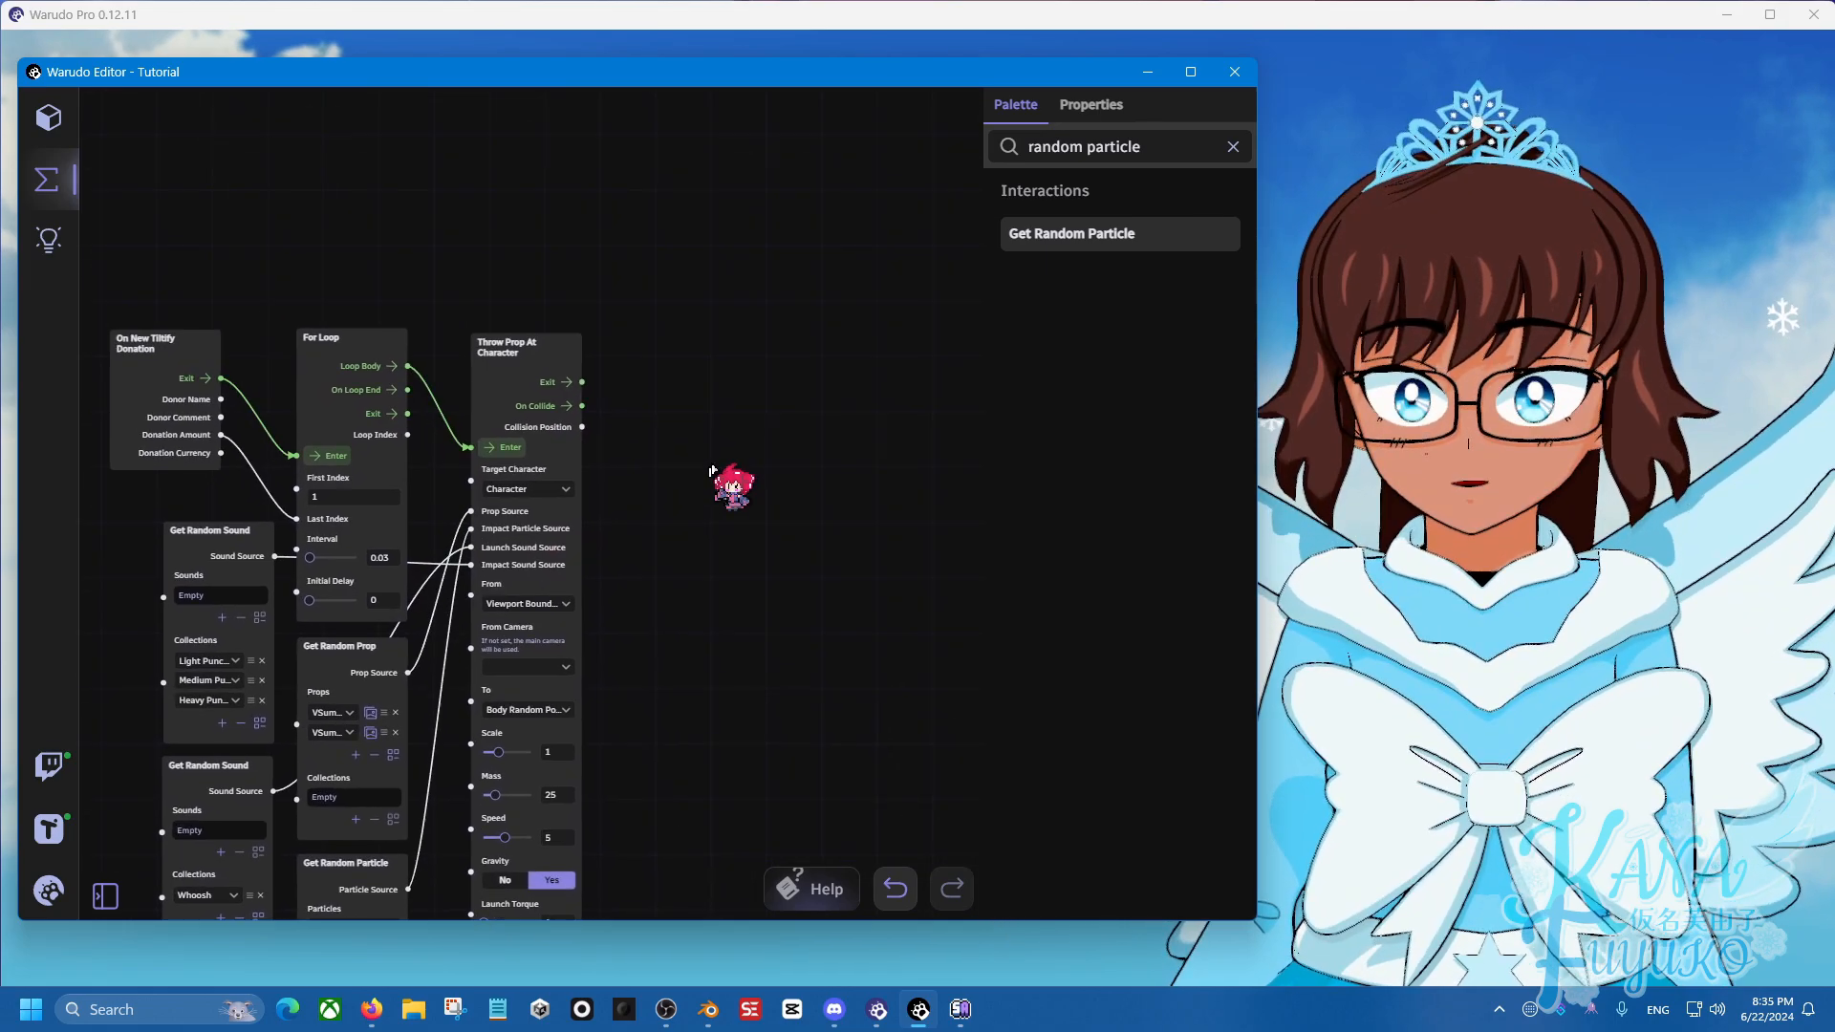
pyautogui.scroll(1, 770, 418)
pyautogui.tripleClick(1147, 143)
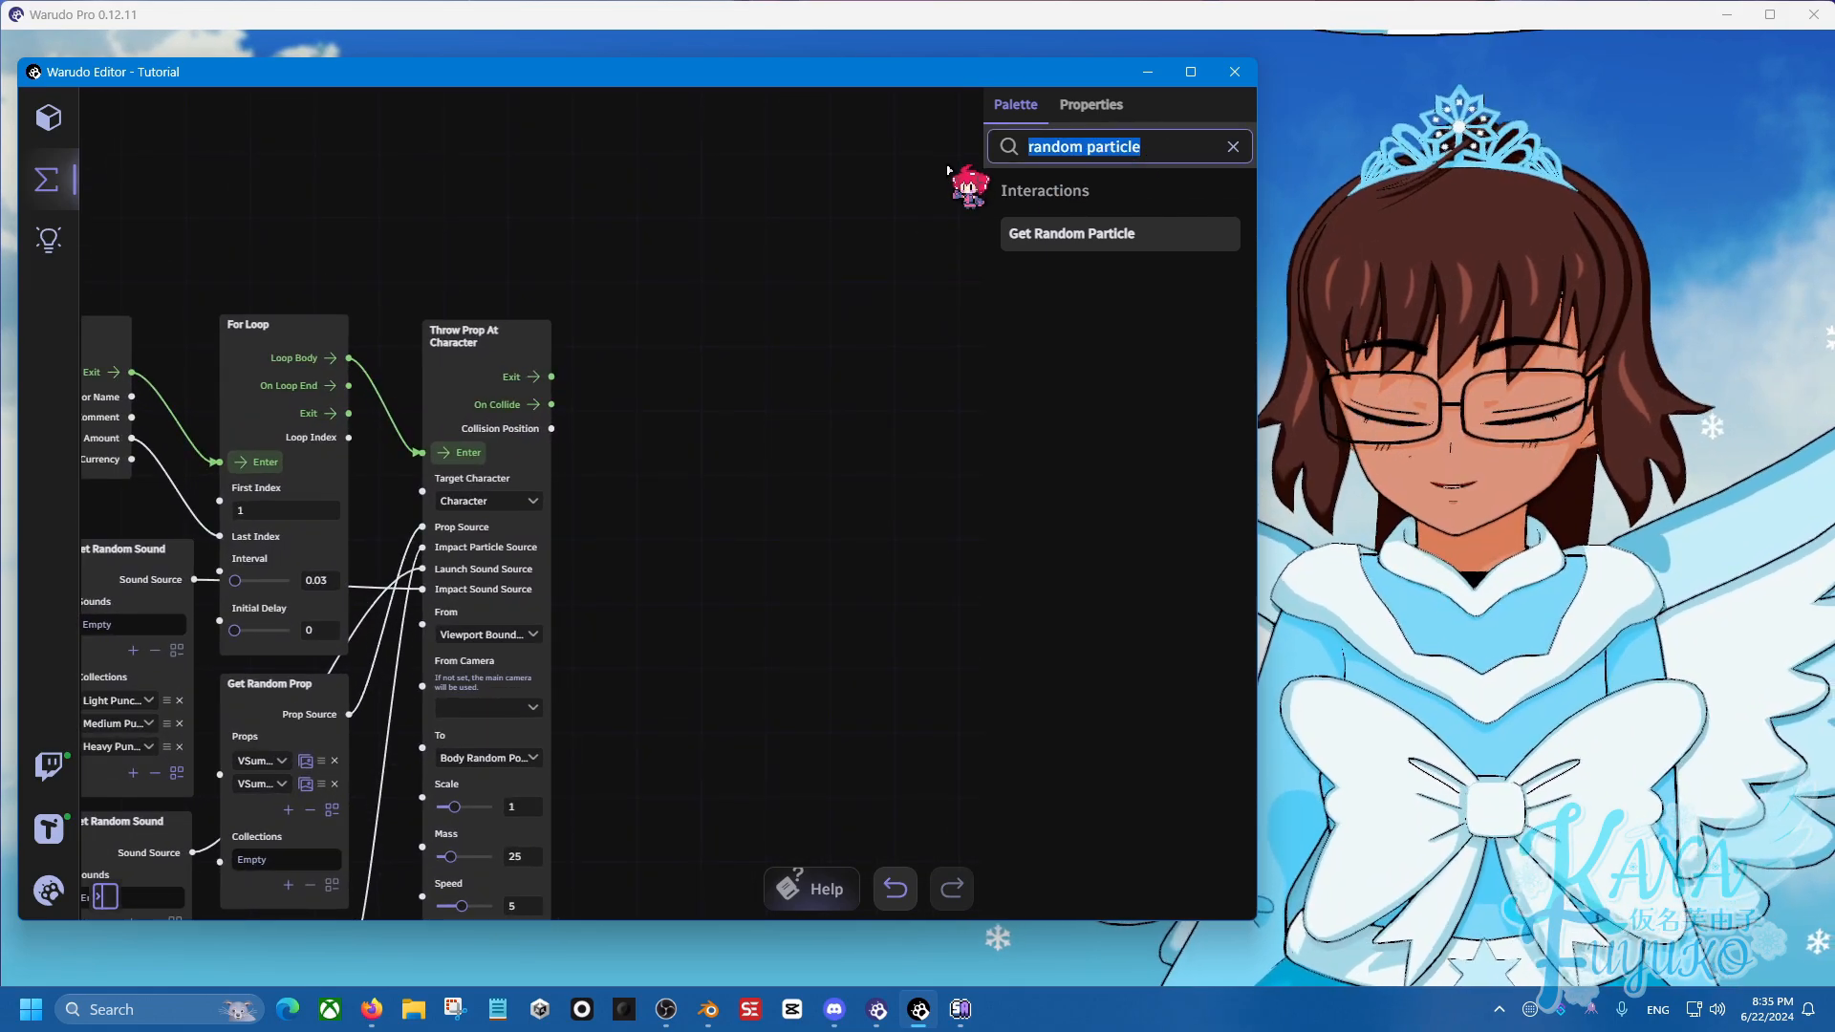
pyautogui.write('activate')
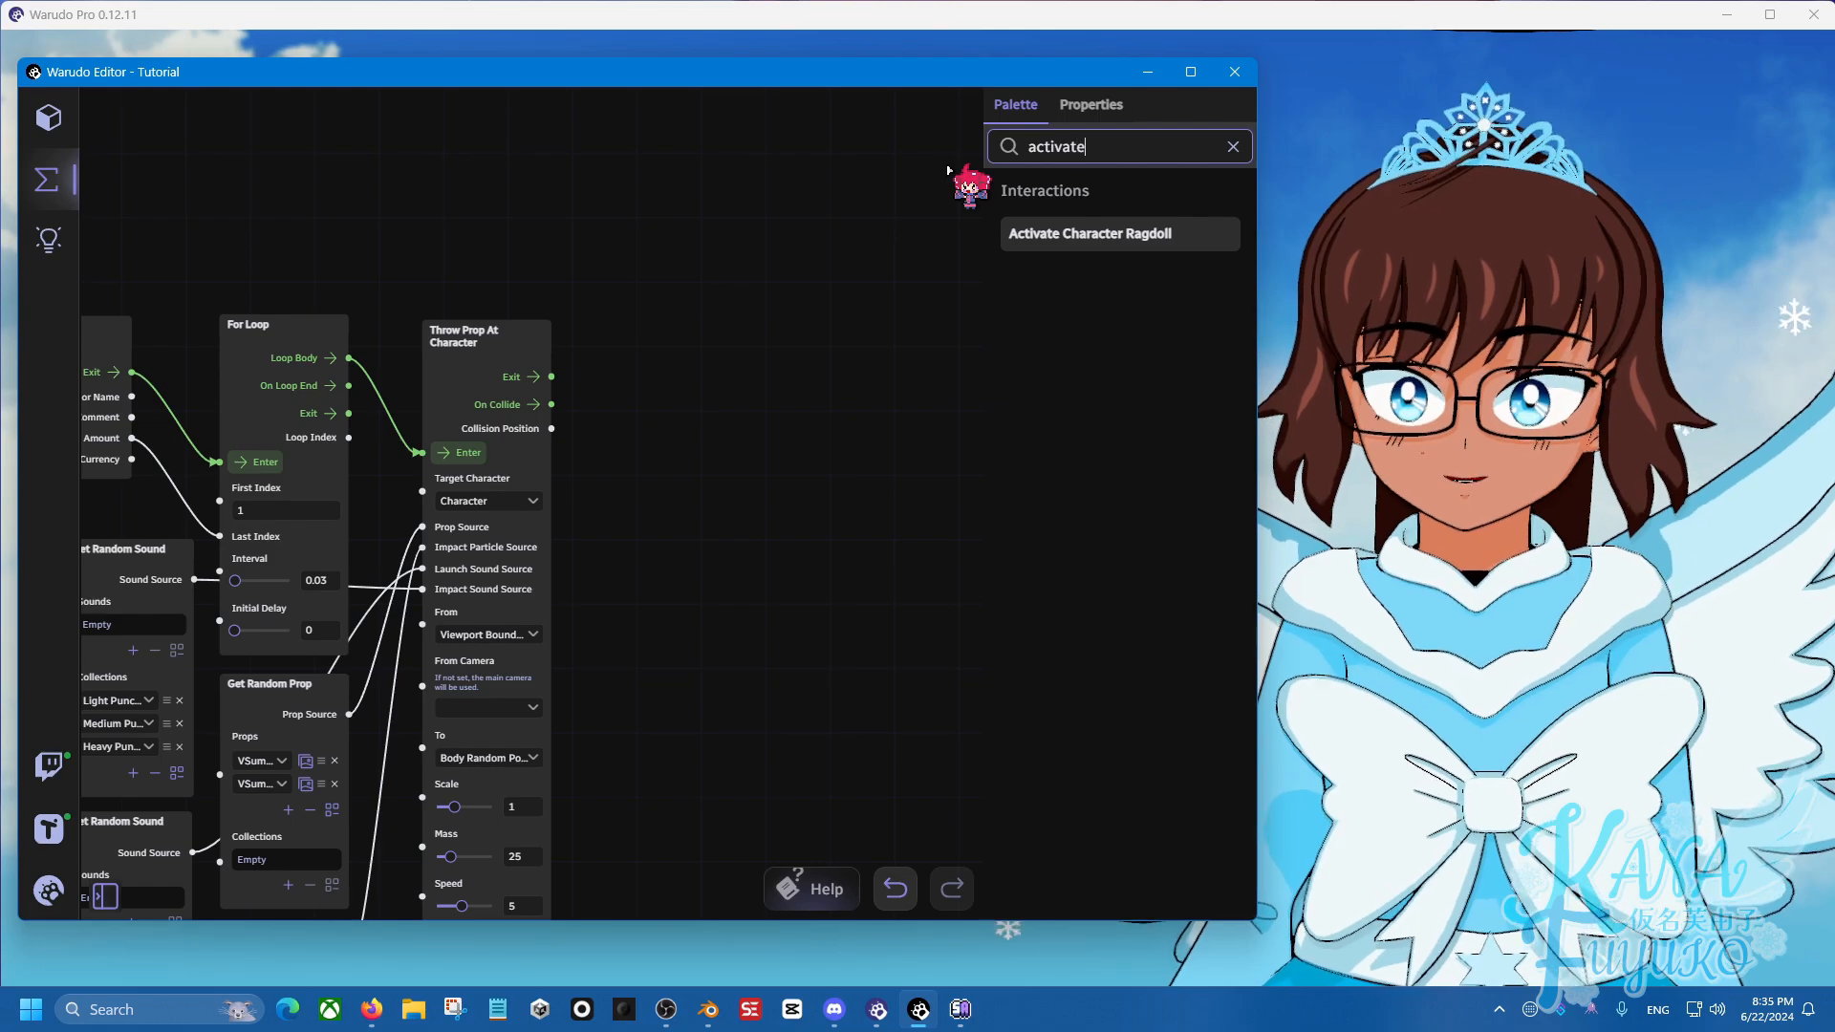
pyautogui.moveTo(1057, 238); pyautogui.dragTo(616, 402)
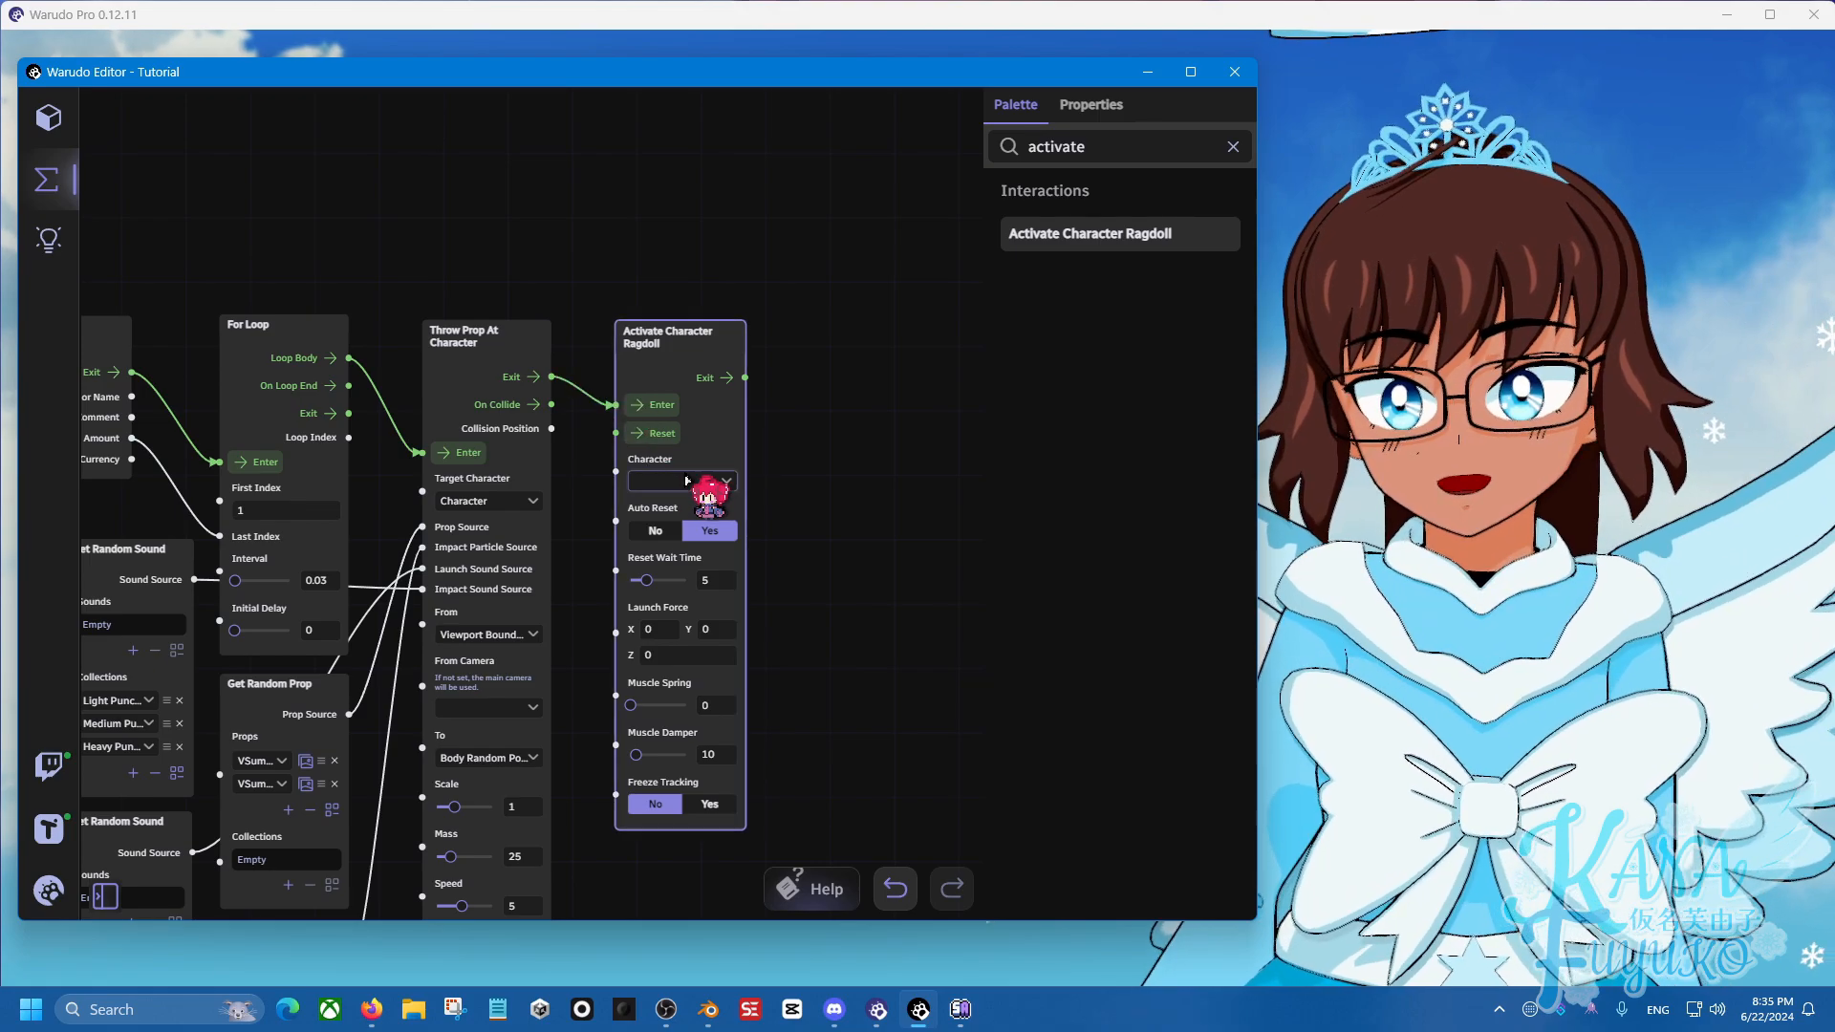
pyautogui.click(686, 481)
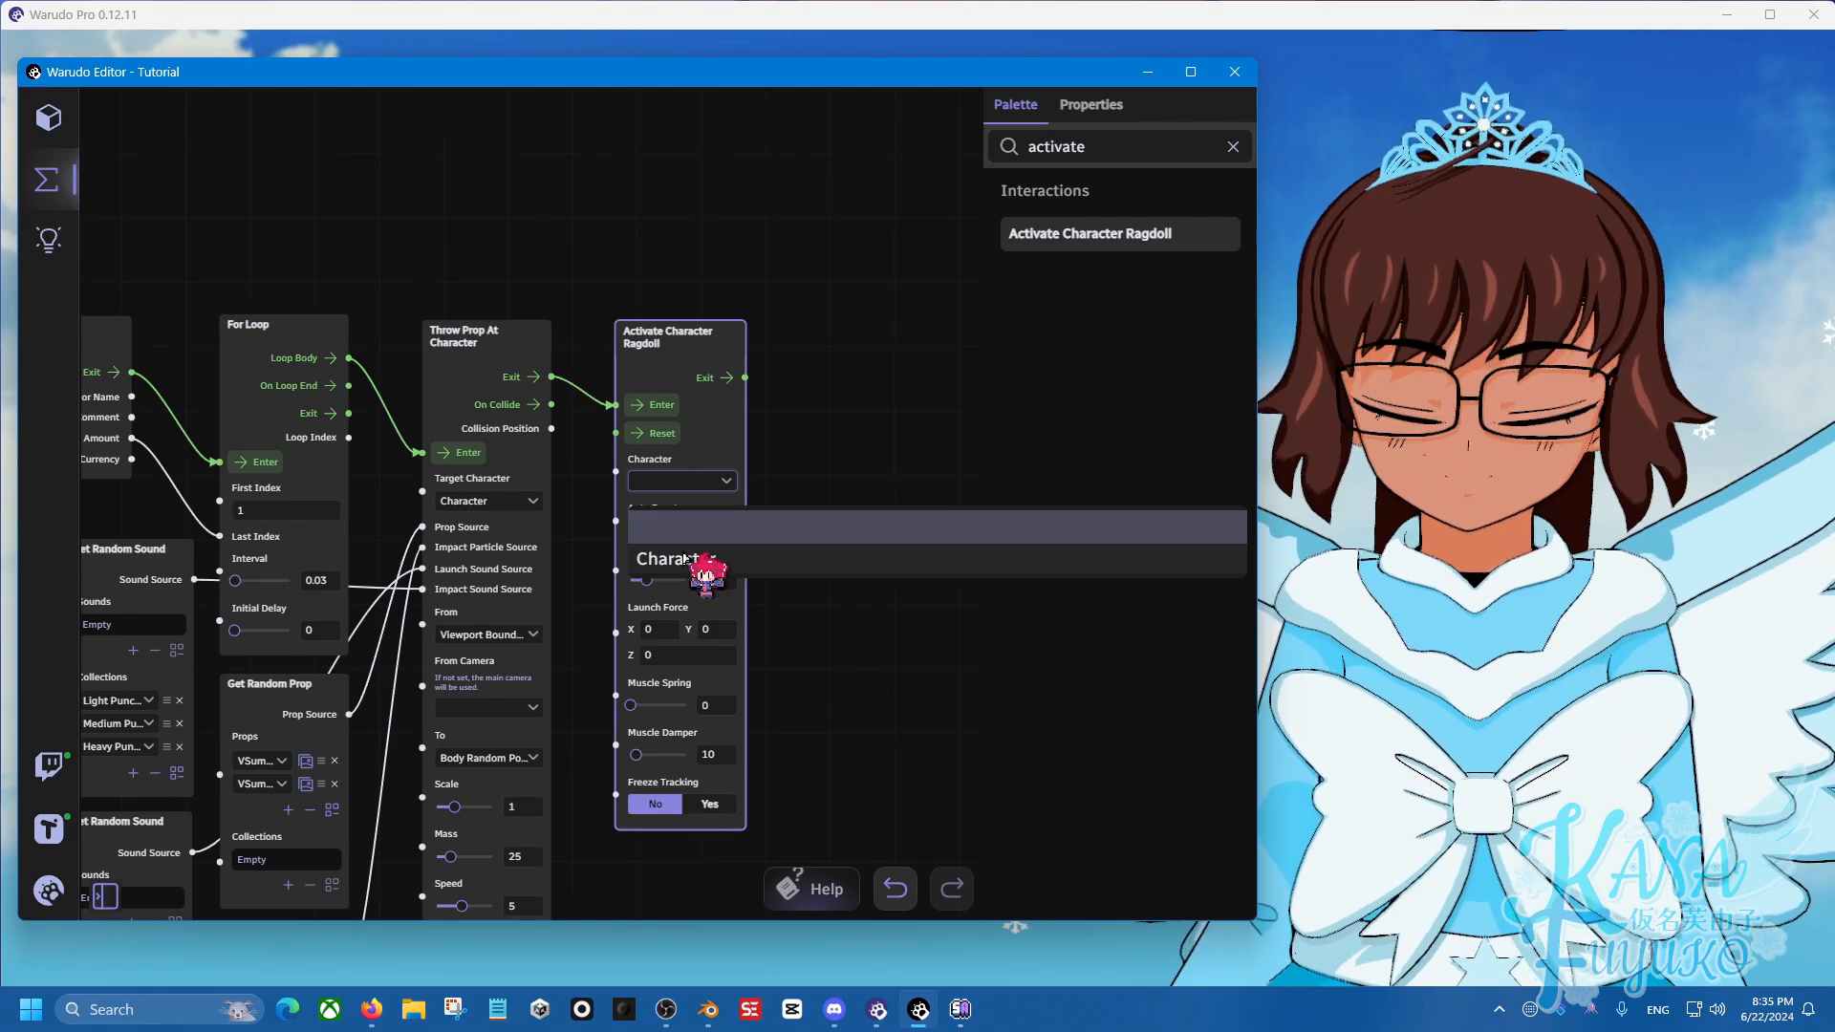
pyautogui.click(686, 559)
# Move the Activate Character Ragdoll node farther from the Throw Prop At Character node to make room between them.
pyautogui.moveTo(601, 452); pyautogui.dragTo(708, 396)
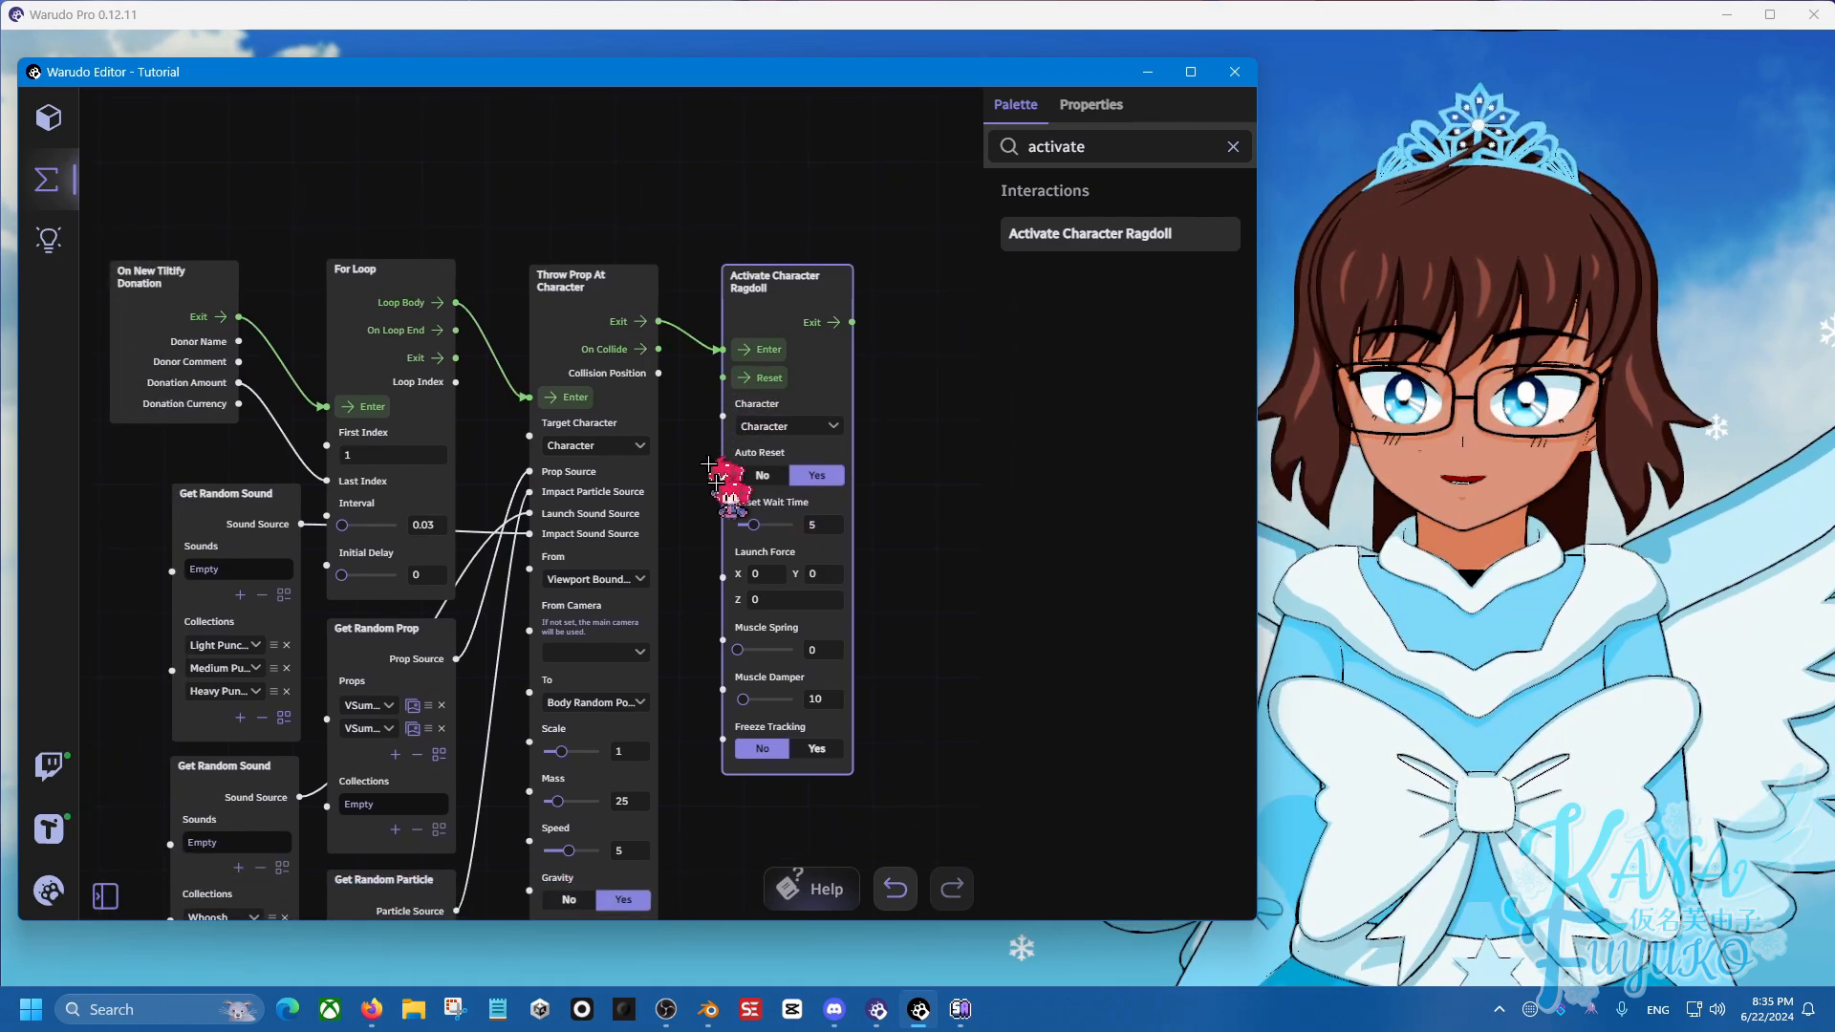
pyautogui.moveTo(769, 575); pyautogui.dragTo(727, 577)
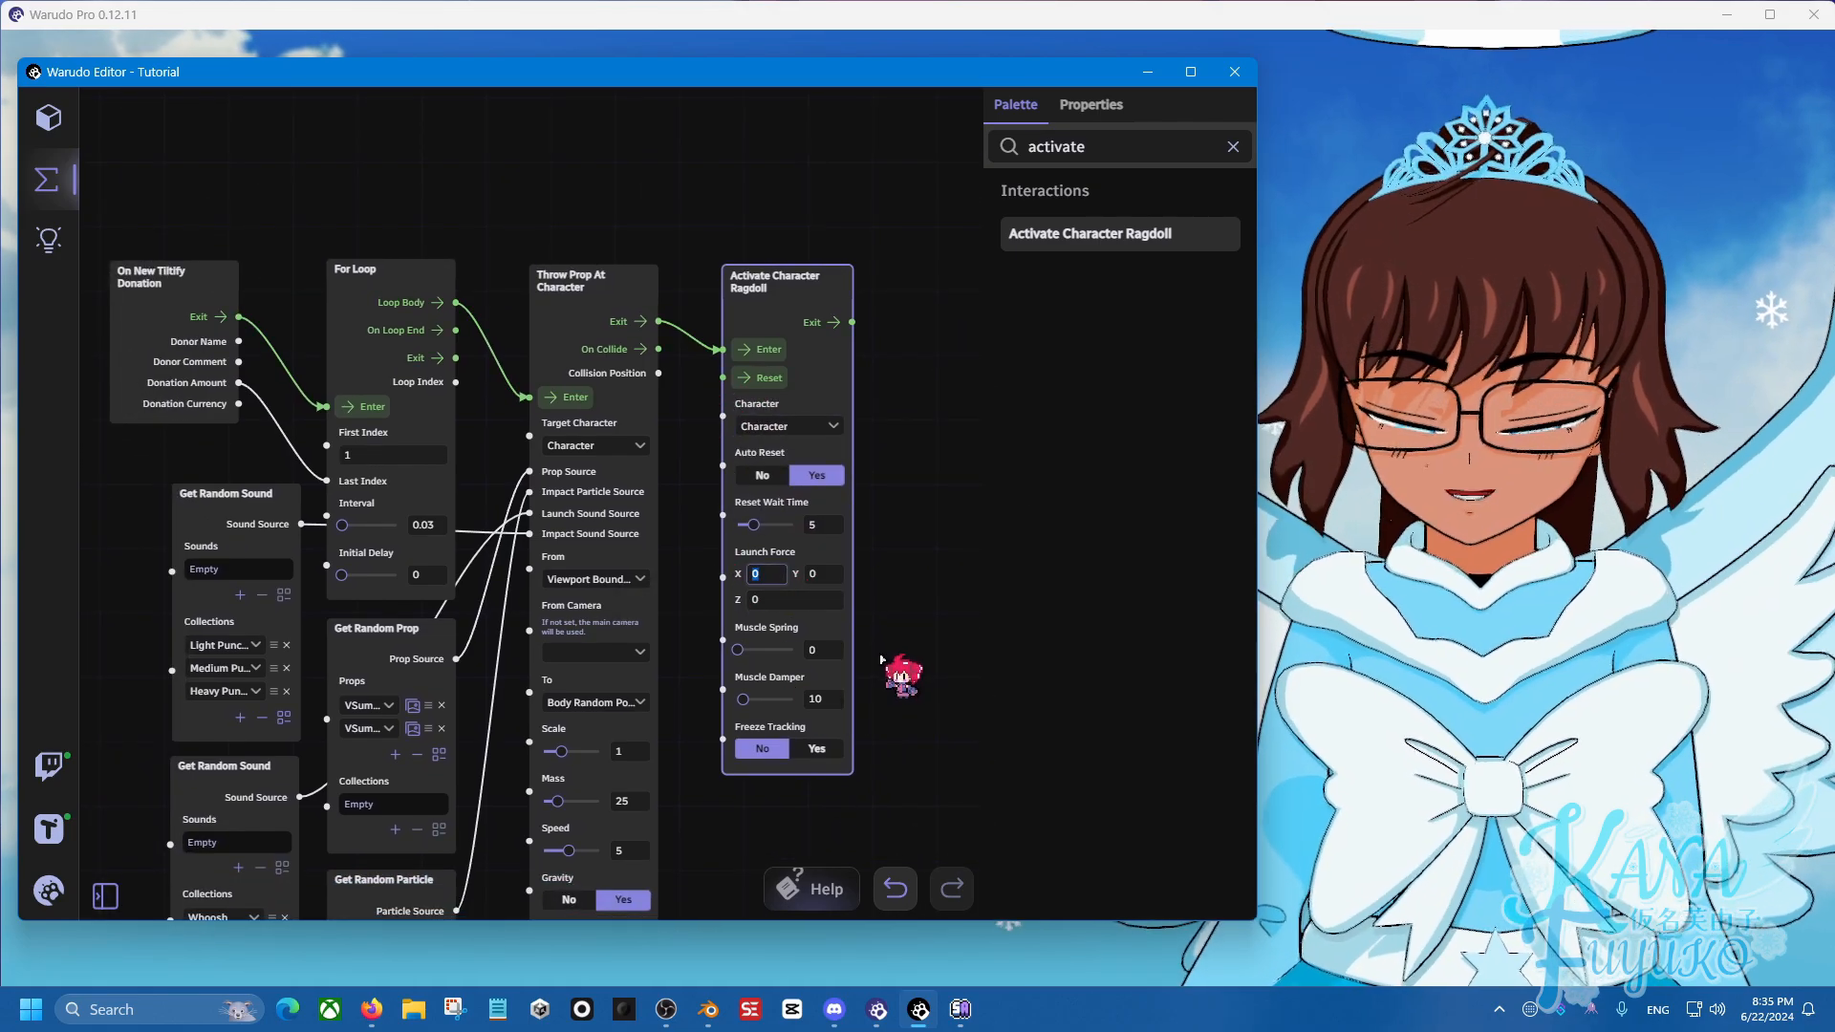
pyautogui.moveTo(803, 283); pyautogui.dragTo(961, 288)
# Add a Generate Random Vector3 node between the throw and ragdoll nodes and connect its Output Vector3 to Launch Force.
pyautogui.doubleClick(1128, 146)
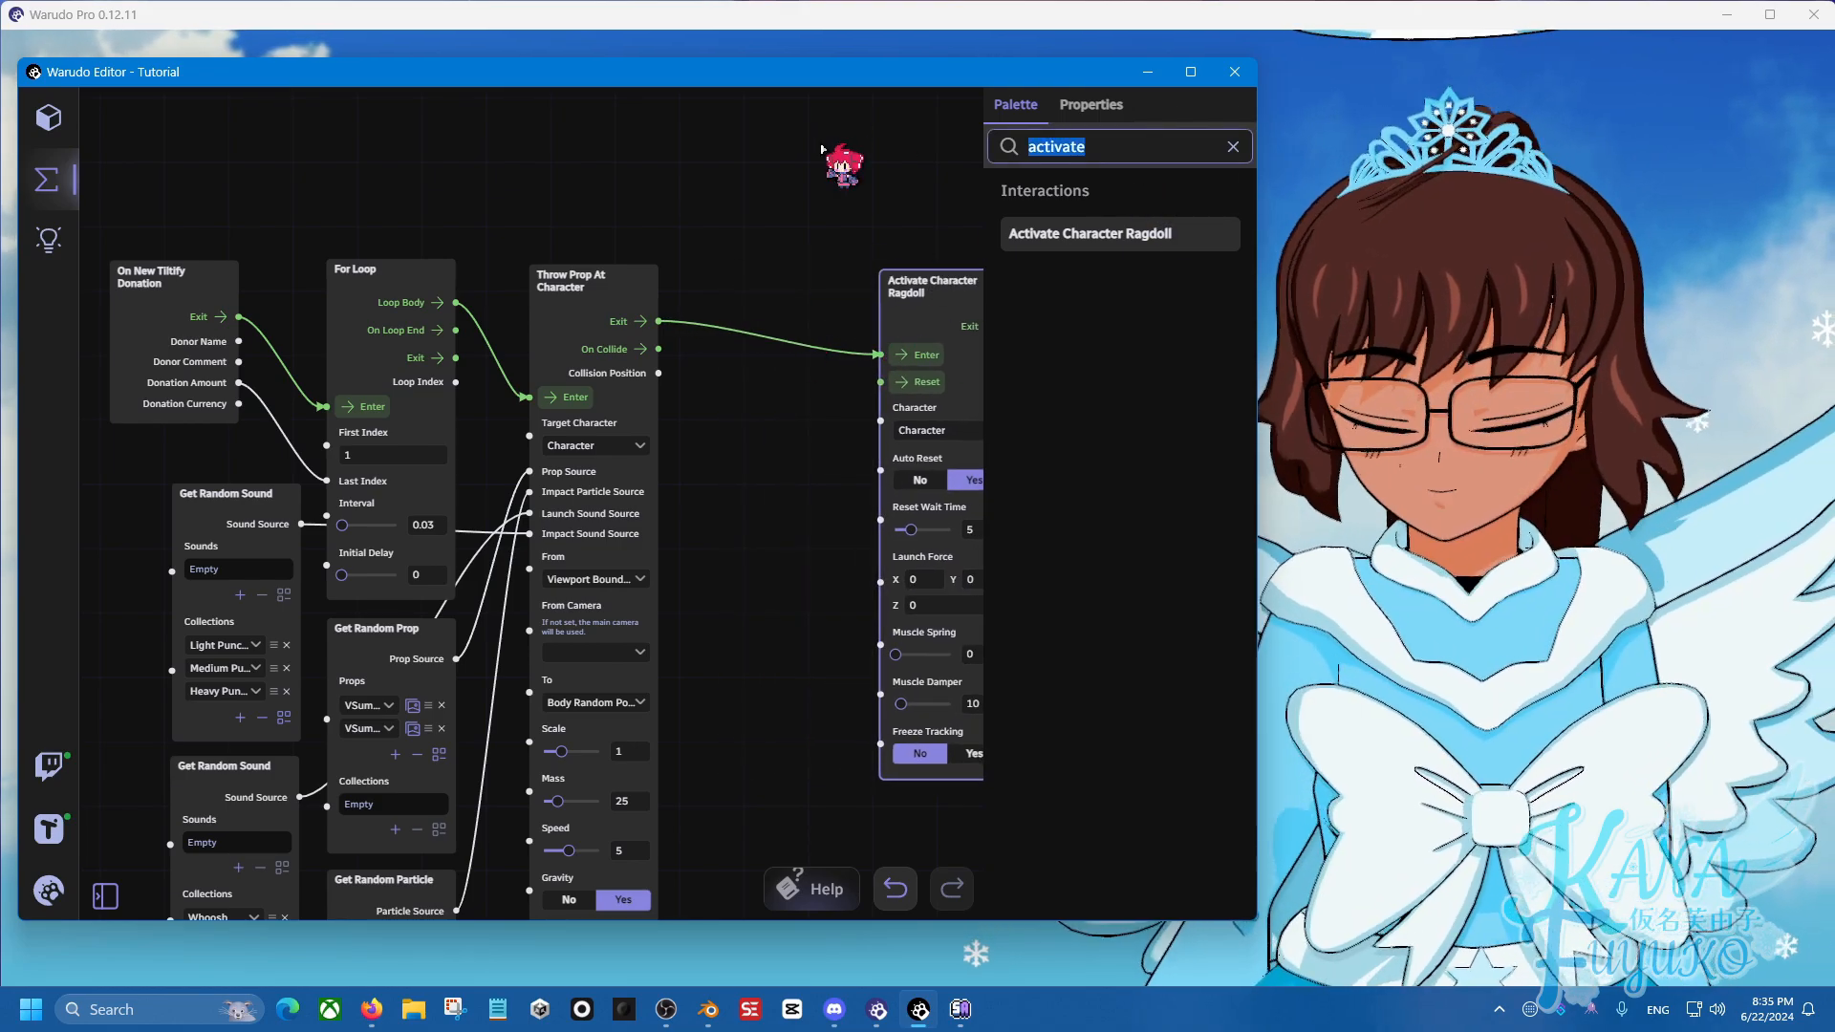
pyautogui.write('random b')
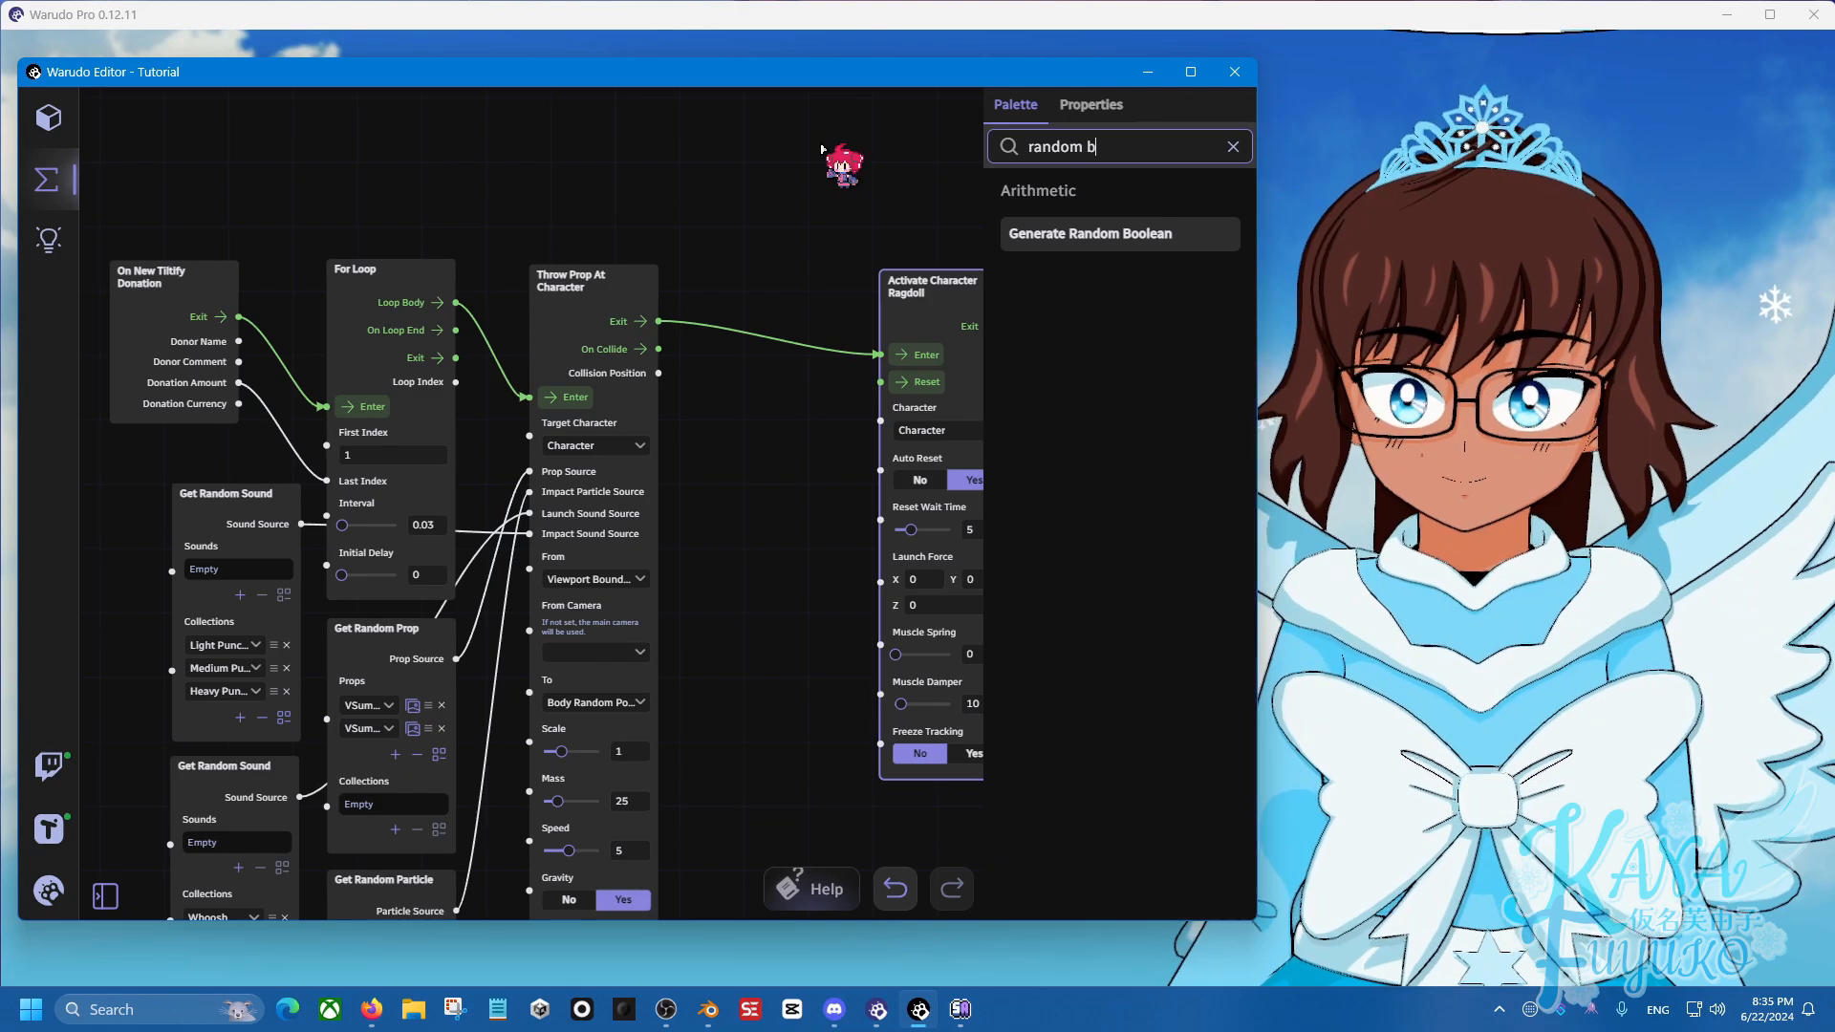
pyautogui.press('BackSpace')
pyautogui.press('BackSpace')
pyautogui.write('ve')
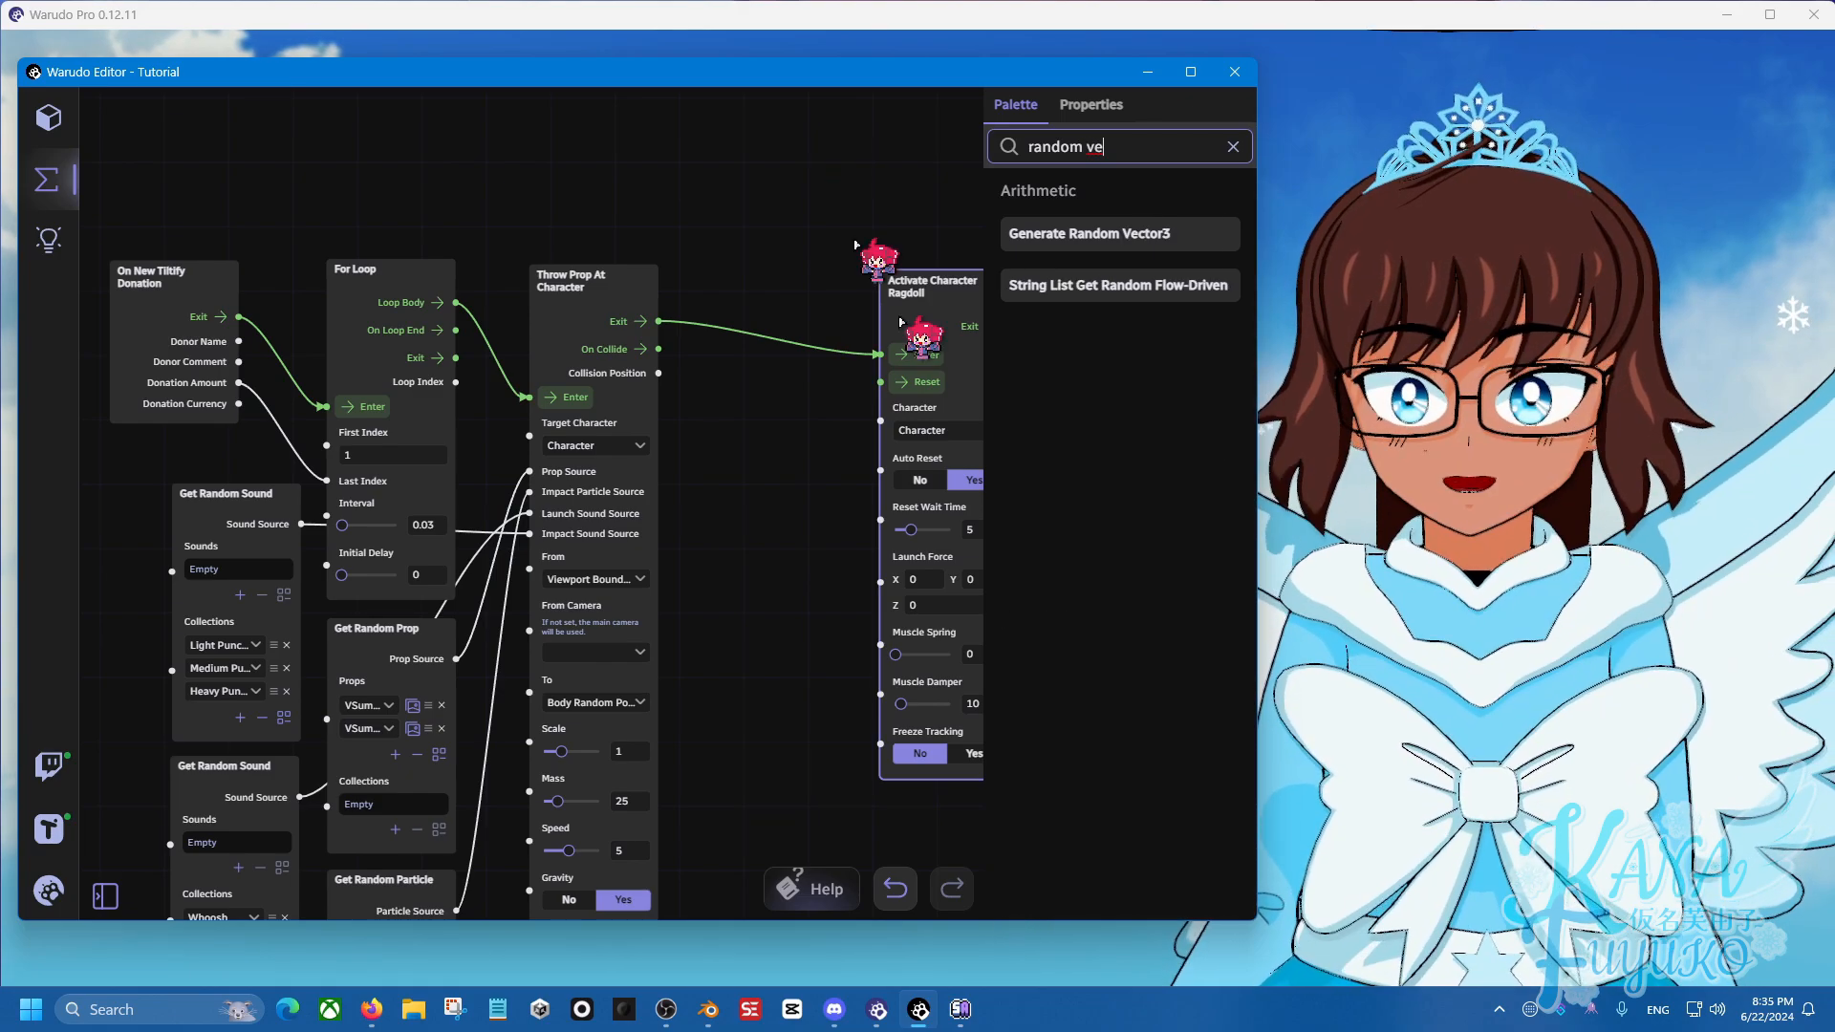
pyautogui.moveTo(1090, 233); pyautogui.dragTo(550, 384)
pyautogui.scroll(1, 677, 492)
pyautogui.moveTo(682, 498); pyautogui.dragTo(638, 386)
# Set the random vector's Value Max to 100 and Value Min to -100 on the X, Y and Z axes.
pyautogui.scroll(1, 509, 405)
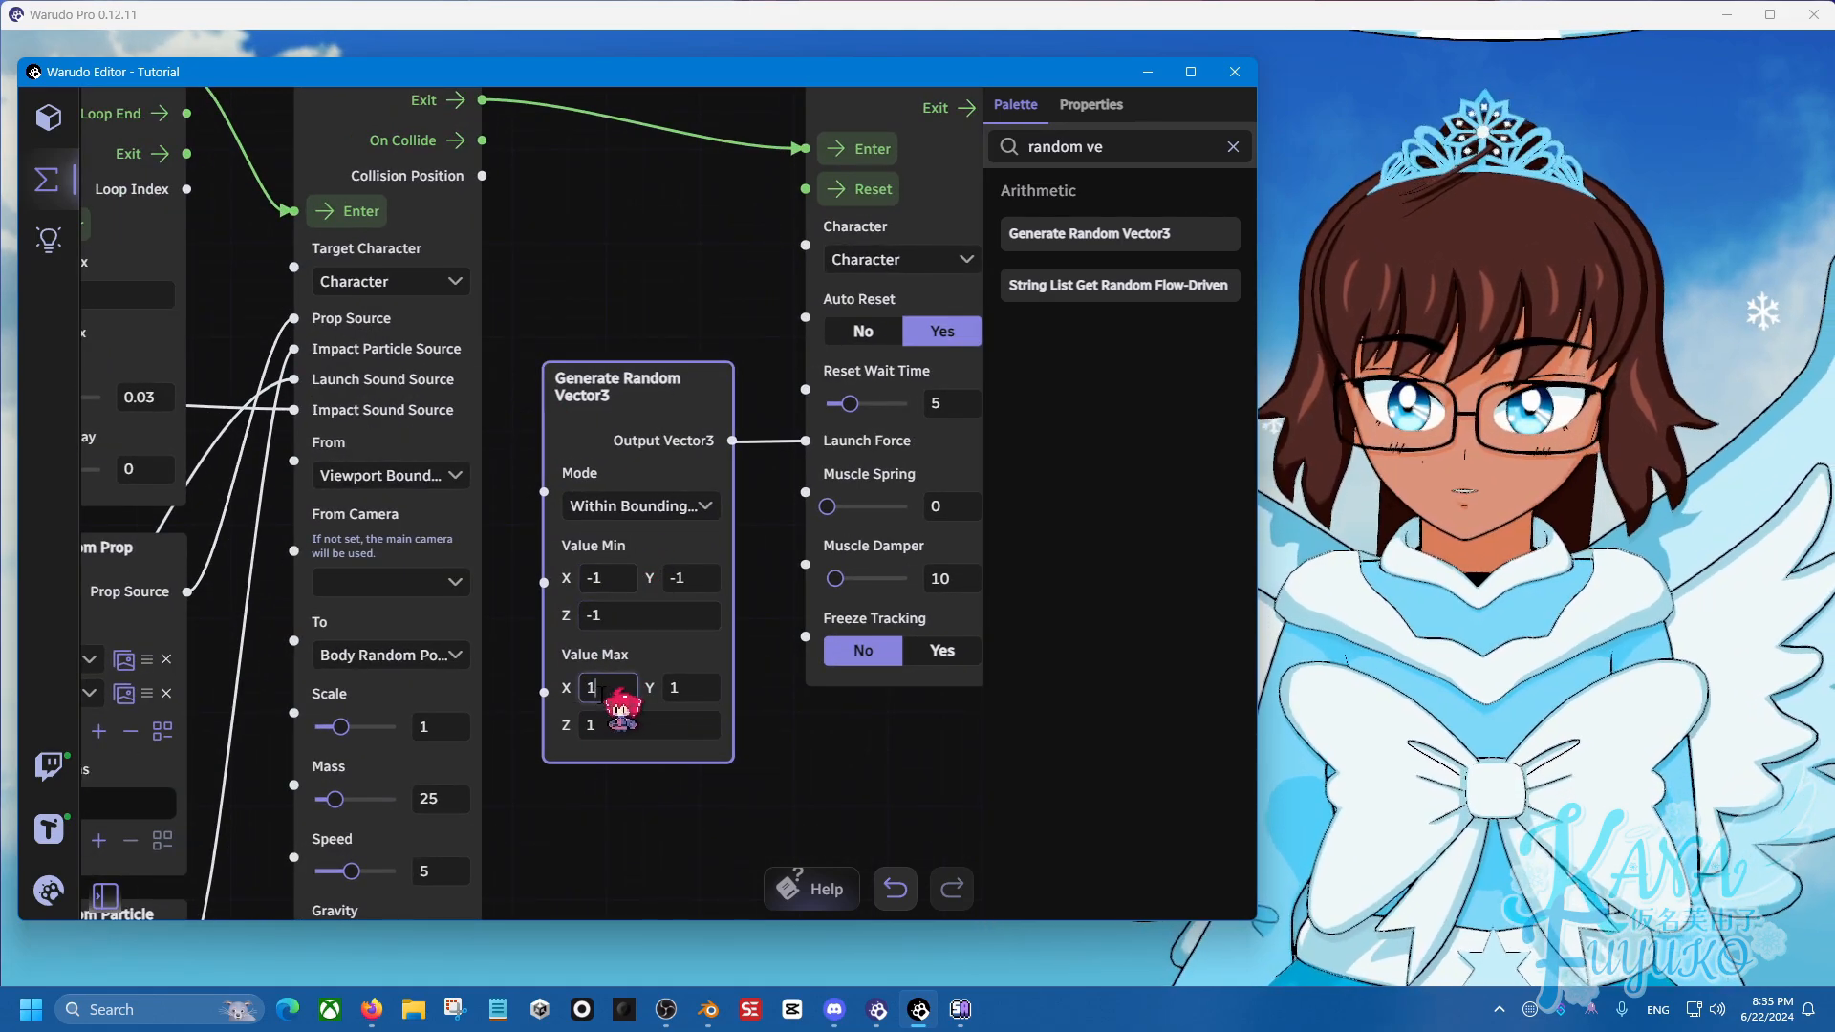
pyautogui.click(701, 688)
pyautogui.write('0')
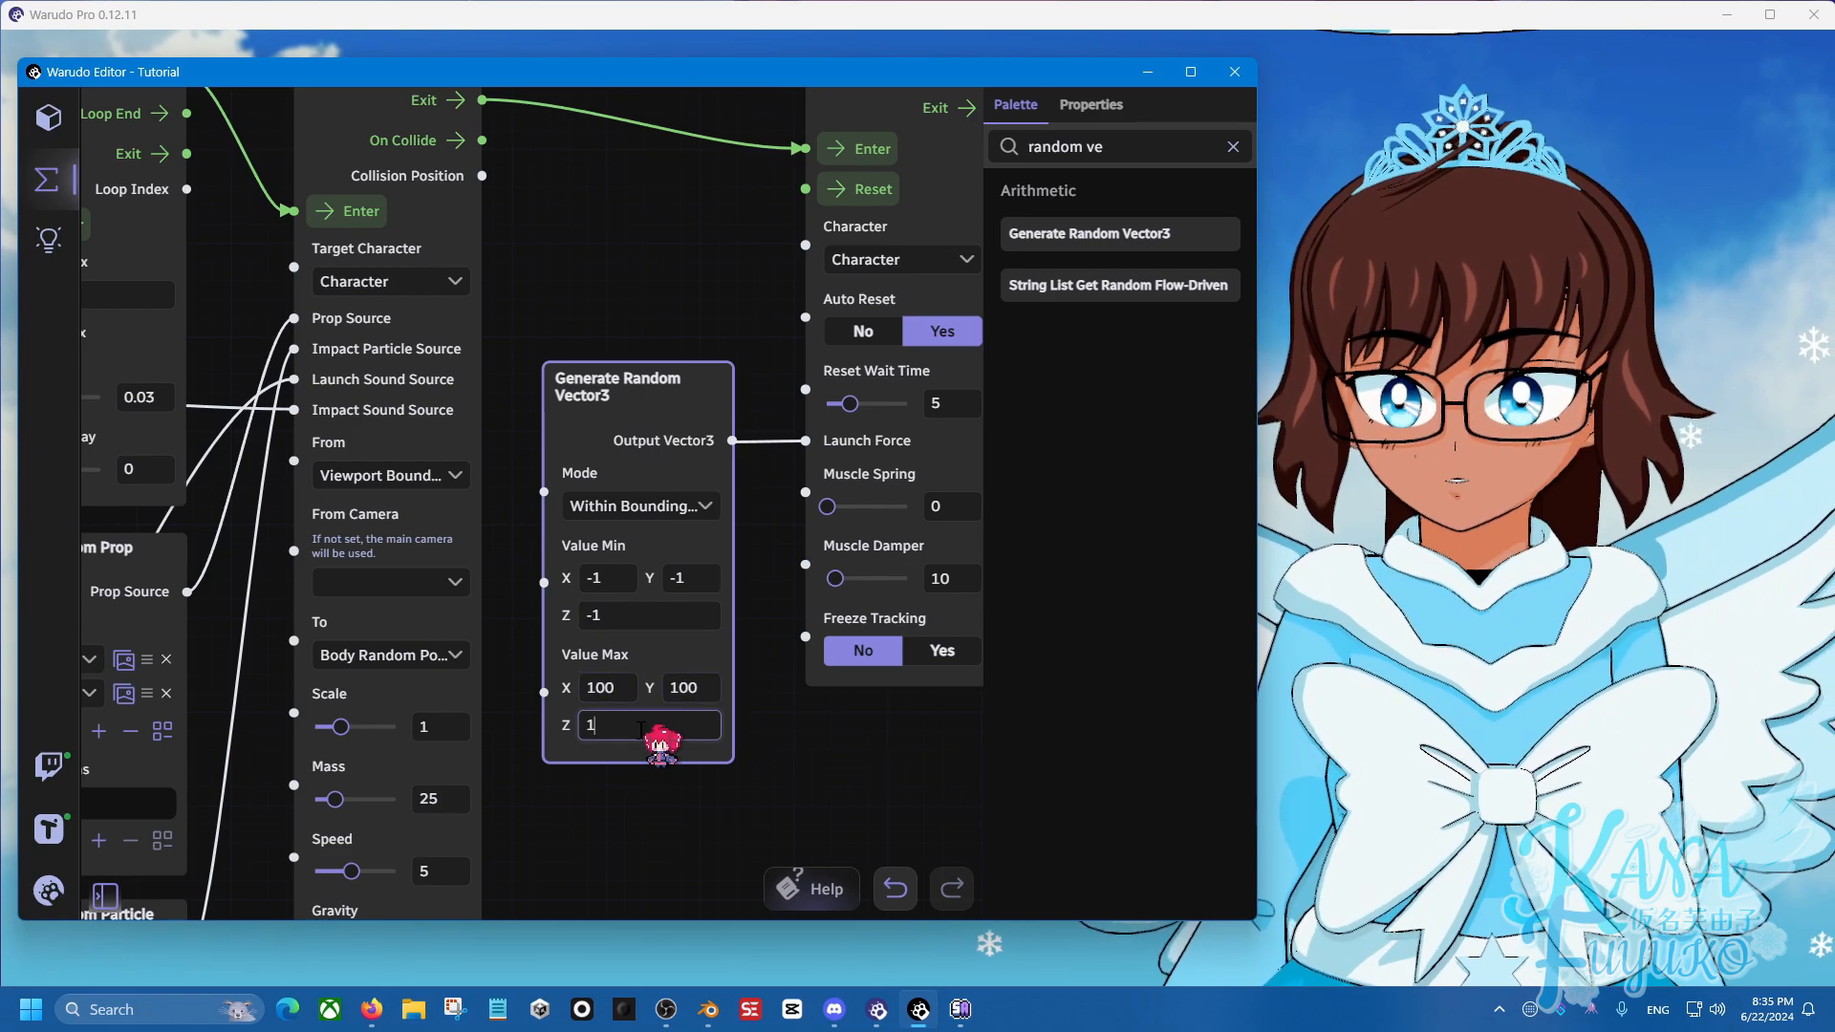
pyautogui.write('00')
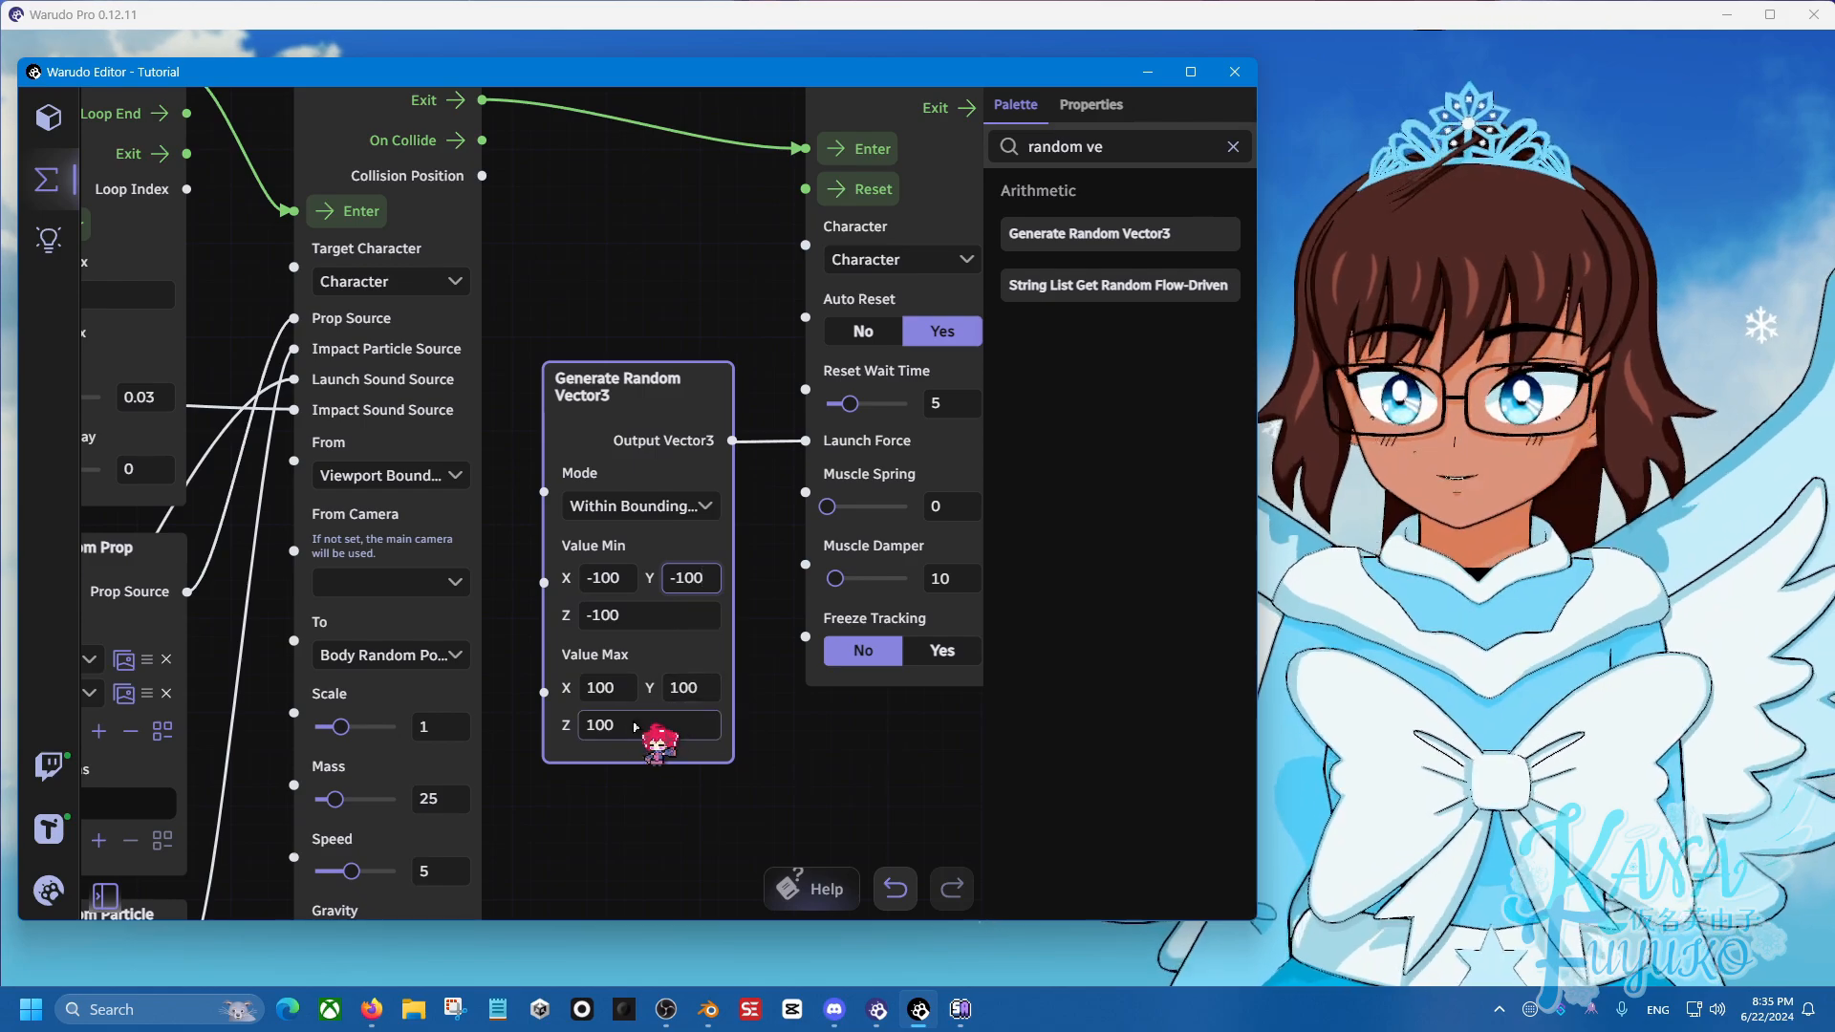
pyautogui.moveTo(783, 717); pyautogui.dragTo(780, 719)
pyautogui.click(779, 718)
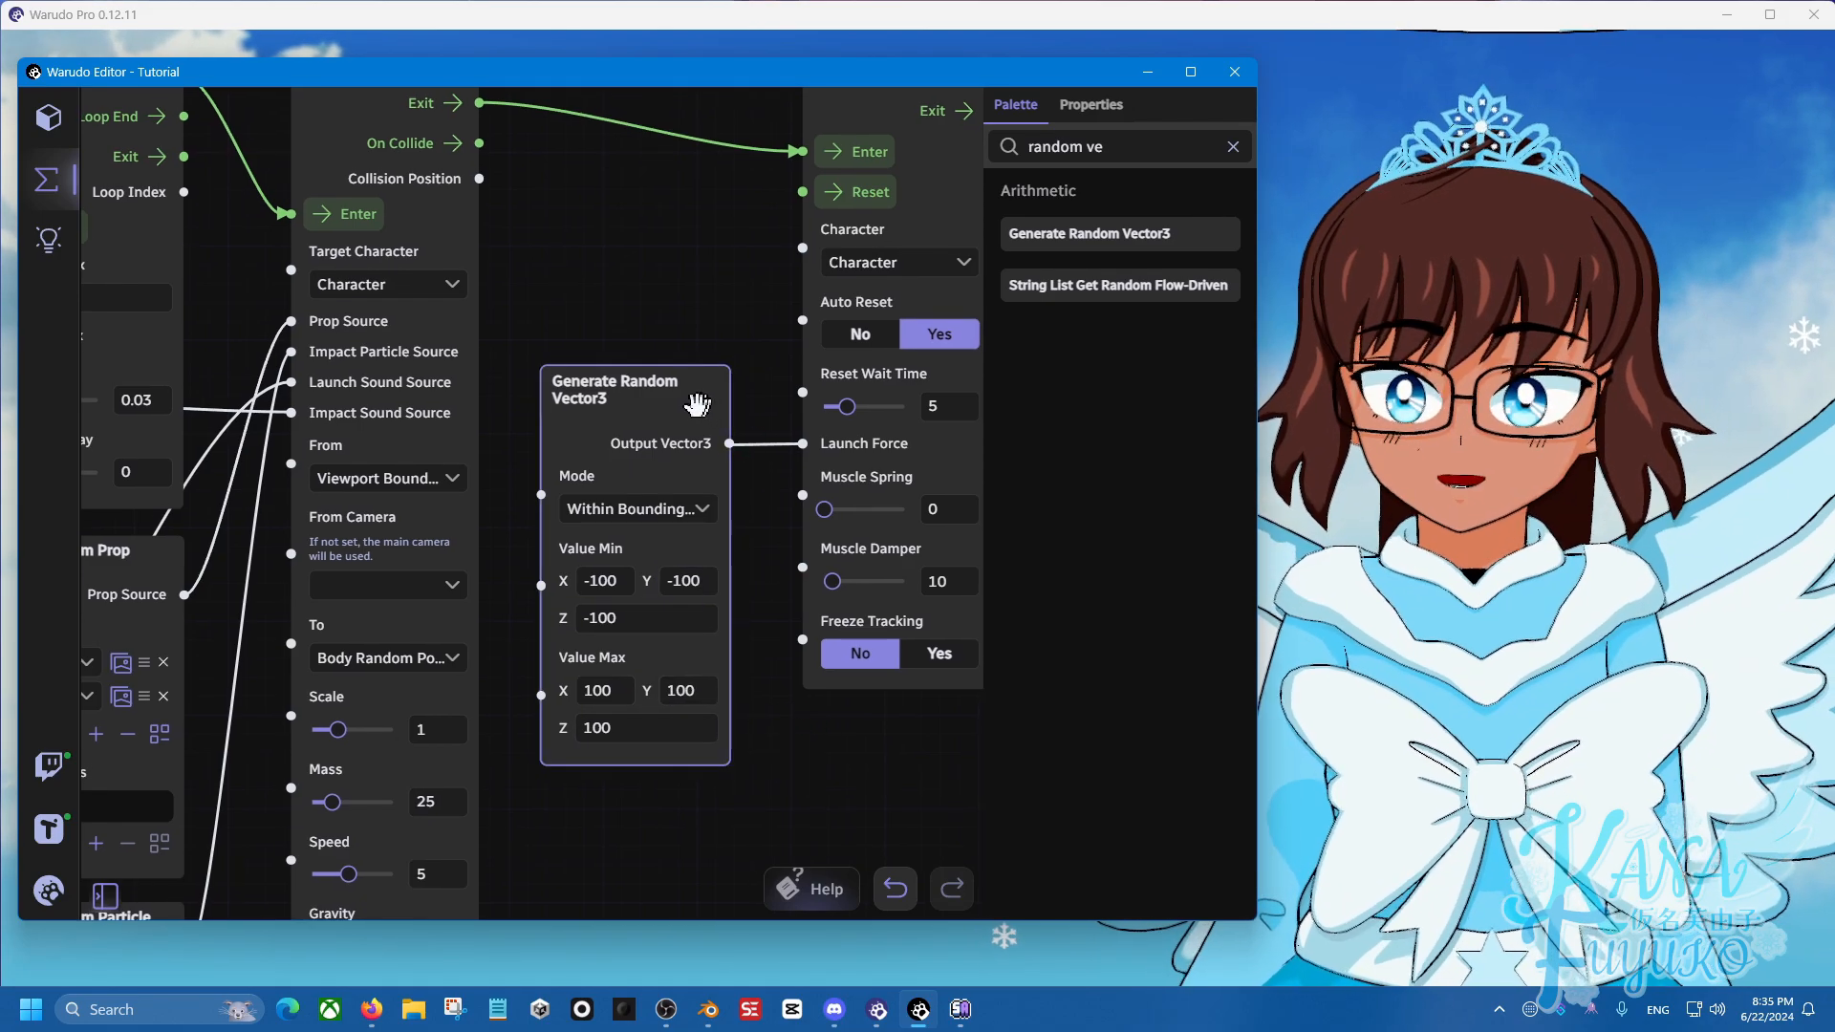
pyautogui.moveTo(659, 392); pyautogui.dragTo(657, 394)
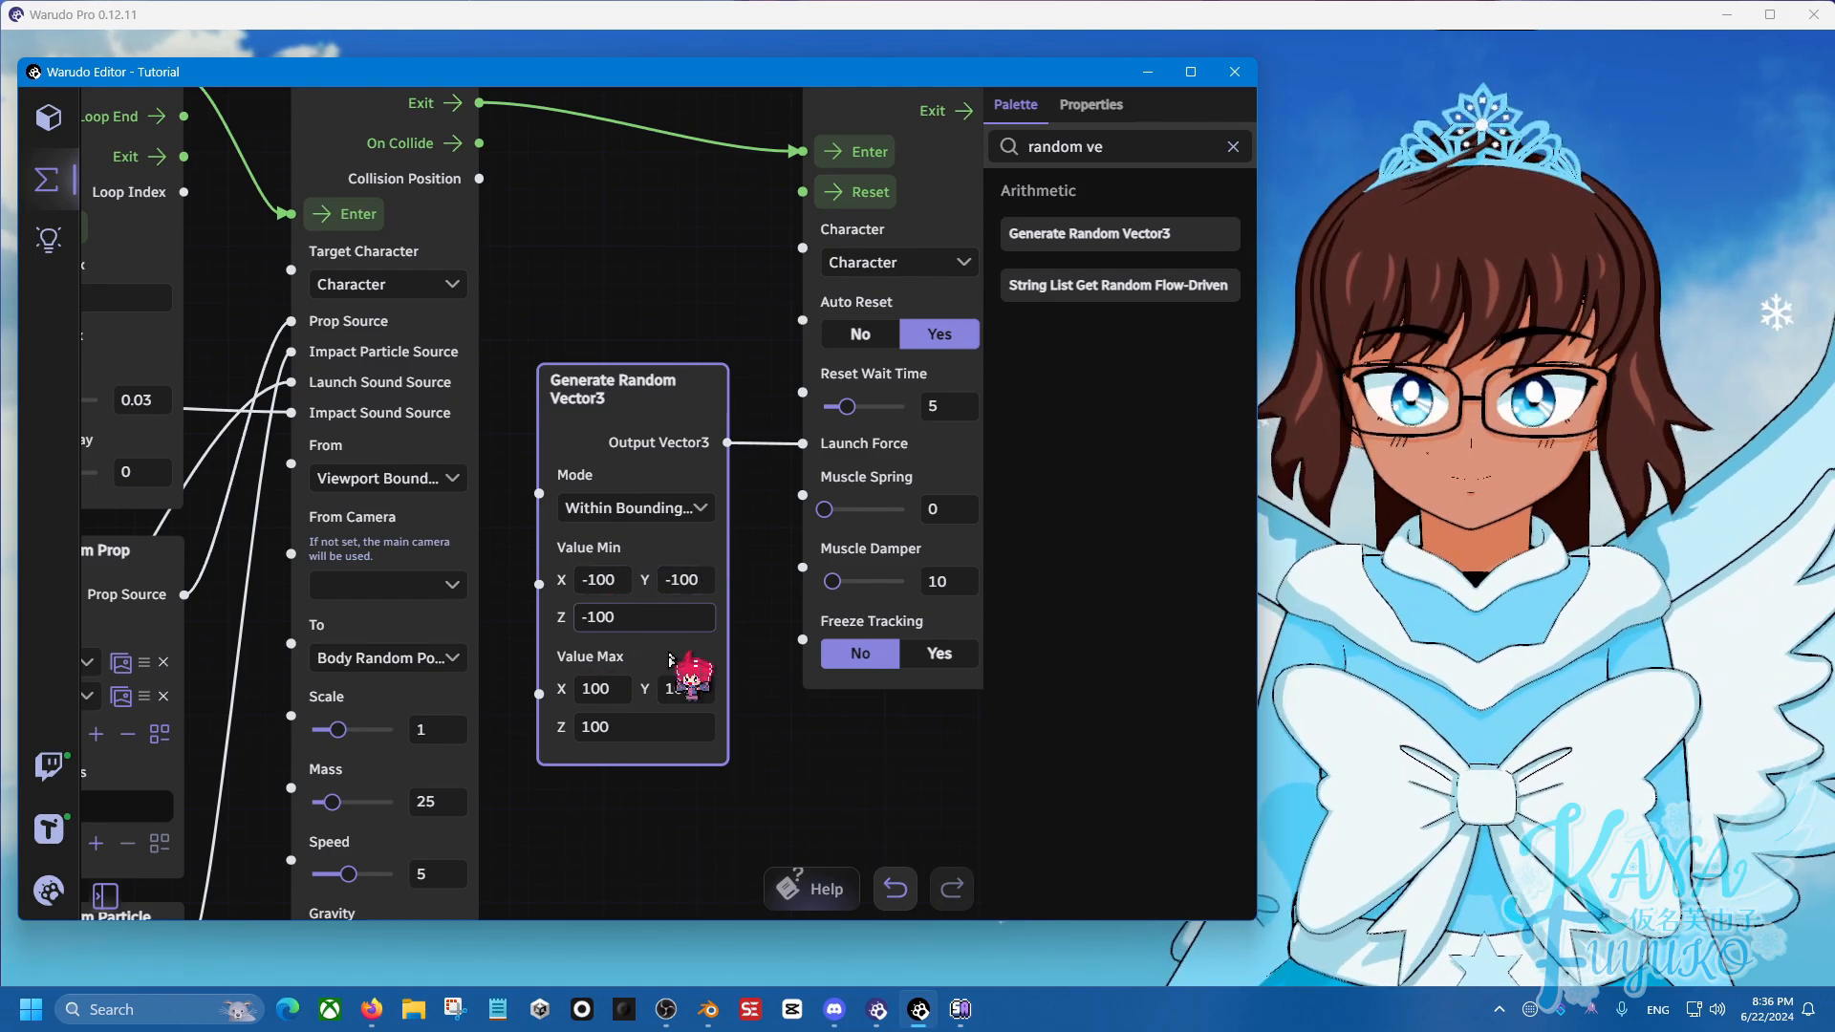
pyautogui.scroll(-1, 807, 750)
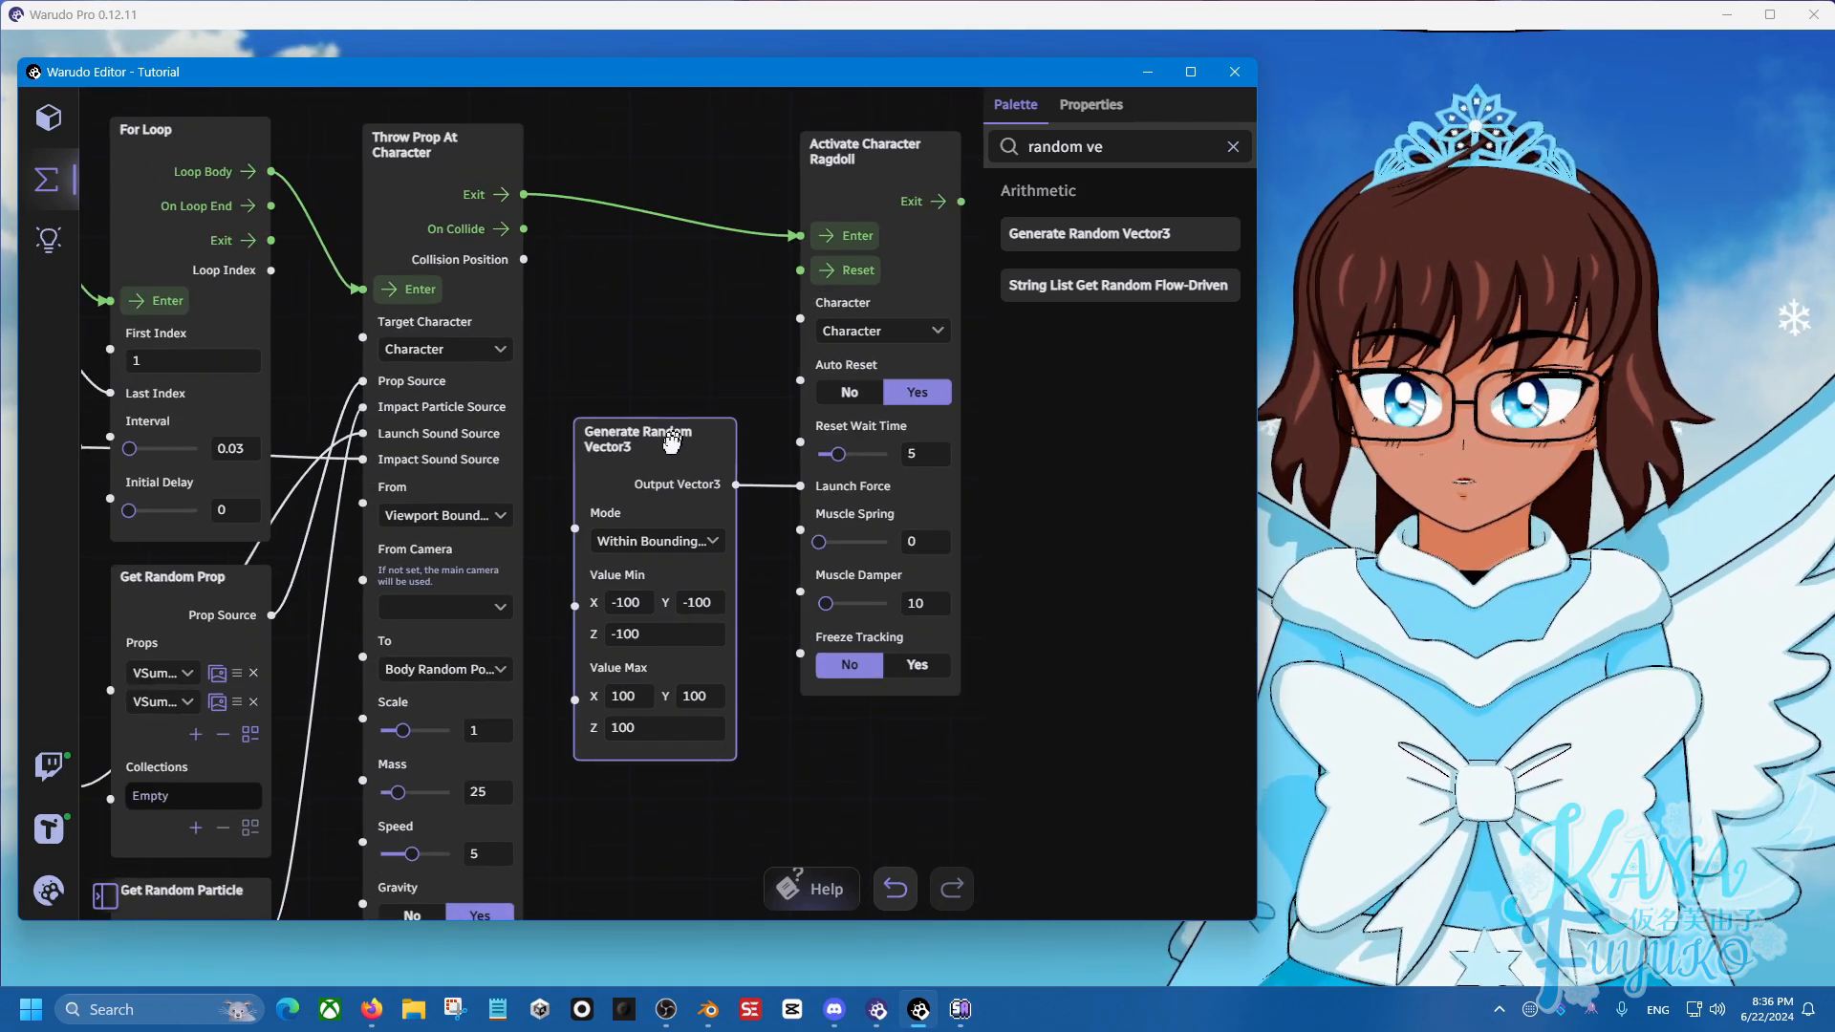
pyautogui.moveTo(672, 442)
pyautogui.mouseDown()
pyautogui.moveTo(669, 457)
pyautogui.moveTo(671, 439)
pyautogui.mouseUp()
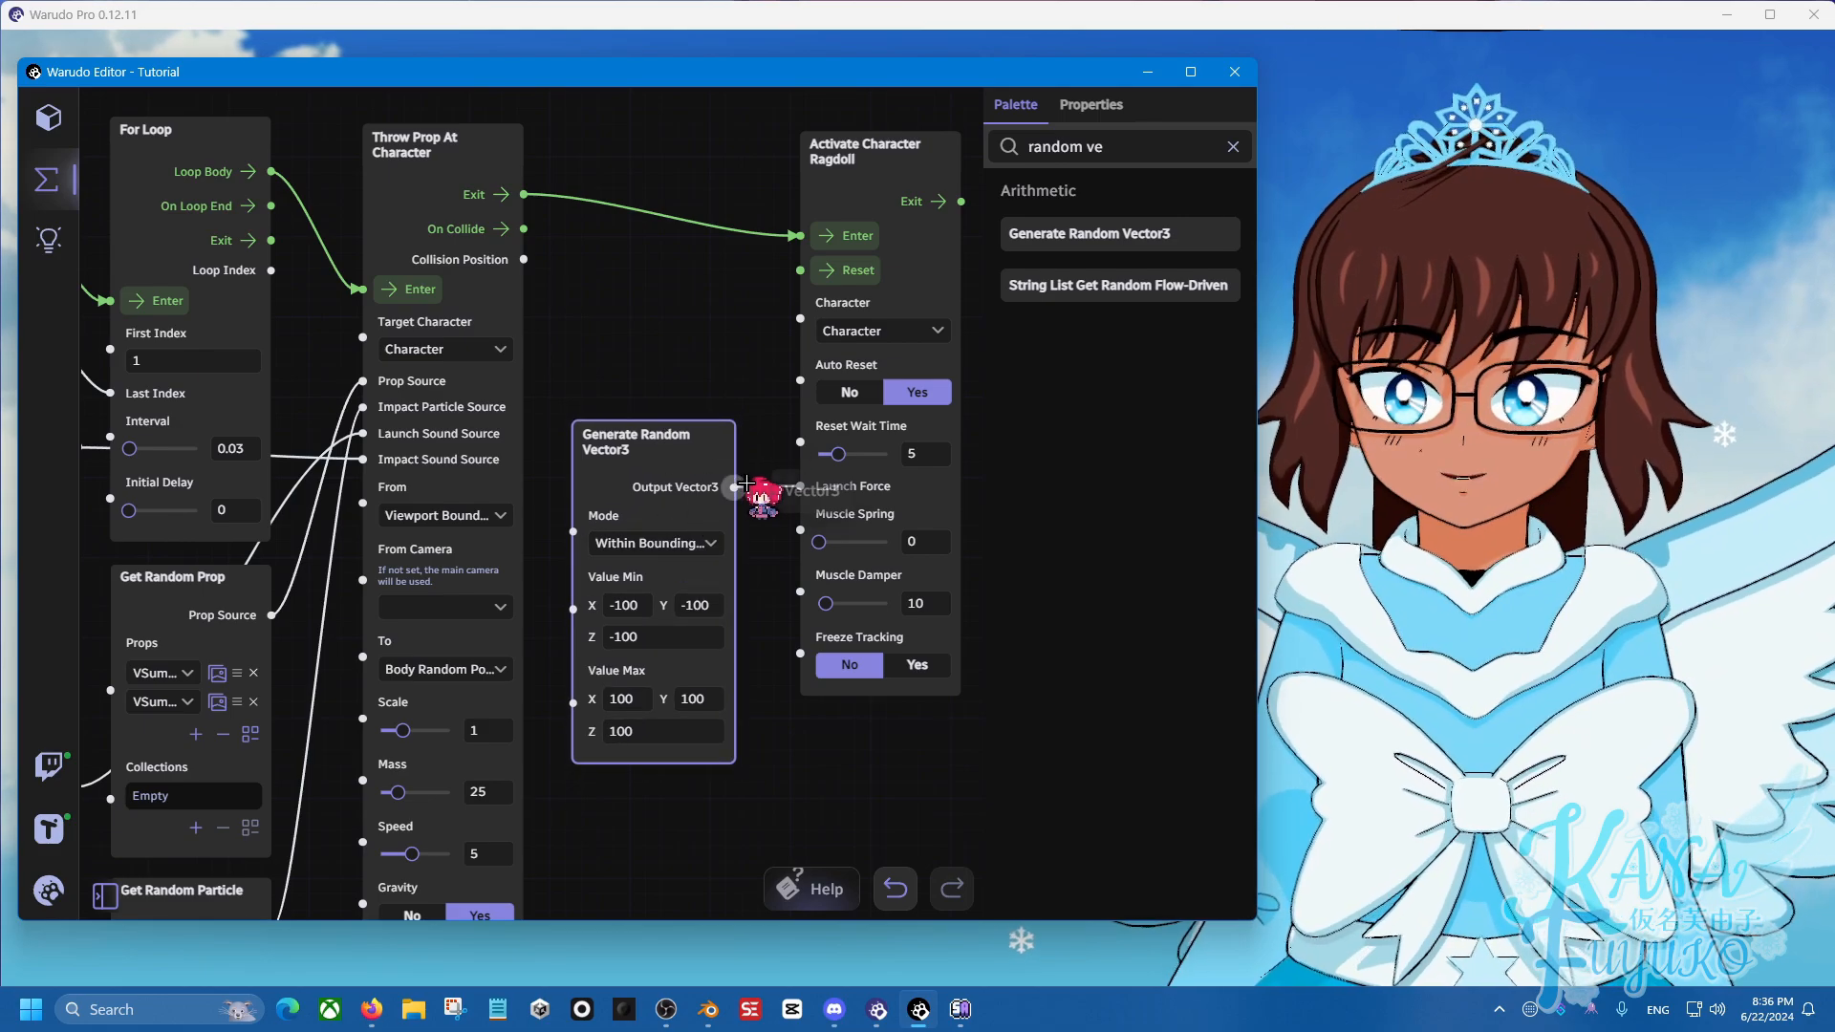
pyautogui.scroll(-1, 698, 350)
pyautogui.scroll(-1, 690, 350)
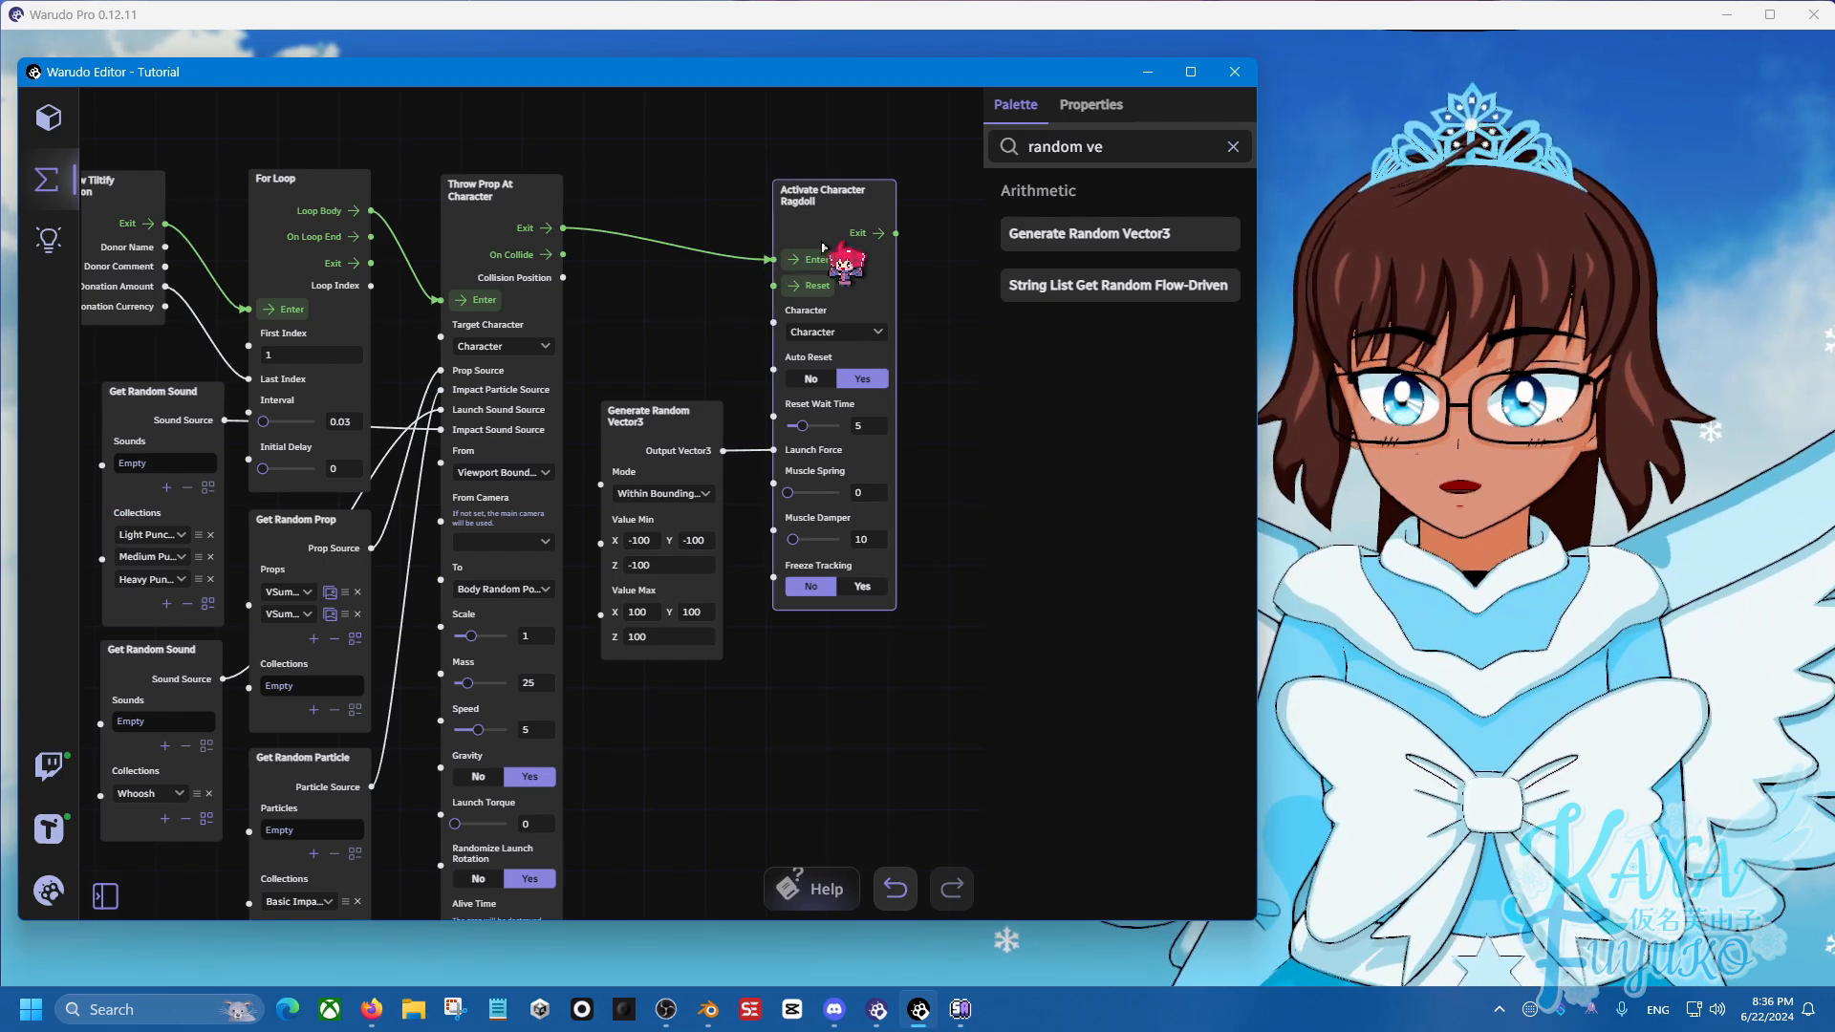
# Search the Discover workshop items for "floor collider".
pyautogui.click(48, 238)
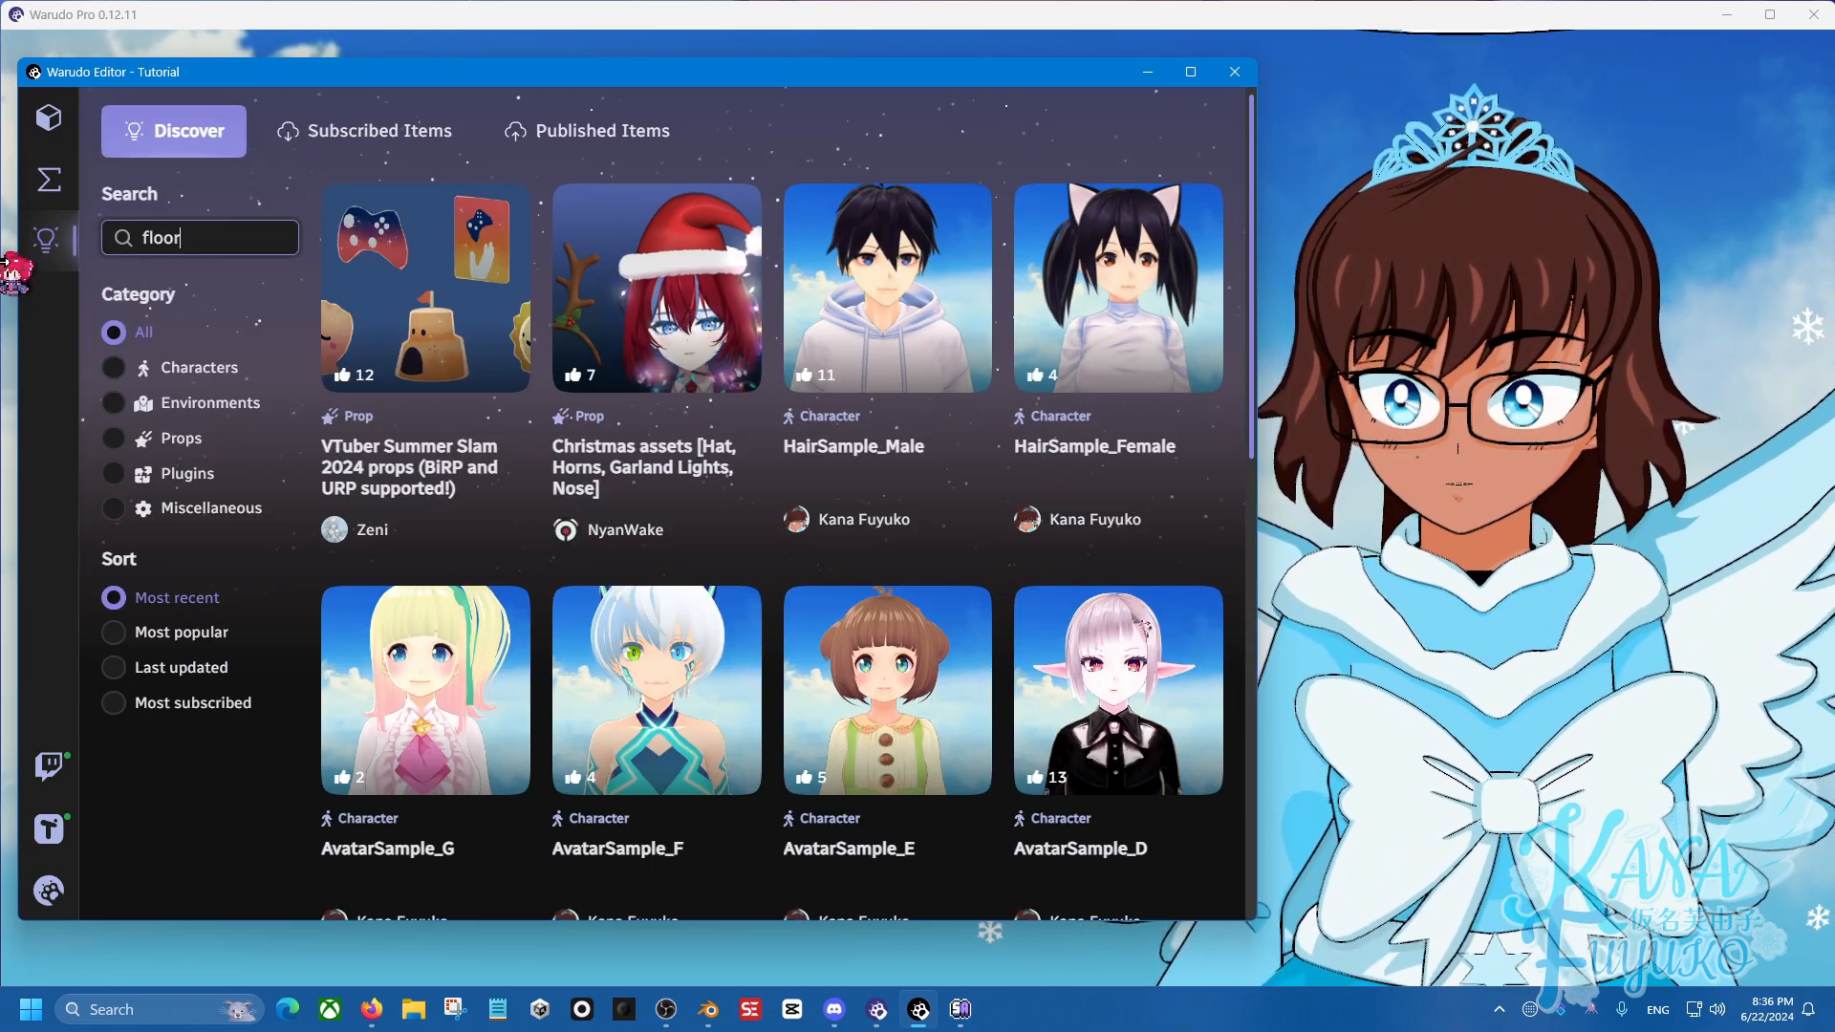
pyautogui.write('floor collider')
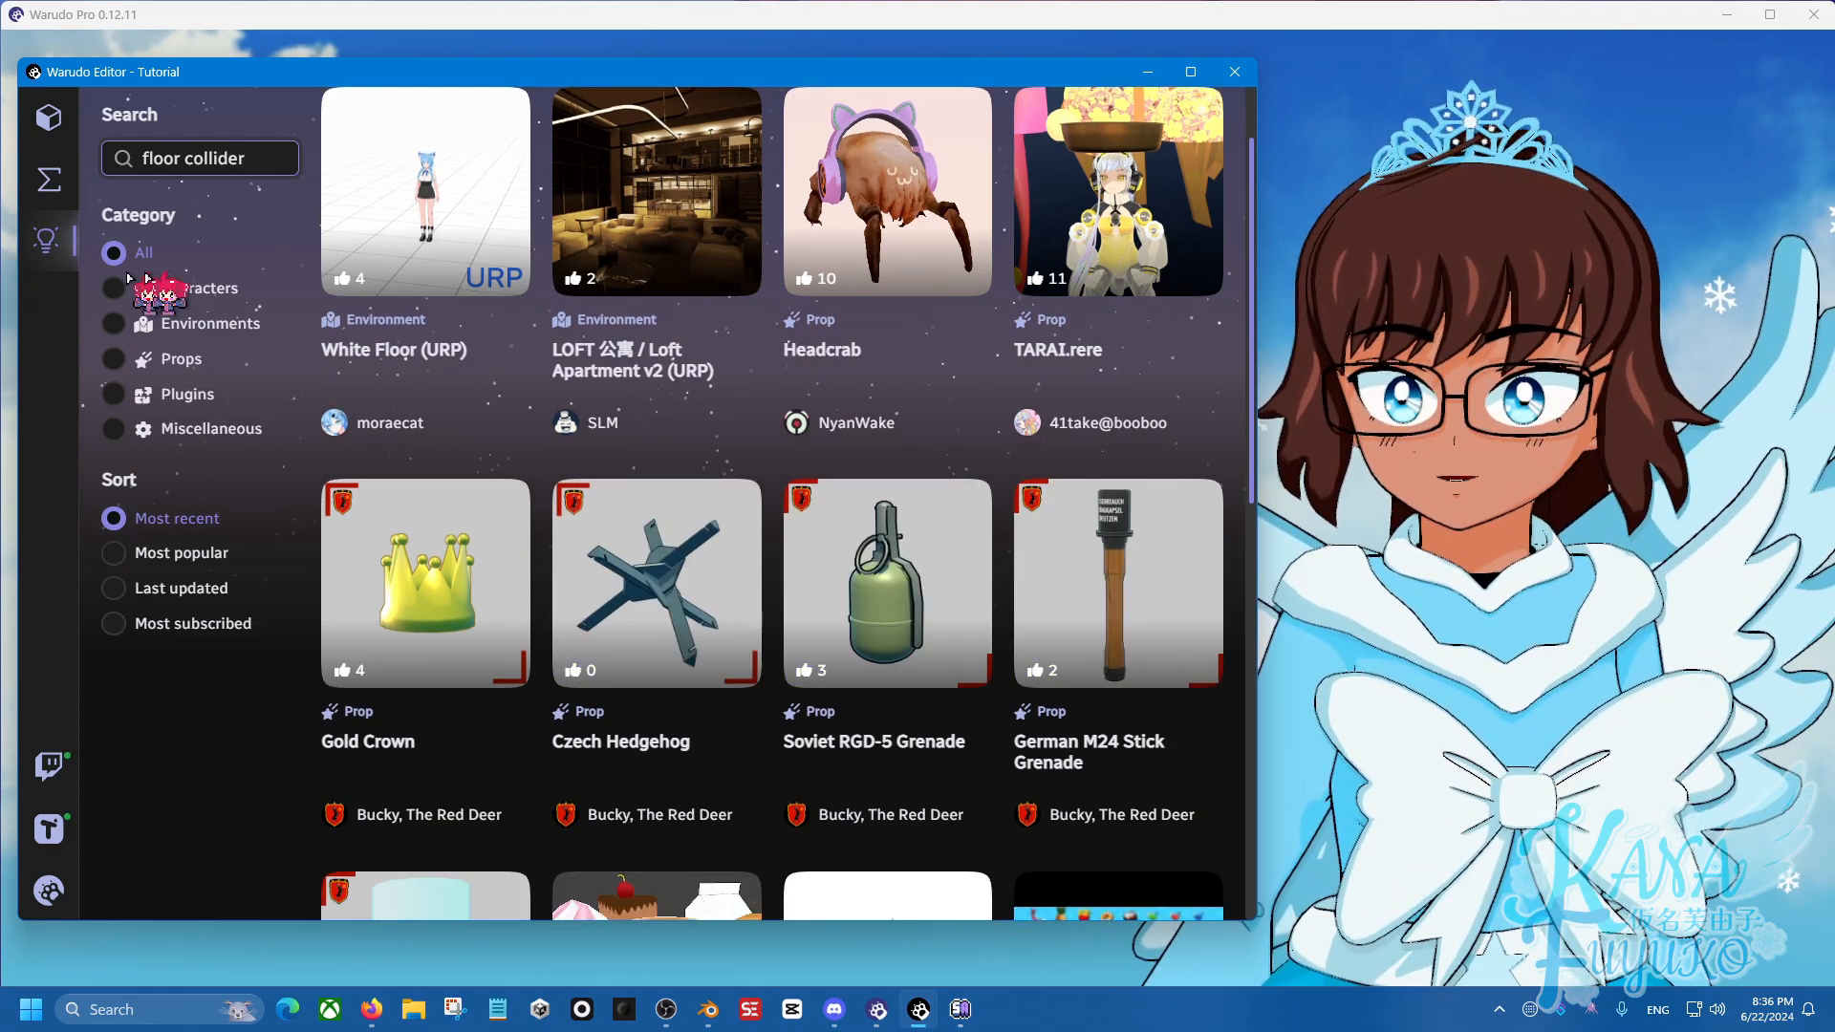
# Filter the workshop results to props and open the Floor Collider item's details to check its subscription status and setup notes.
pyautogui.scroll(2, 421, 459)
pyautogui.scroll(-5, 472, 498)
pyautogui.scroll(6, 411, 454)
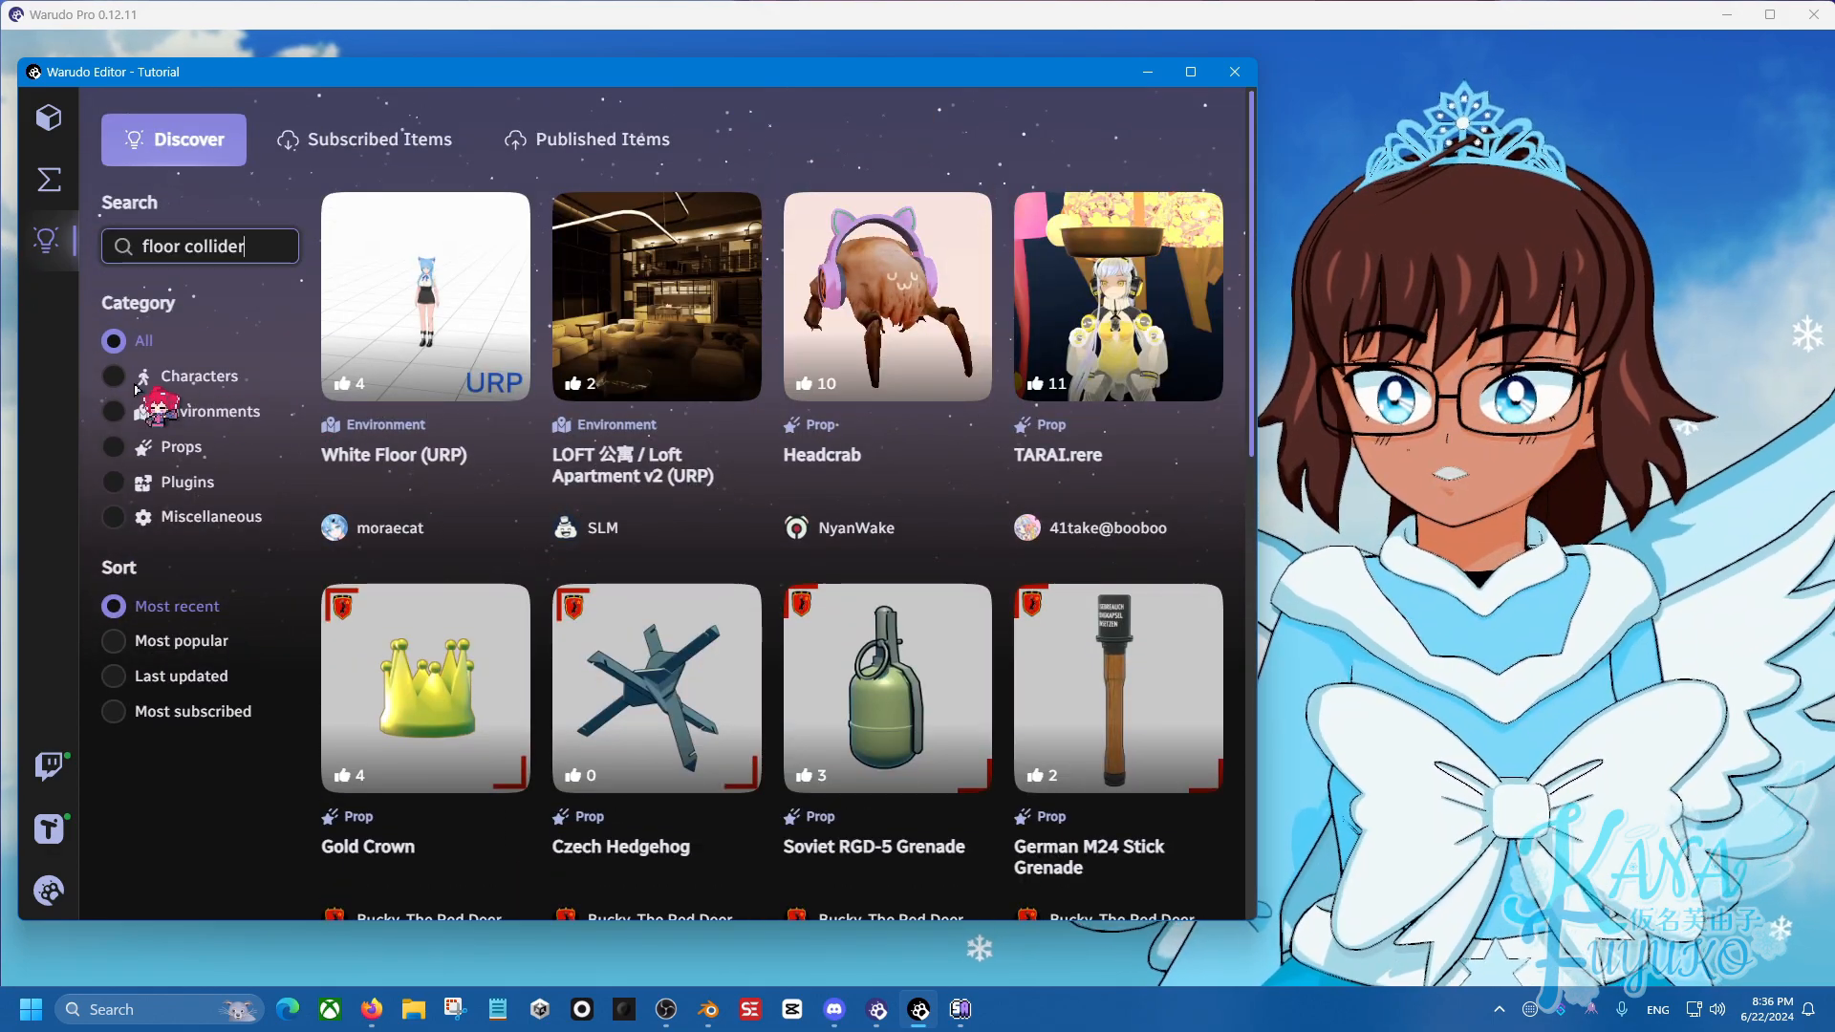
pyautogui.click(113, 448)
pyautogui.scroll(-5, 561, 412)
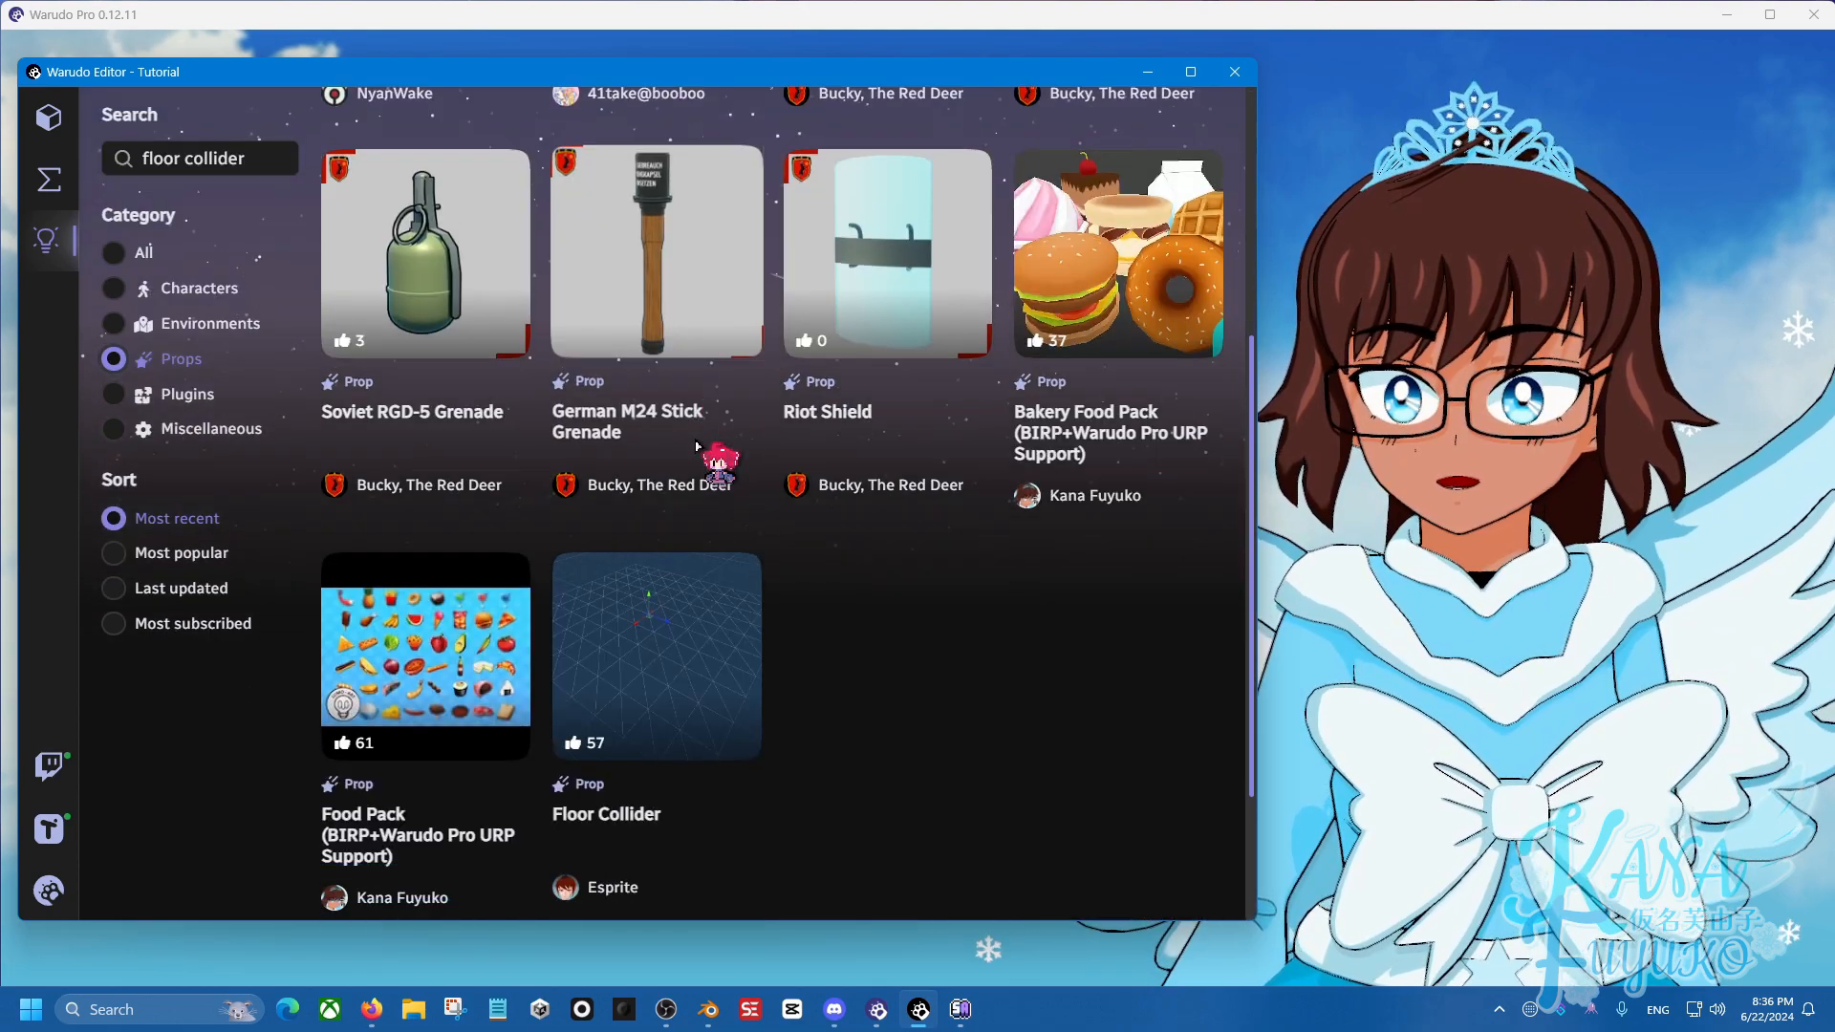
pyautogui.click(640, 589)
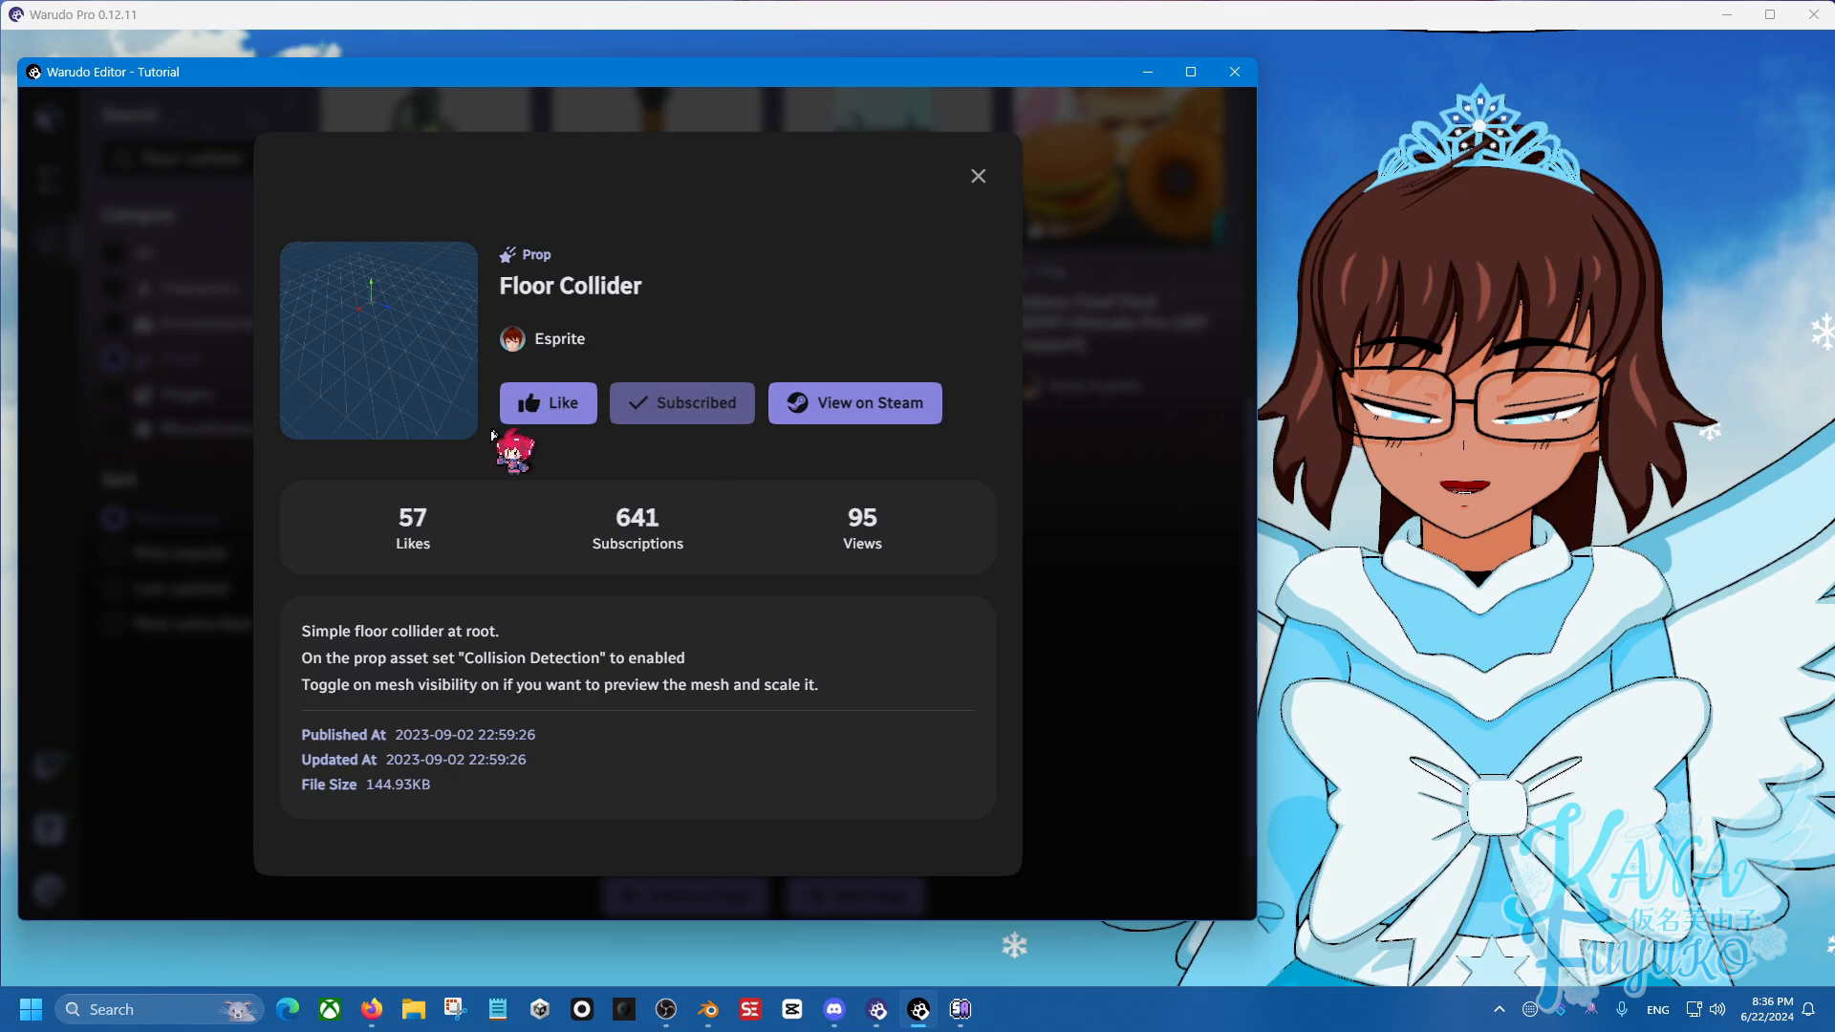
pyautogui.click(978, 176)
pyautogui.scroll(5, 504, 468)
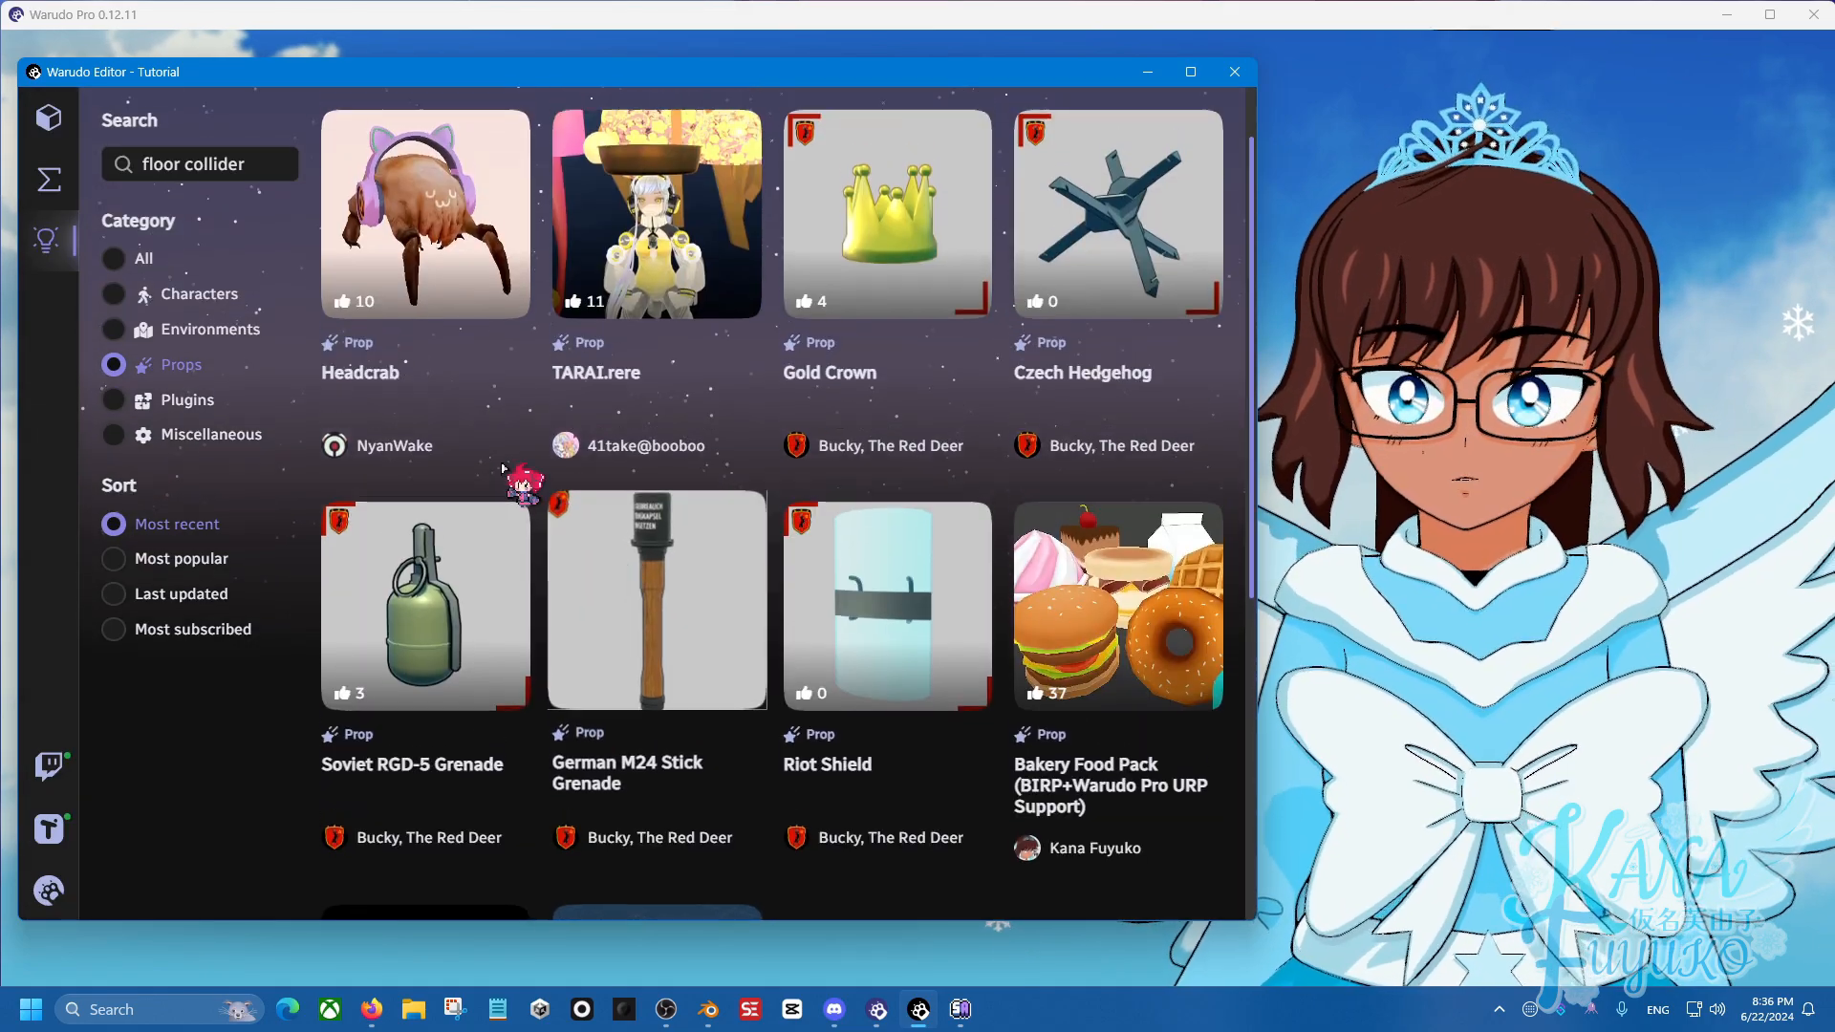
# Add a new Prop asset to the scene.
pyautogui.click(47, 120)
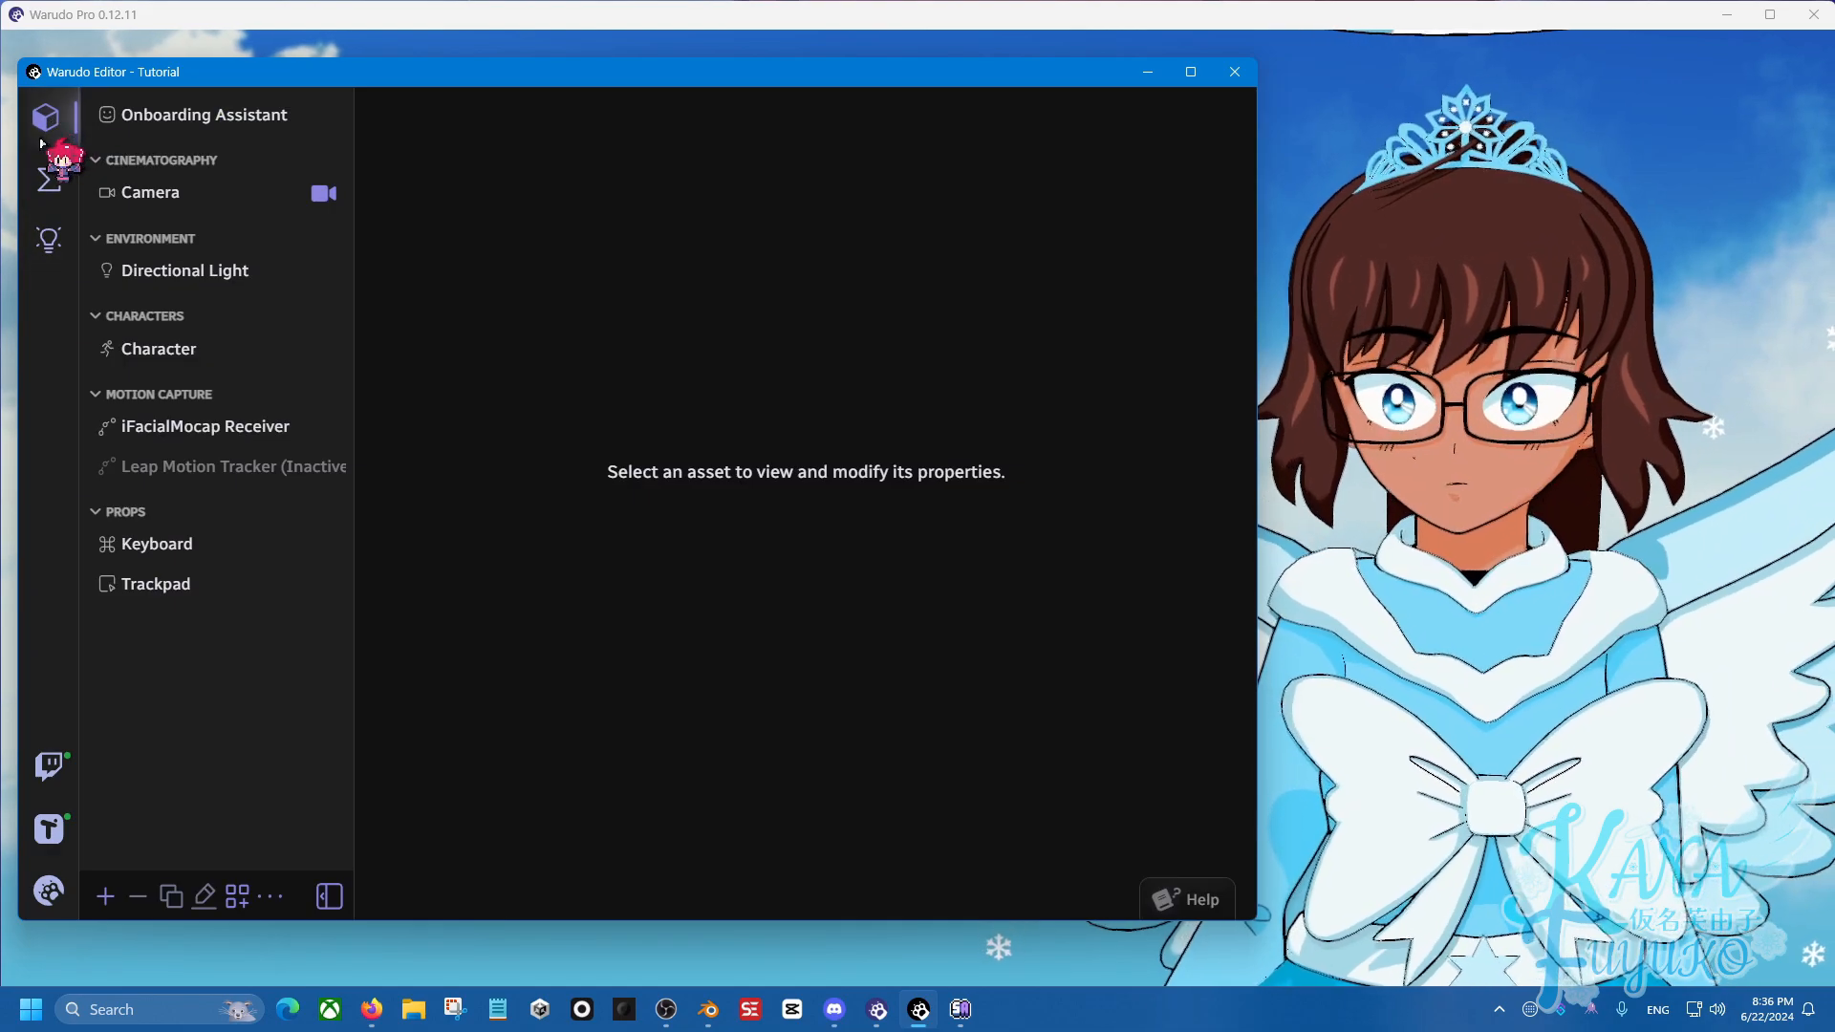
pyautogui.click(105, 899)
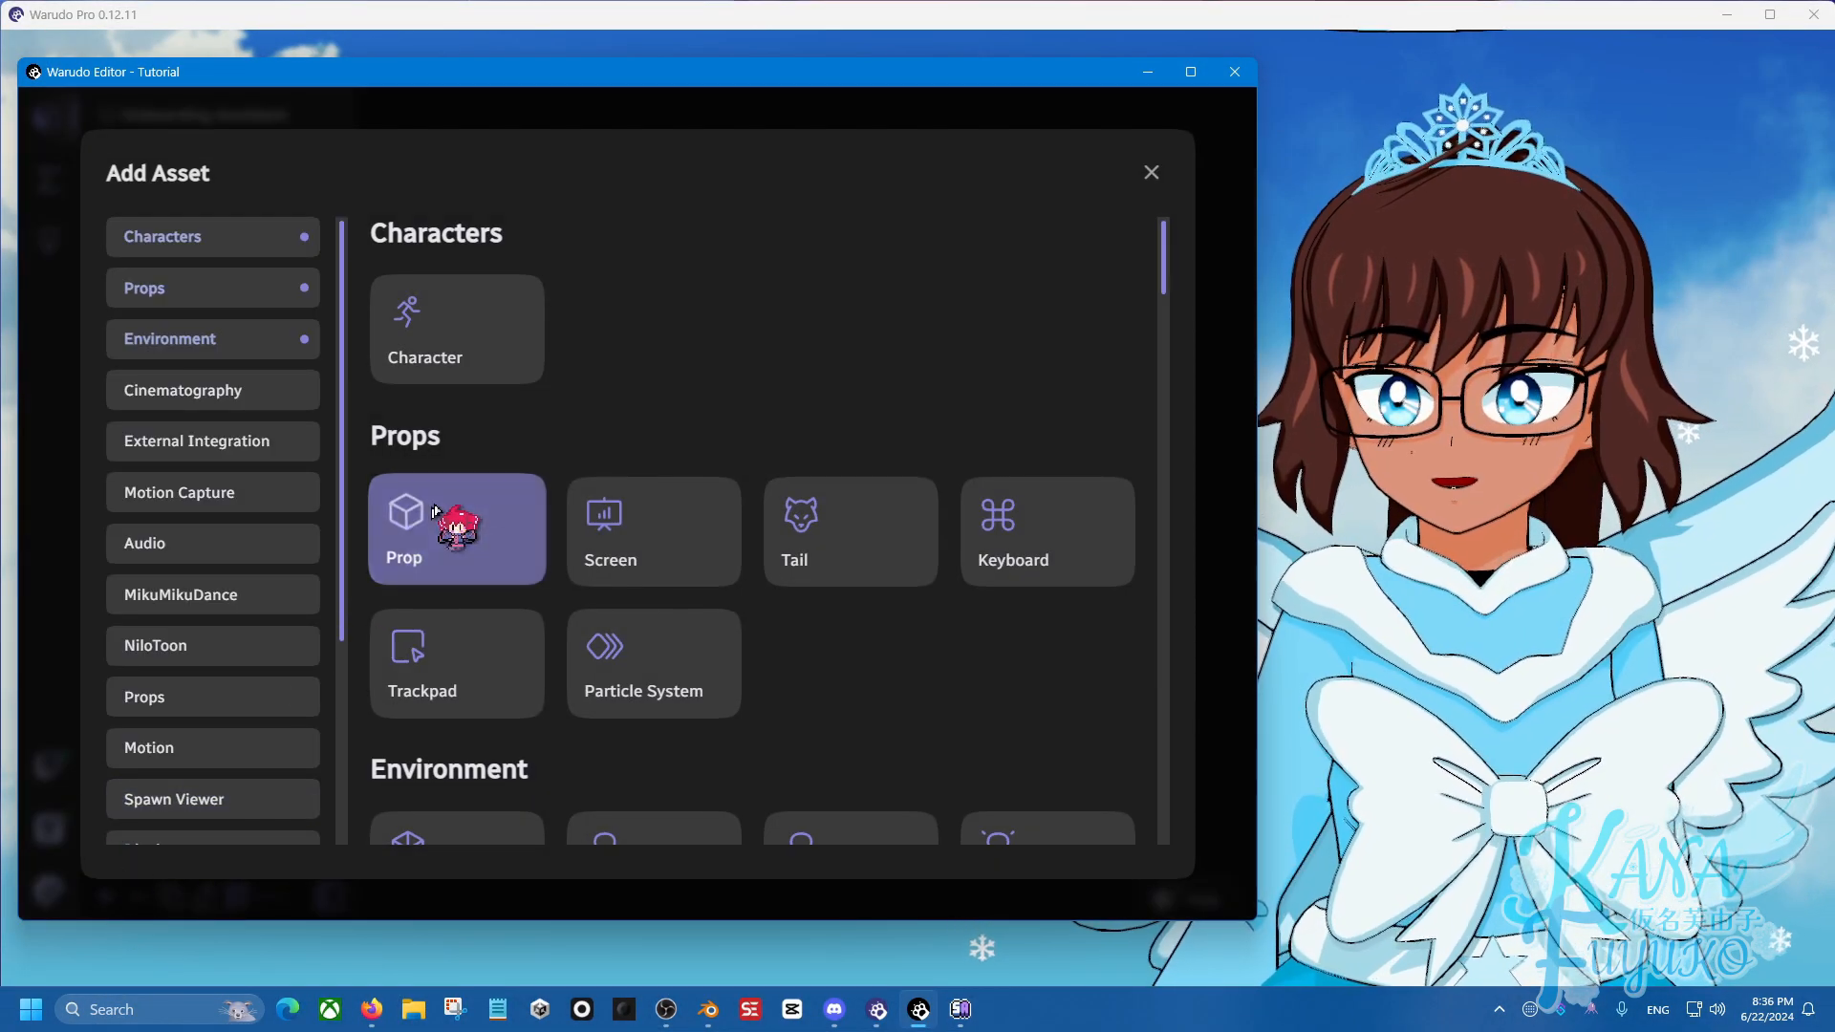
pyautogui.click(447, 525)
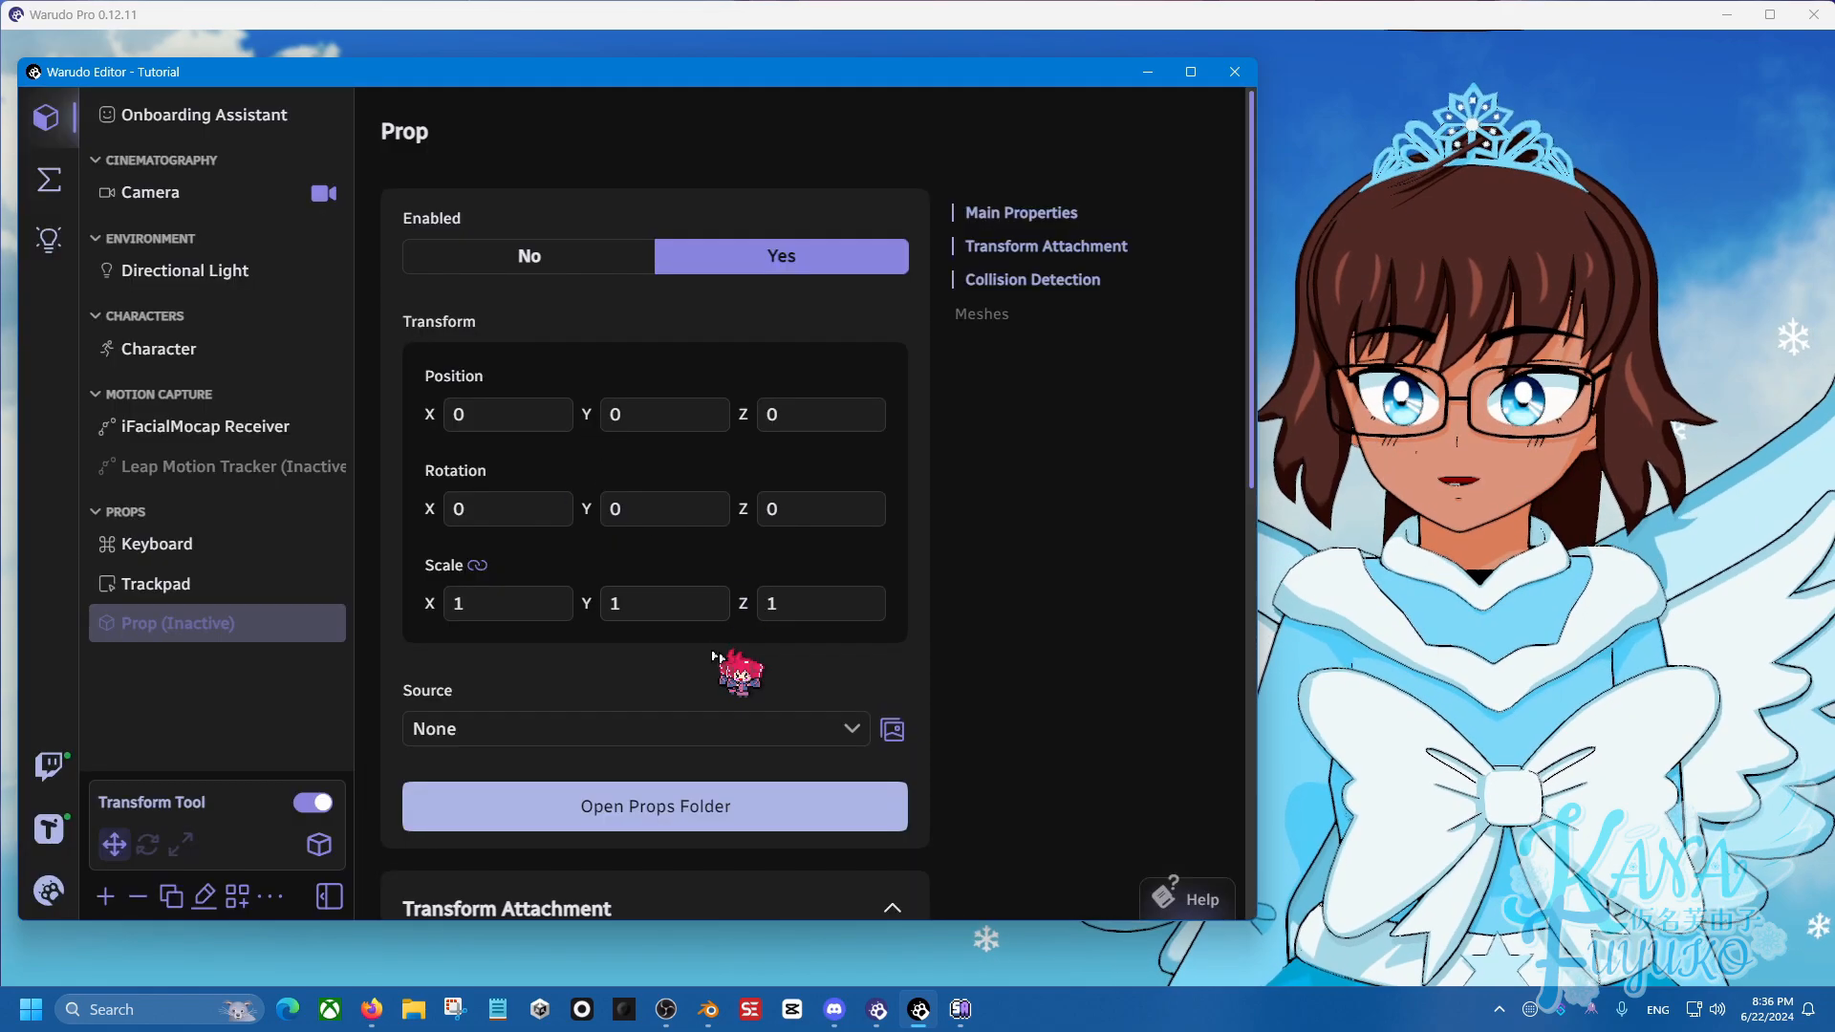
# Configure the new prop with the workshop Floor Collider as source, a scale of 1,000 on all axes, and Collision Detection enabled.
pyautogui.click(892, 730)
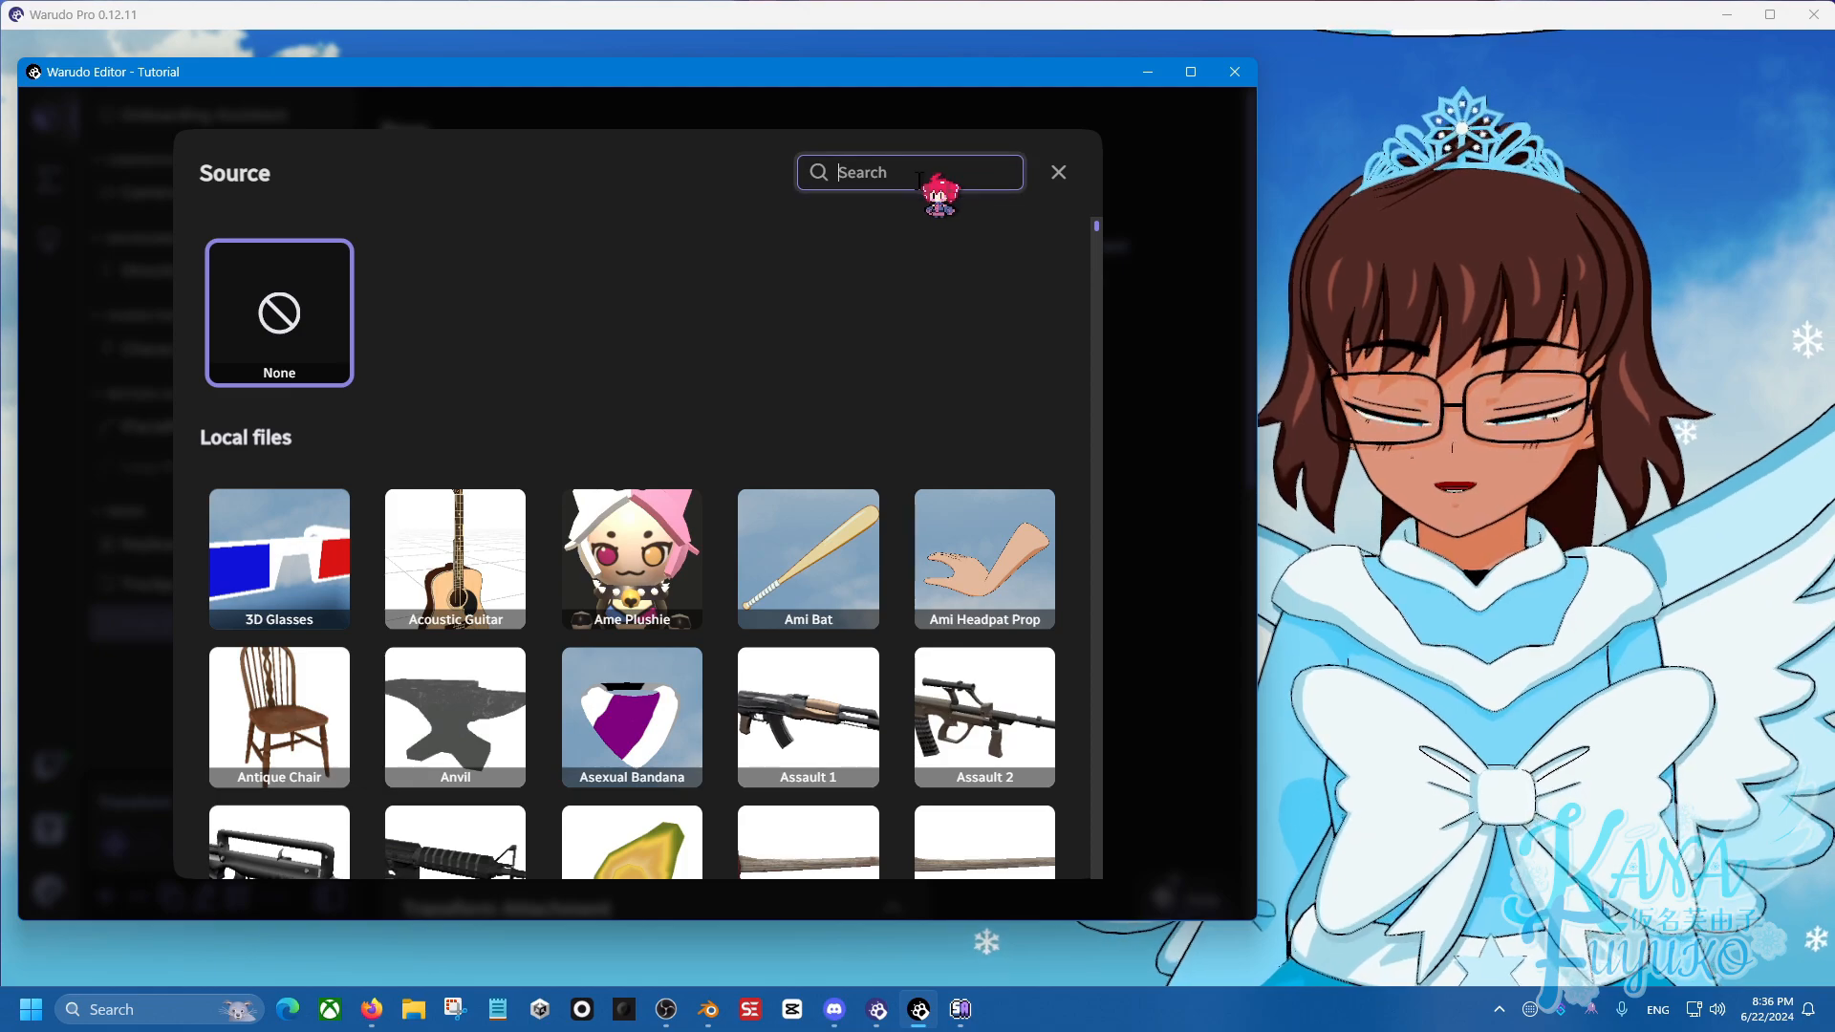
pyautogui.write('colli')
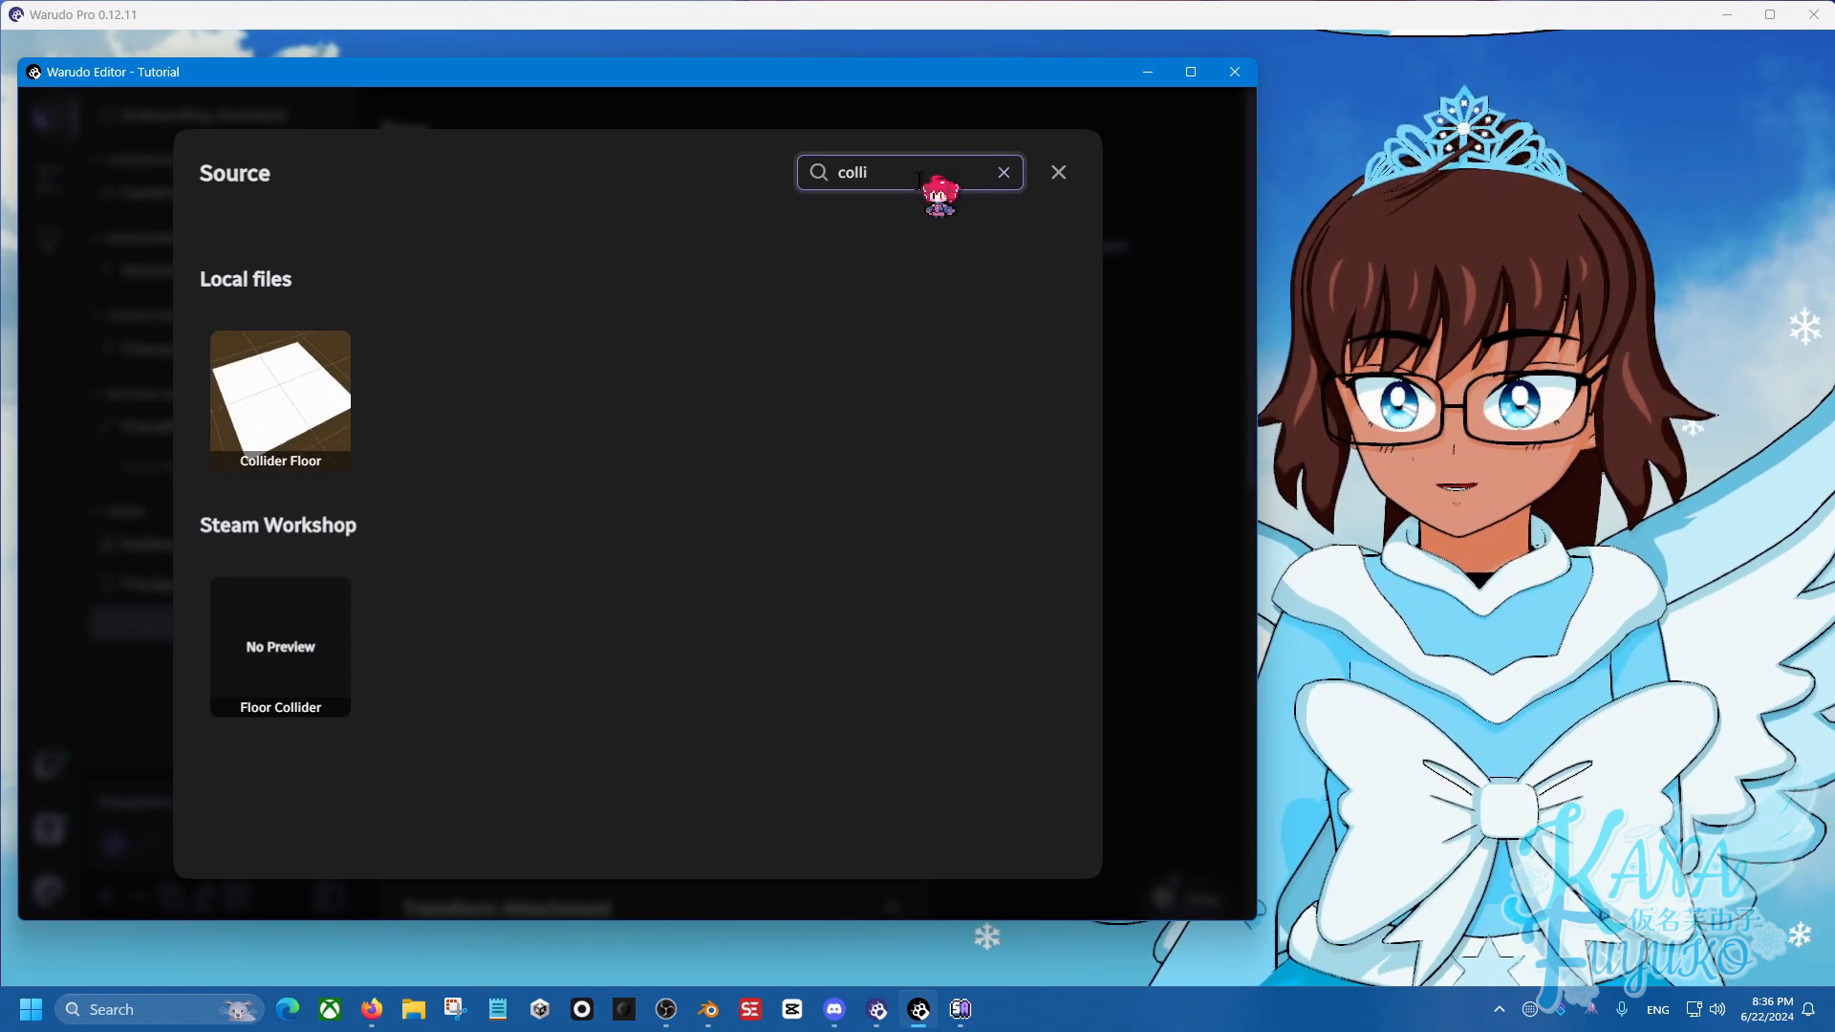
pyautogui.click(271, 719)
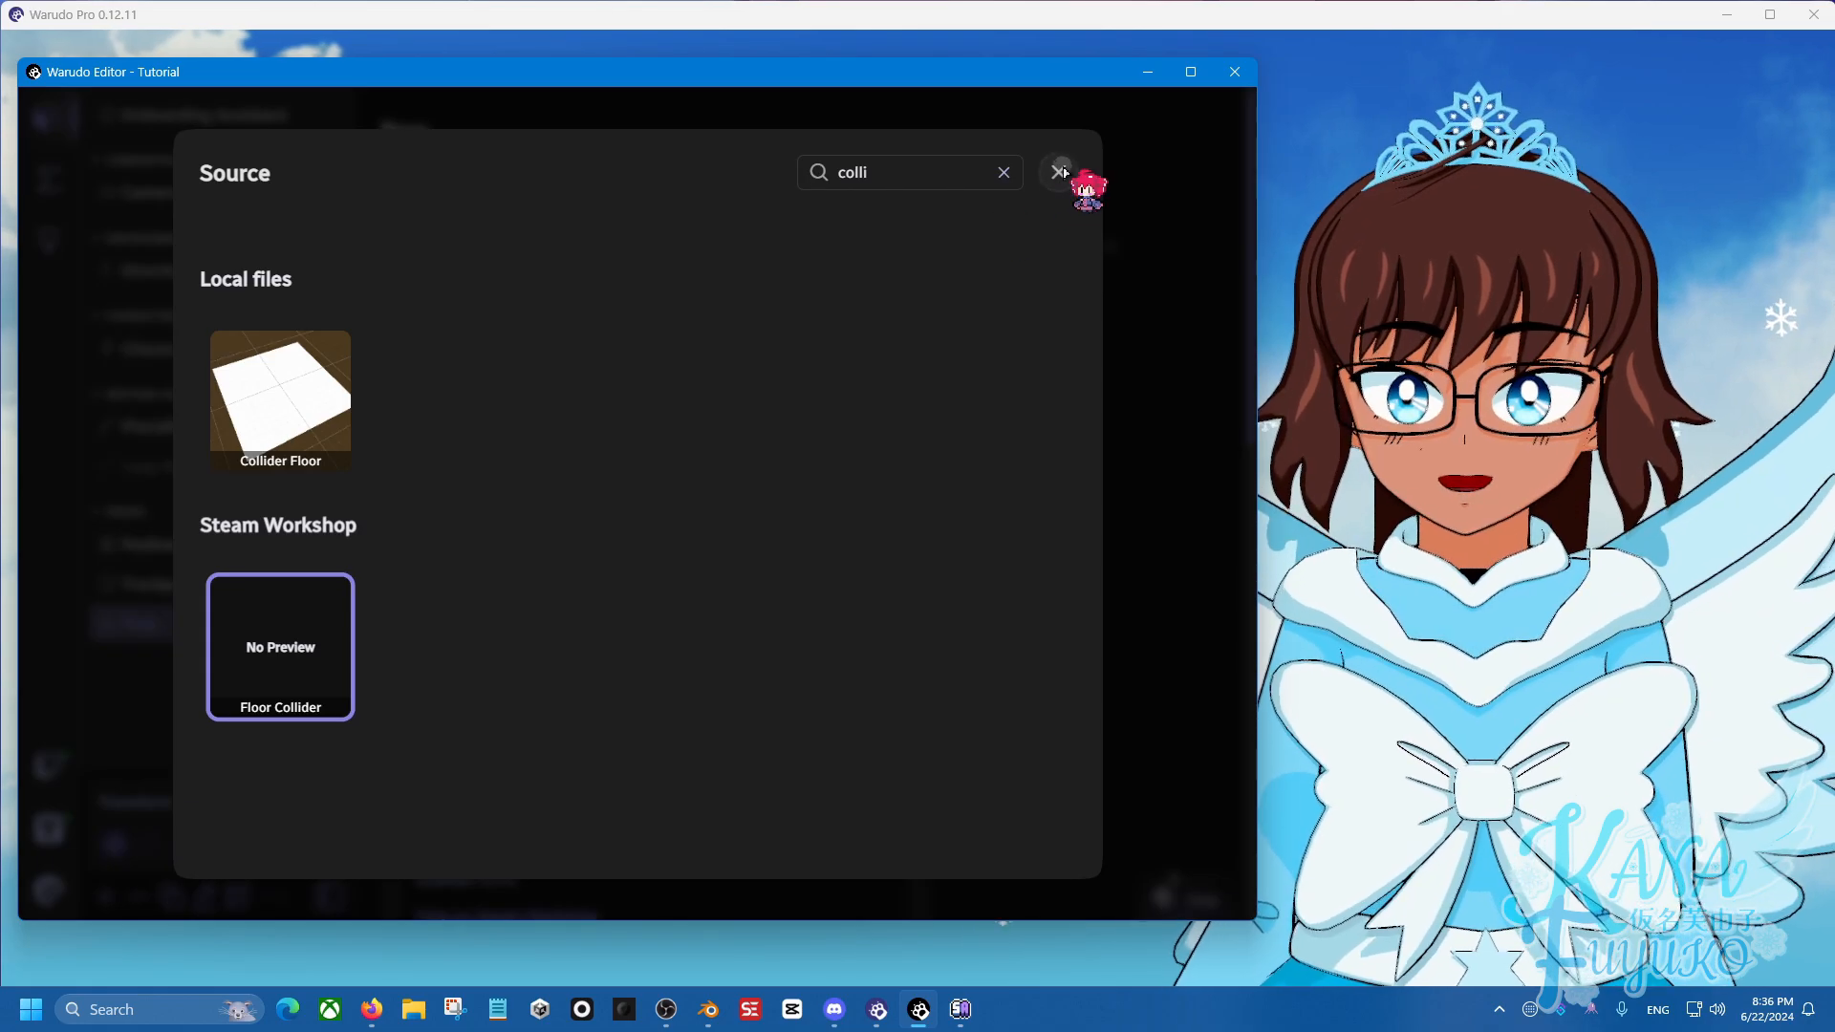
pyautogui.click(1059, 172)
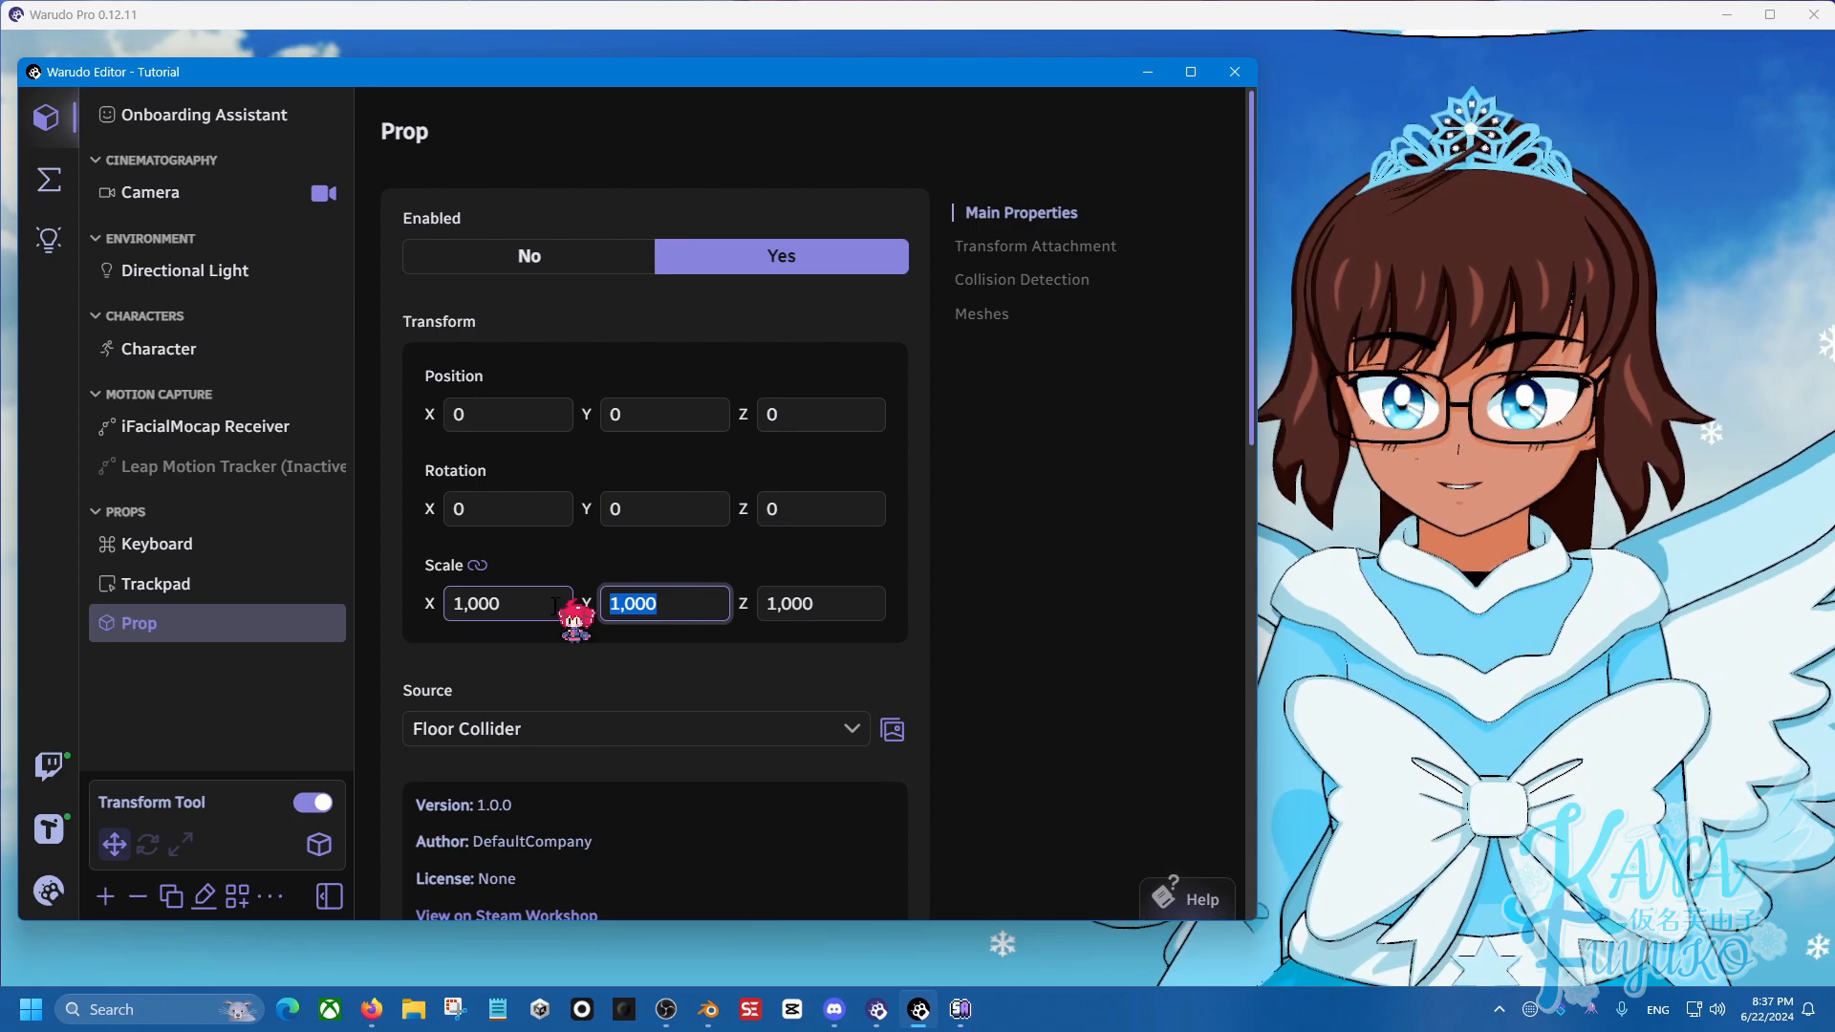
pyautogui.scroll(-8, 905, 586)
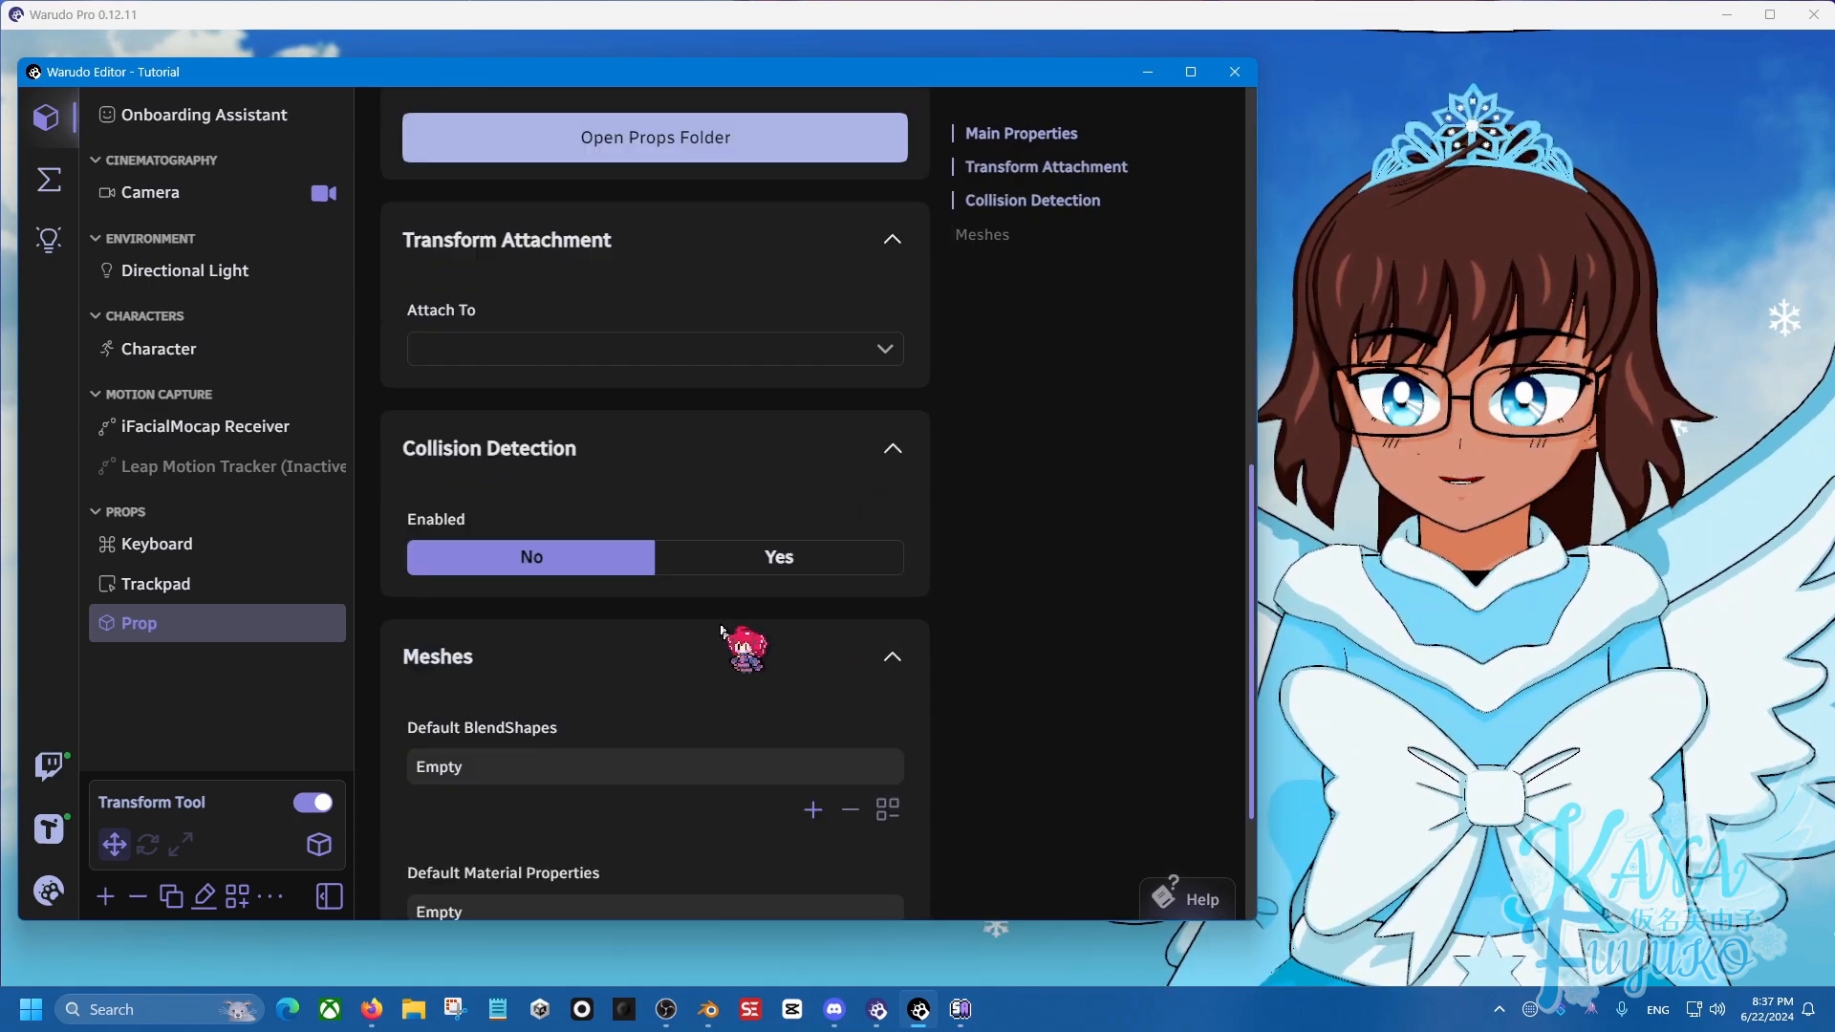
pyautogui.click(734, 552)
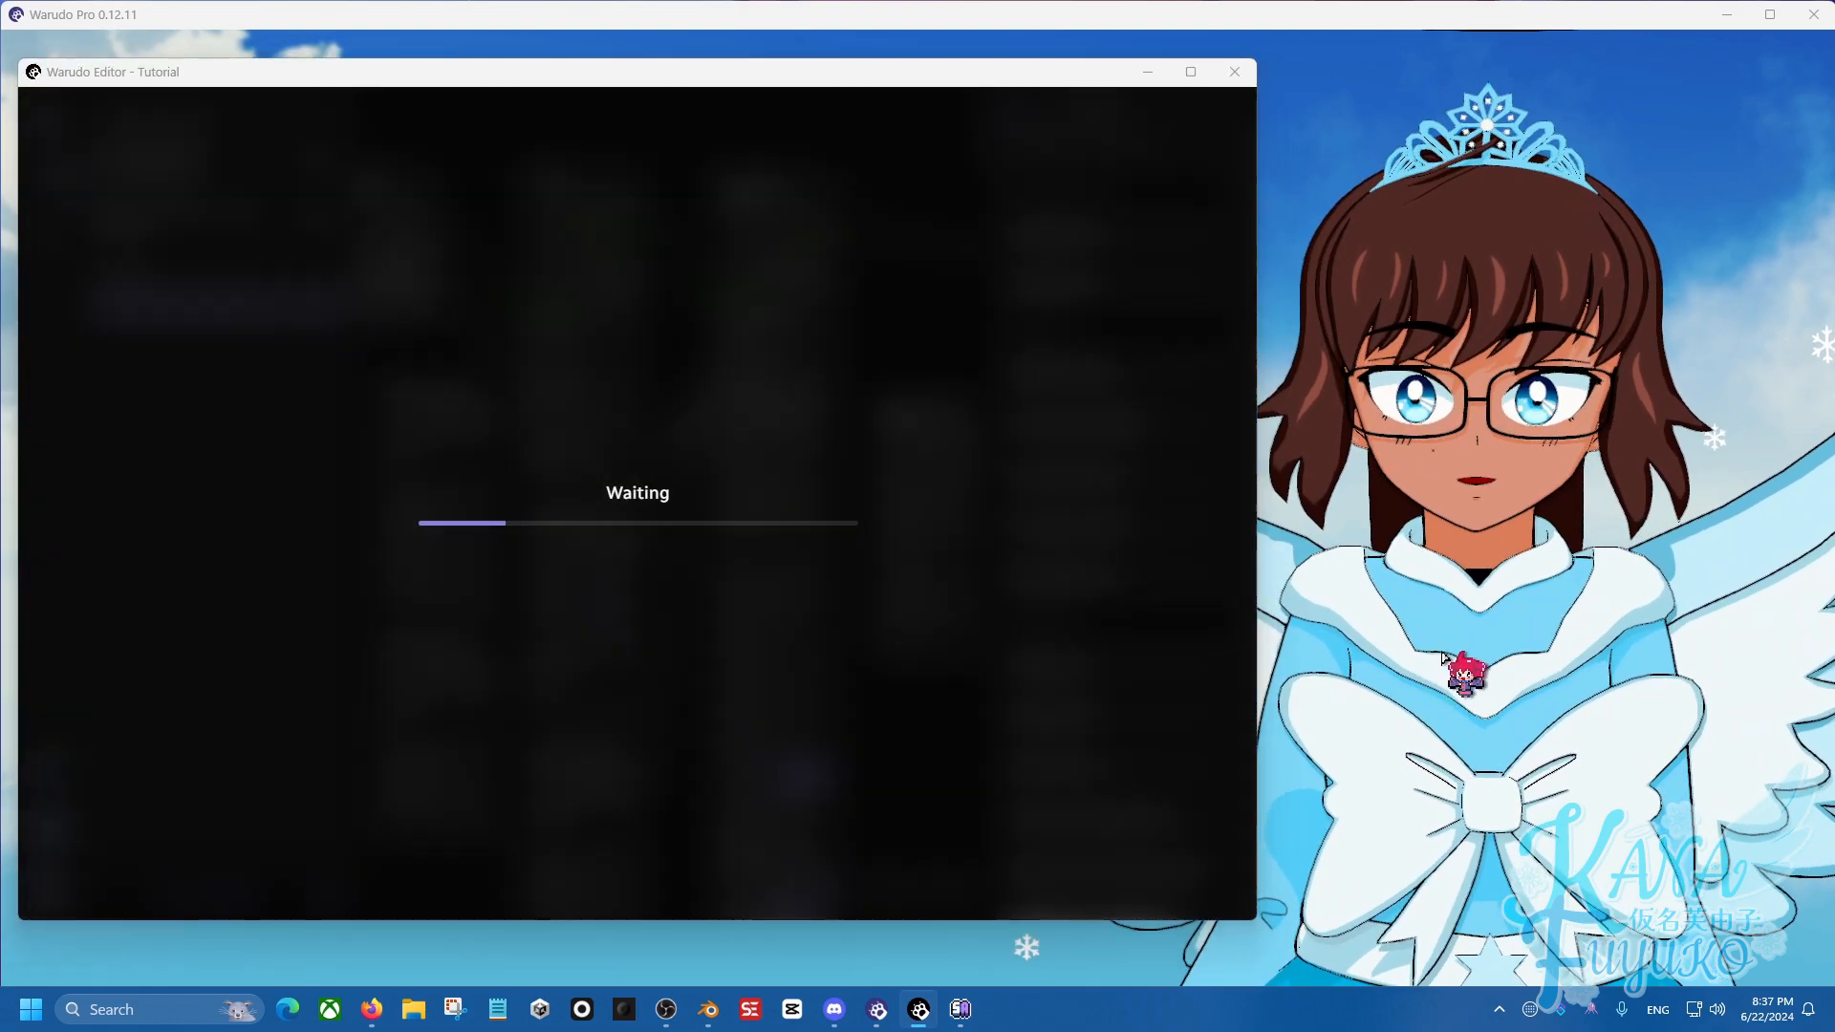
# Bring the full character into view and invoke the Activate Character Ragdoll node's Enter flow to test the ragdoll on the floor.
pyautogui.click(1381, 574)
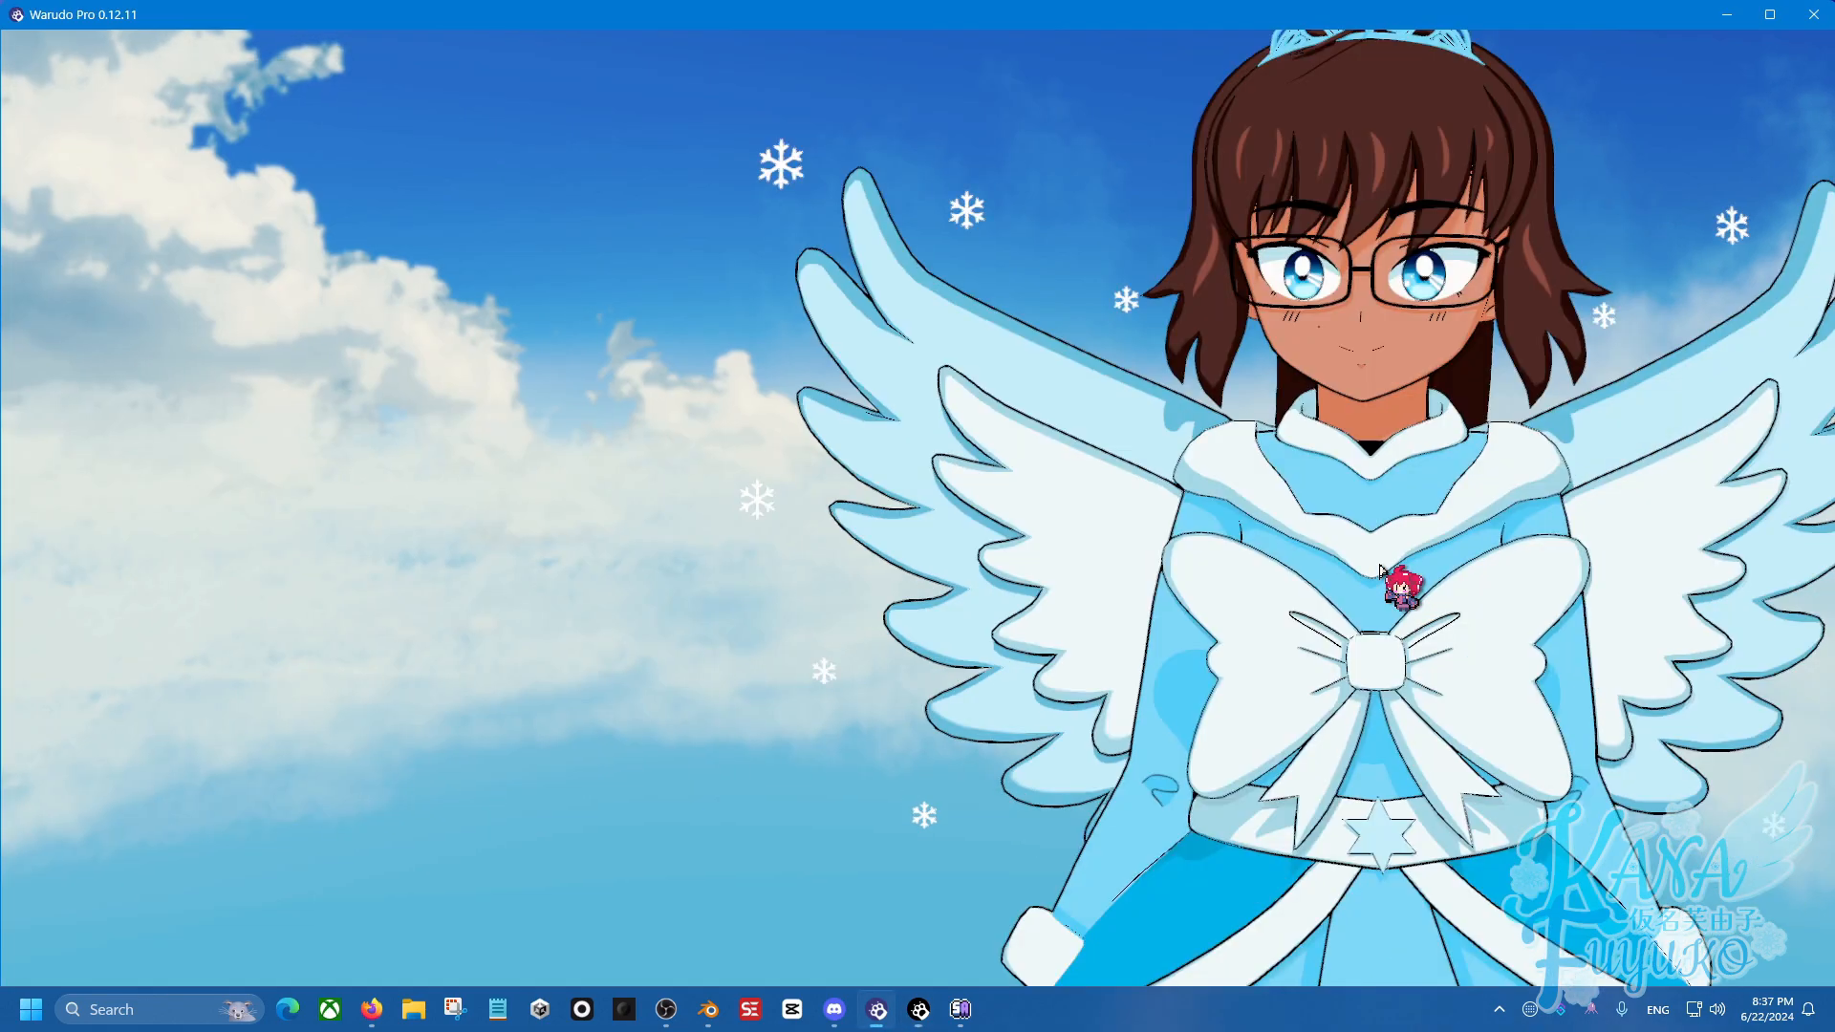
pyautogui.click(919, 1009)
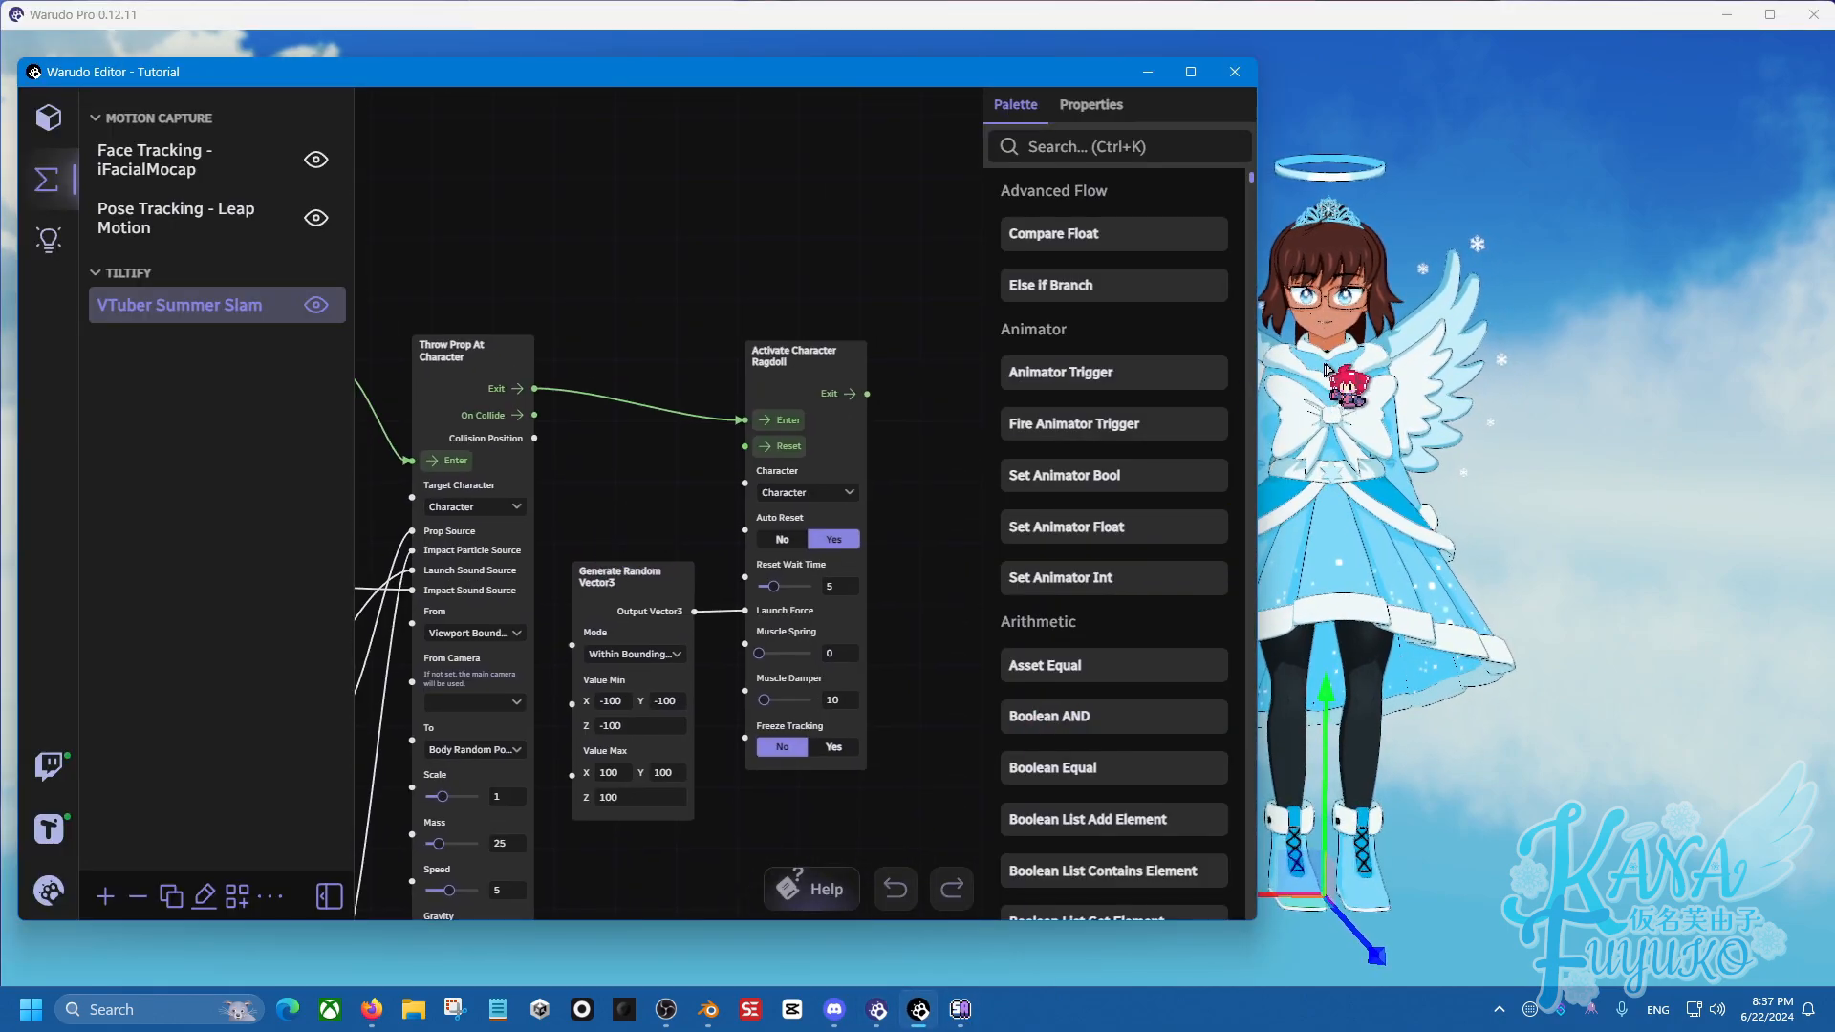
pyautogui.click(1276, 430)
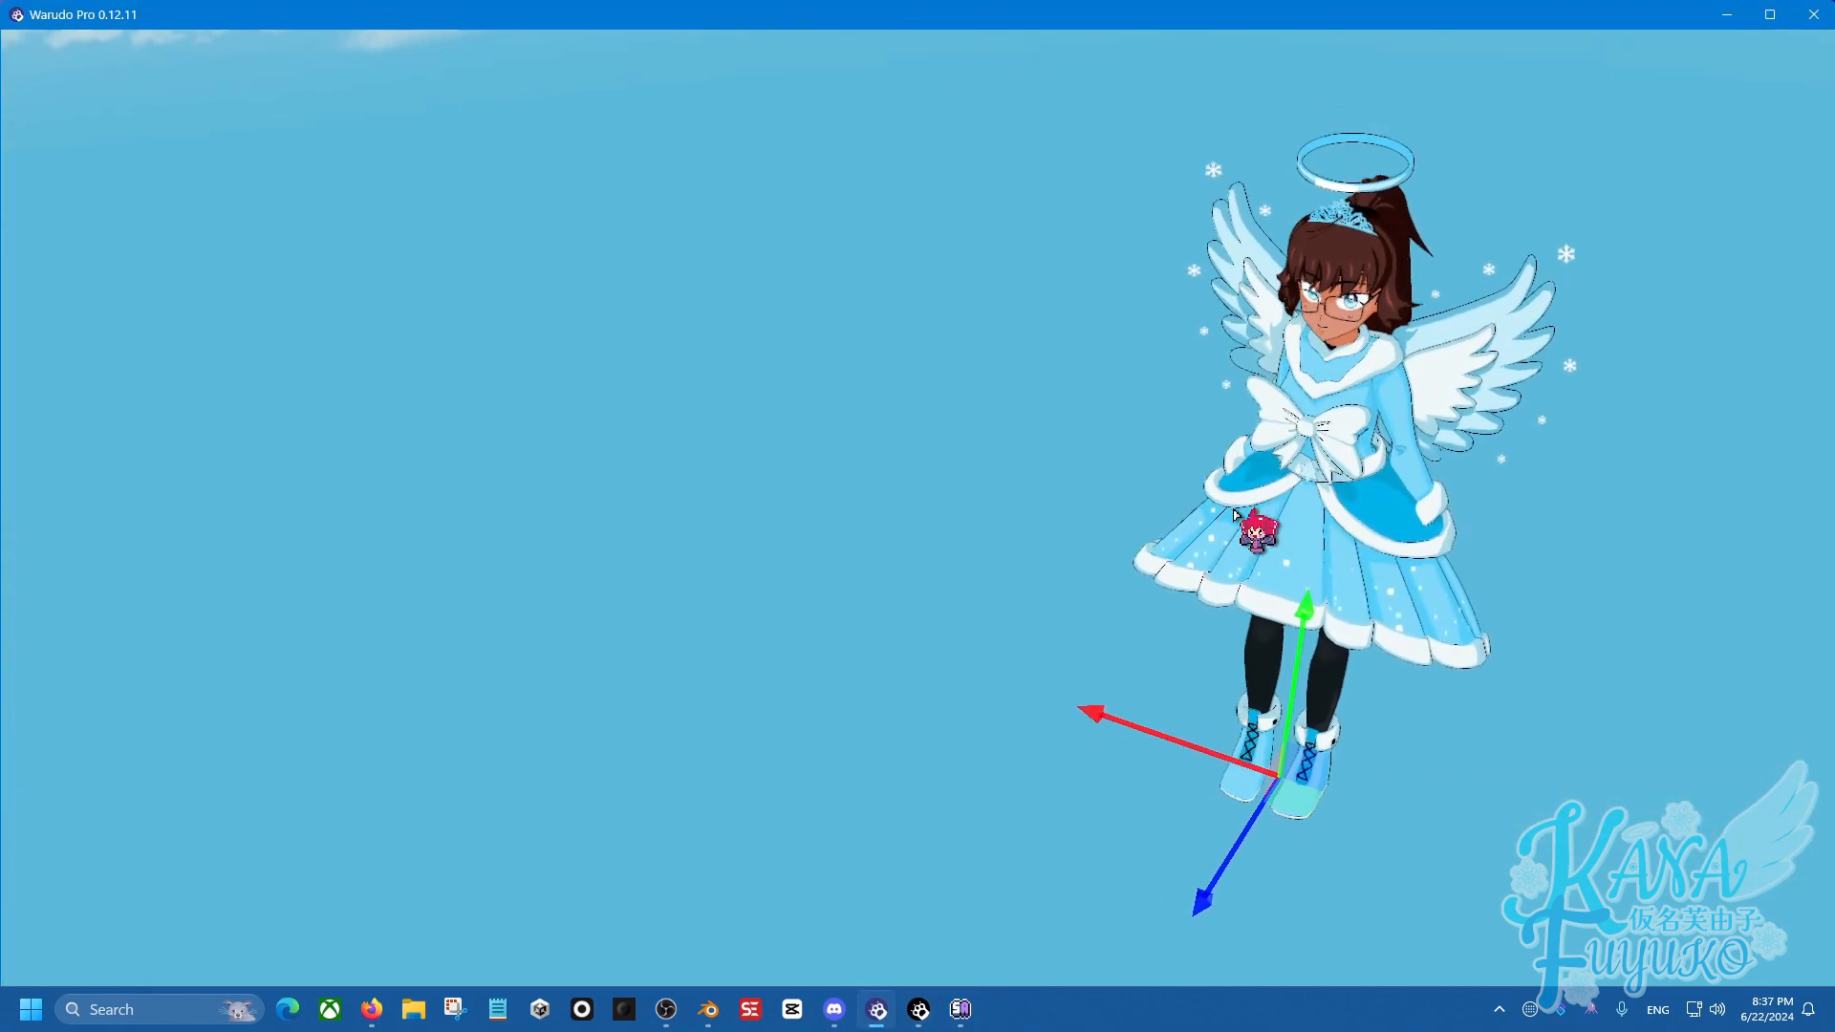
pyautogui.click(919, 1009)
pyautogui.click(786, 427)
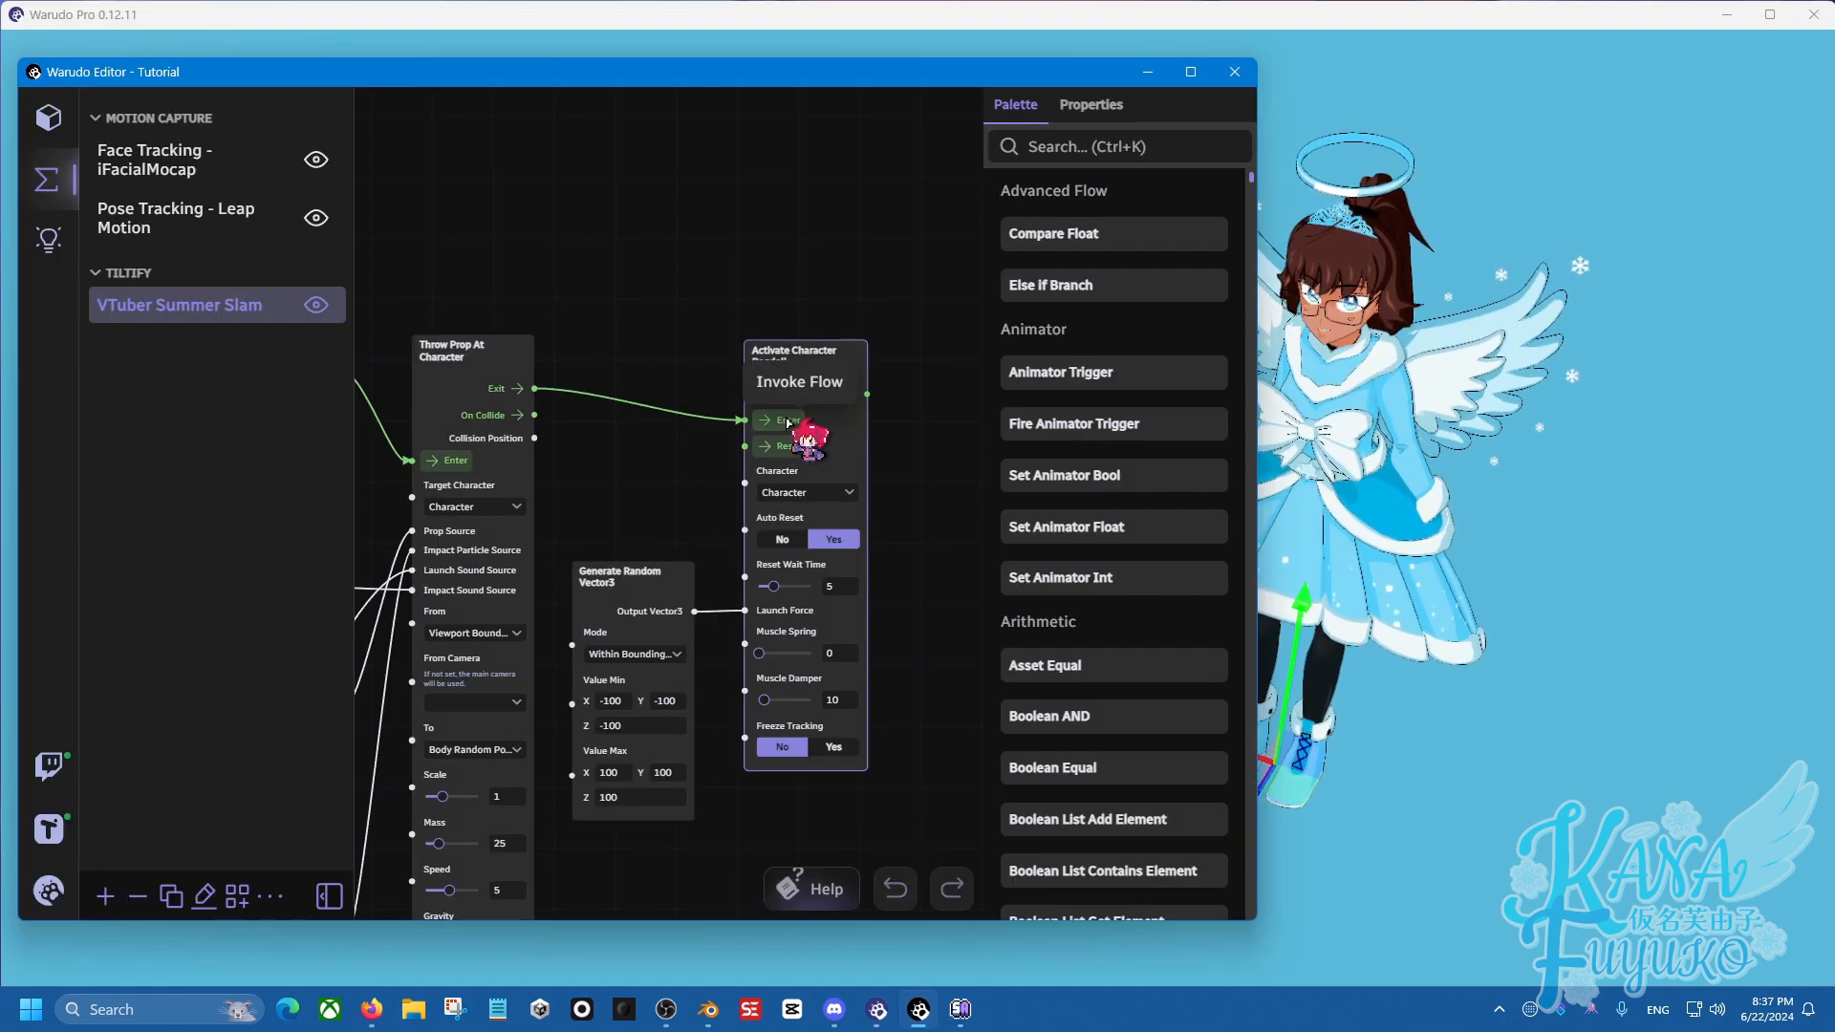
pyautogui.click(1364, 360)
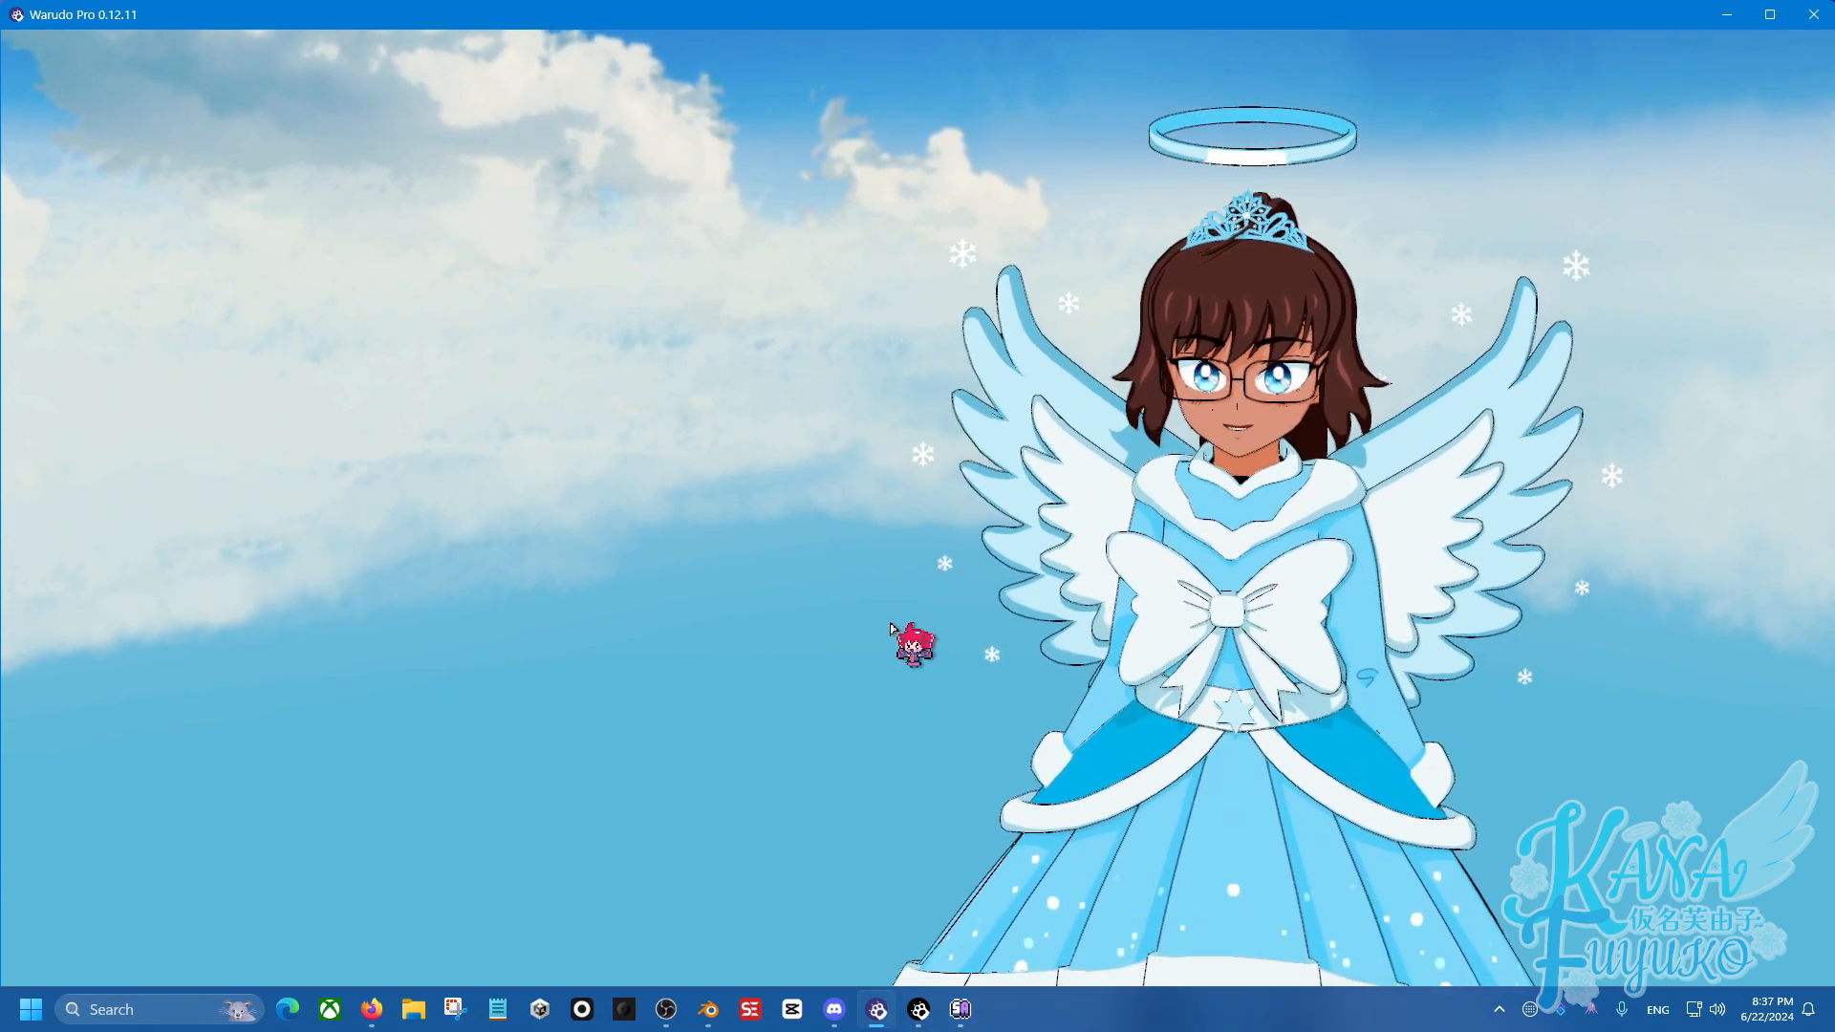
pyautogui.click(919, 1010)
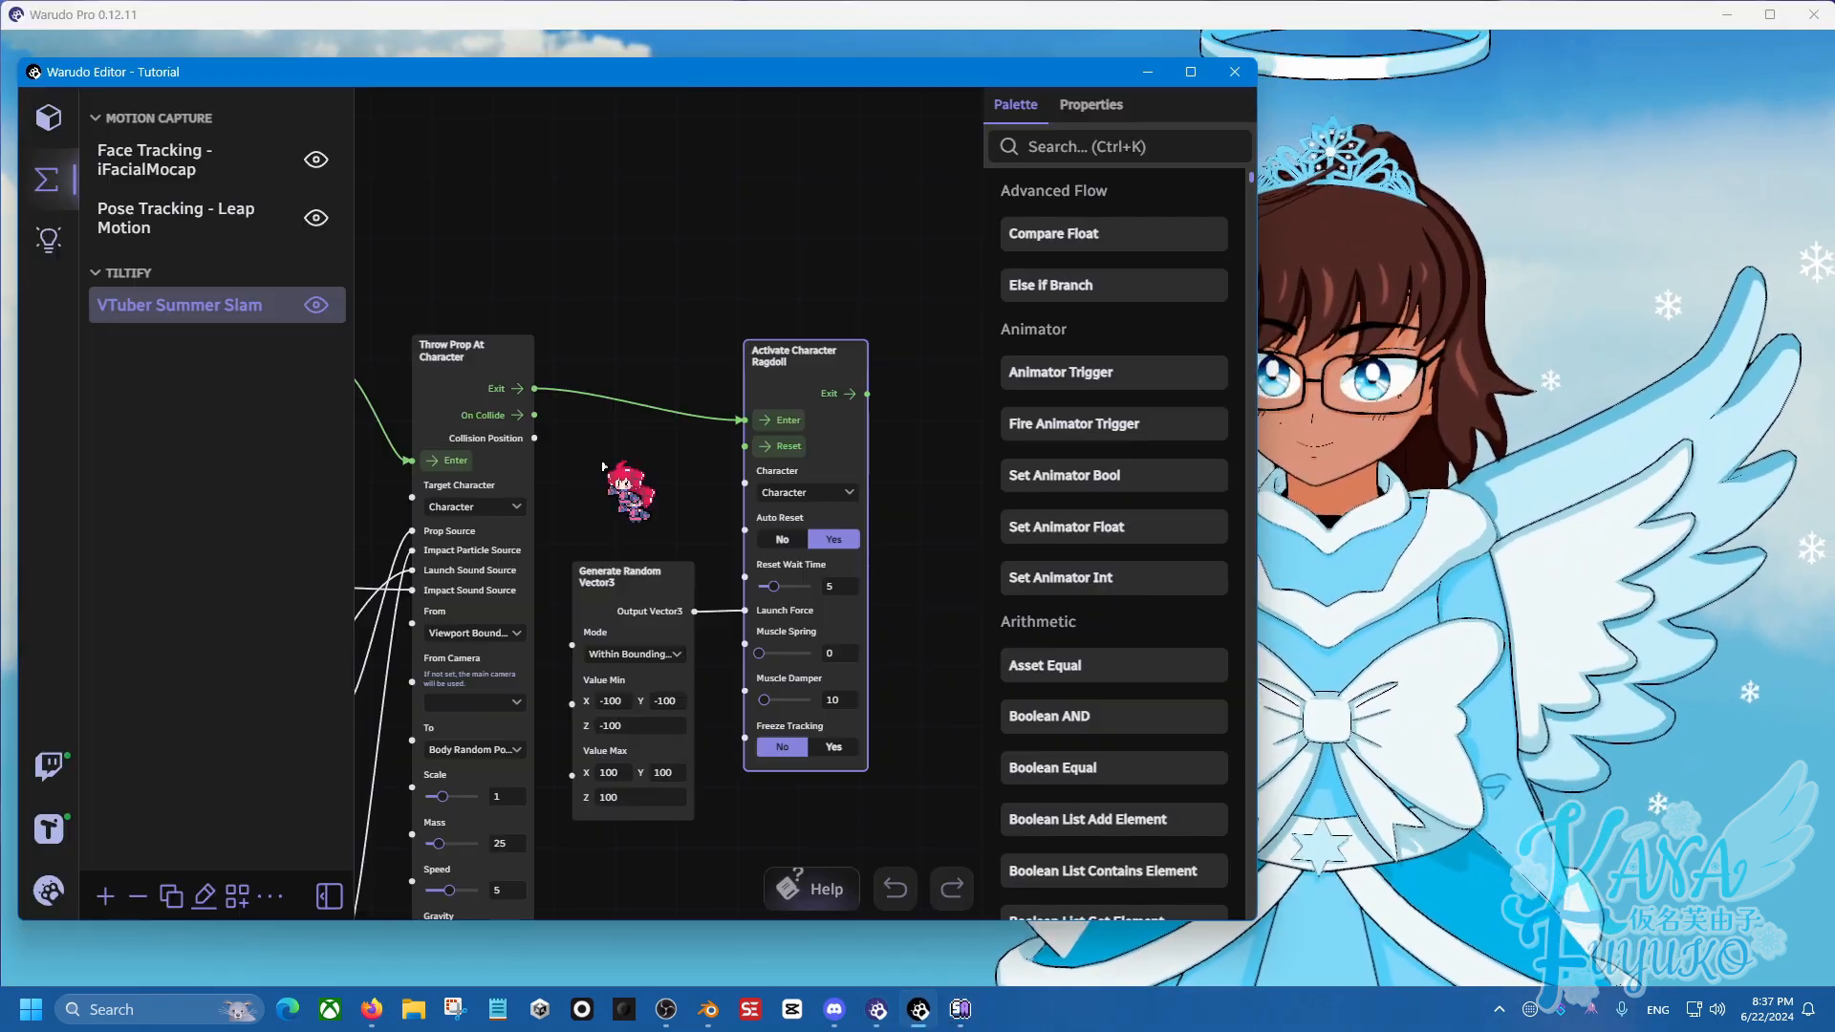
# Shift and narrow the editor window beside the character, and collapse the blueprint list so the entire node graph fits.
pyautogui.moveTo(819, 337); pyautogui.dragTo(778, 301)
pyautogui.moveTo(910, 81); pyautogui.dragTo(882, 87)
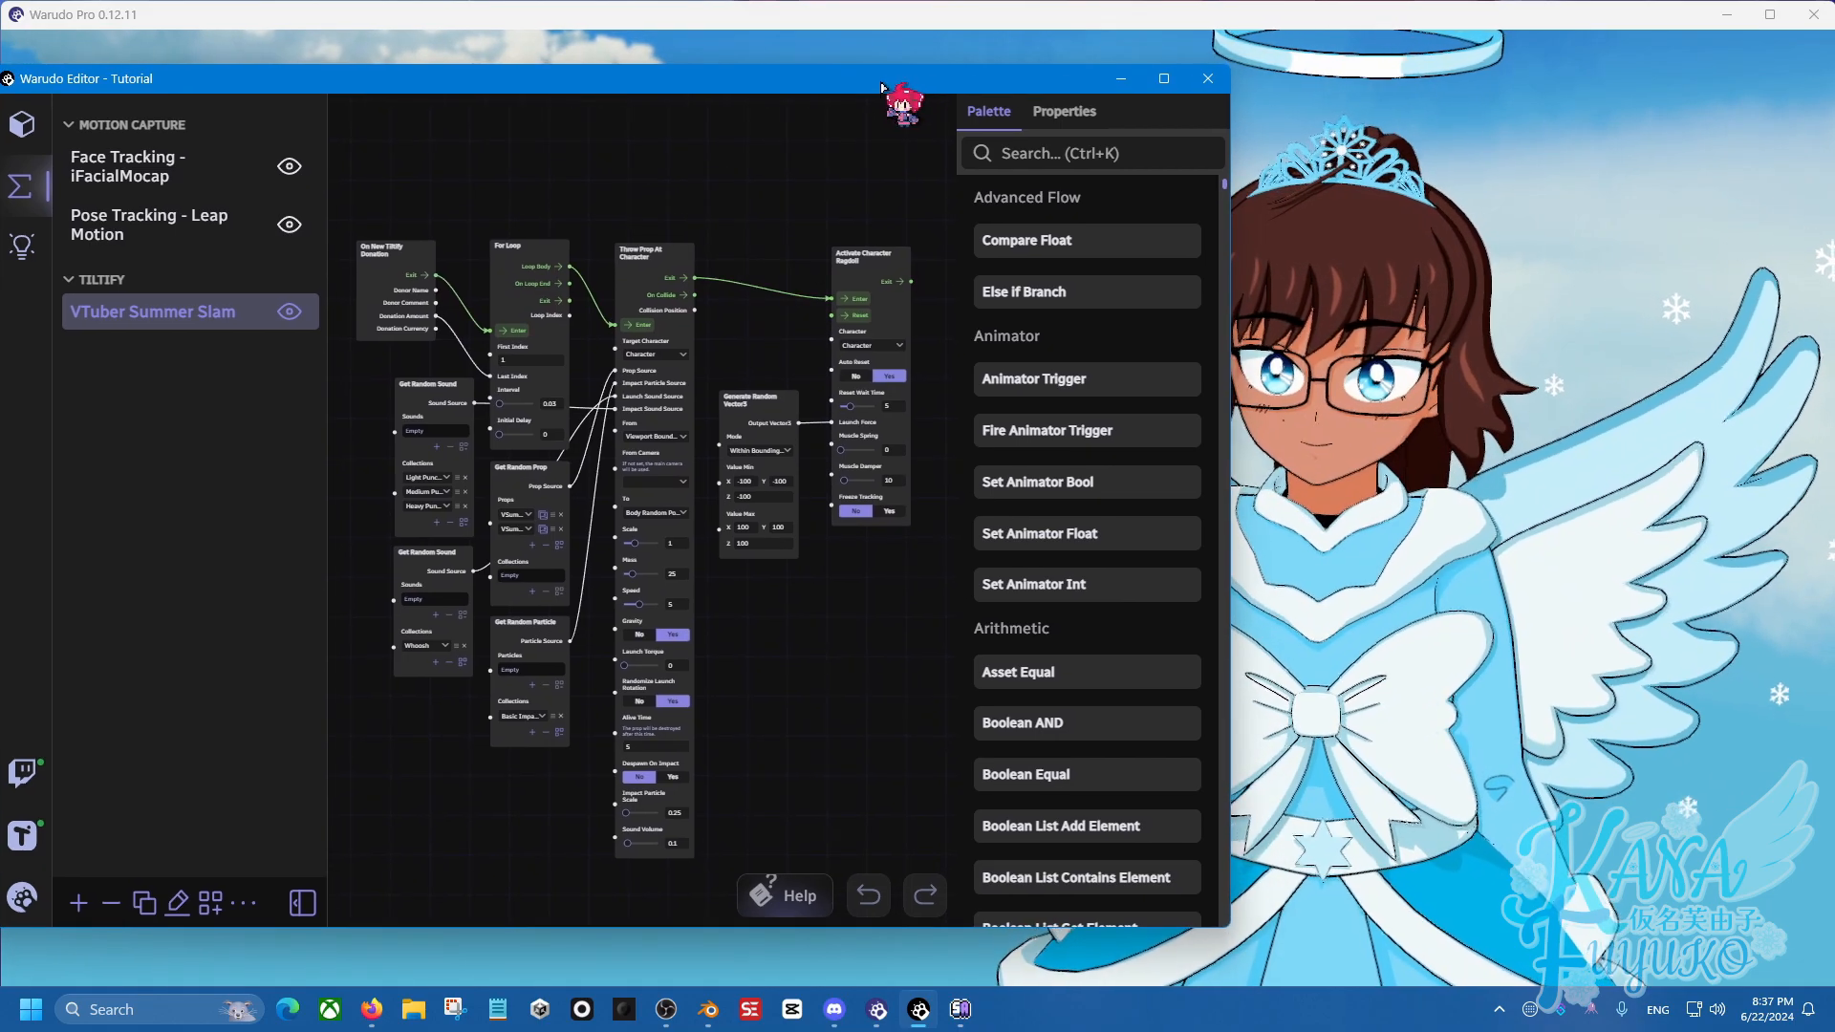
pyautogui.moveTo(1232, 369); pyautogui.dragTo(1128, 380)
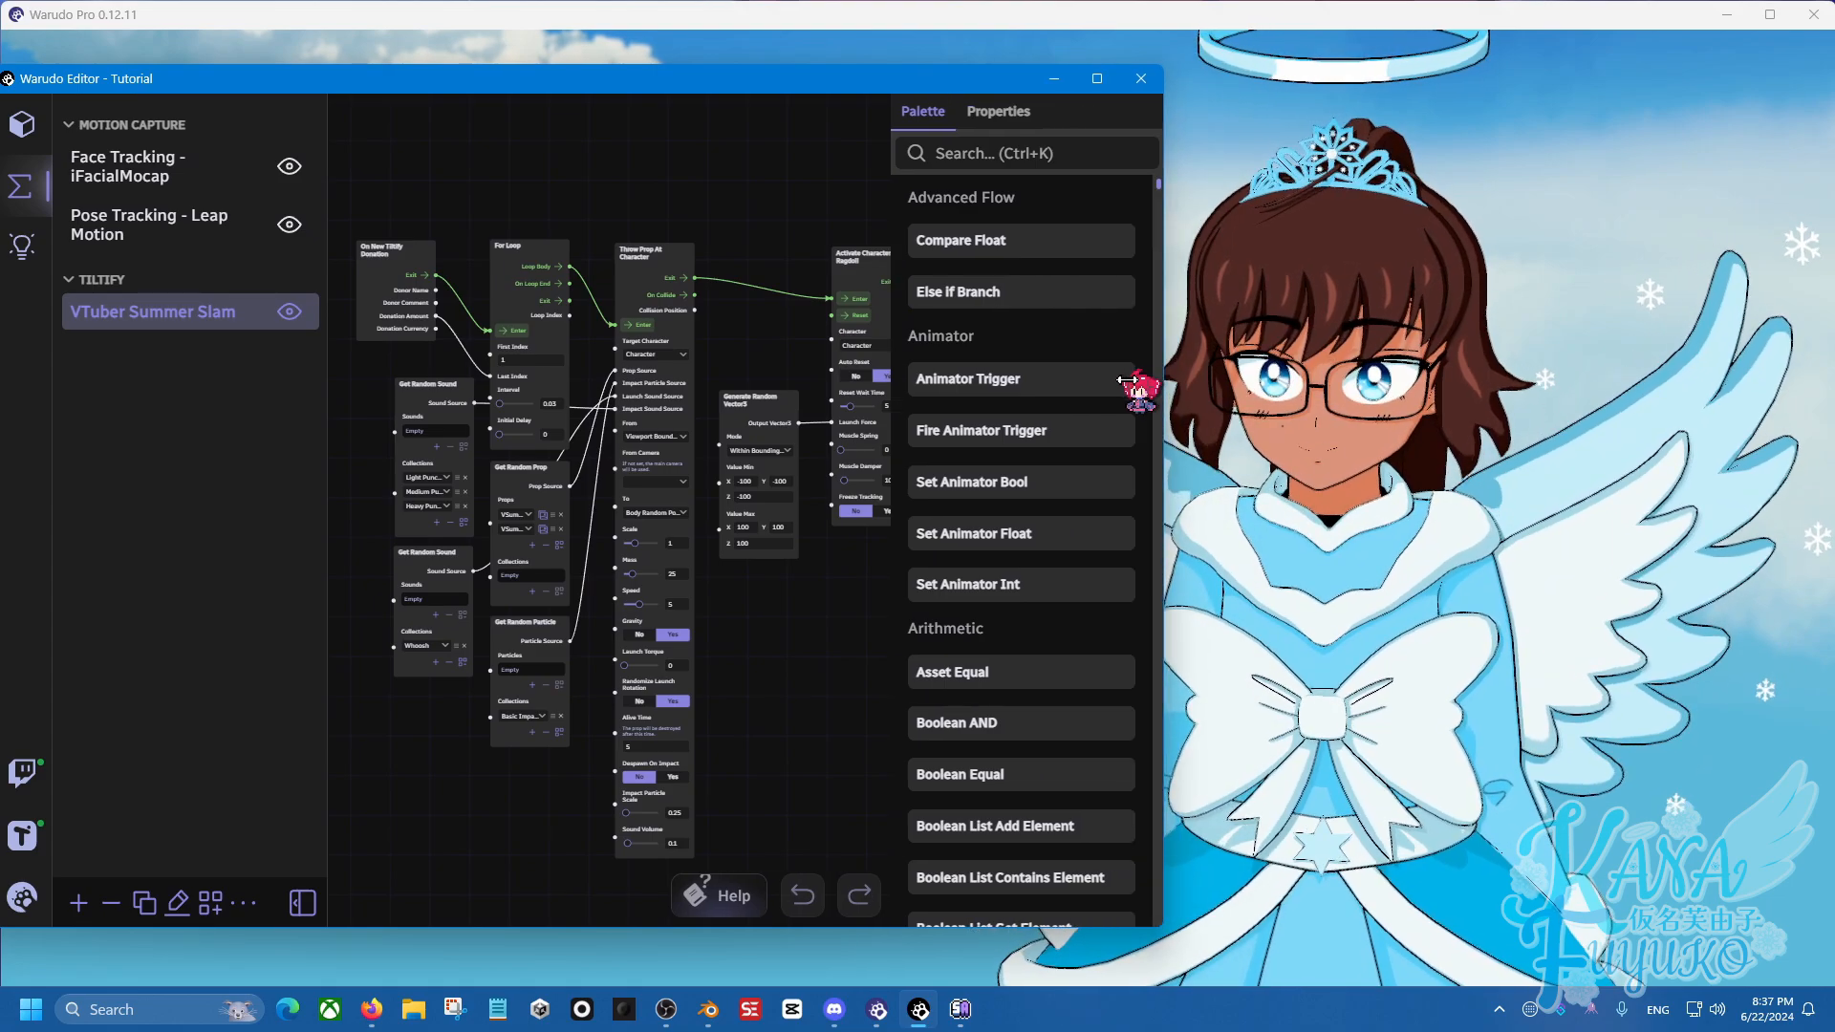
pyautogui.scroll(-3, 750, 600)
pyautogui.moveTo(784, 614); pyautogui.dragTo(750, 593)
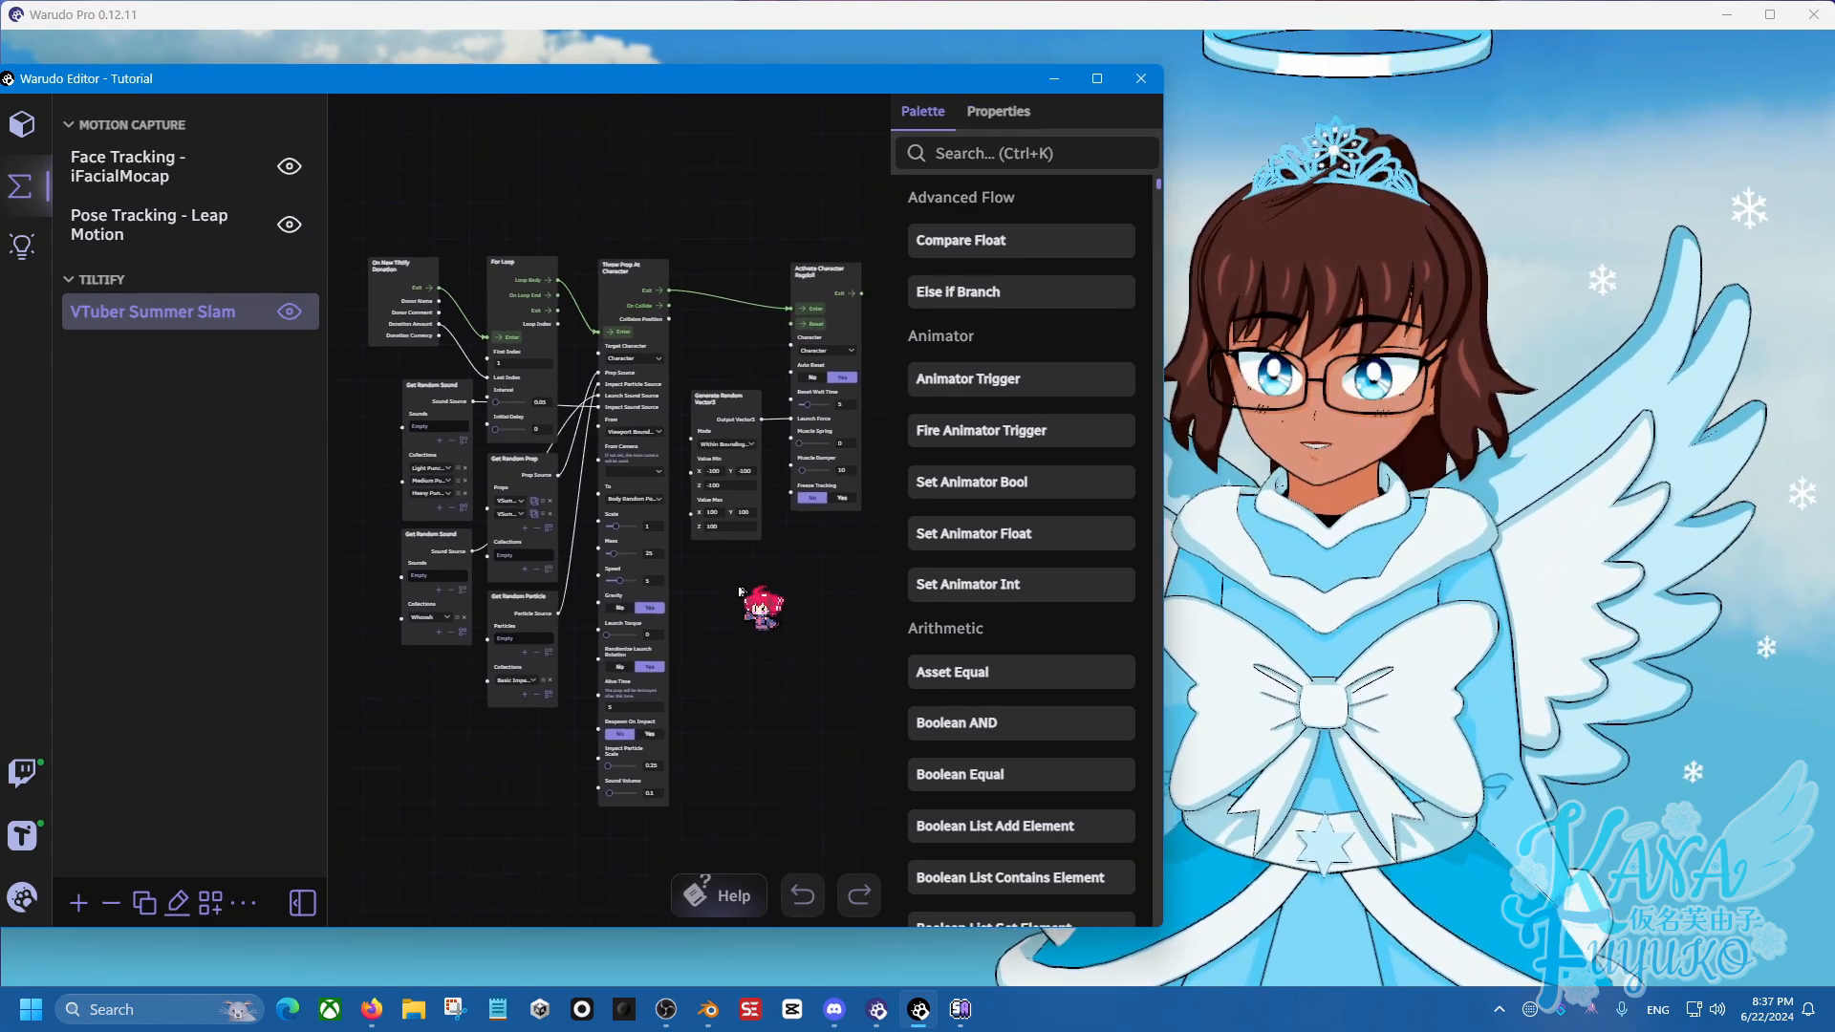
pyautogui.scroll(2, 734, 589)
pyautogui.click(299, 902)
pyautogui.scroll(2, 144, 725)
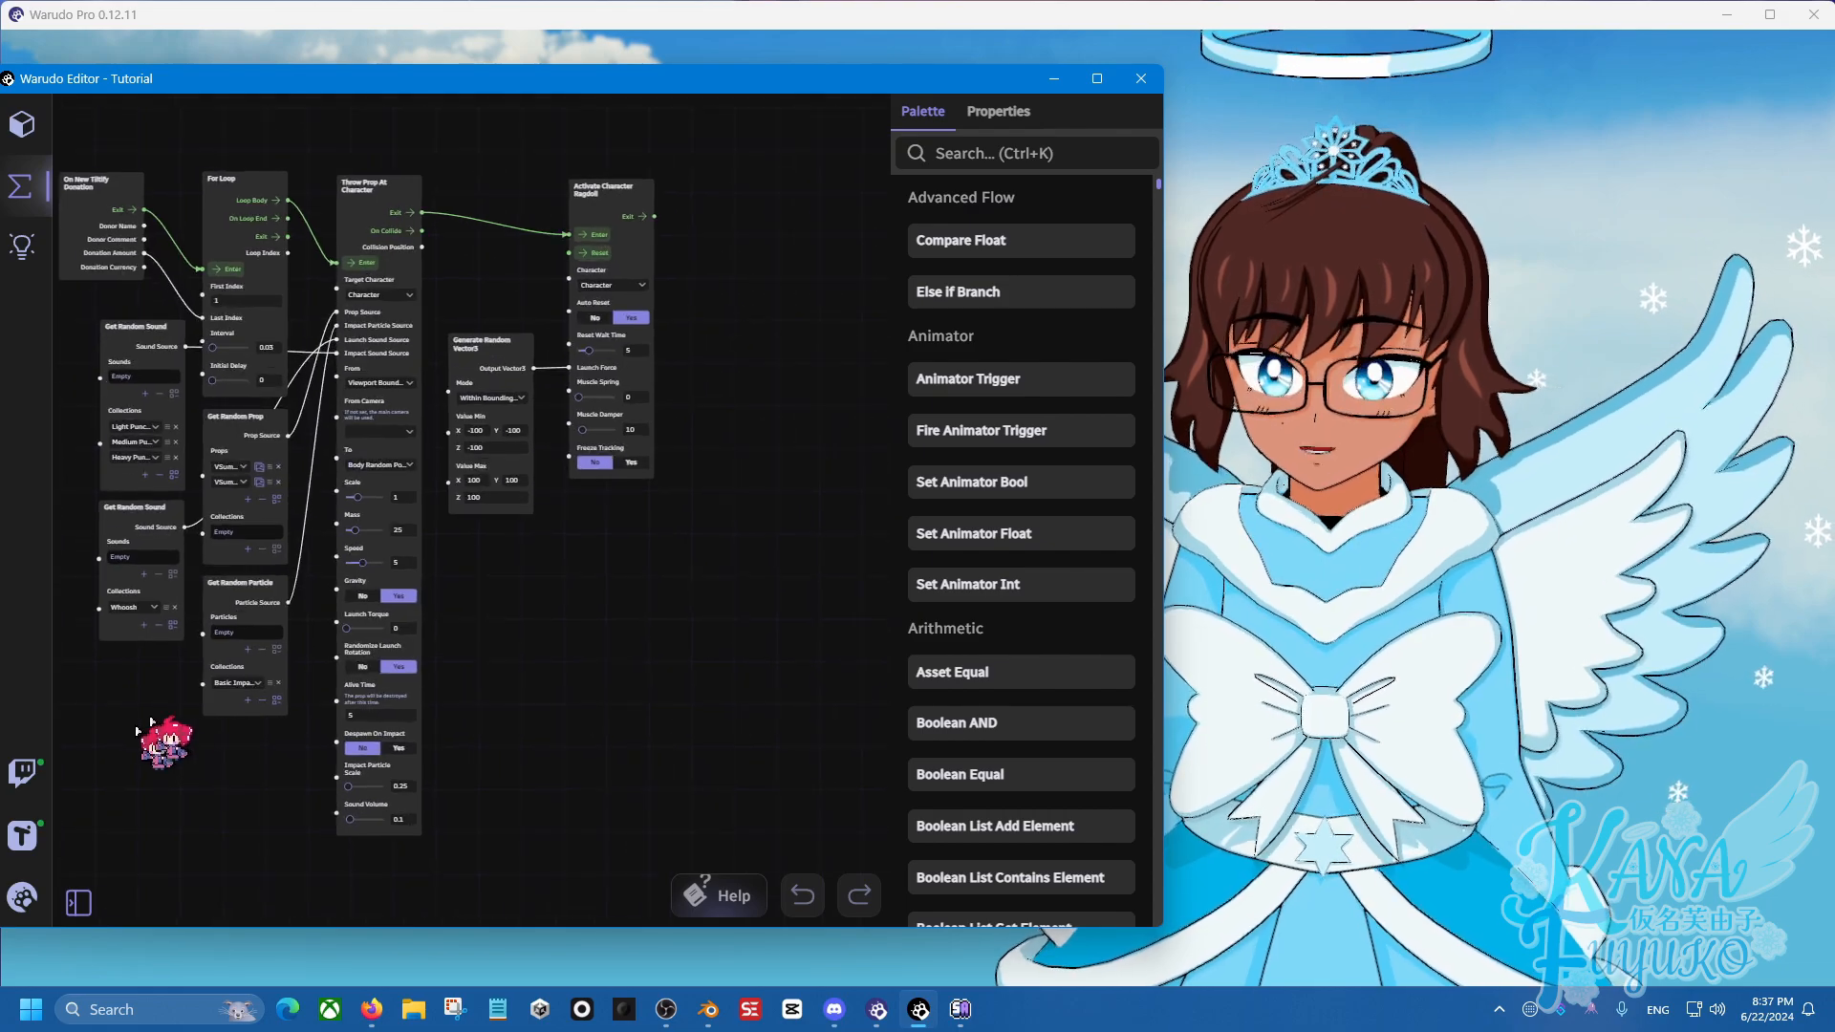
pyautogui.moveTo(137, 725); pyautogui.dragTo(264, 754)
pyautogui.scroll(1, 375, 770)
pyautogui.scroll(1, 264, 754)
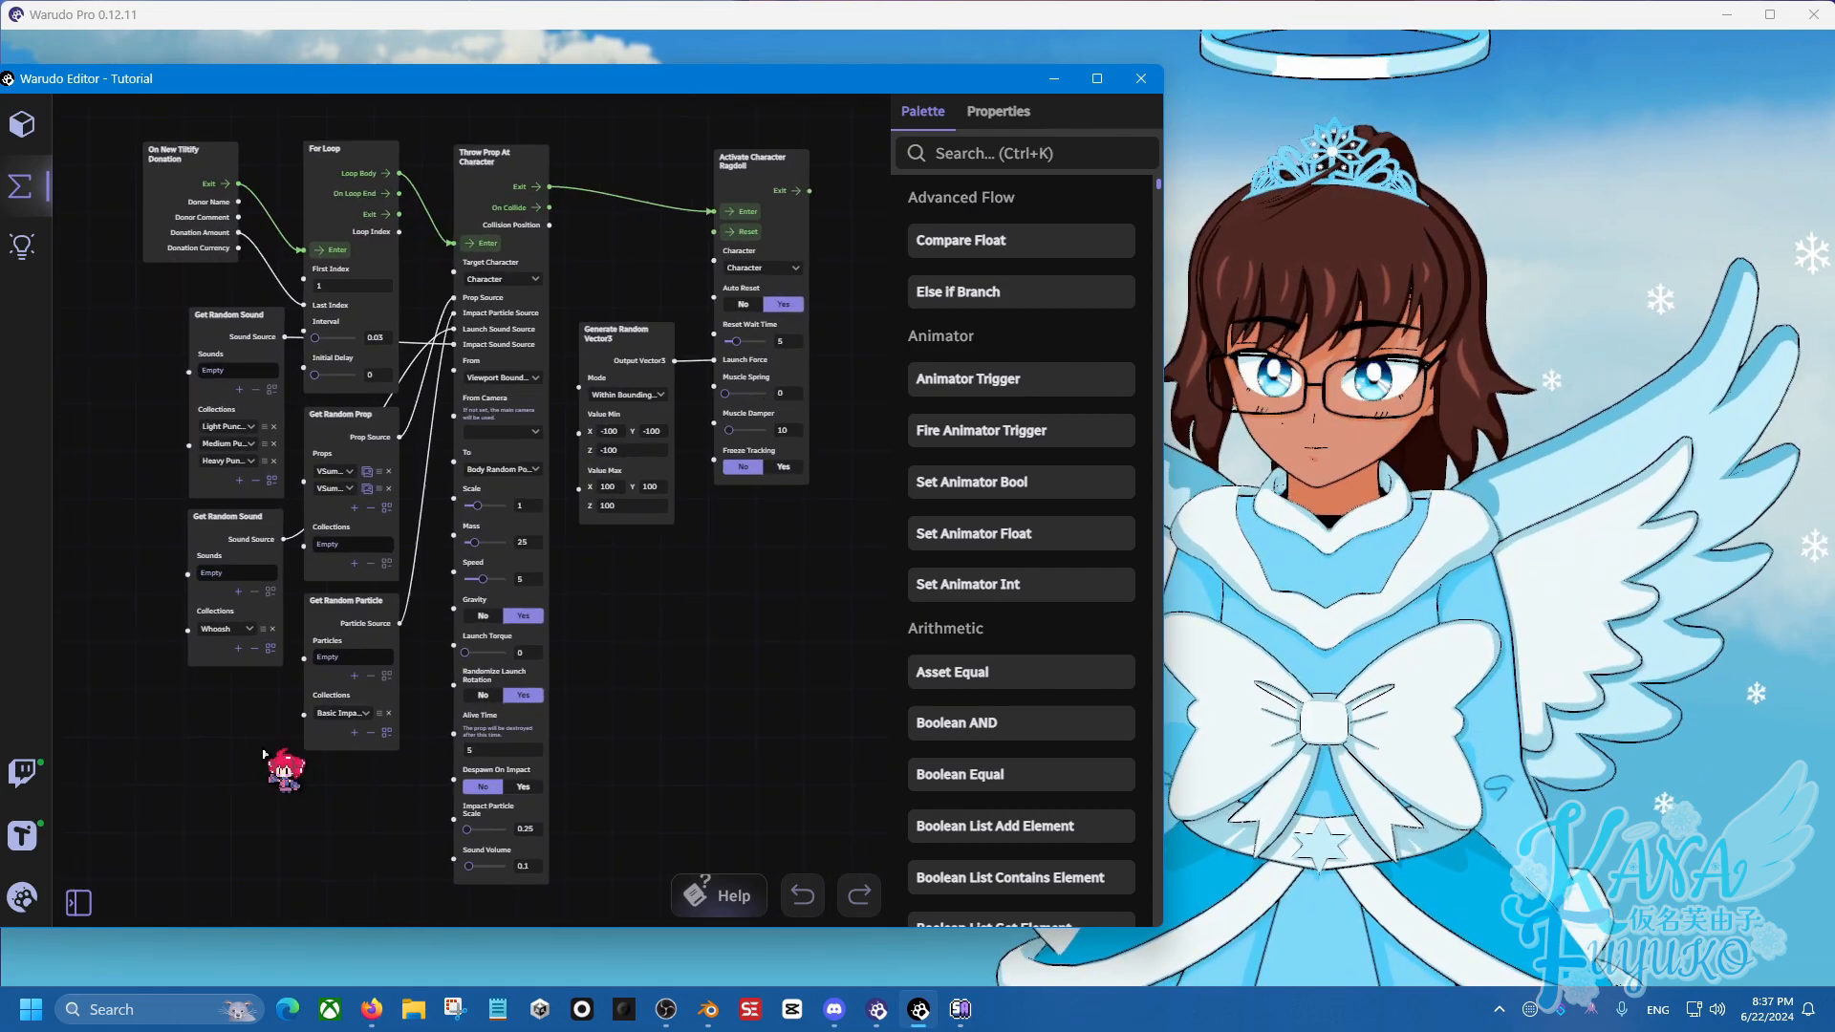
pyautogui.scroll(-1, 264, 754)
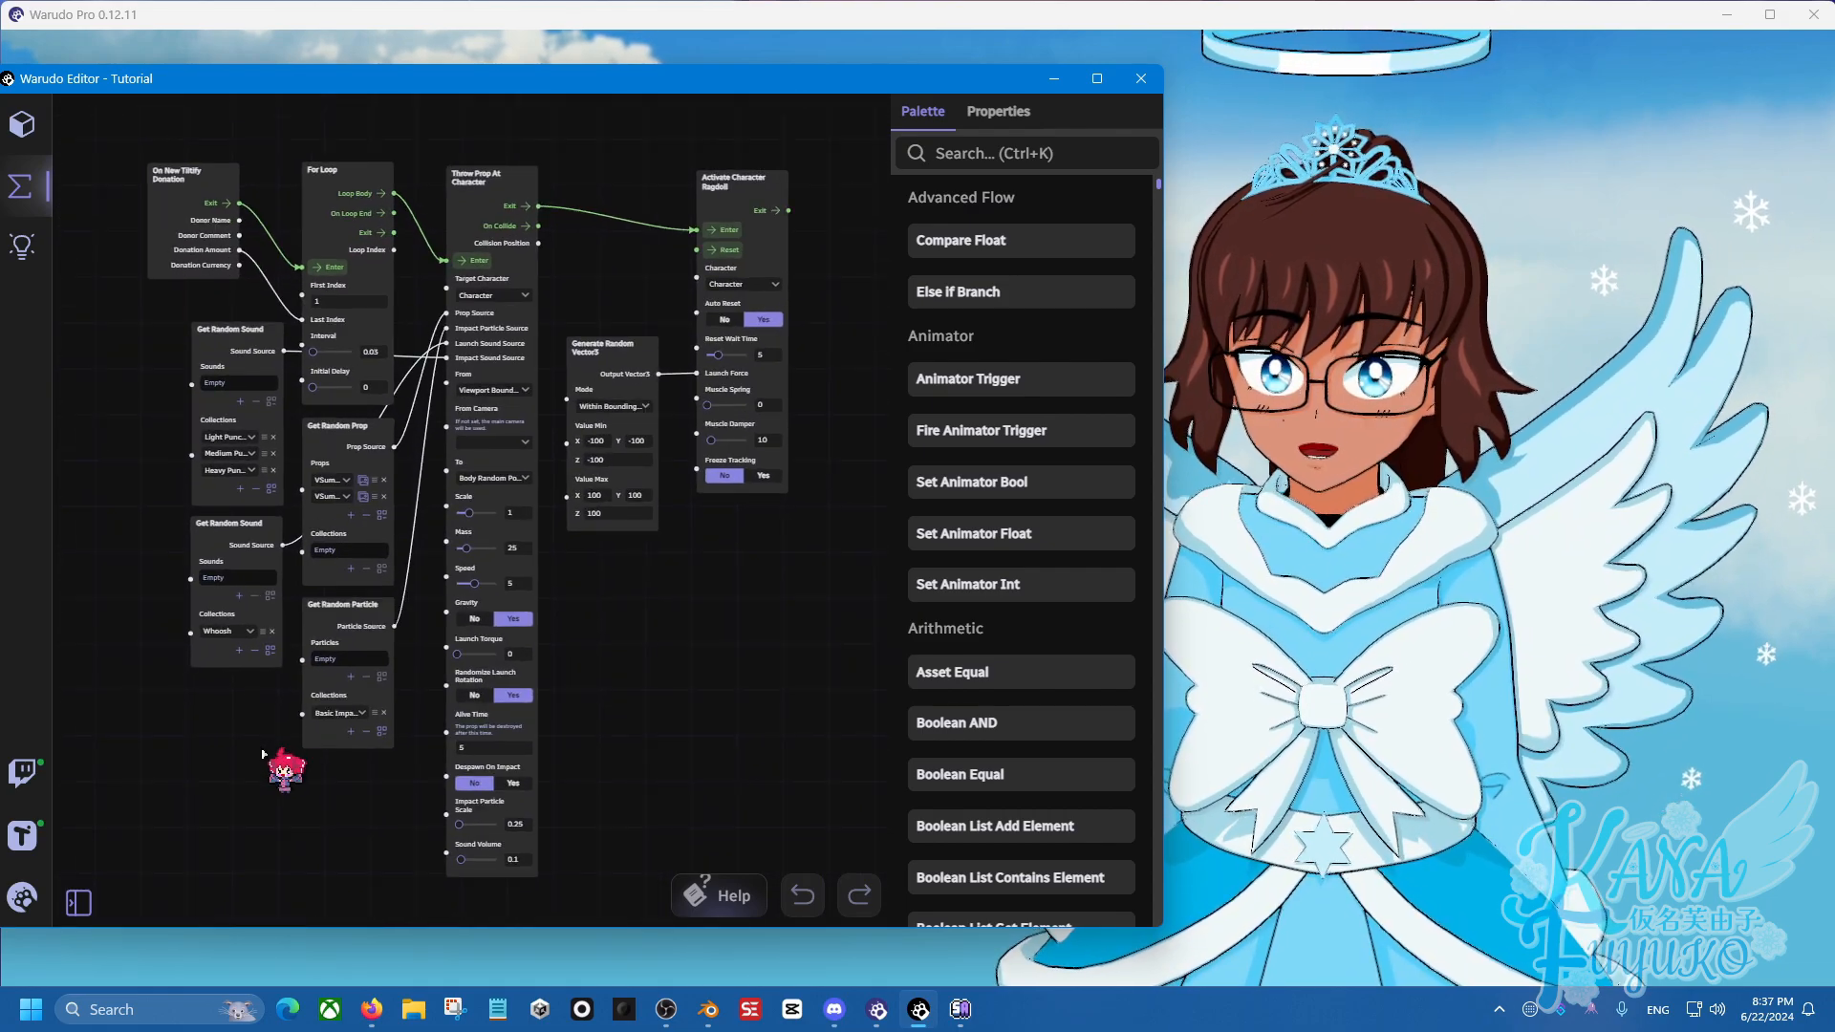
pyautogui.moveTo(678, 635); pyautogui.dragTo(679, 632)
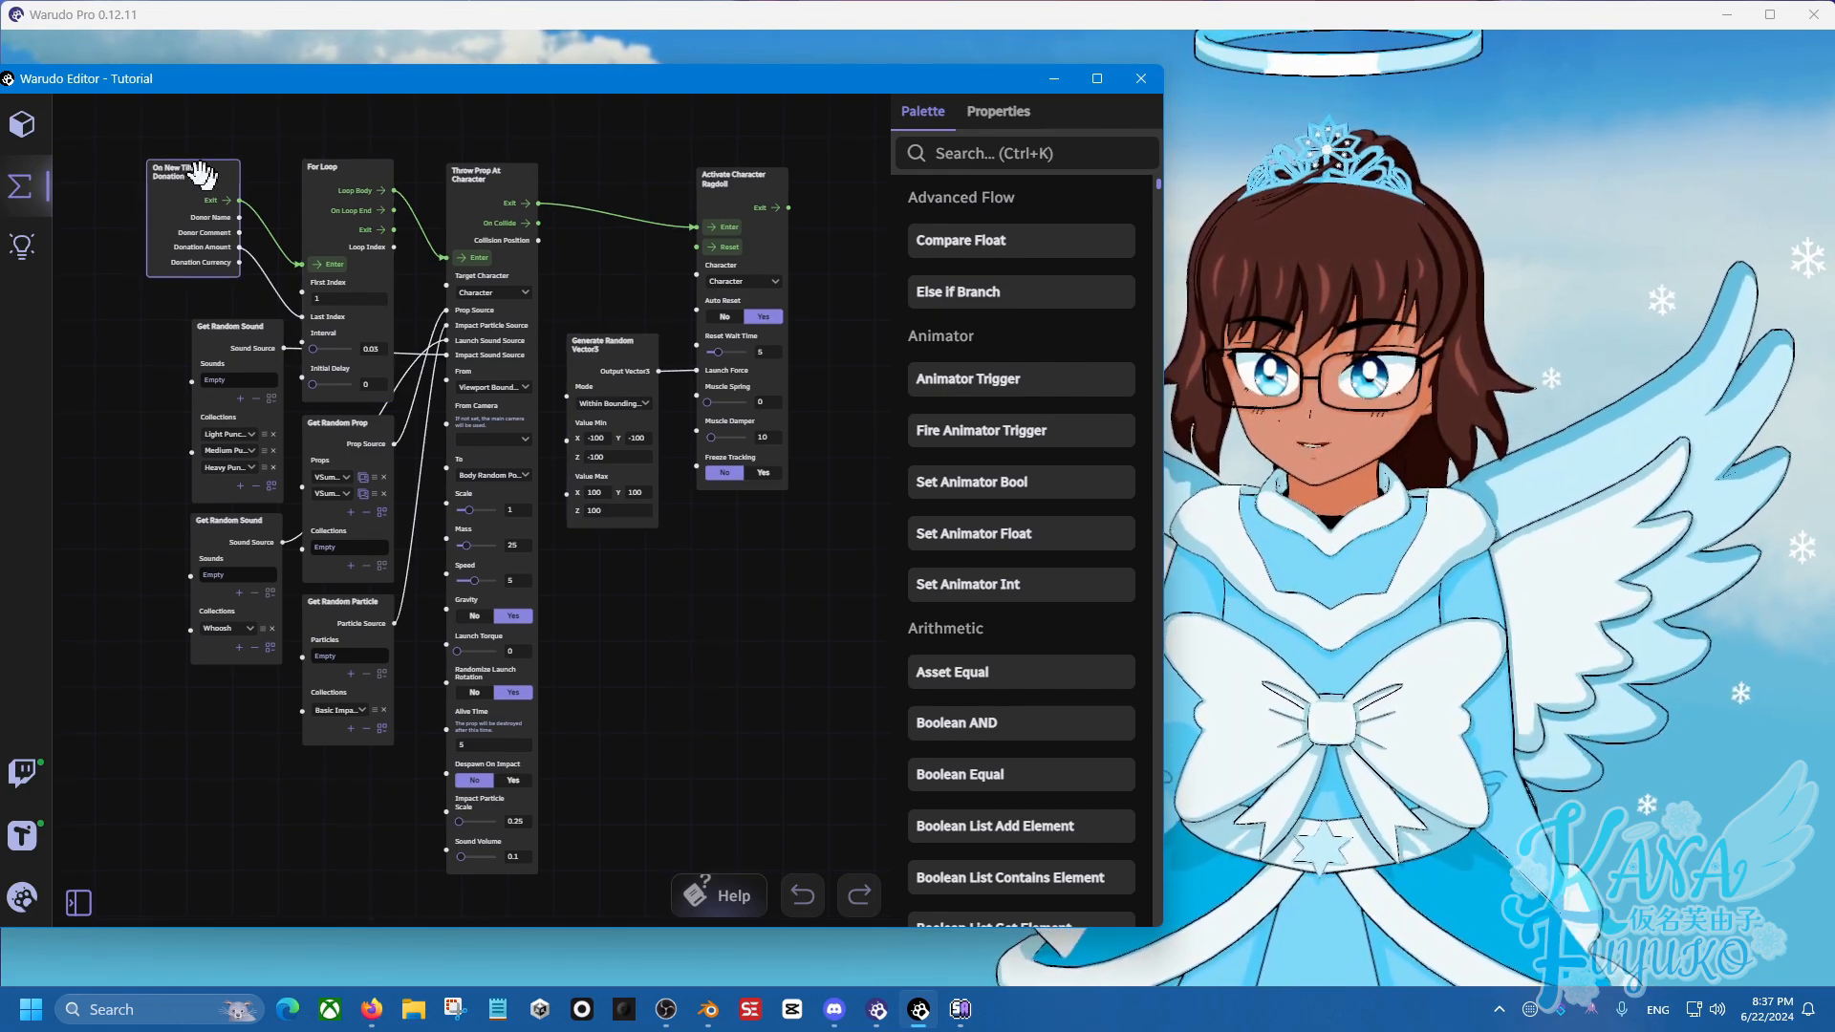
# Add a second On New Tiltify Donation node in the empty space above the existing node chain.
pyautogui.moveTo(201, 175); pyautogui.dragTo(335, 635)
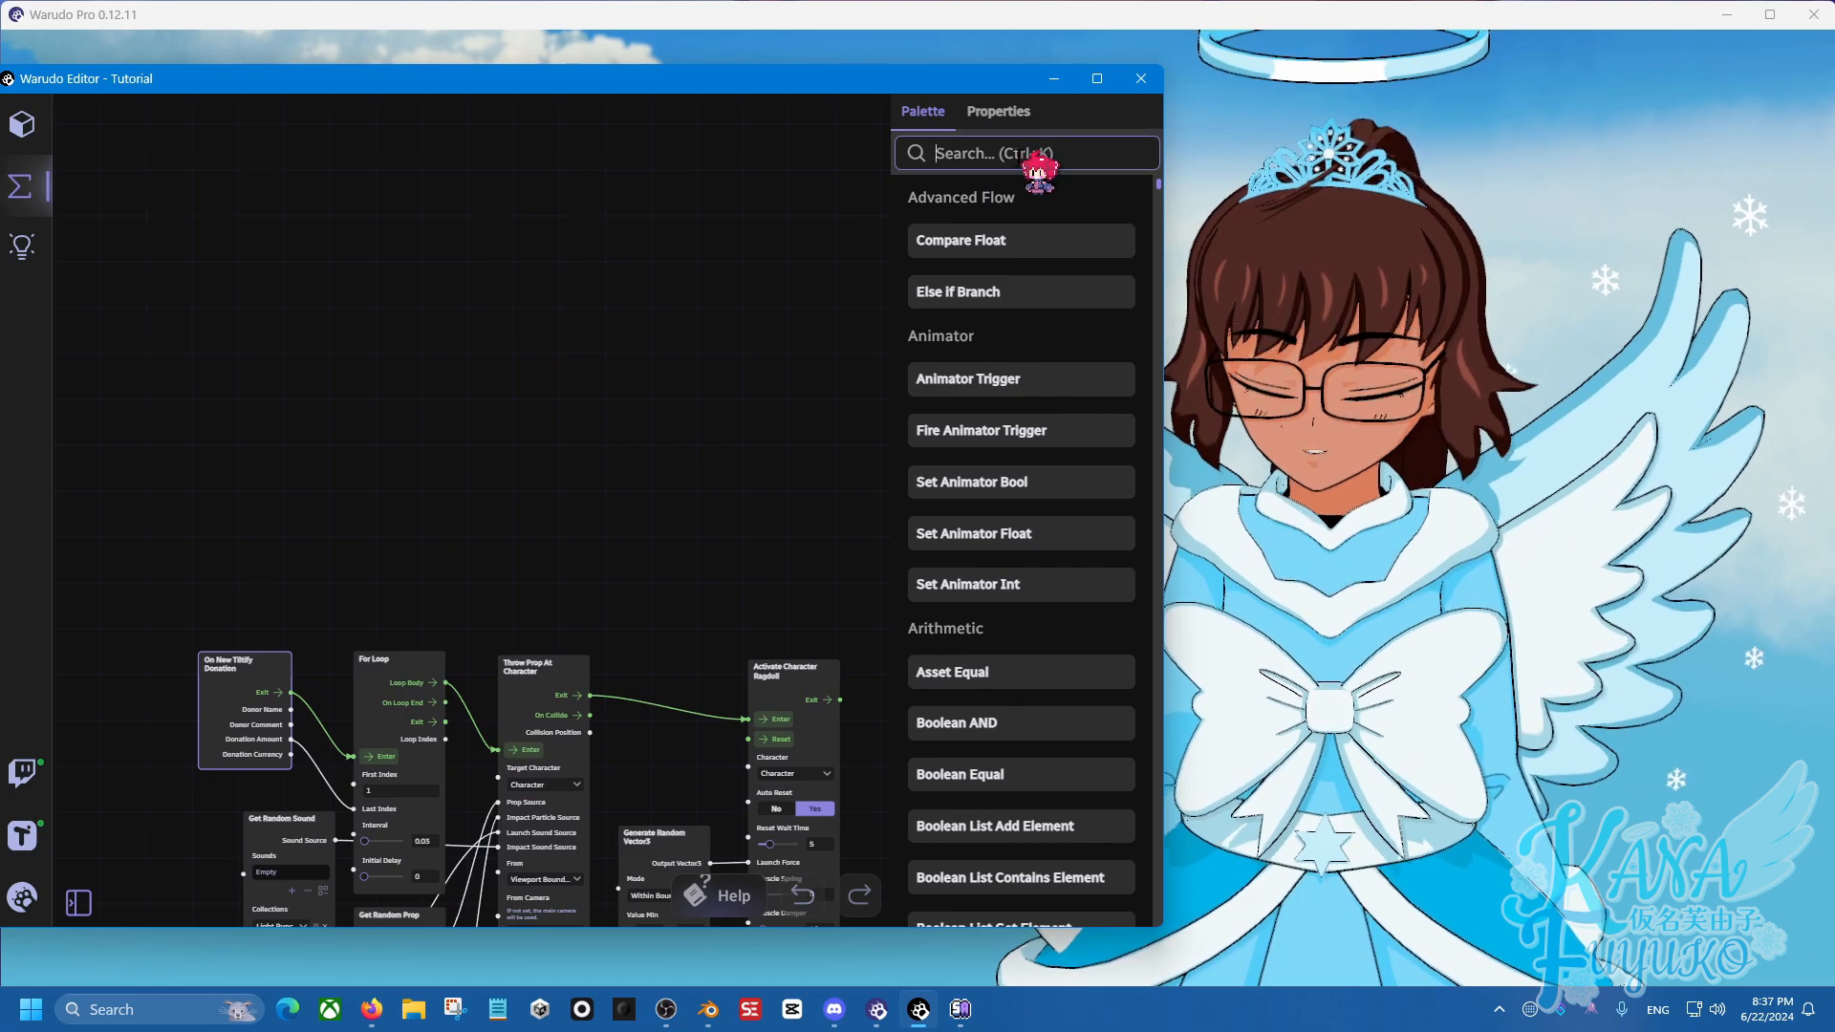
pyautogui.write('tilt')
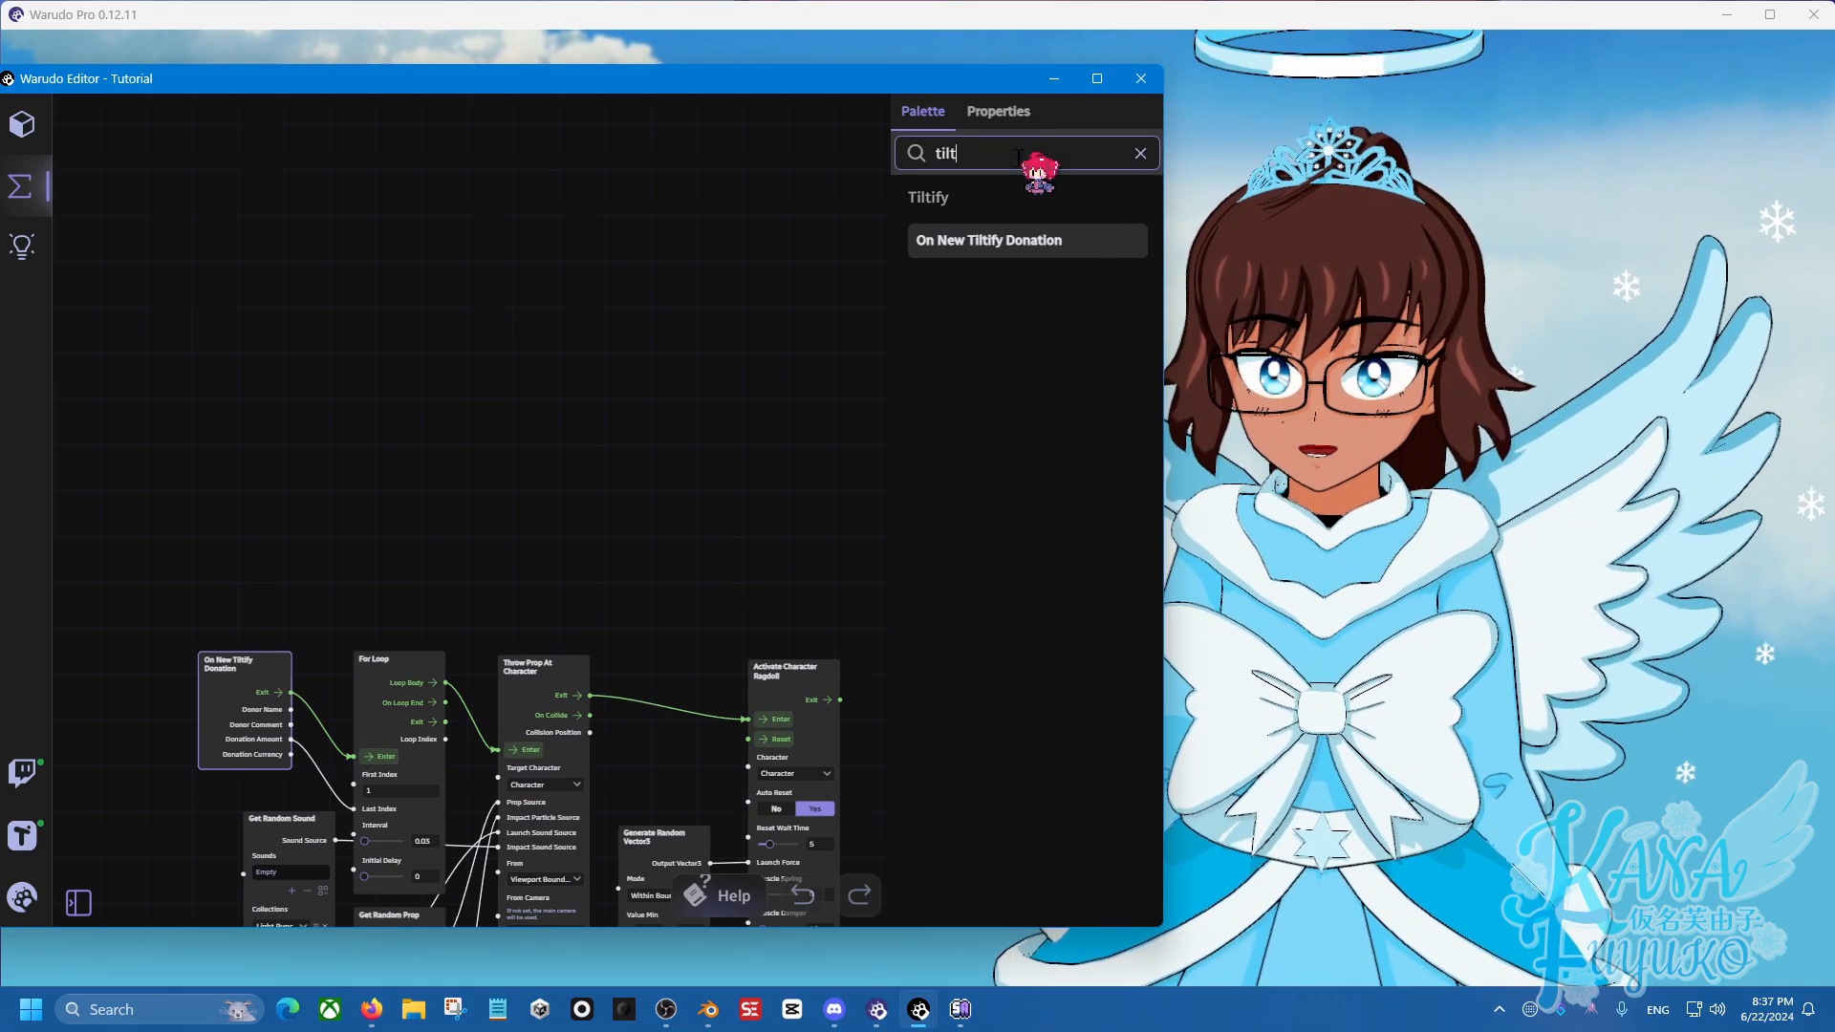
pyautogui.moveTo(965, 241); pyautogui.dragTo(229, 315)
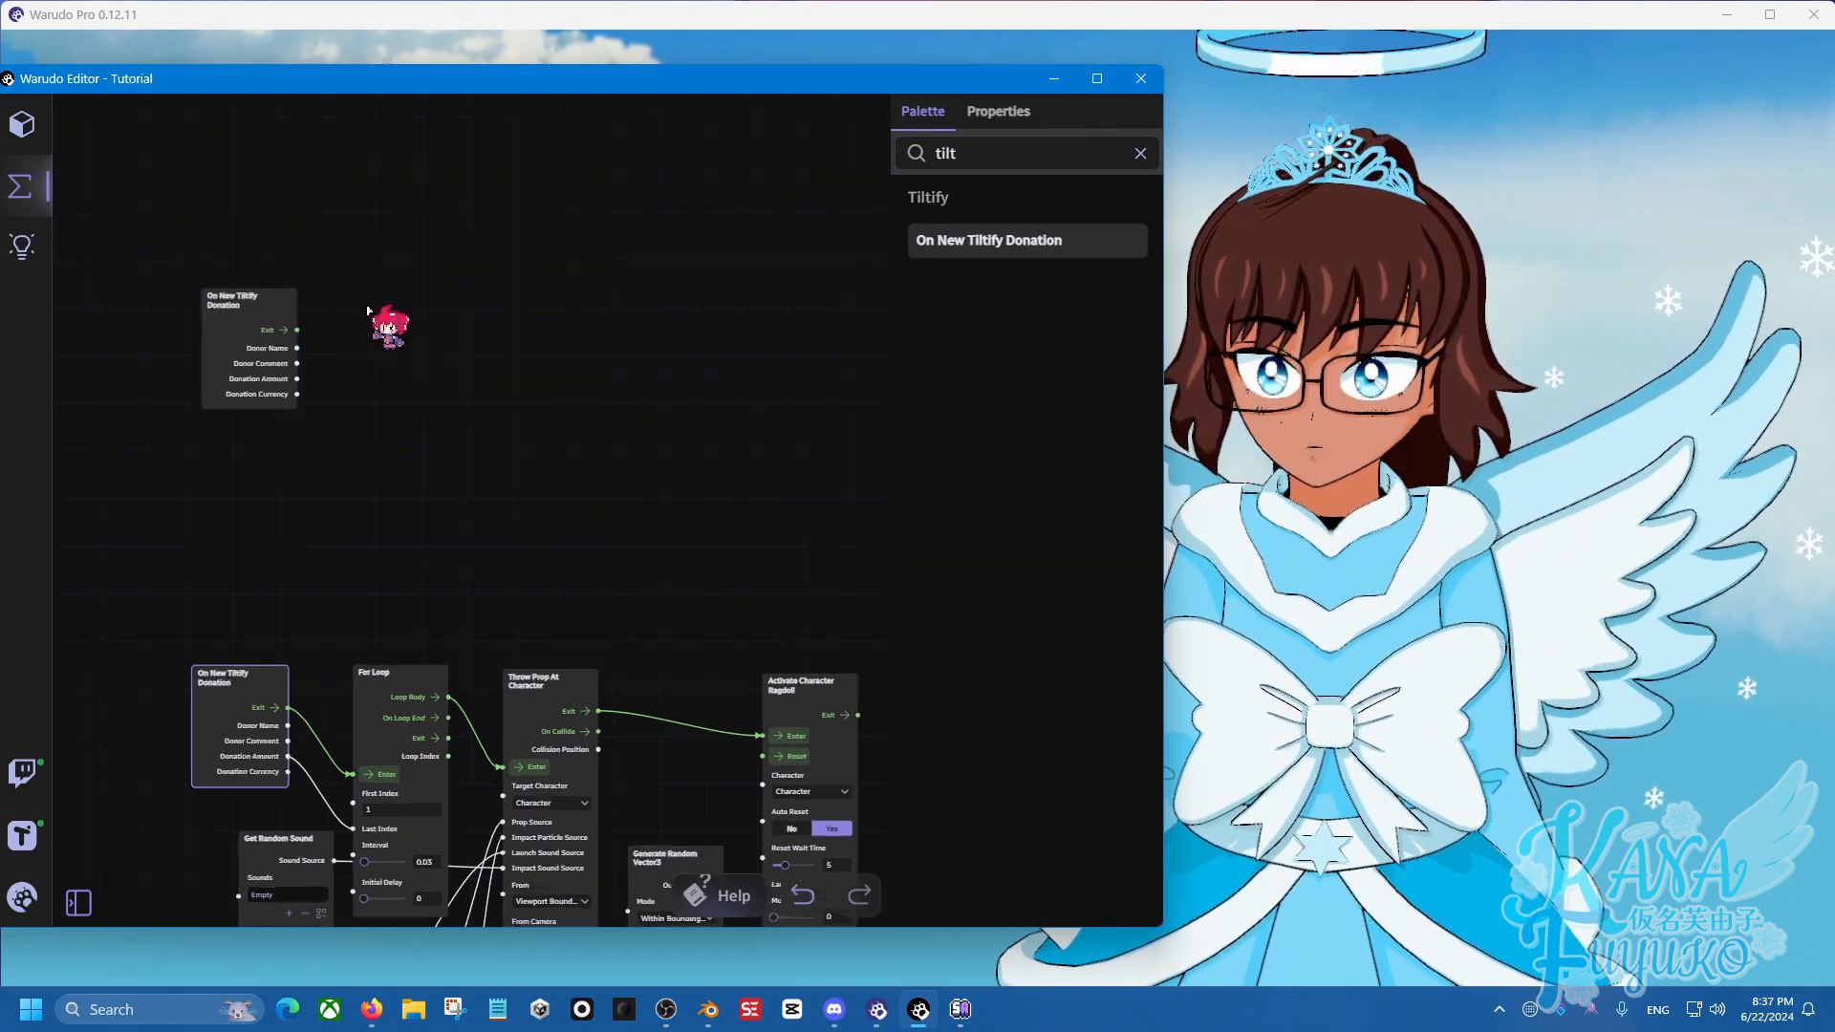
# Add a Launch Liquid At Character node targeting Character and connect the new donation node's Exit to its Enter.
pyautogui.scroll(2, 381, 315)
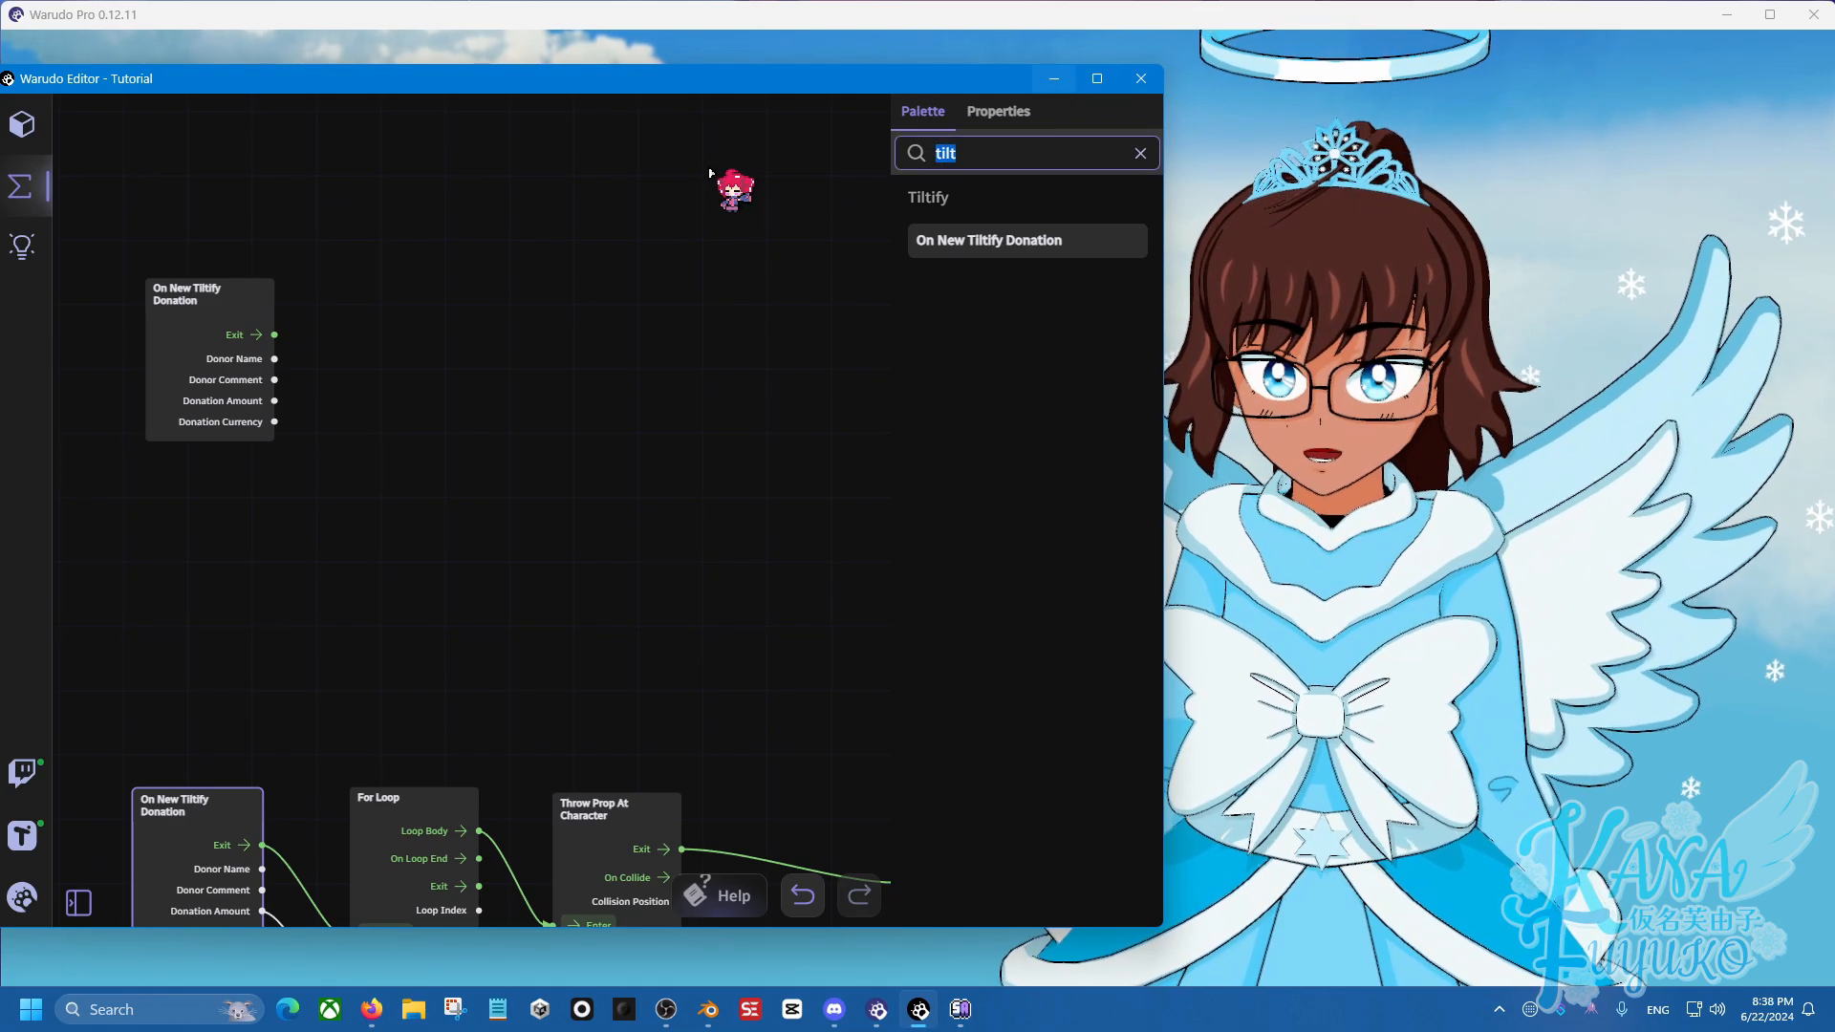
pyautogui.write('liqui')
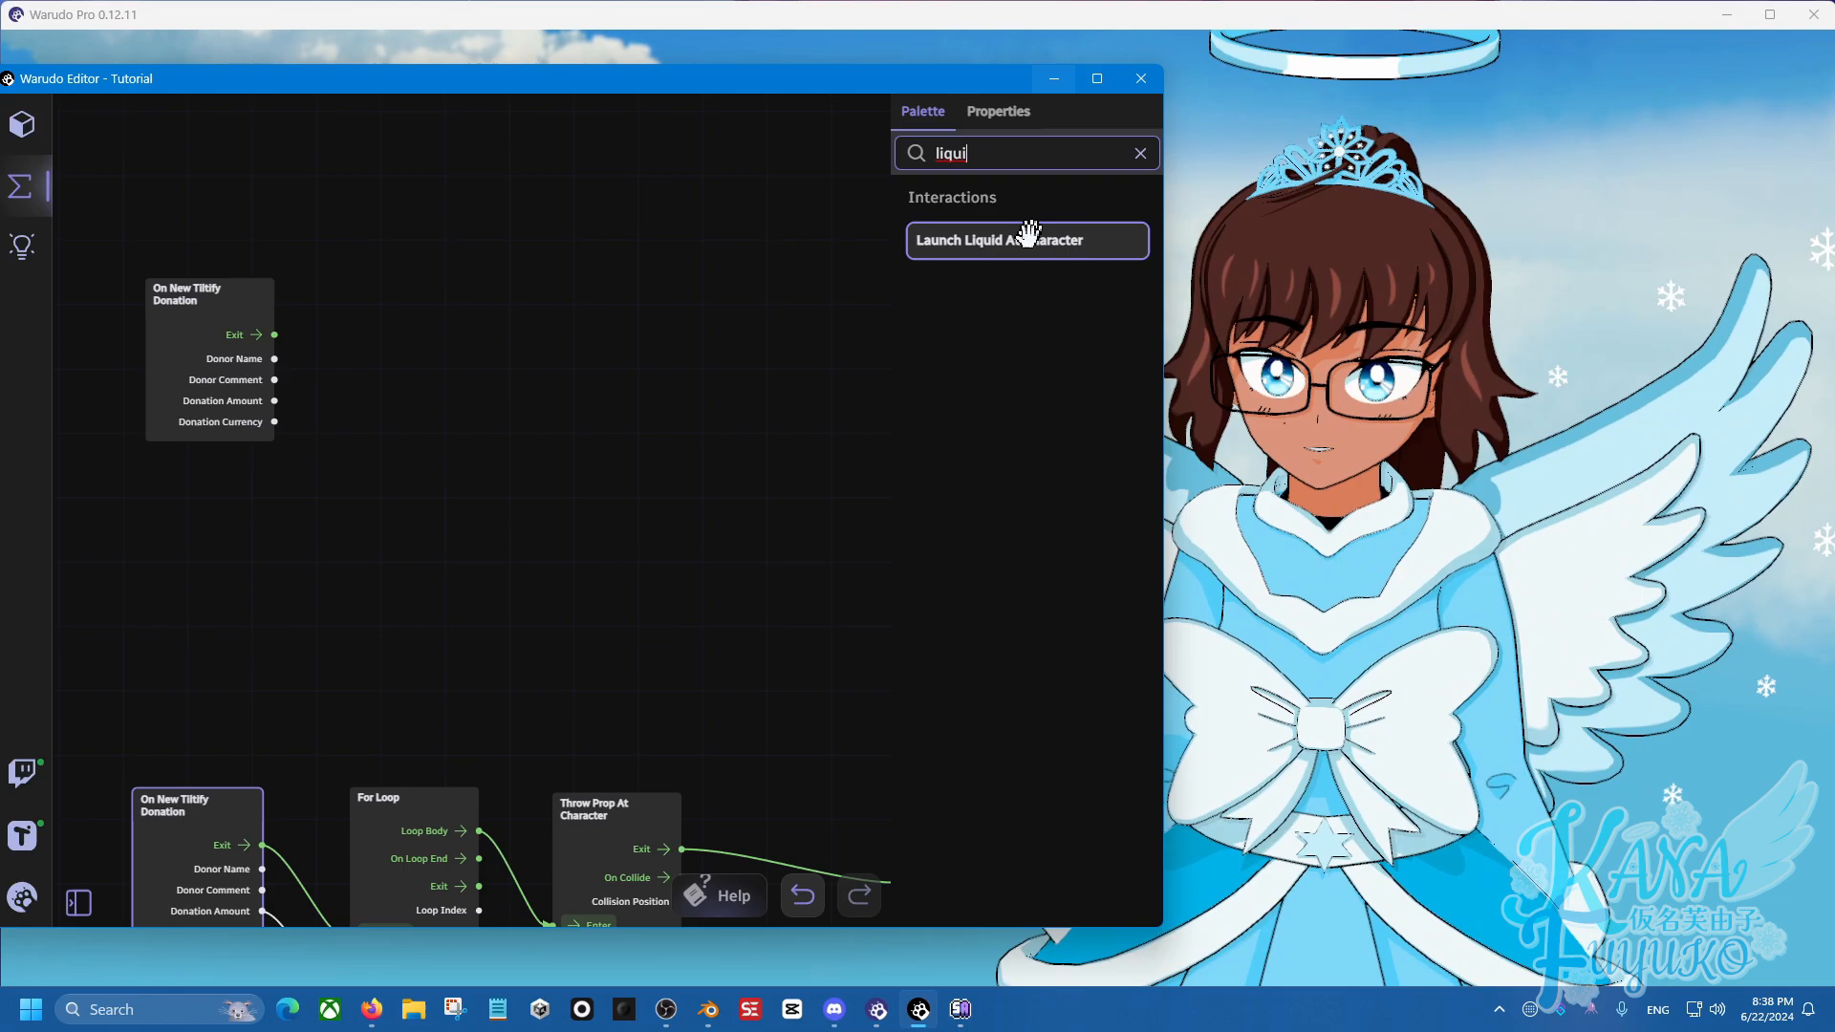
pyautogui.moveTo(922, 239); pyautogui.dragTo(486, 299)
pyautogui.scroll(2, 376, 391)
pyautogui.moveTo(429, 409); pyautogui.dragTo(495, 412)
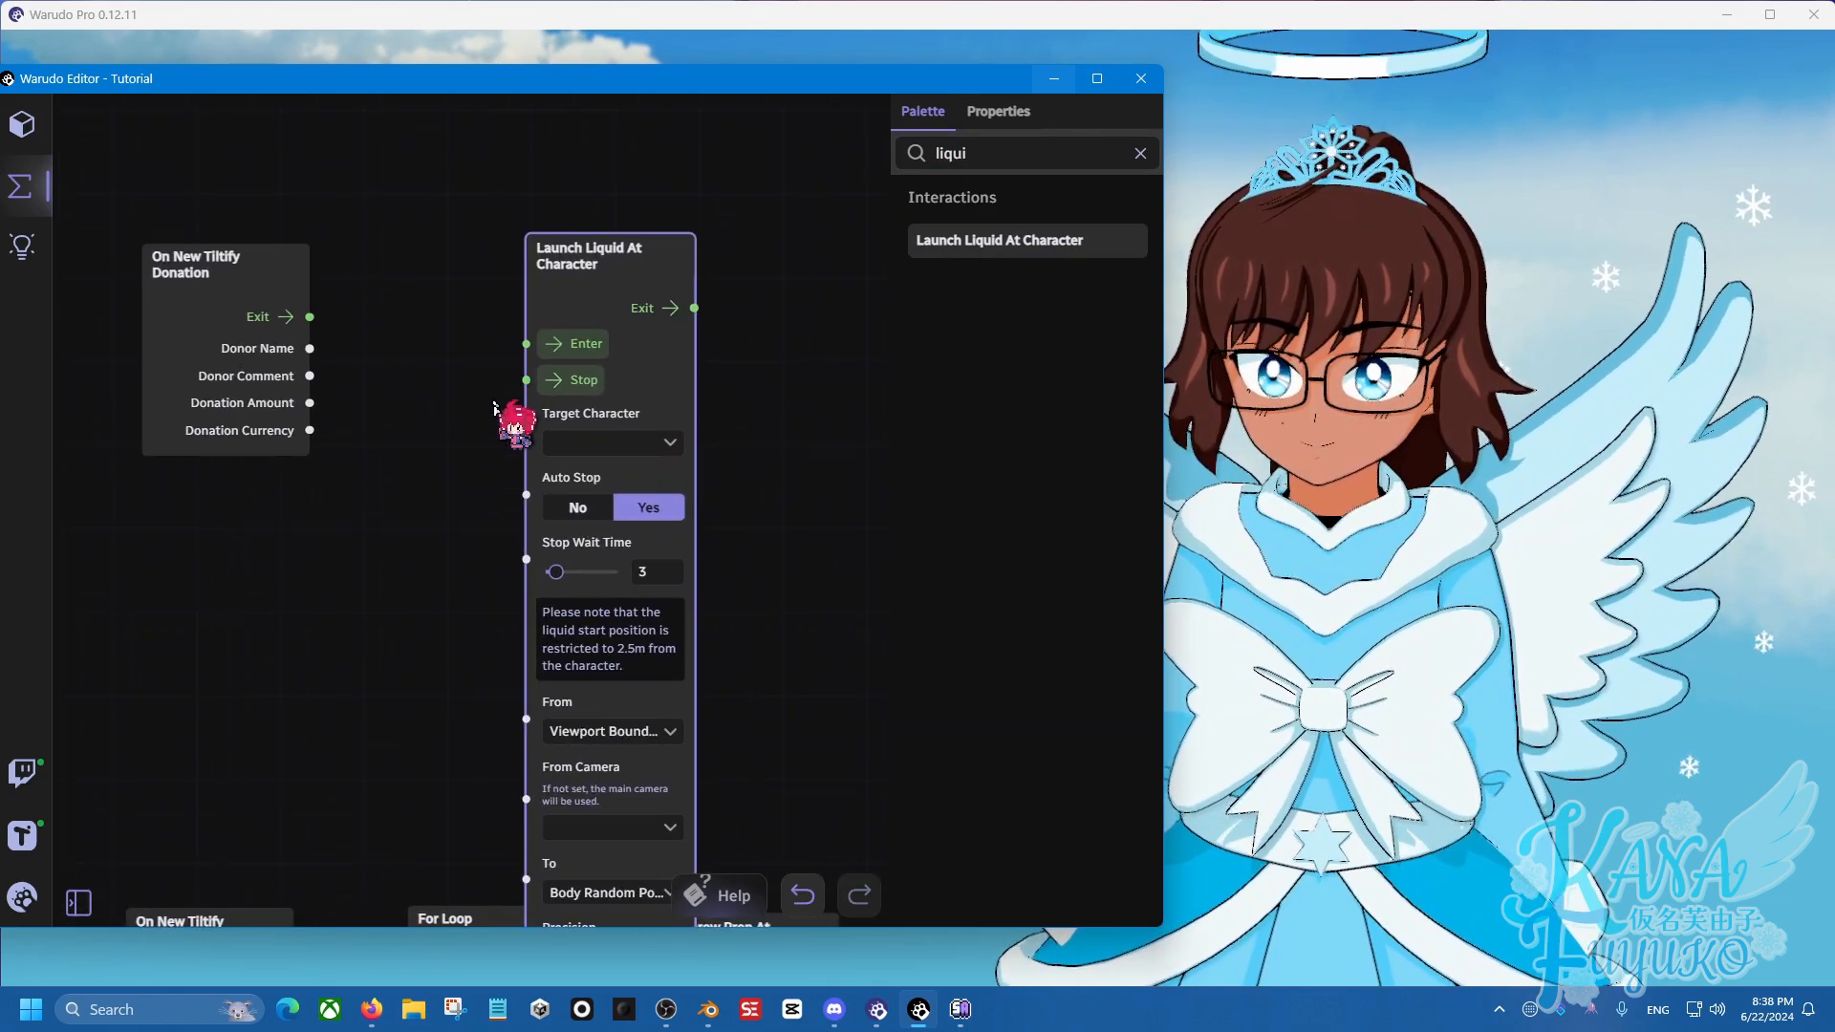
pyautogui.scroll(-1, 495, 436)
pyautogui.click(588, 440)
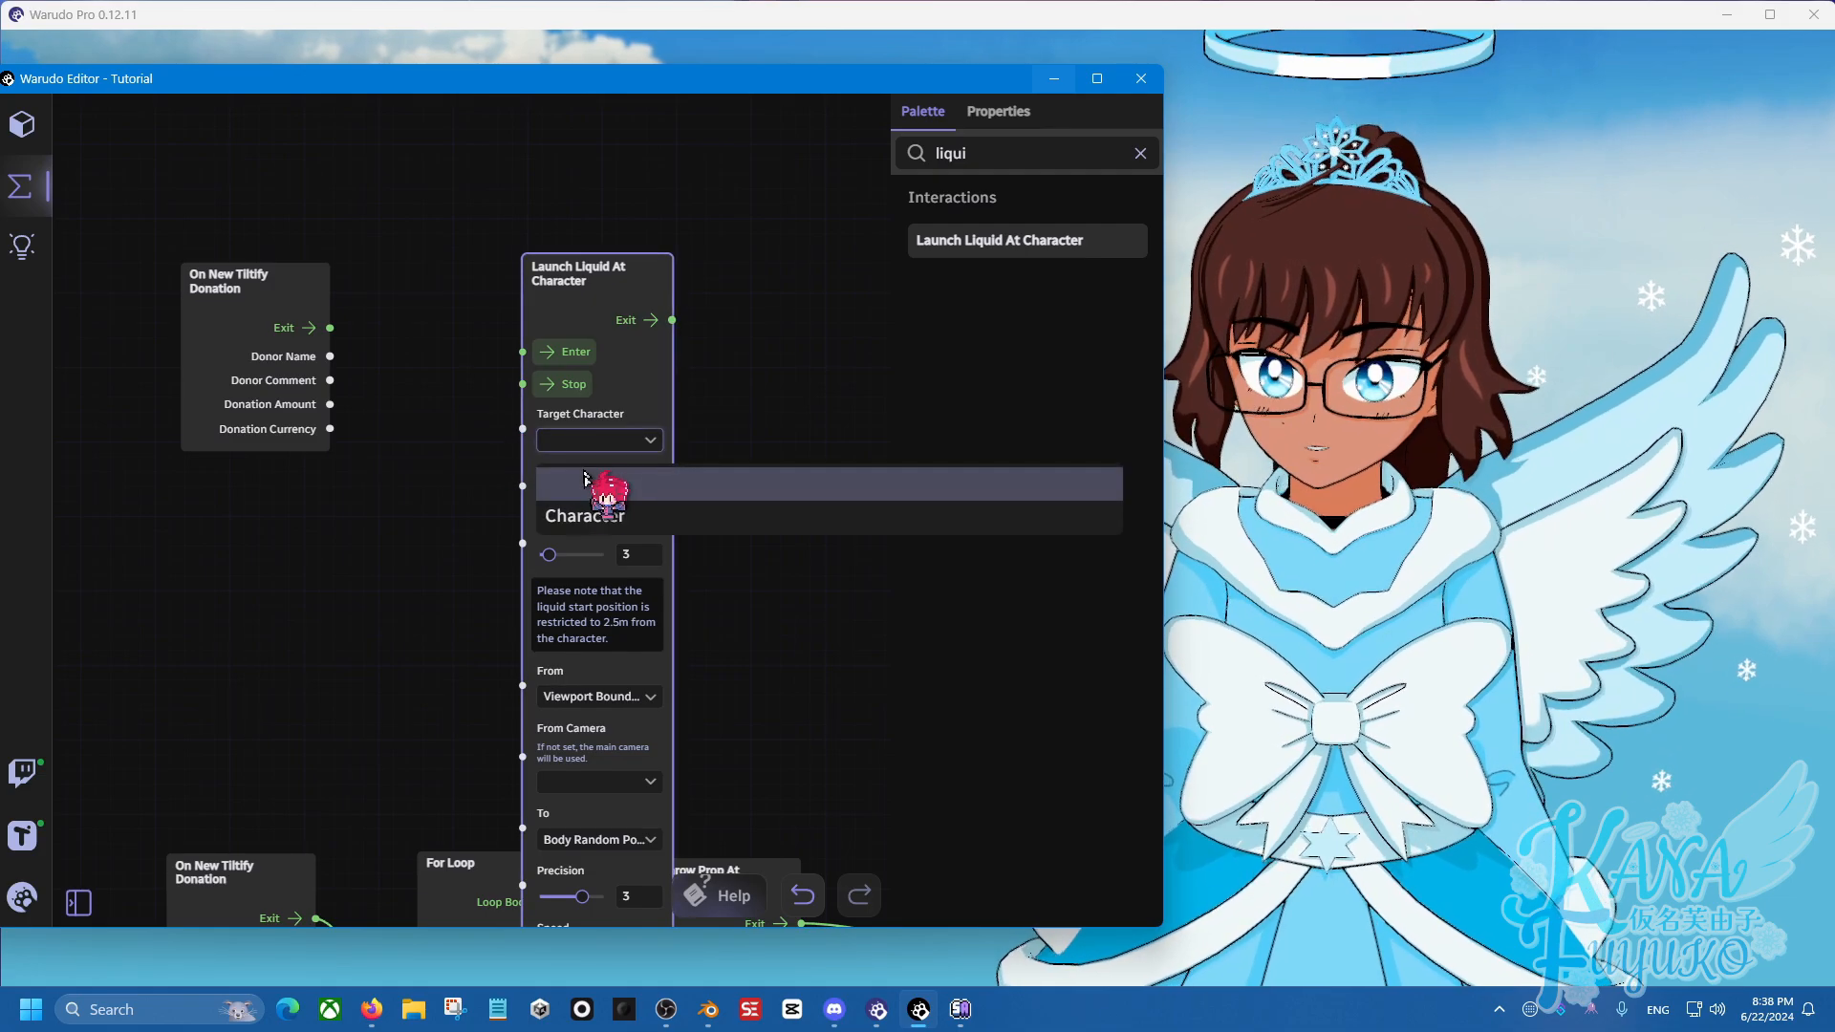
pyautogui.click(585, 517)
pyautogui.moveTo(329, 328); pyautogui.dragTo(524, 353)
# Move the new donation node and the Launch Liquid At Character node together to the left of the original chain.
pyautogui.moveTo(550, 272); pyautogui.dragTo(688, 445)
pyautogui.scroll(-3, 295, 532)
pyautogui.moveTo(551, 311); pyautogui.dragTo(320, 609)
pyautogui.moveTo(320, 610); pyautogui.dragTo(467, 354, button='middle')
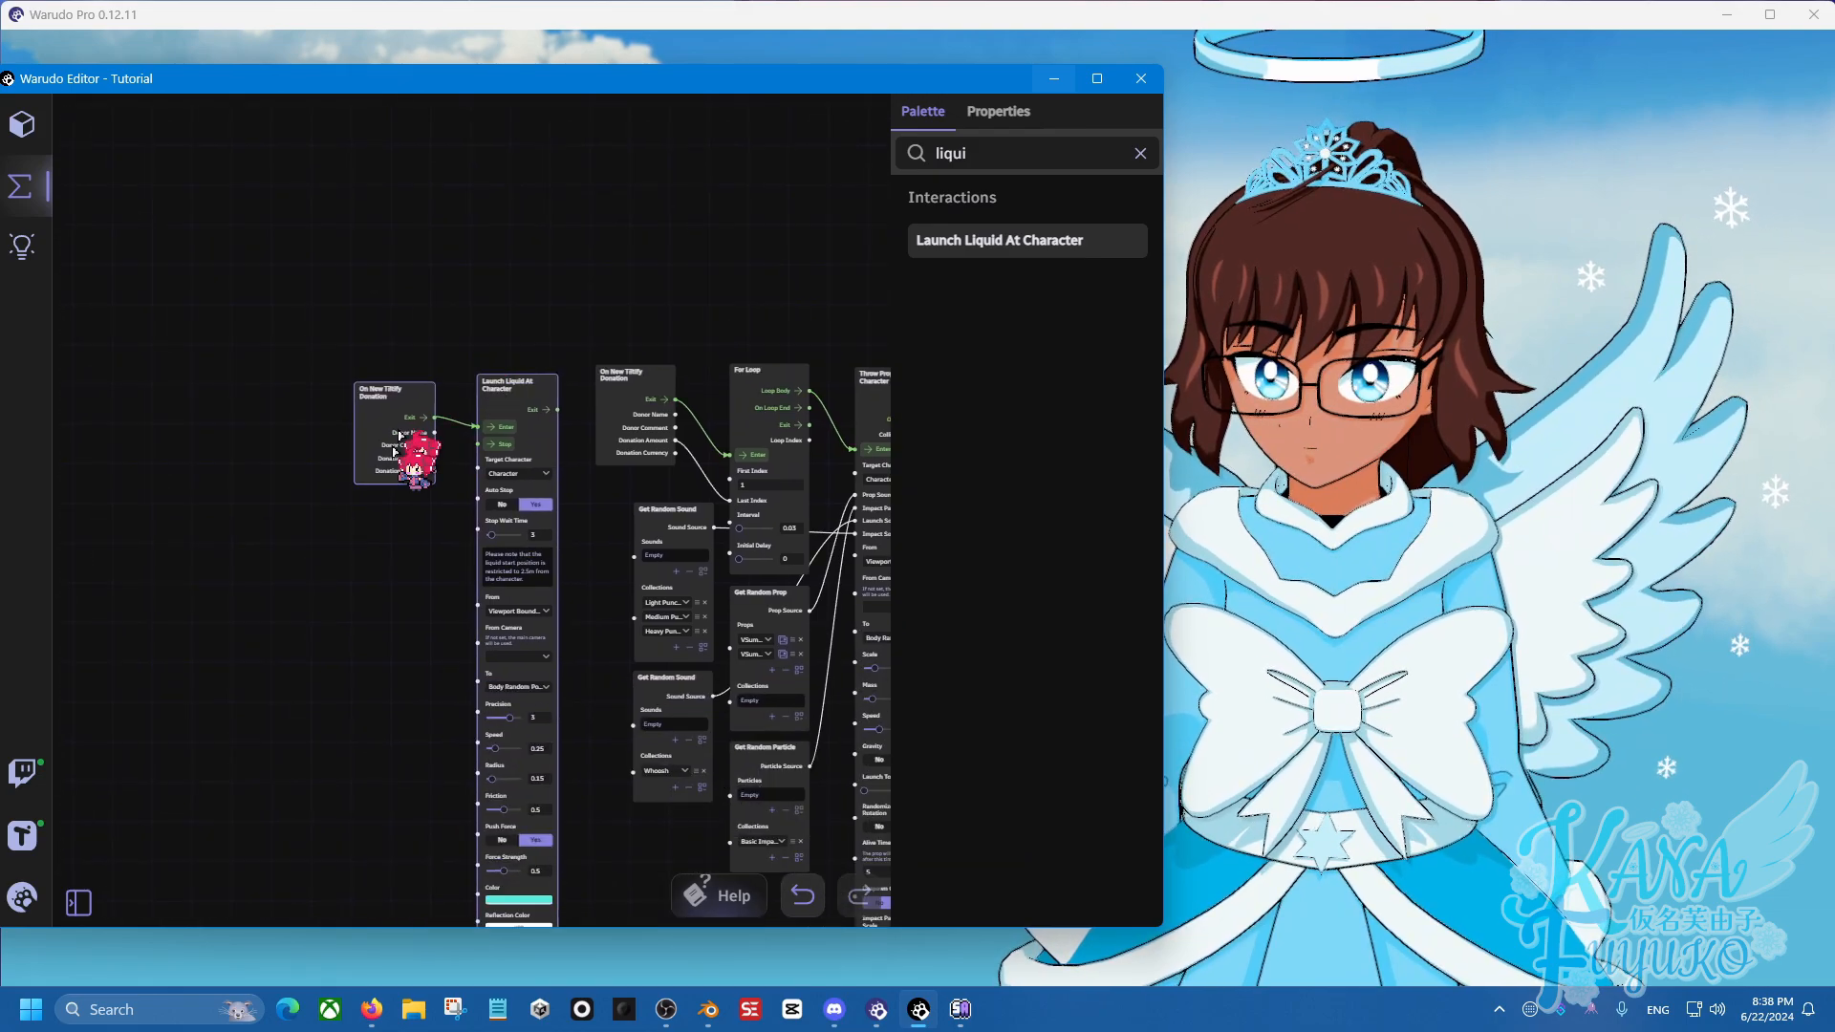
pyautogui.scroll(3, 408, 541)
pyautogui.click(408, 541)
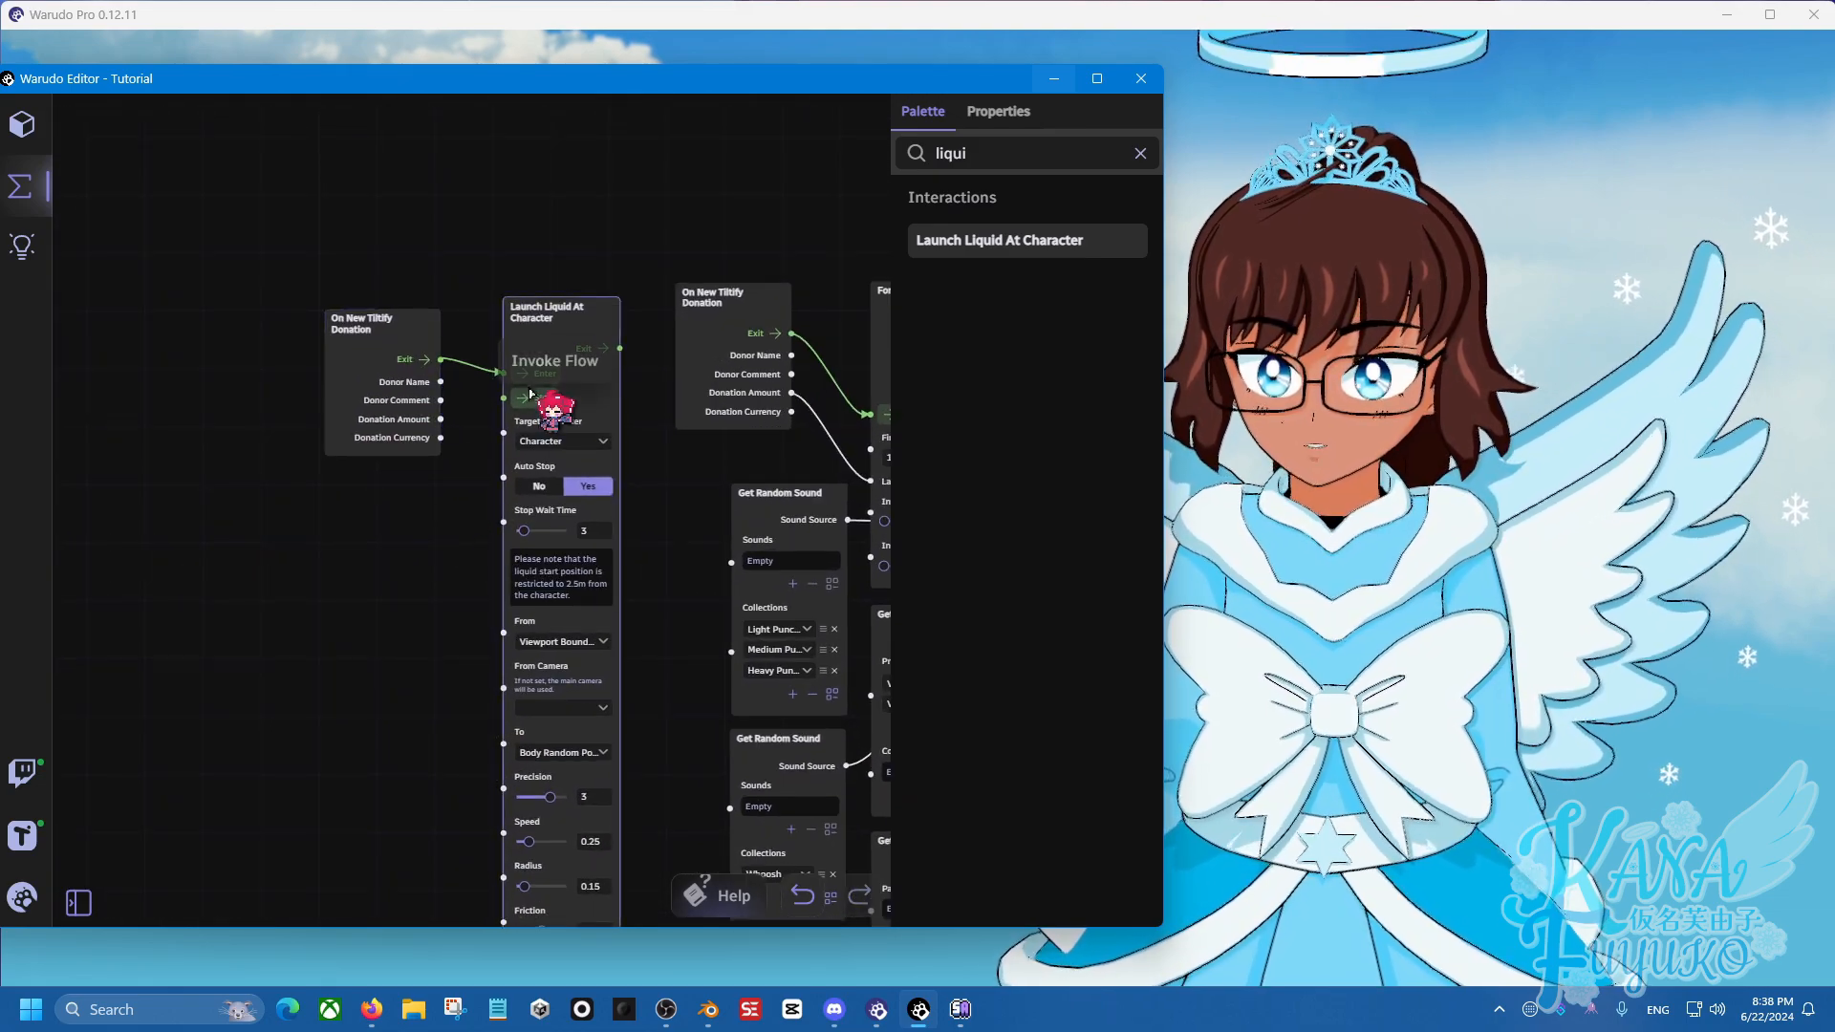
# Duplicate the liquid chain's On New Tiltify Donation node and place the copy in the empty space beyond the Activate Character Ragdoll node.
pyautogui.click(402, 380)
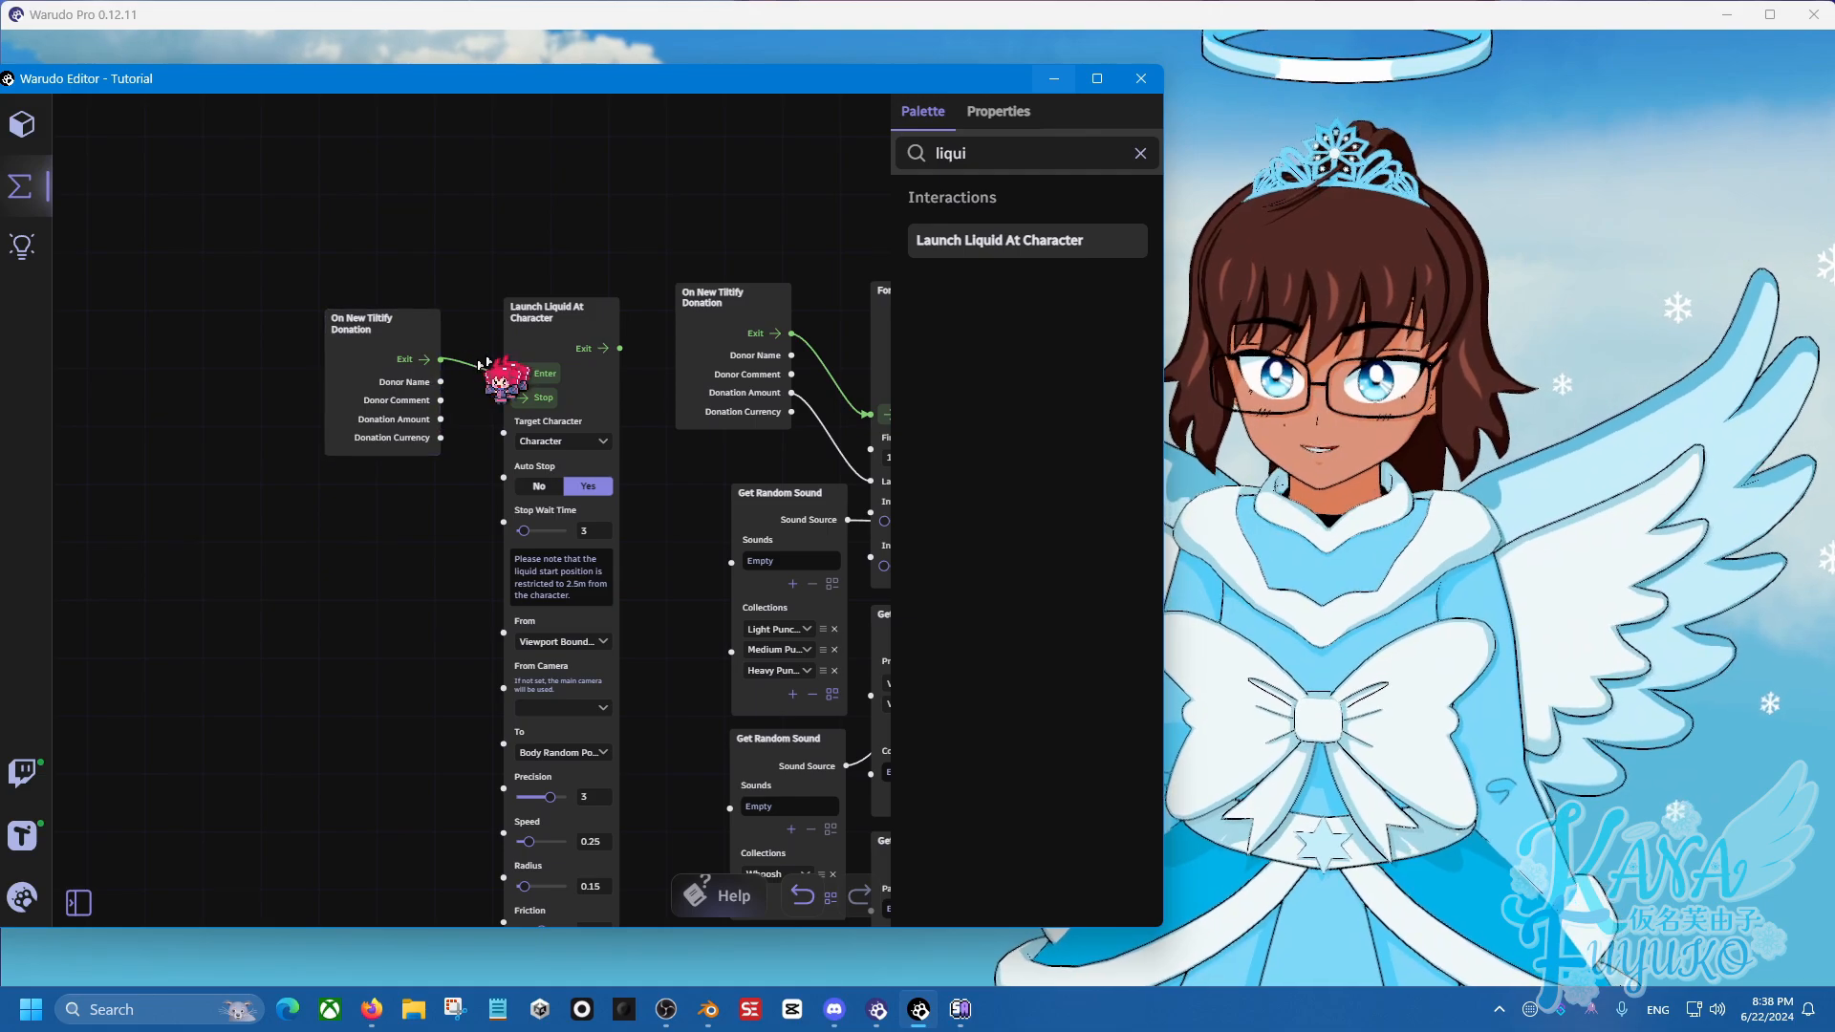
pyautogui.click(536, 379)
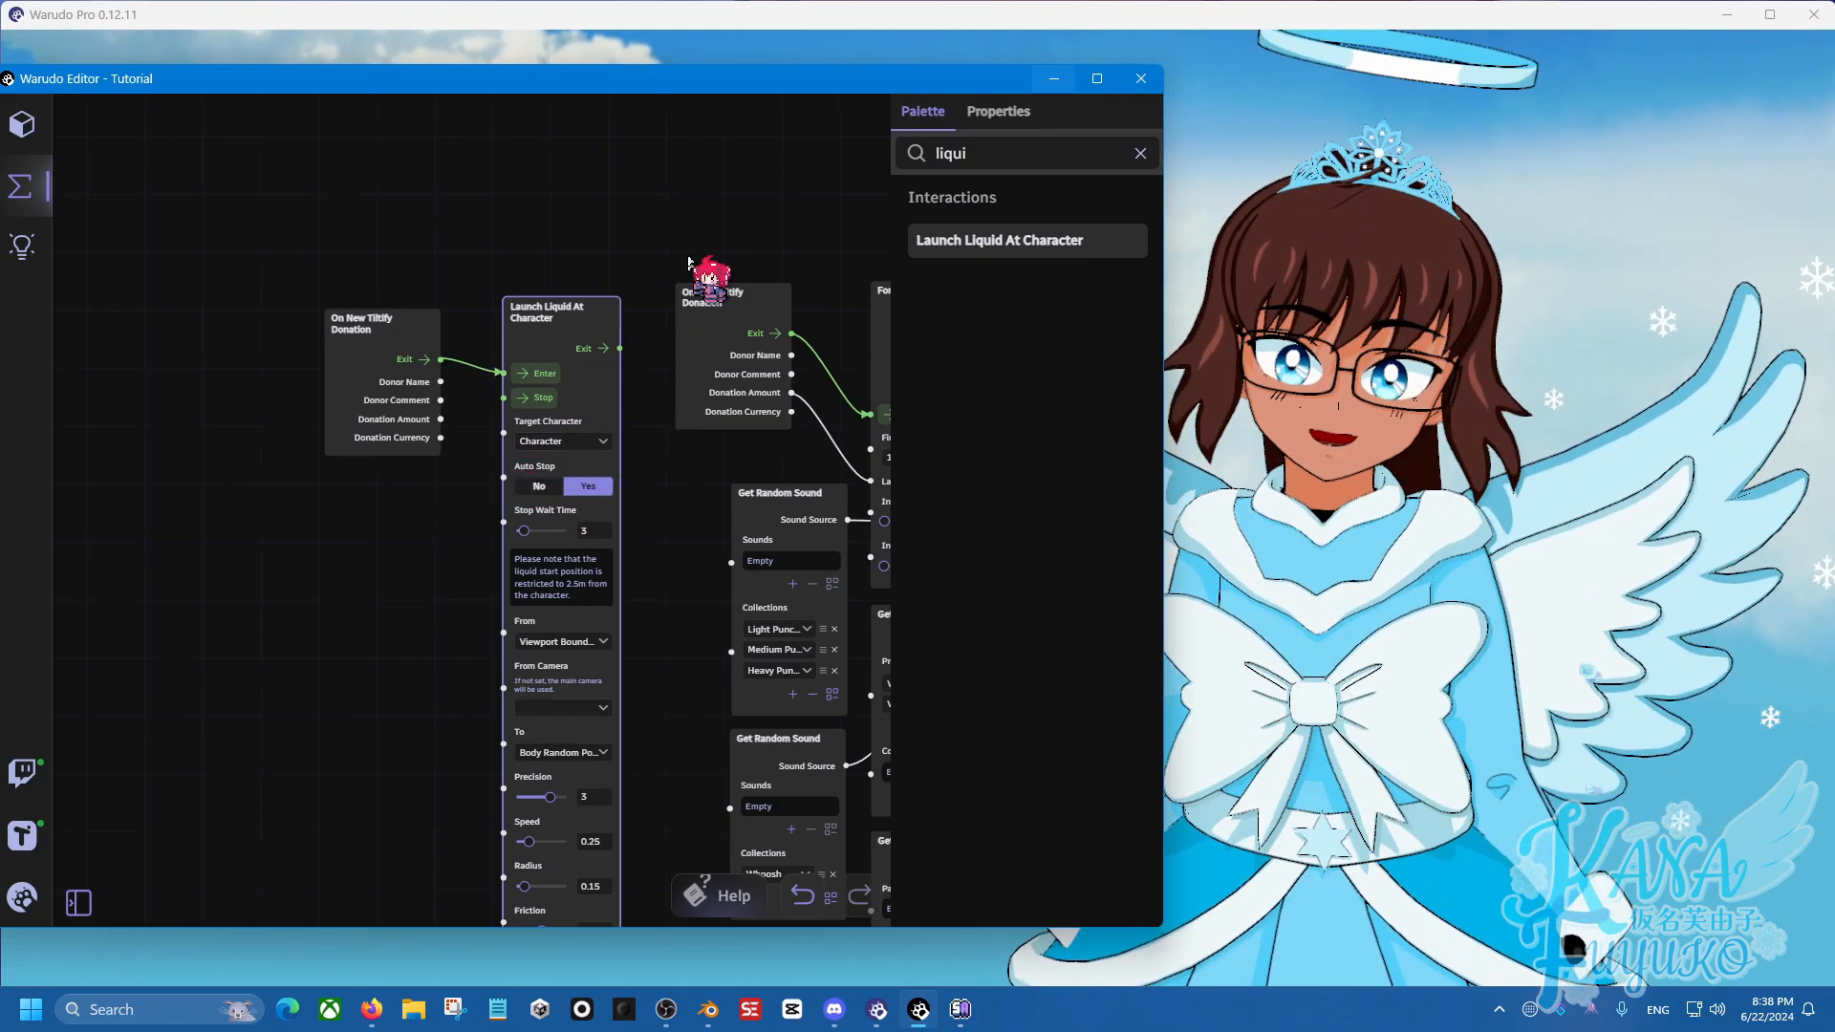
pyautogui.scroll(-4, 685, 237)
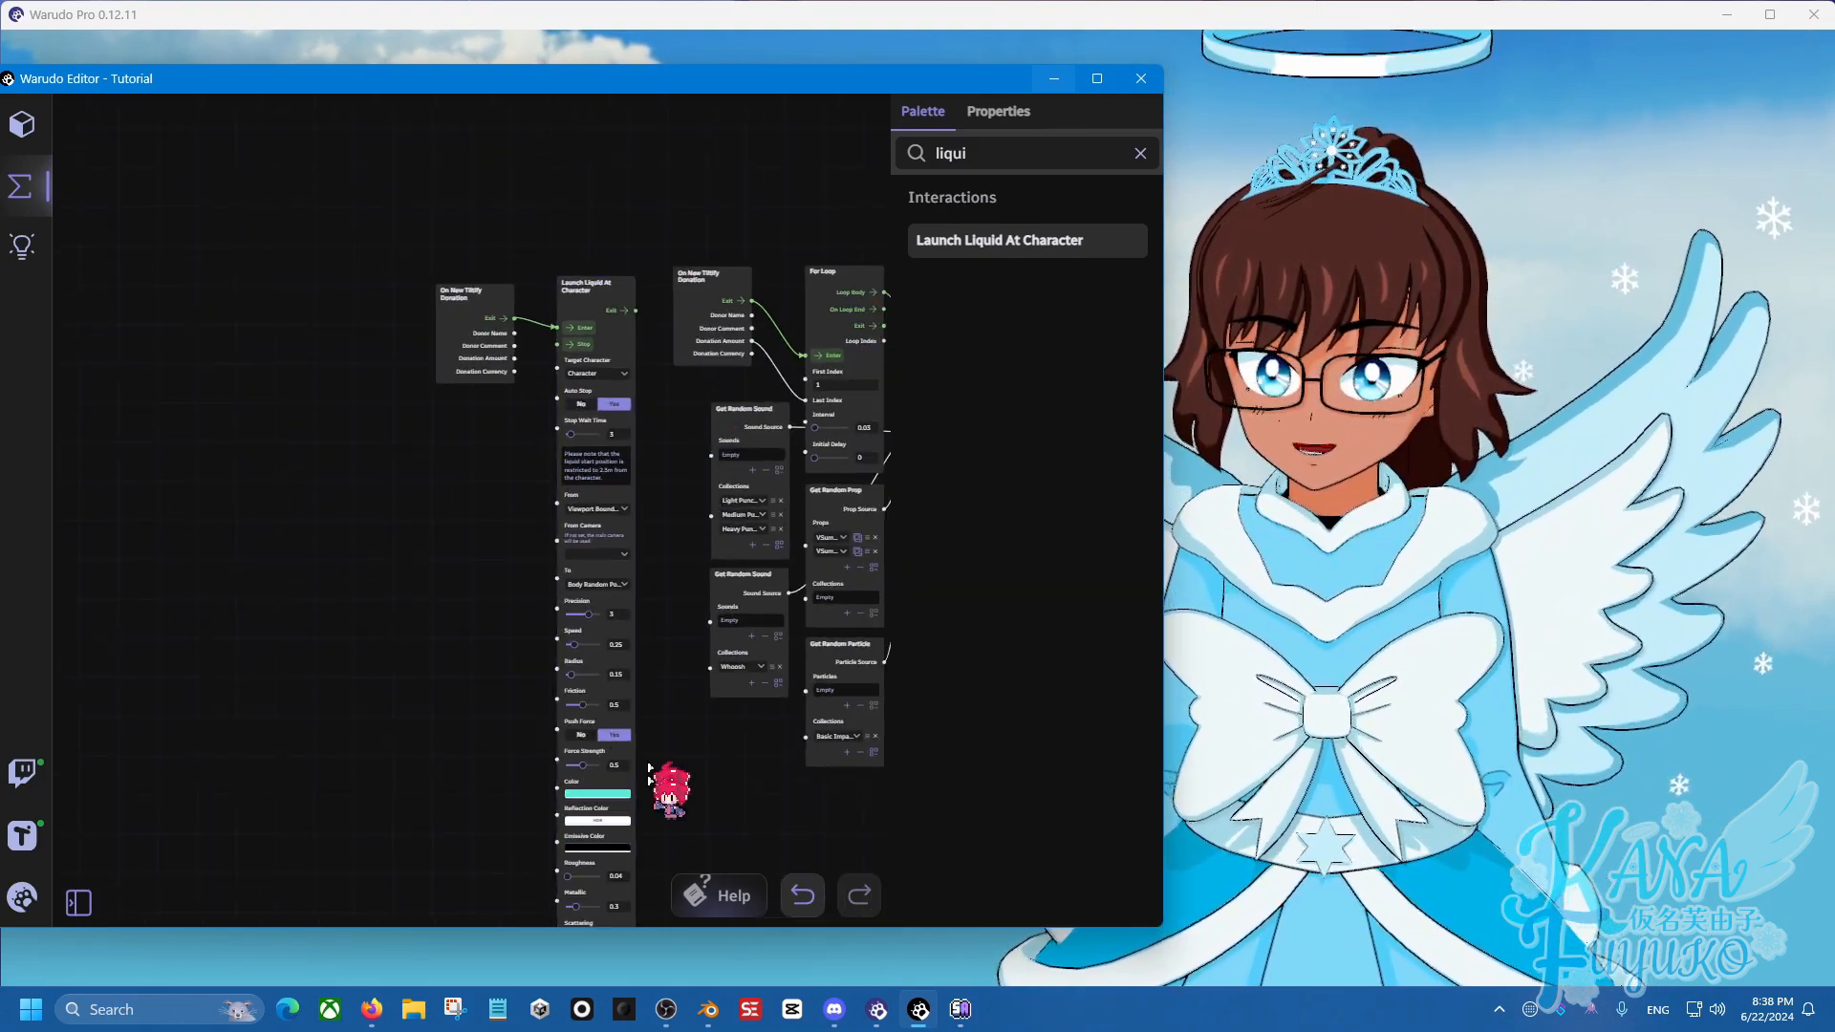
pyautogui.moveTo(675, 745); pyautogui.dragTo(362, 645)
pyautogui.scroll(-2, 368, 650)
pyautogui.moveTo(745, 614); pyautogui.dragTo(586, 617)
pyautogui.moveTo(554, 506); pyautogui.dragTo(731, 494)
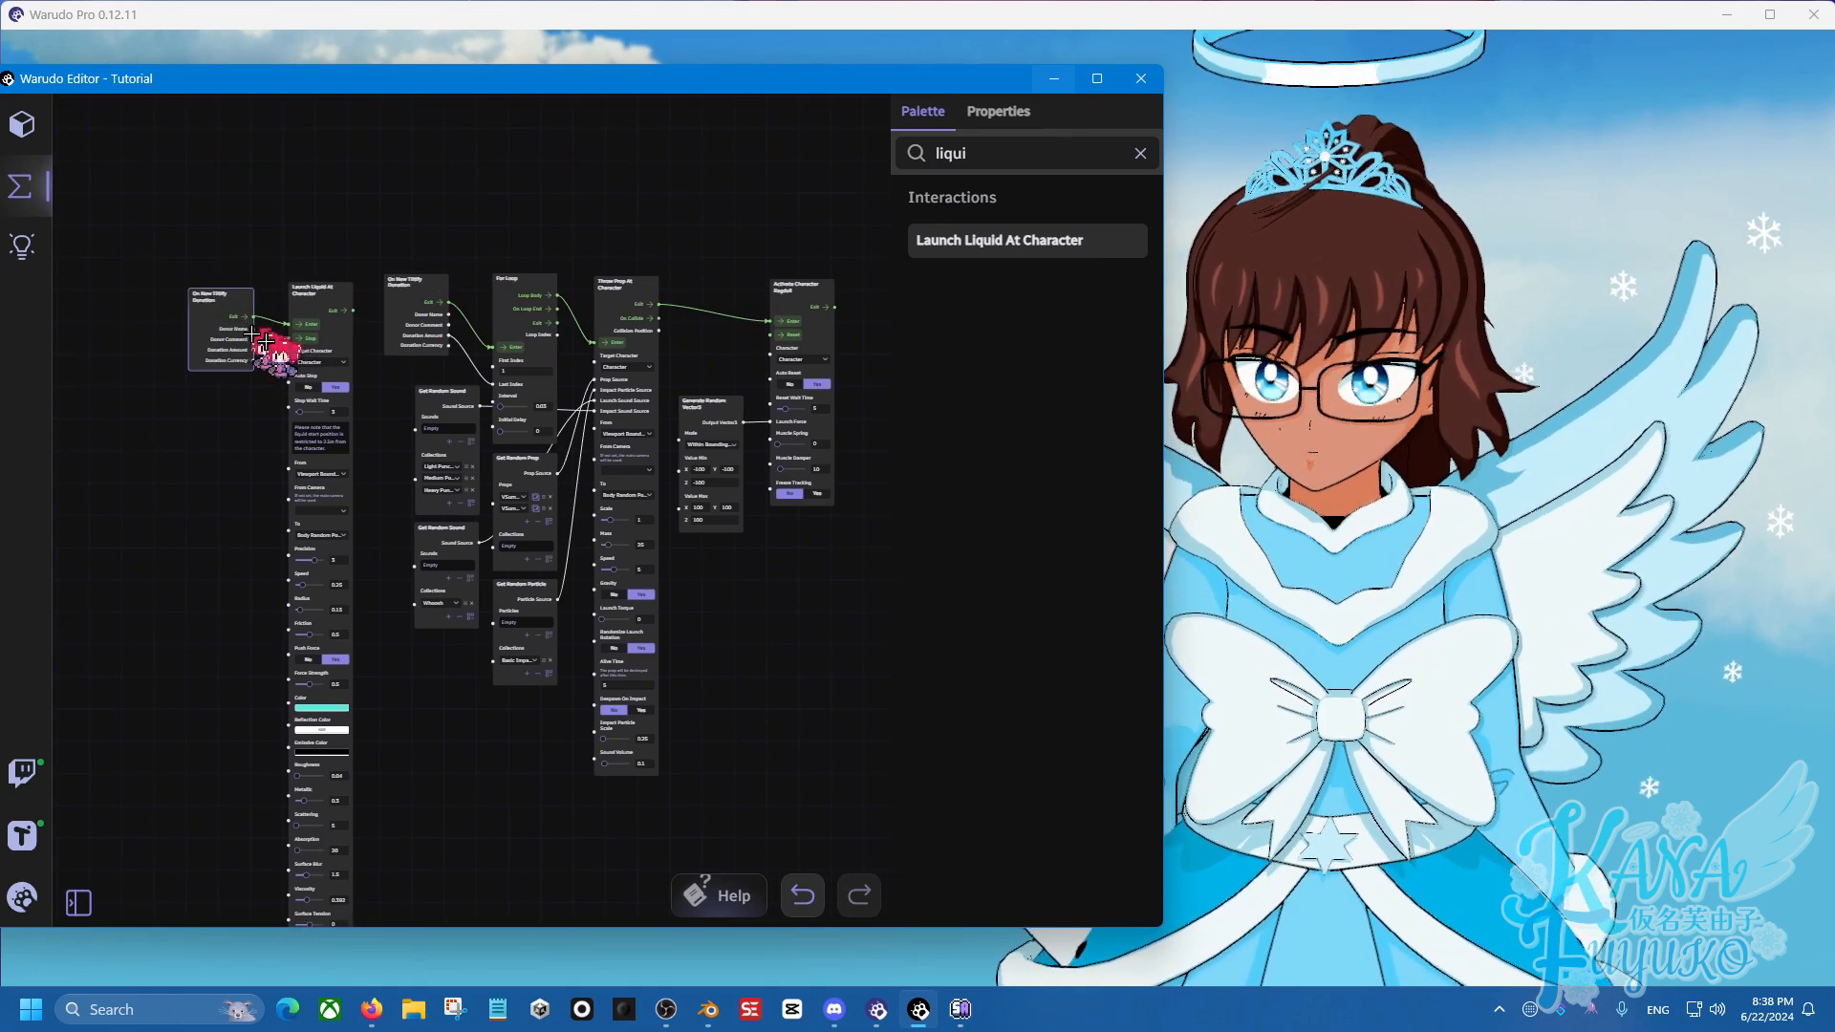
pyautogui.moveTo(732, 621); pyautogui.dragTo(425, 683)
pyautogui.hotkey('ctrl', 'v')
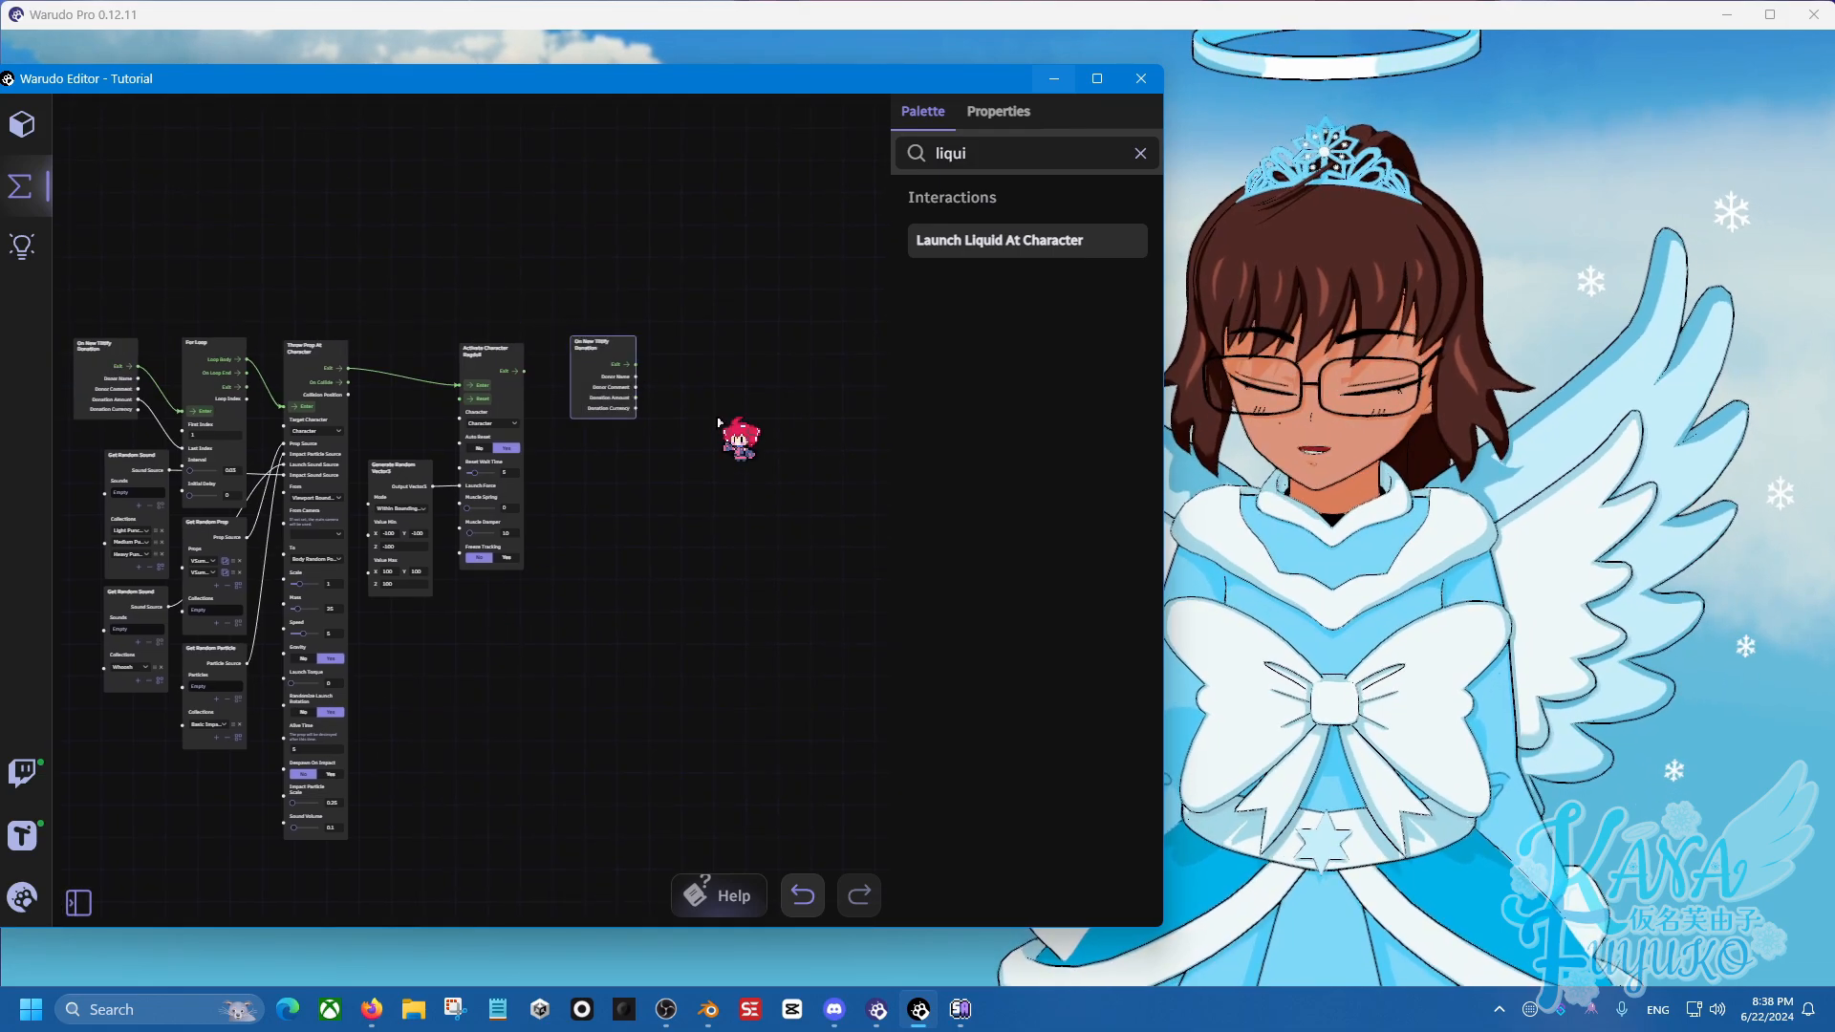
# Add a Play Character One Shot Overlay Animation node beside the copied donation node and set its character to Character.
pyautogui.scroll(4, 718, 422)
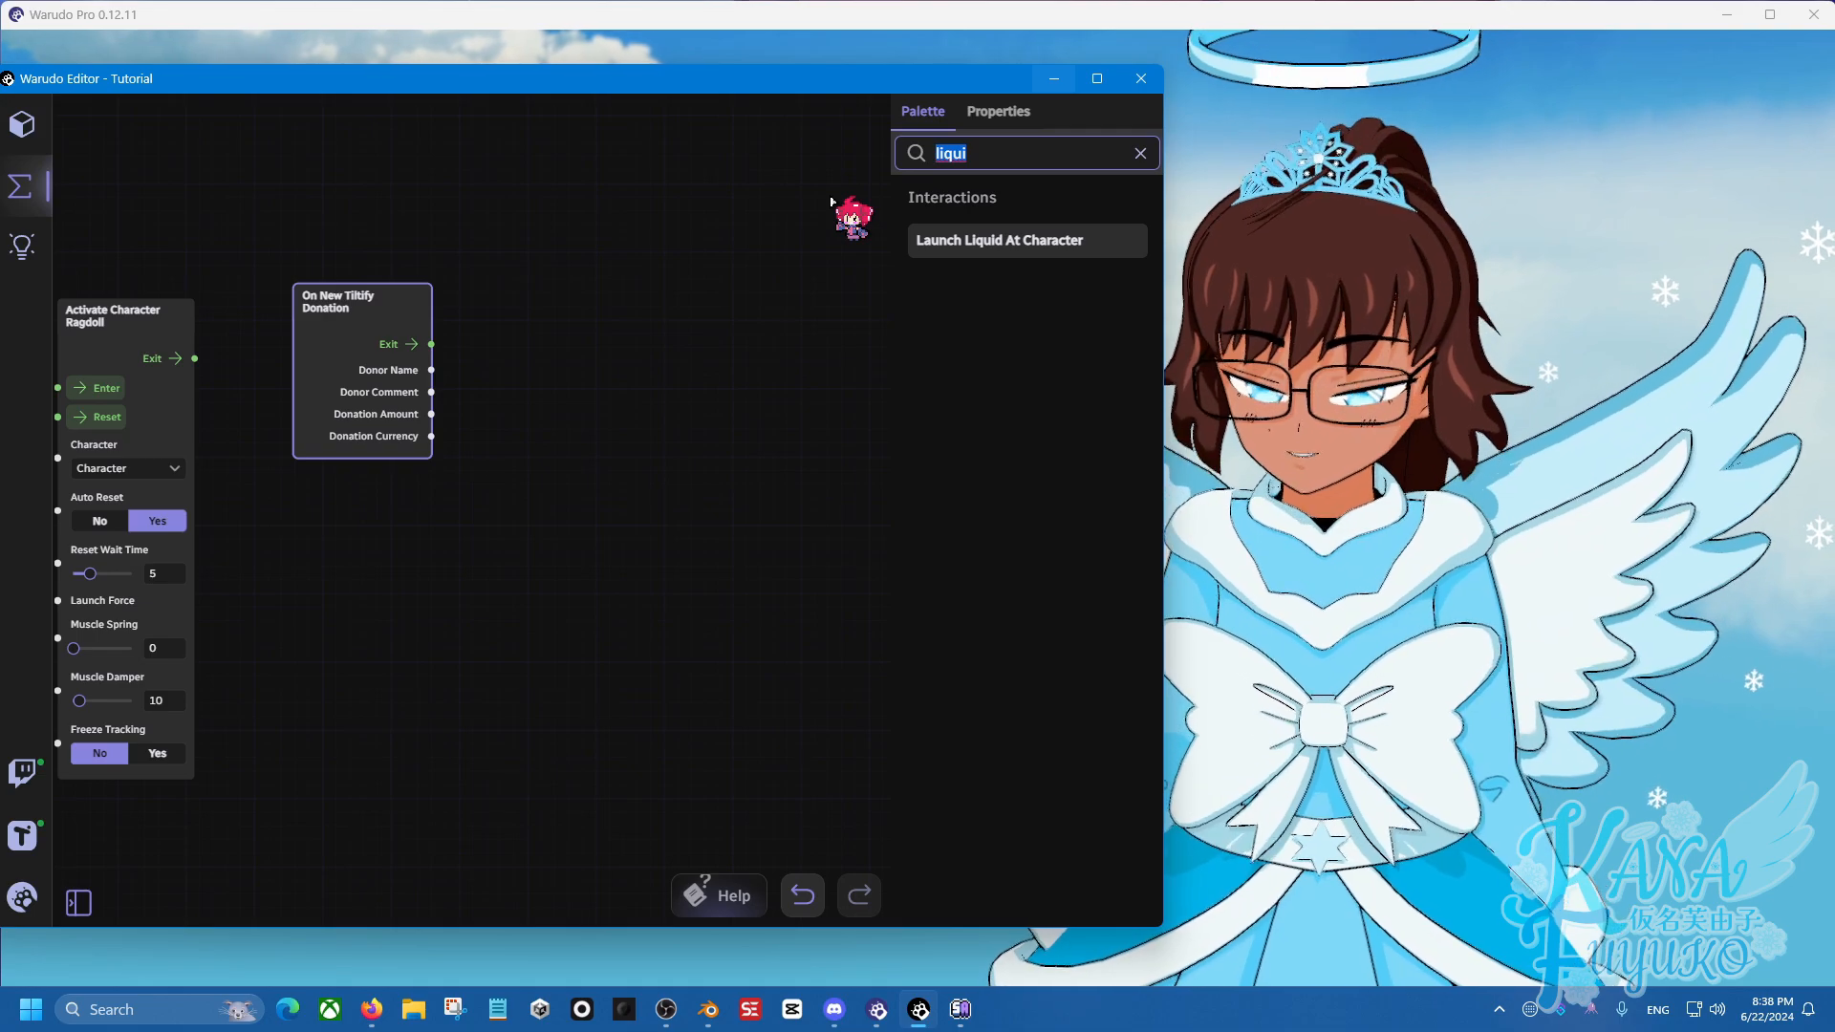
pyautogui.write('one sho')
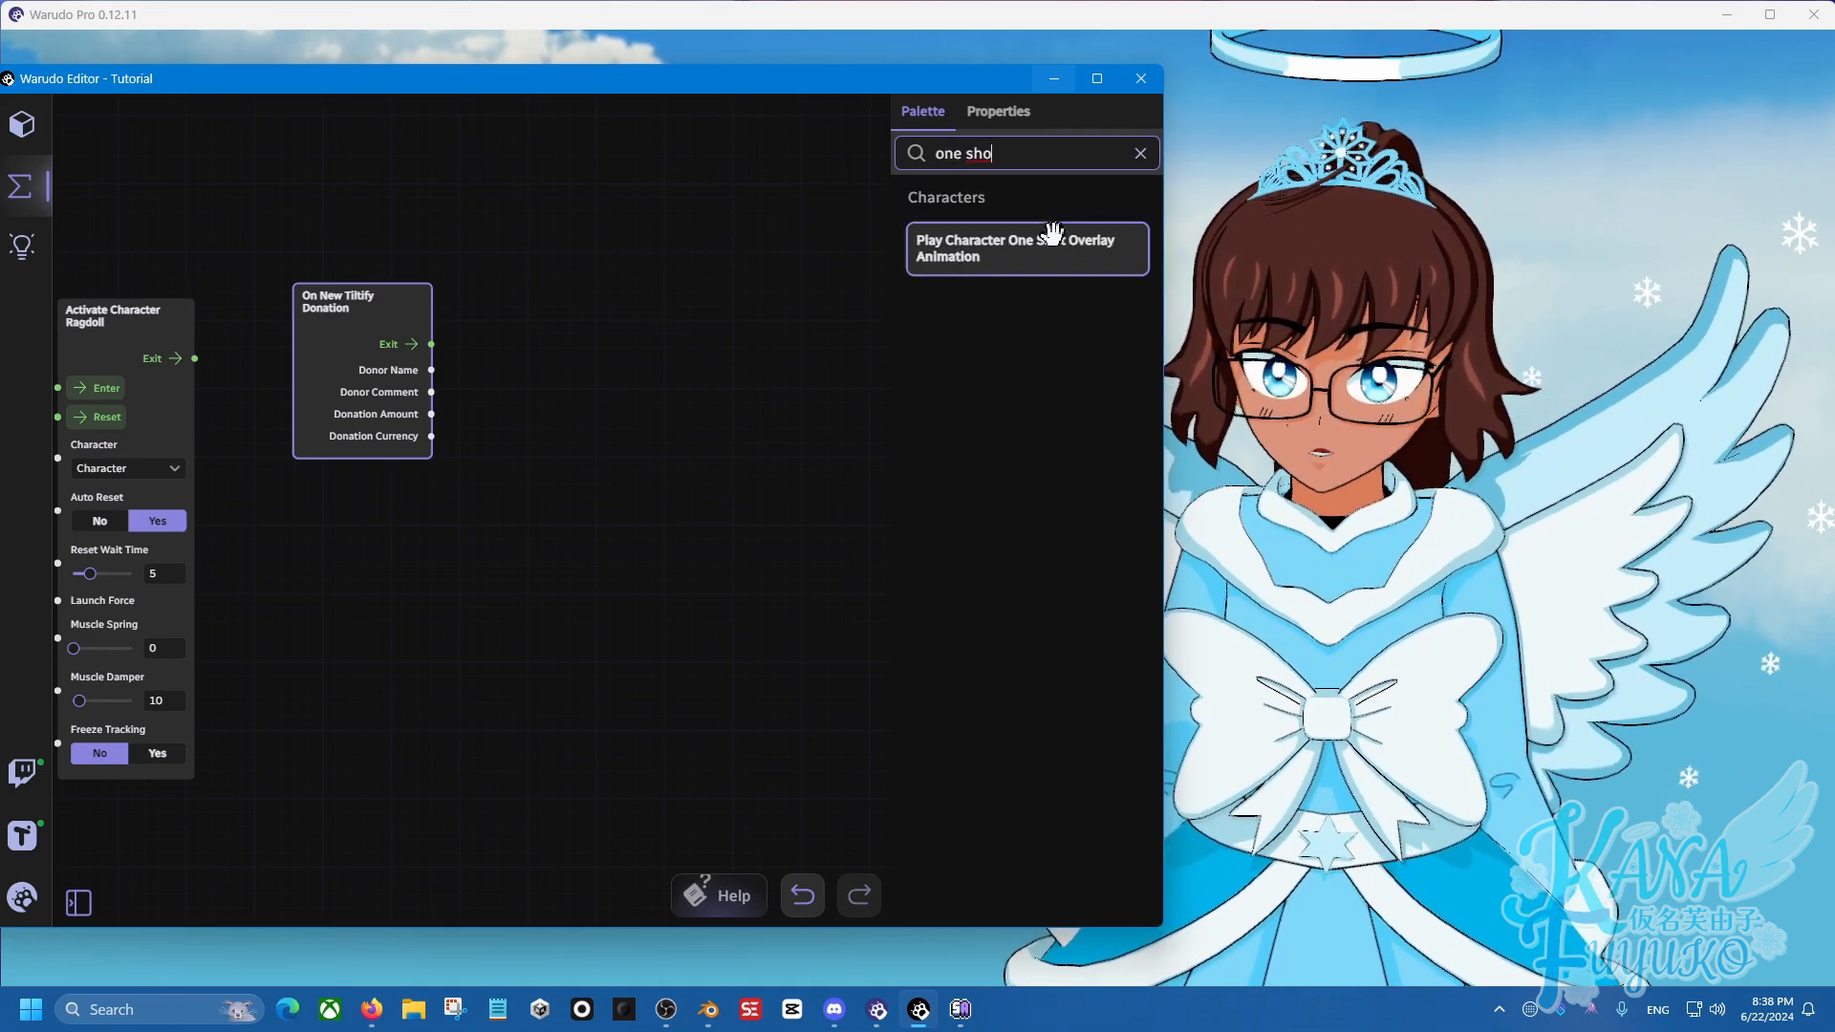
pyautogui.moveTo(1052, 232); pyautogui.dragTo(547, 283)
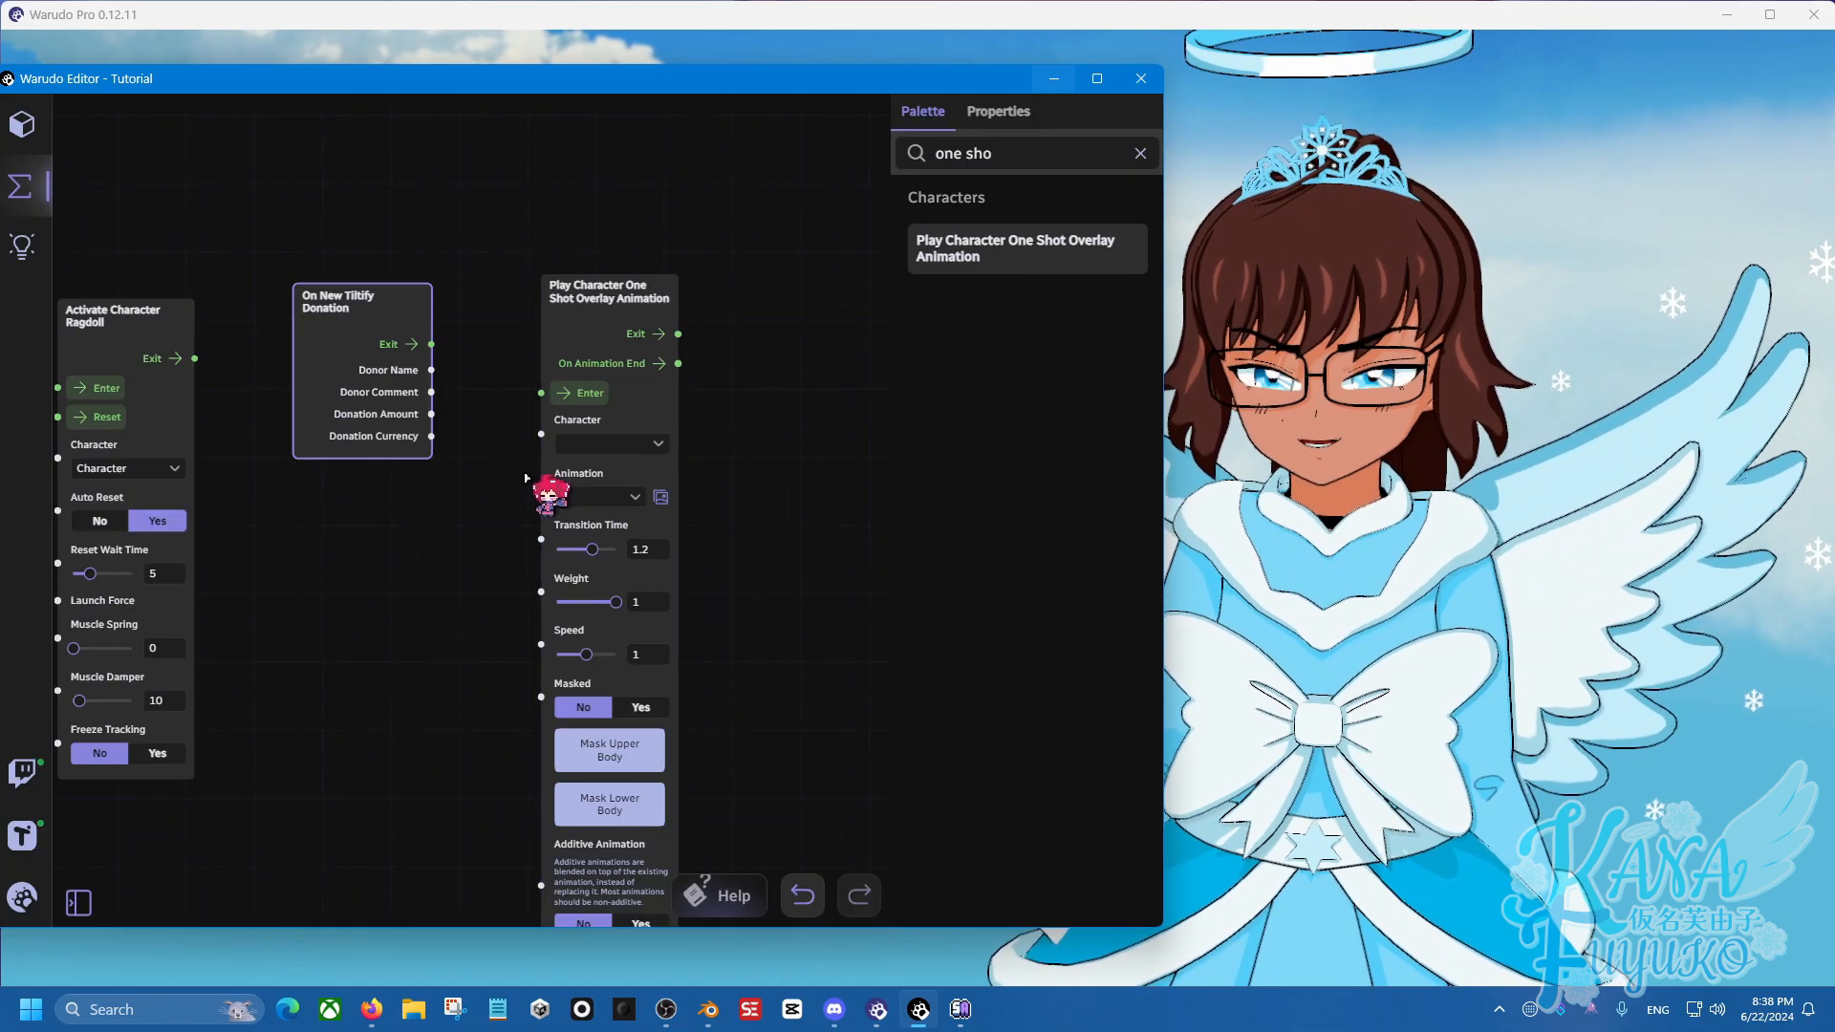
pyautogui.click(636, 442)
pyautogui.click(656, 521)
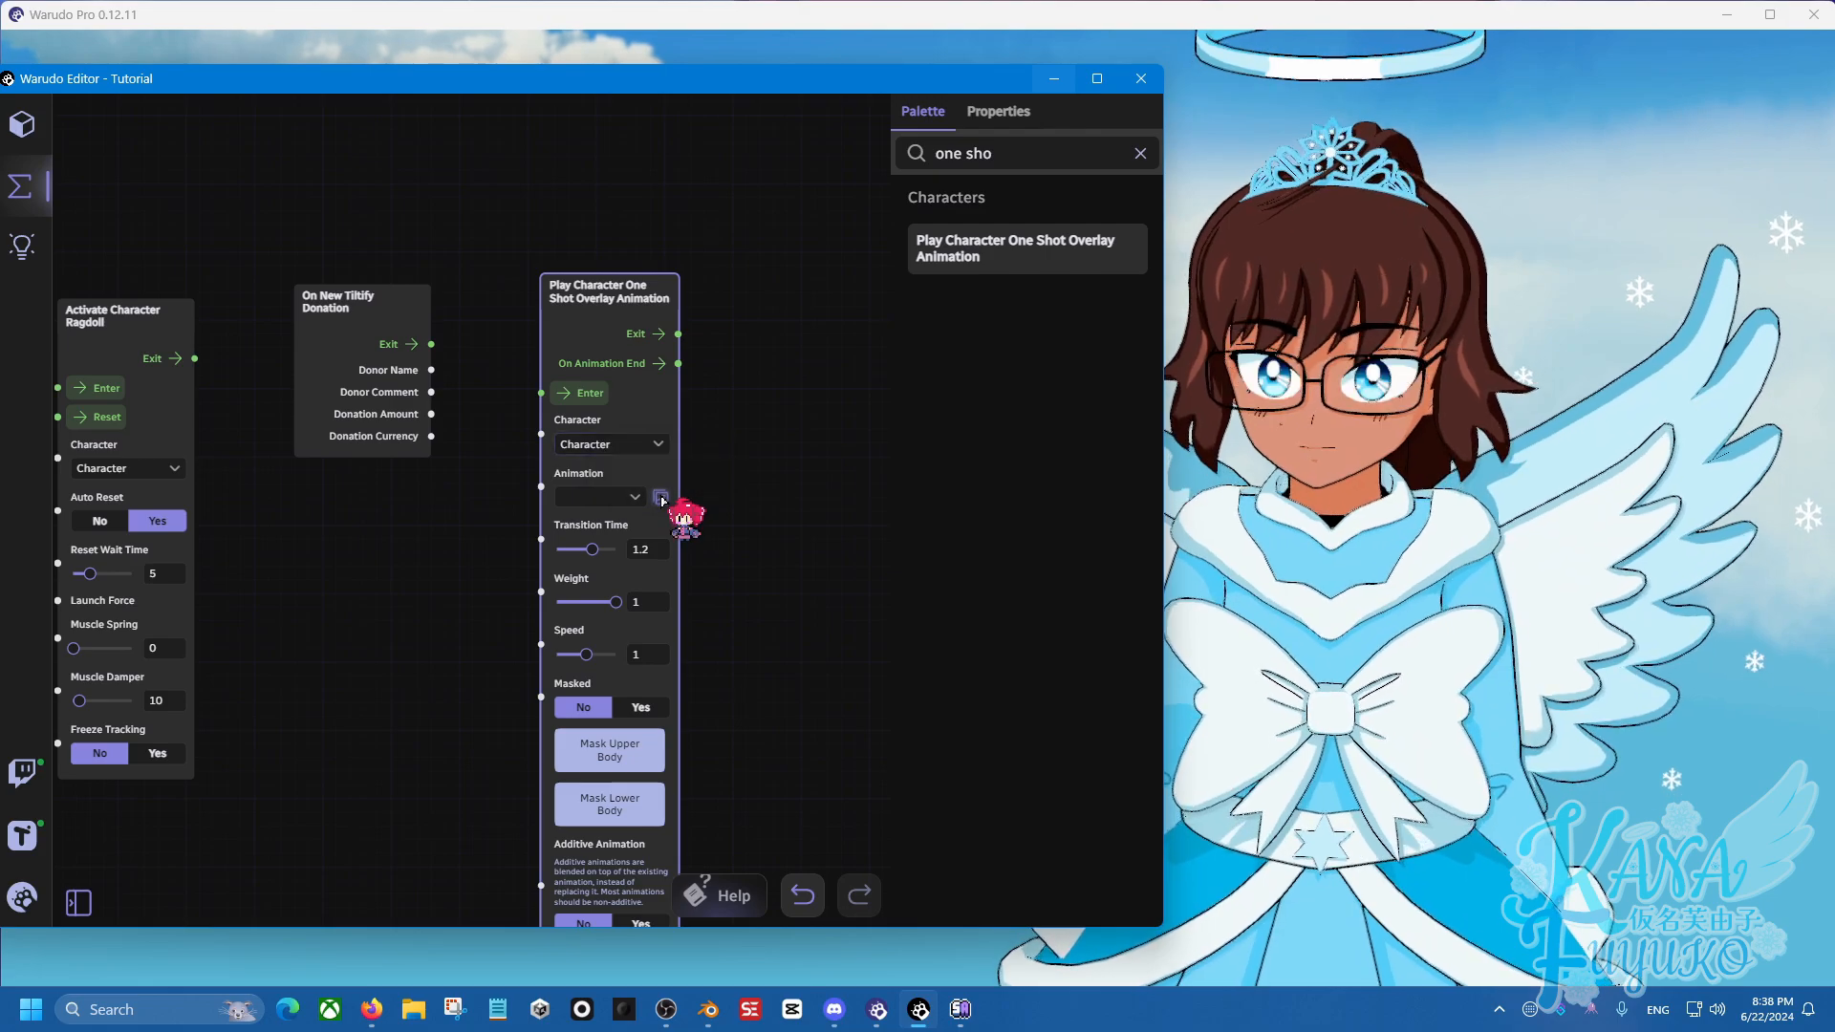
# Choose Slow Rhythm Dance 08 from the animation gallery as the overlay node's animation.
pyautogui.click(661, 498)
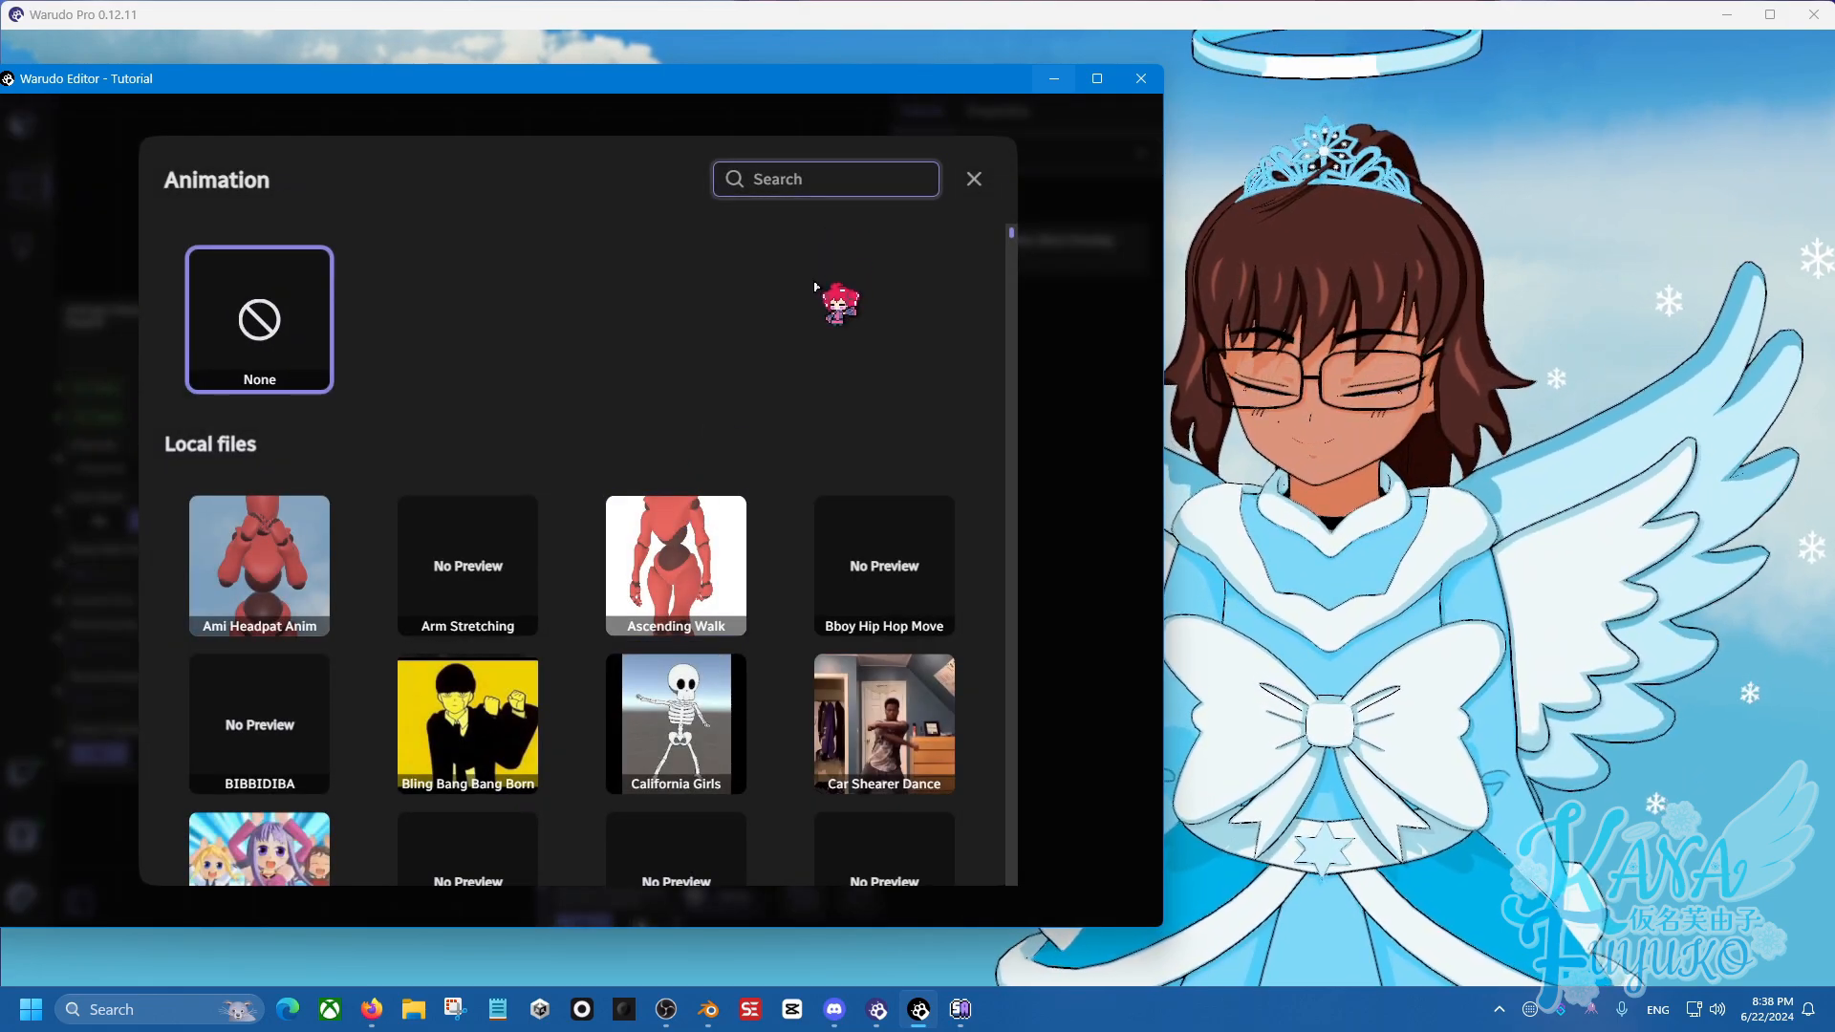
pyautogui.scroll(-15, 815, 287)
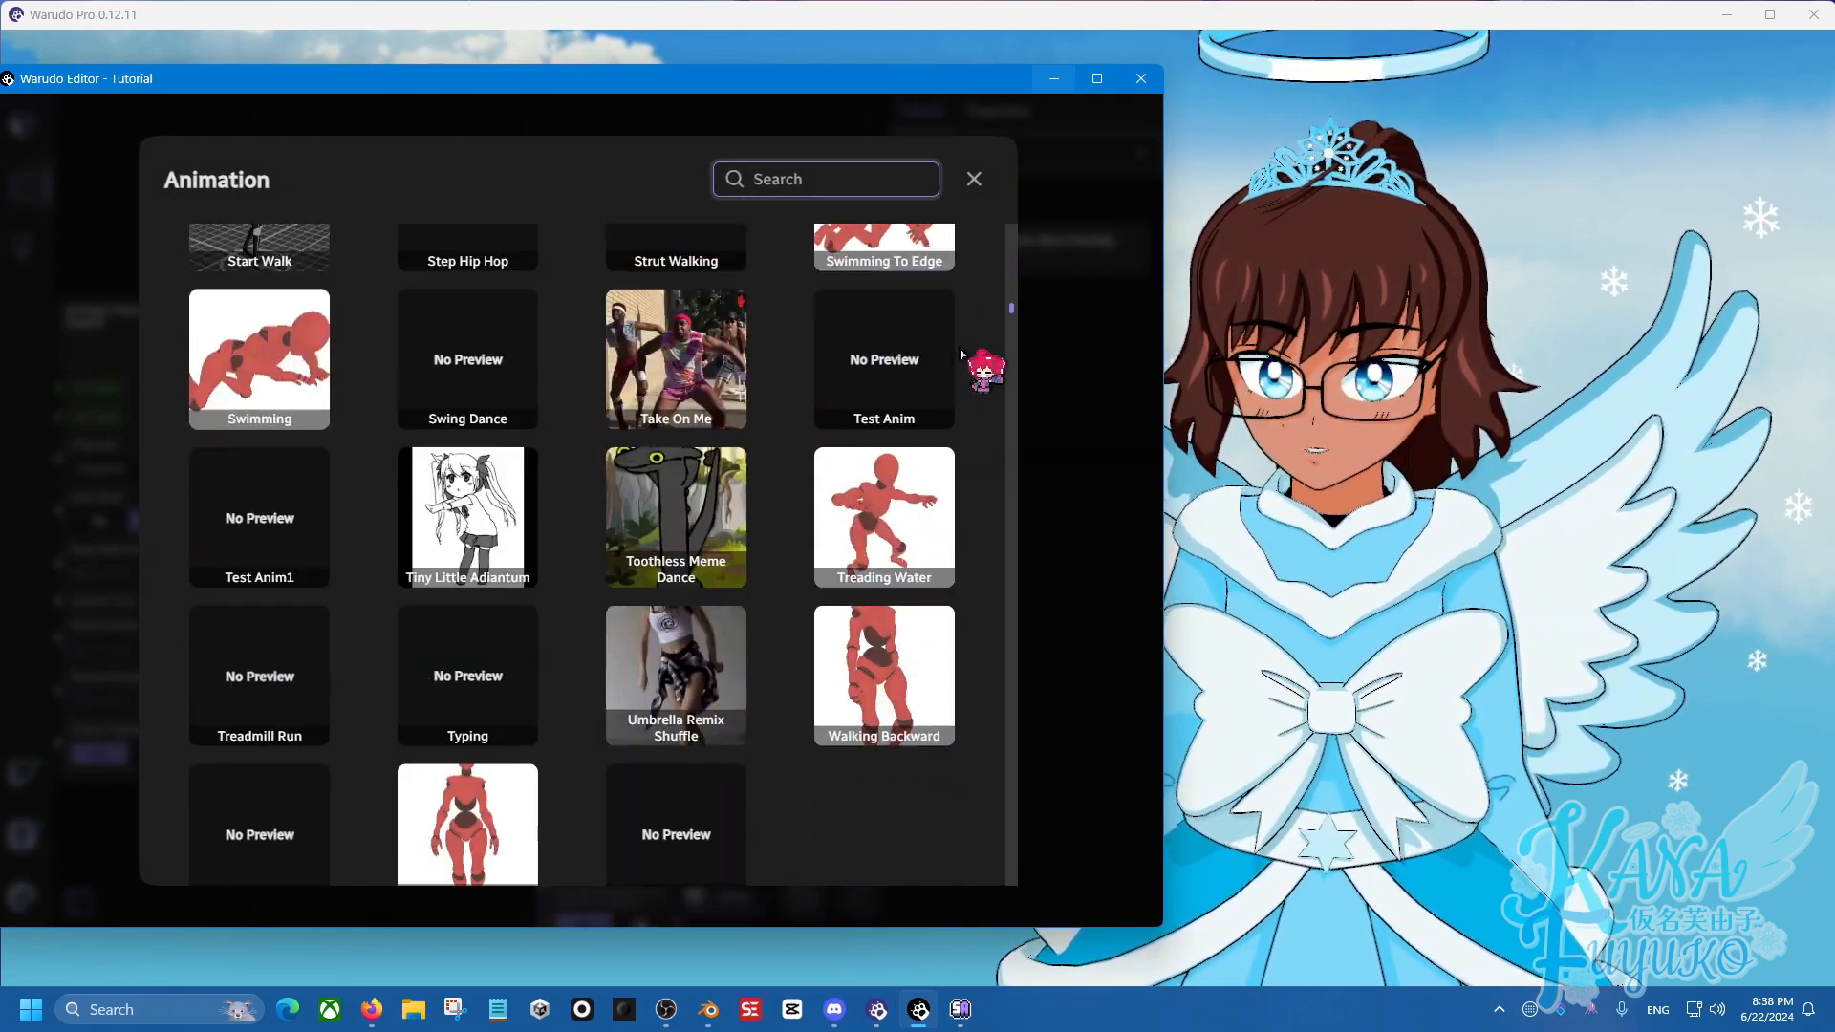
pyautogui.moveTo(1008, 322); pyautogui.dragTo(981, 438)
pyautogui.scroll(1, 532, 586)
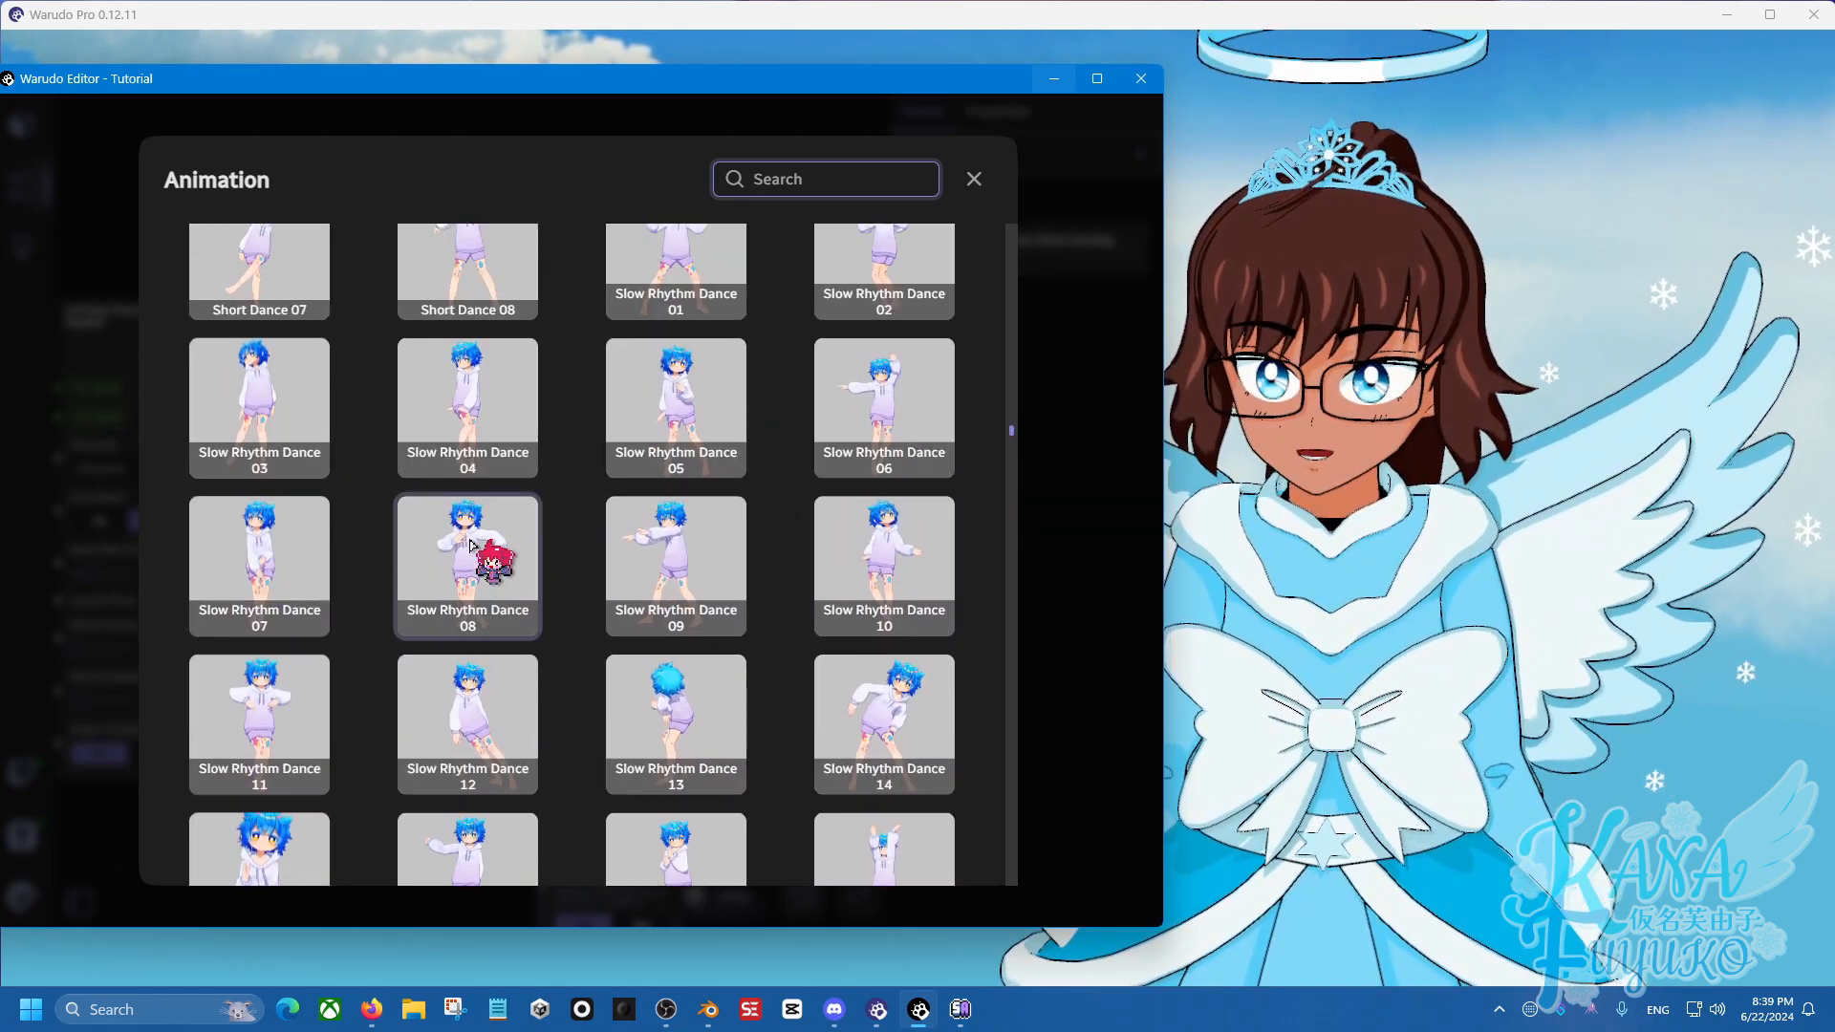
pyautogui.click(460, 531)
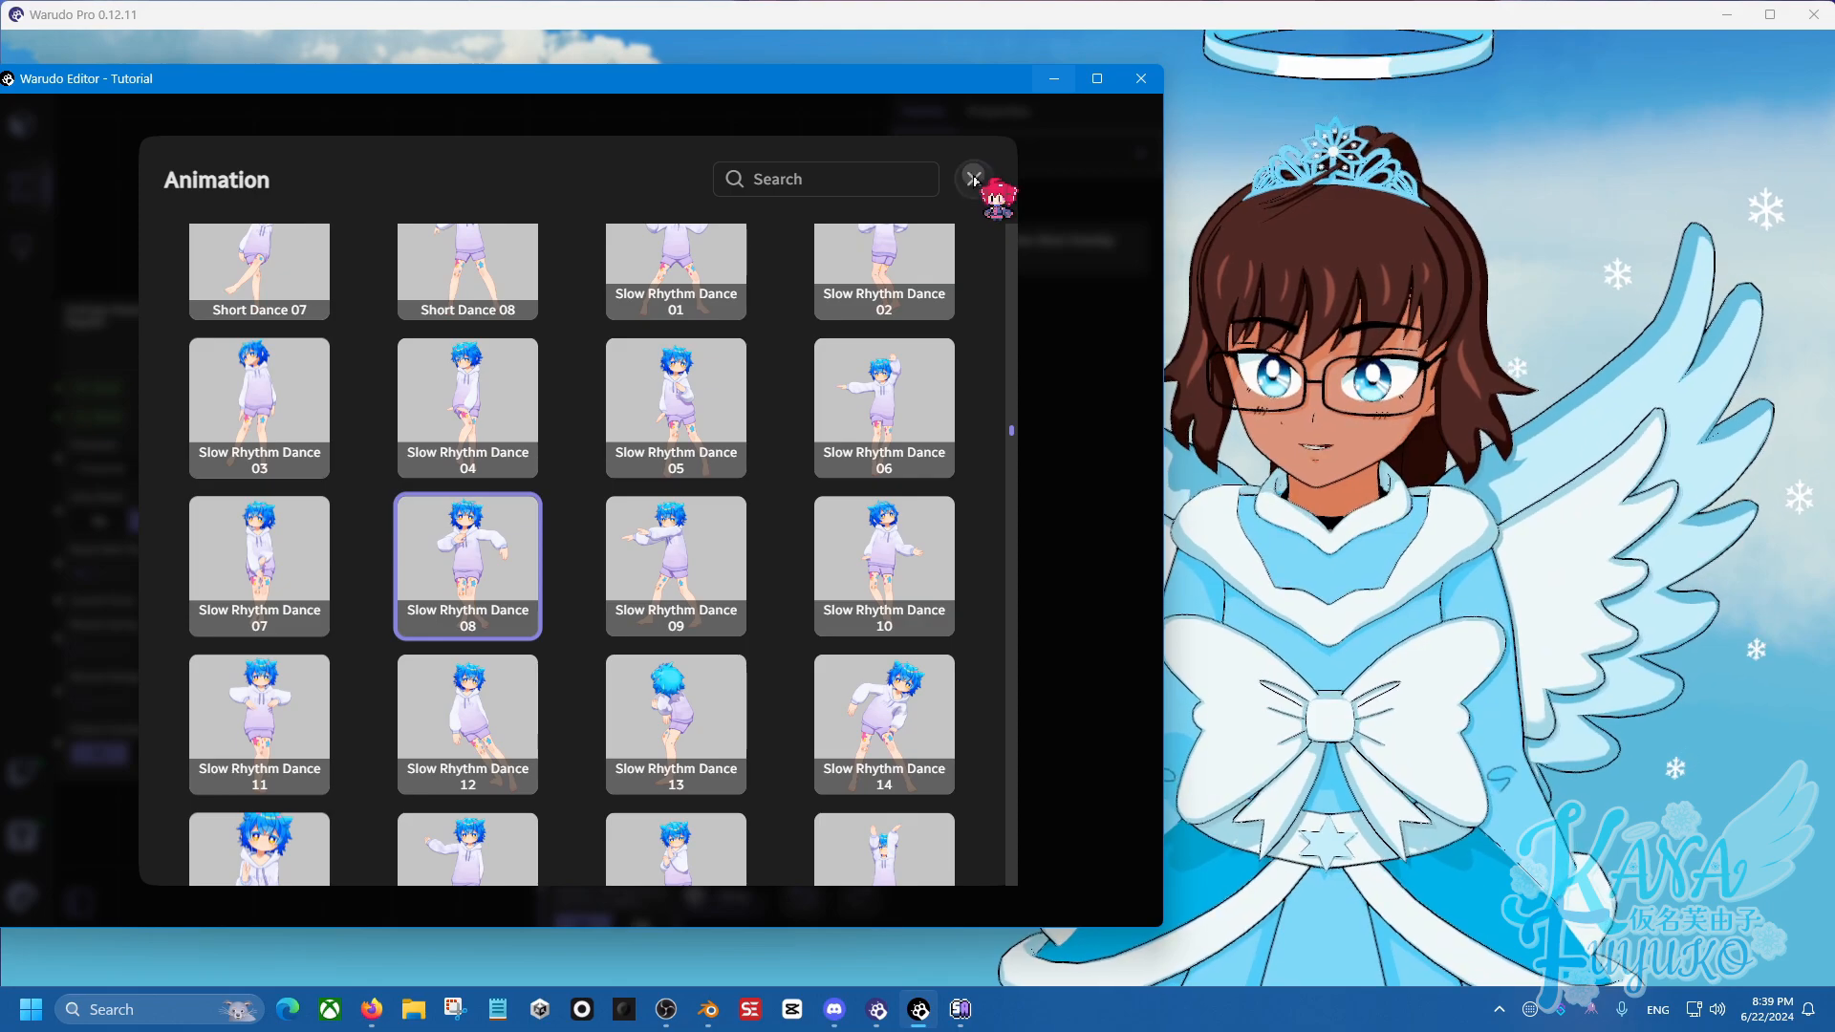
pyautogui.click(974, 179)
# Connect the copied donation node's Exit to the Enter of the Play Character One Shot Overlay Animation node.
pyautogui.moveTo(417, 347); pyautogui.dragTo(538, 392)
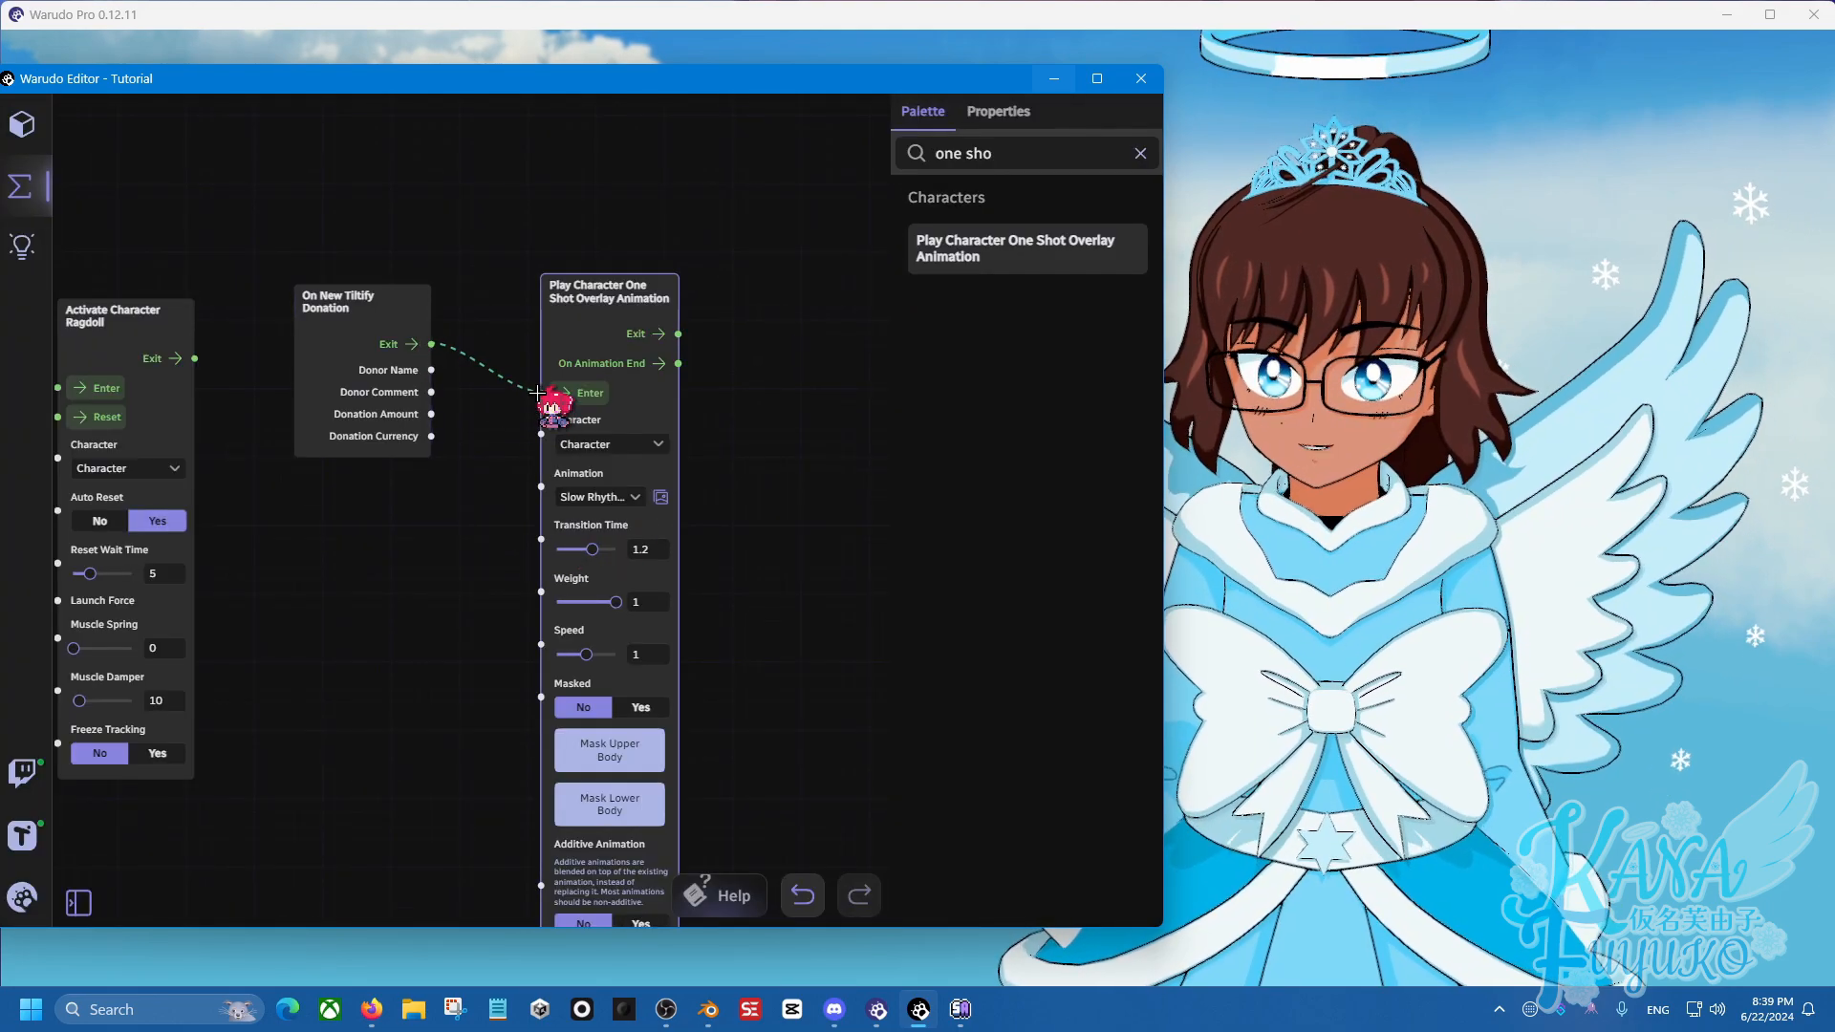
pyautogui.scroll(-2, 478, 526)
pyautogui.moveTo(460, 589); pyautogui.dragTo(475, 556)
pyautogui.scroll(1, 474, 558)
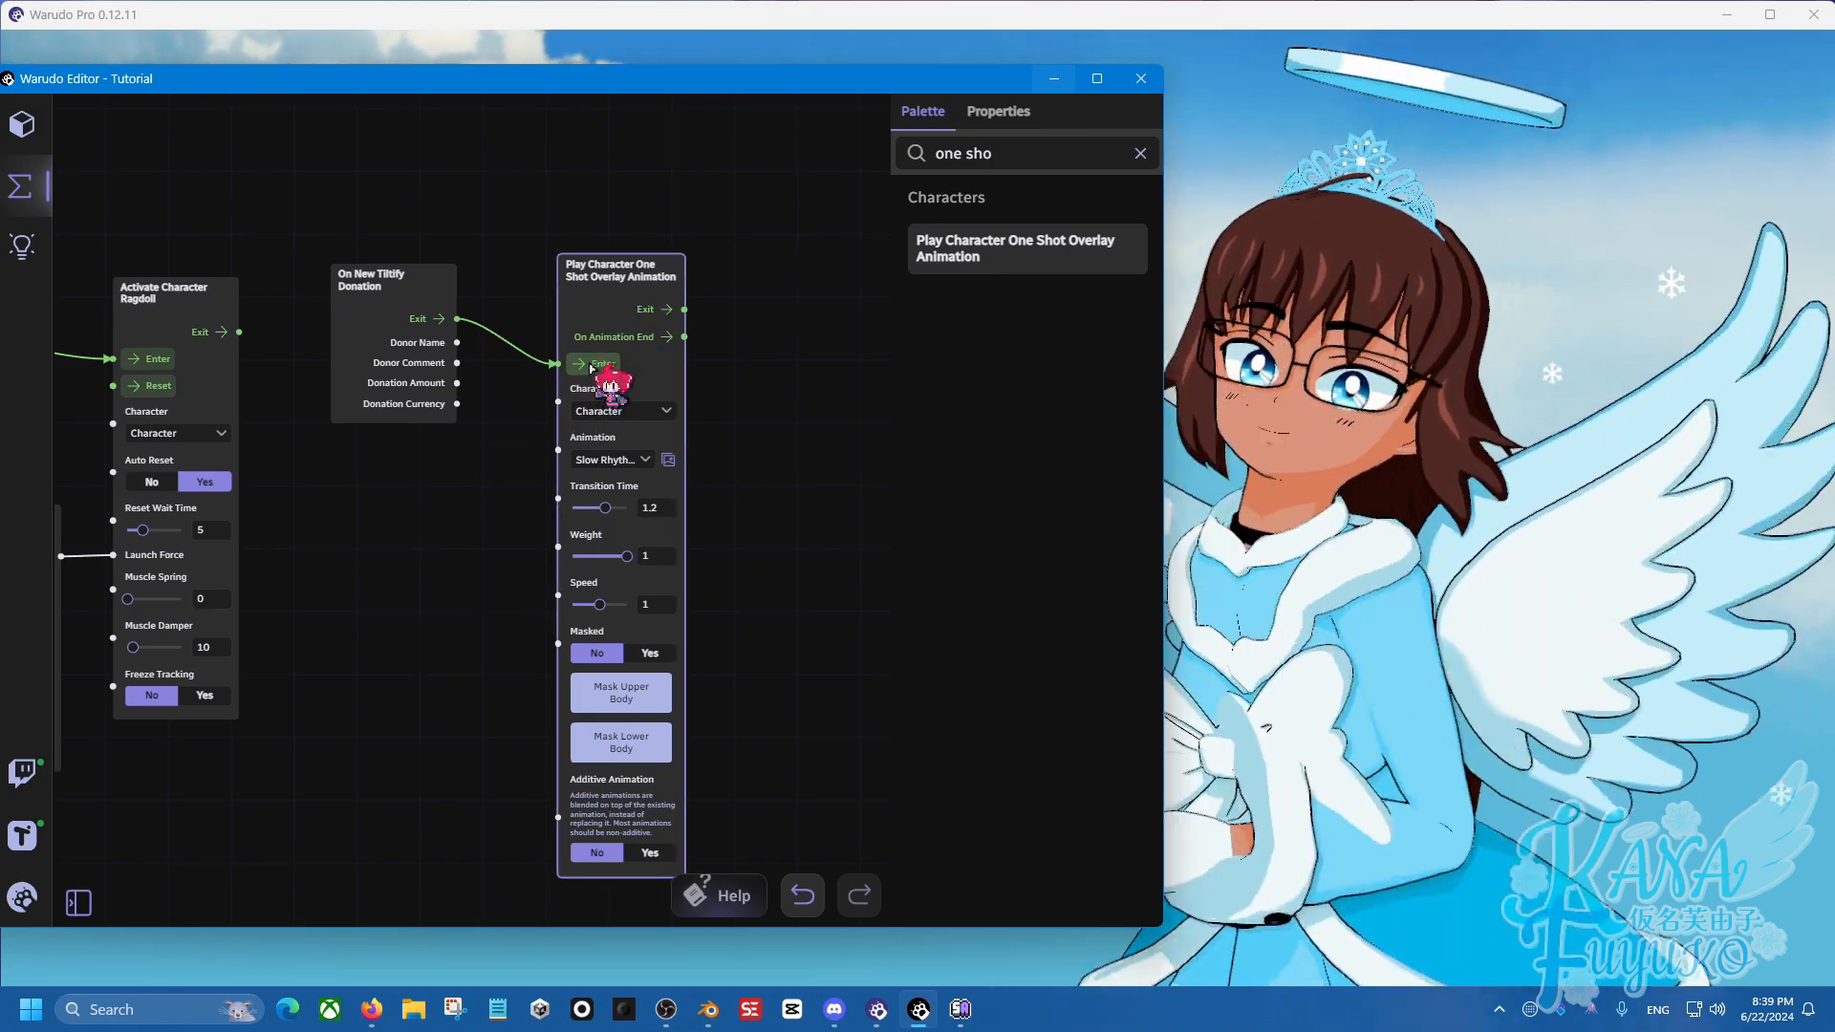
# Reframe the character at full body in the main Warudo window, and bring the editor window back to the front.
pyautogui.click(1309, 555)
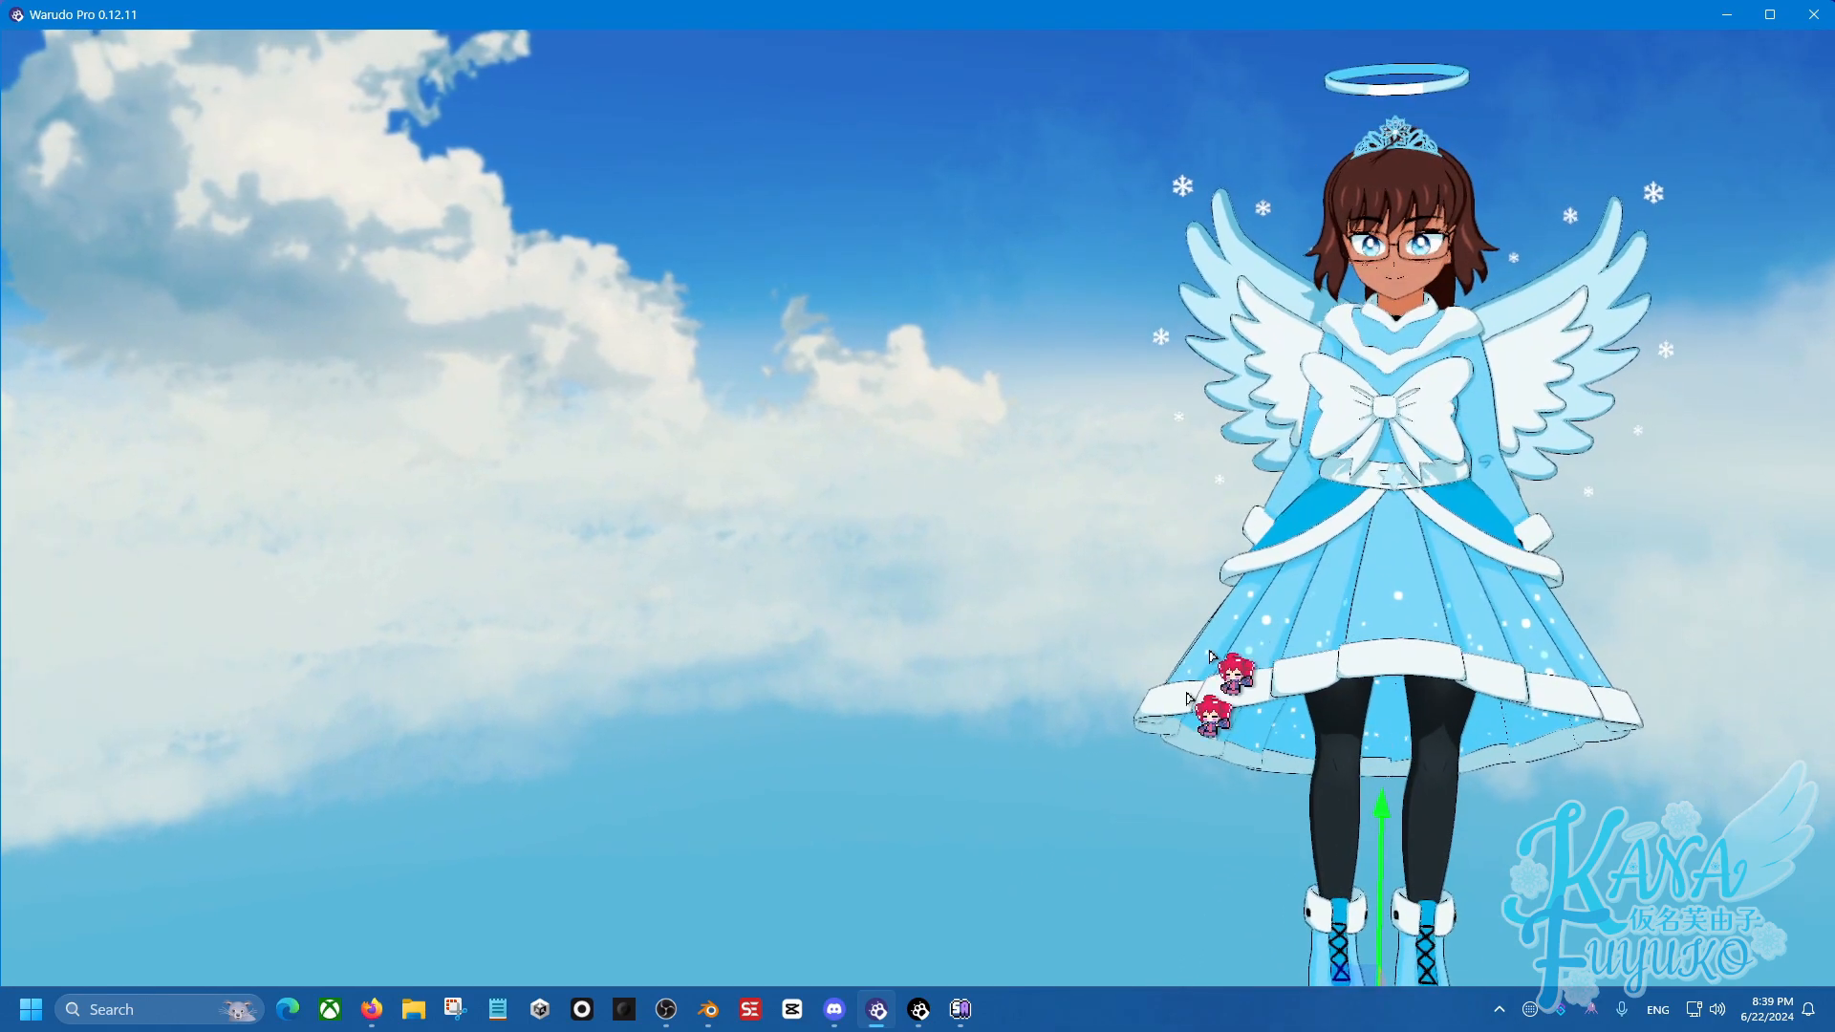
pyautogui.click(919, 1010)
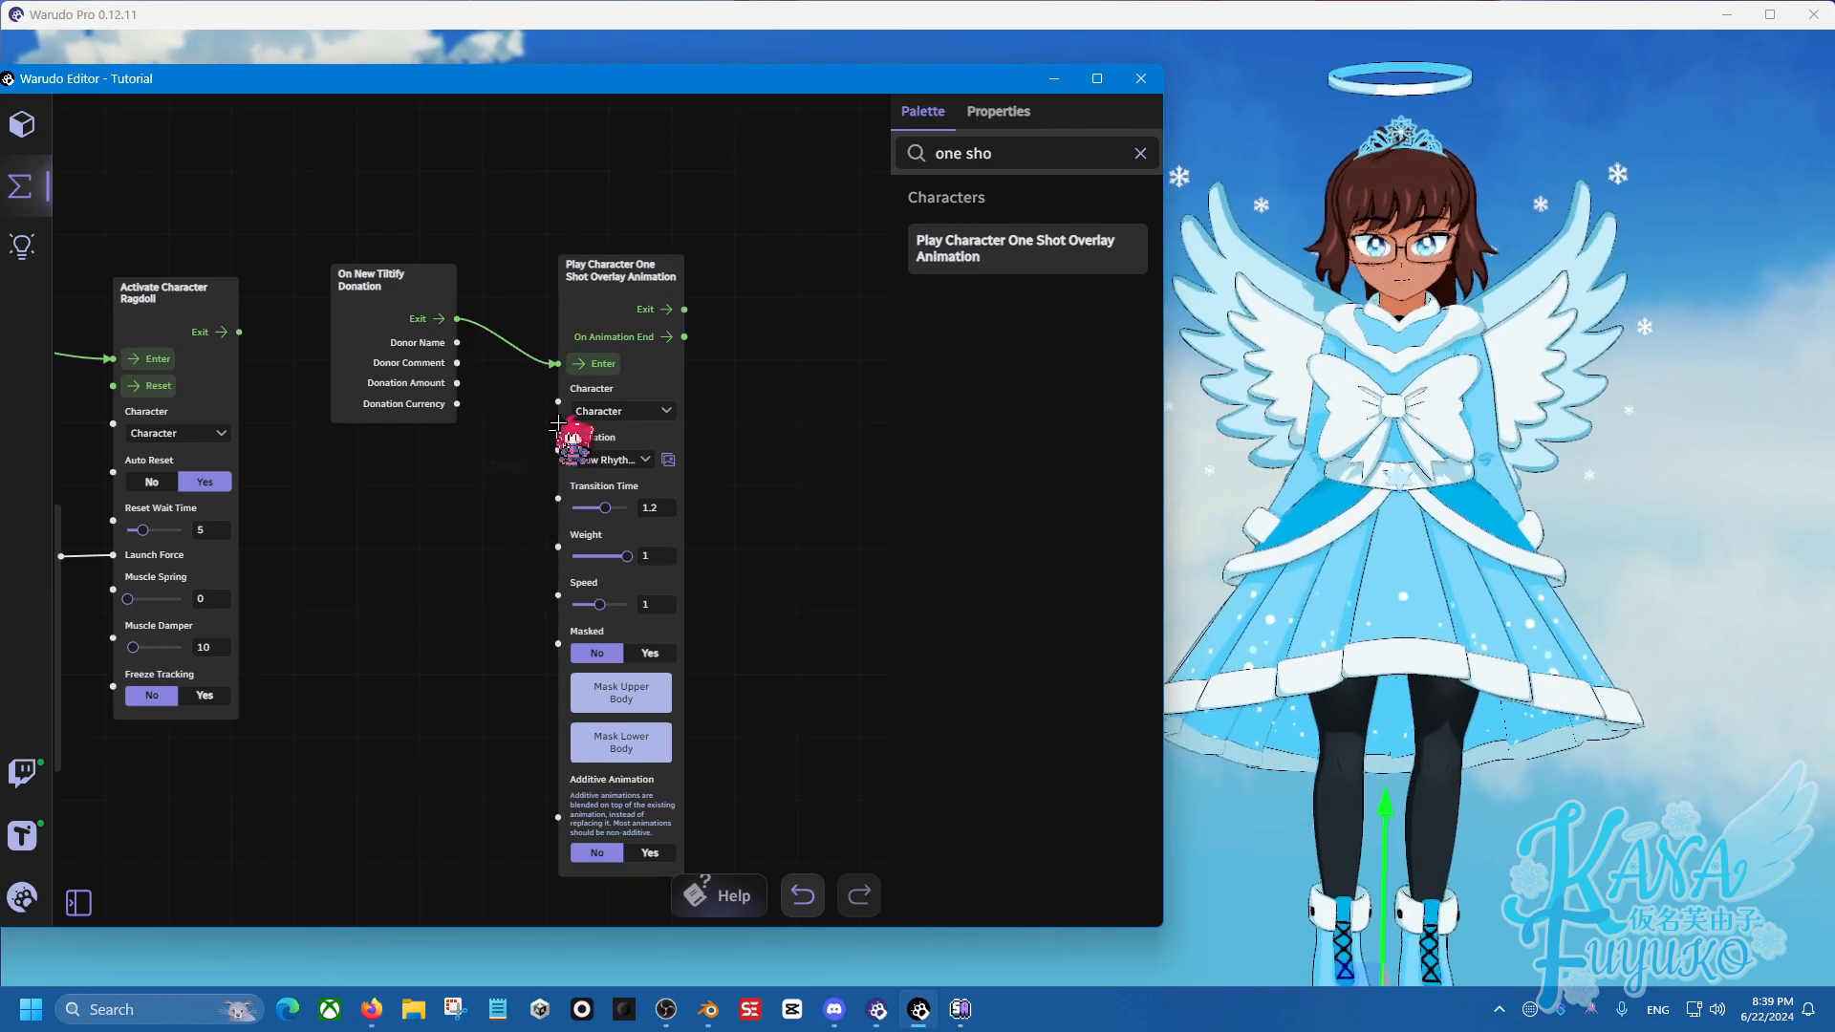
# Move the overlay animation node slightly closer to its donation node, and shift the editor window a little nearer the character.
pyautogui.moveTo(631, 266); pyautogui.dragTo(593, 271)
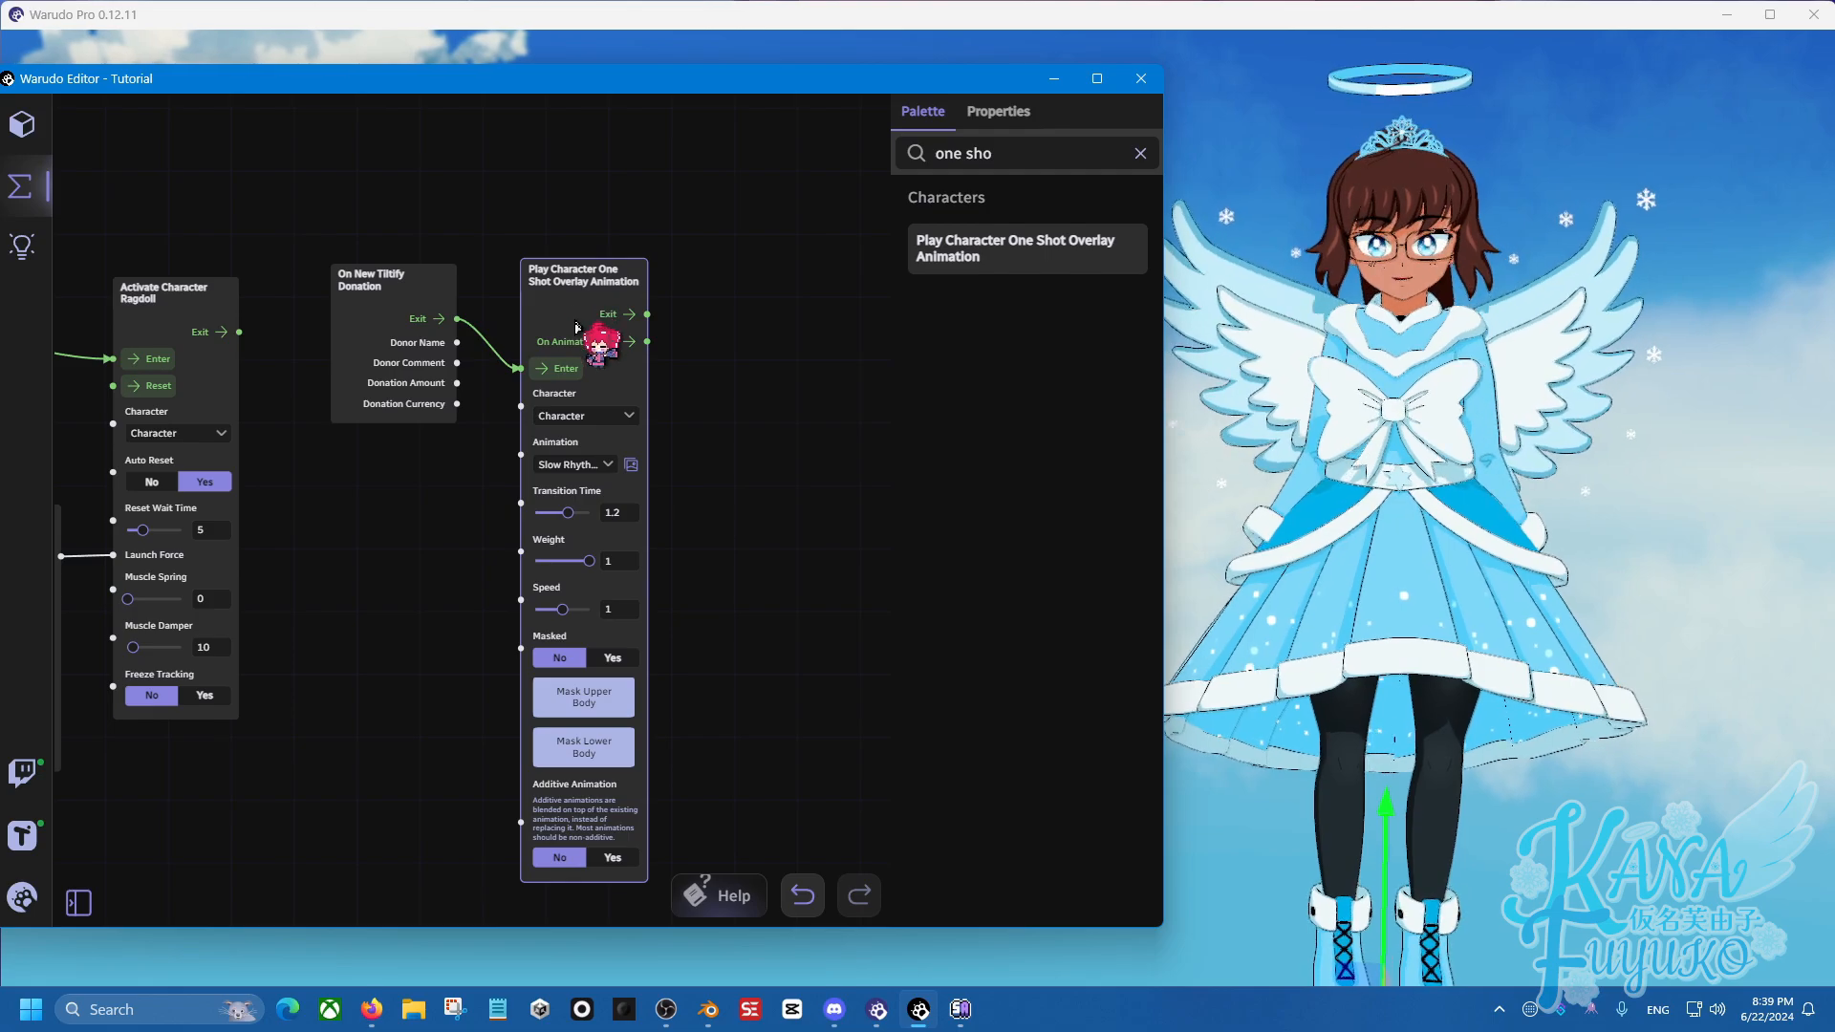
pyautogui.click(458, 446)
pyautogui.scroll(-1, 440, 466)
pyautogui.moveTo(423, 514); pyautogui.dragTo(526, 515)
pyautogui.scroll(-5, 525, 521)
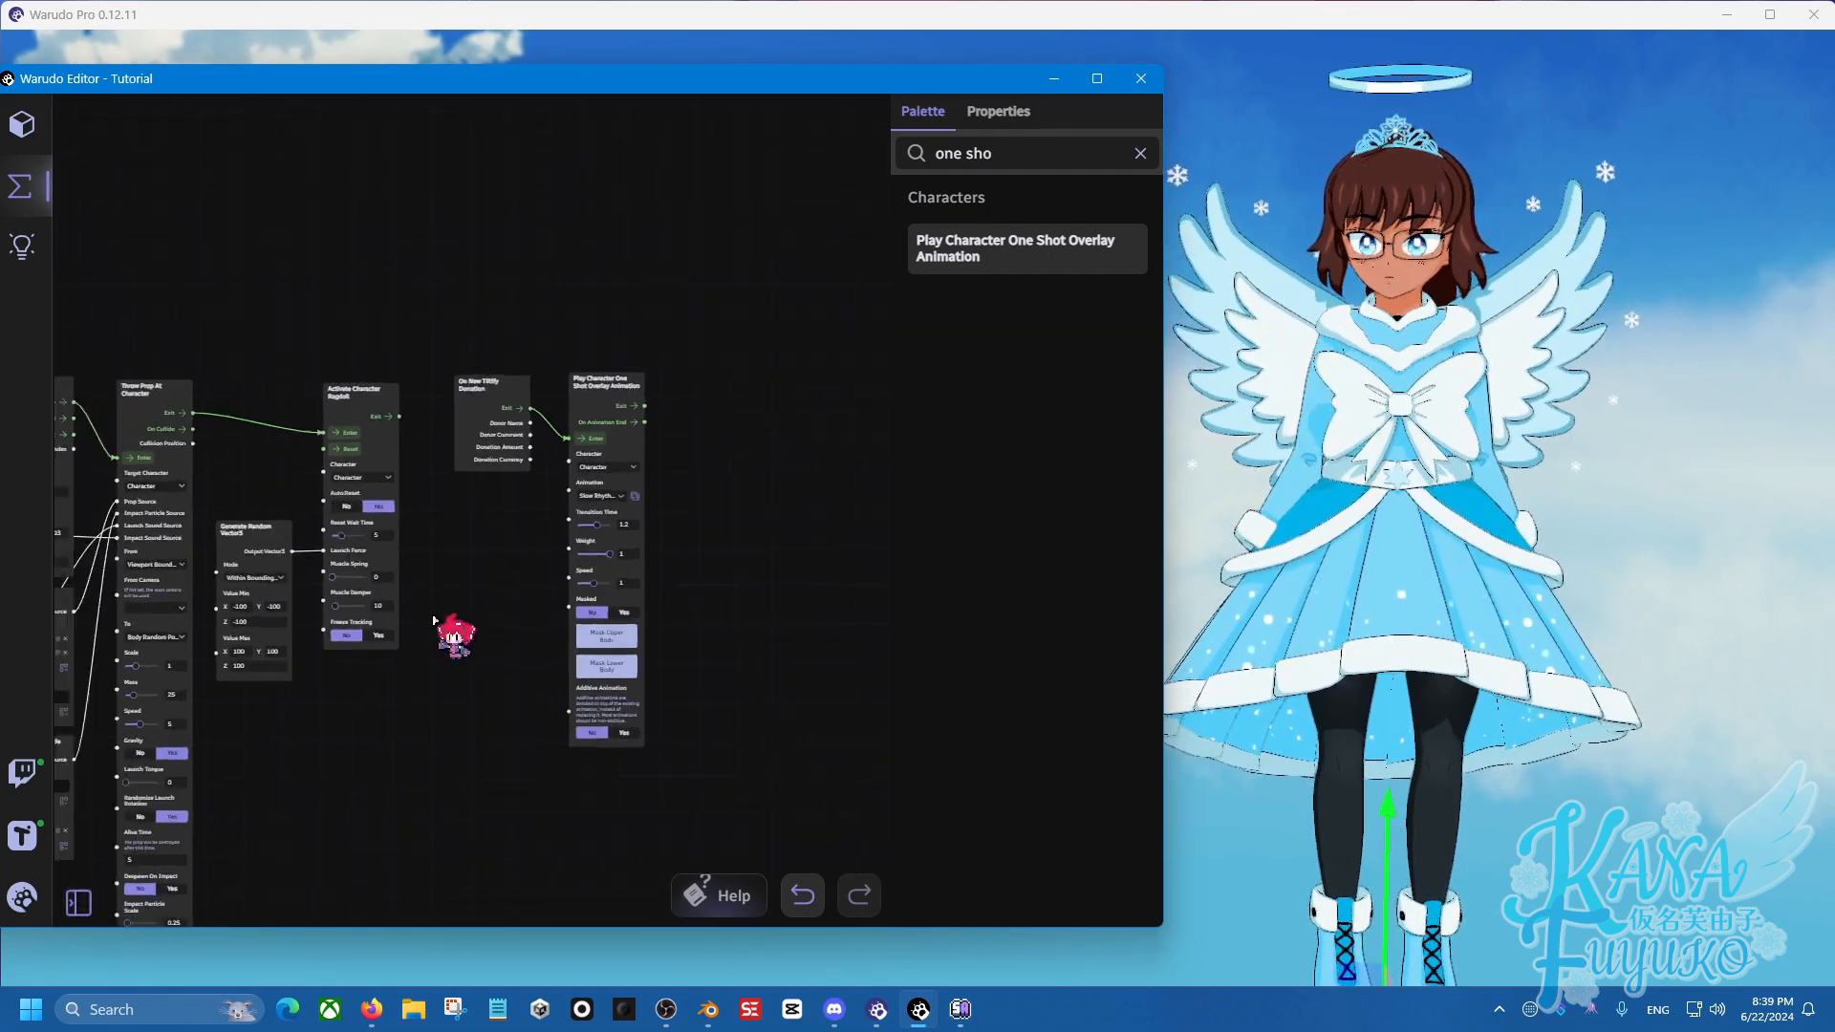
pyautogui.moveTo(631, 608); pyautogui.dragTo(609, 552)
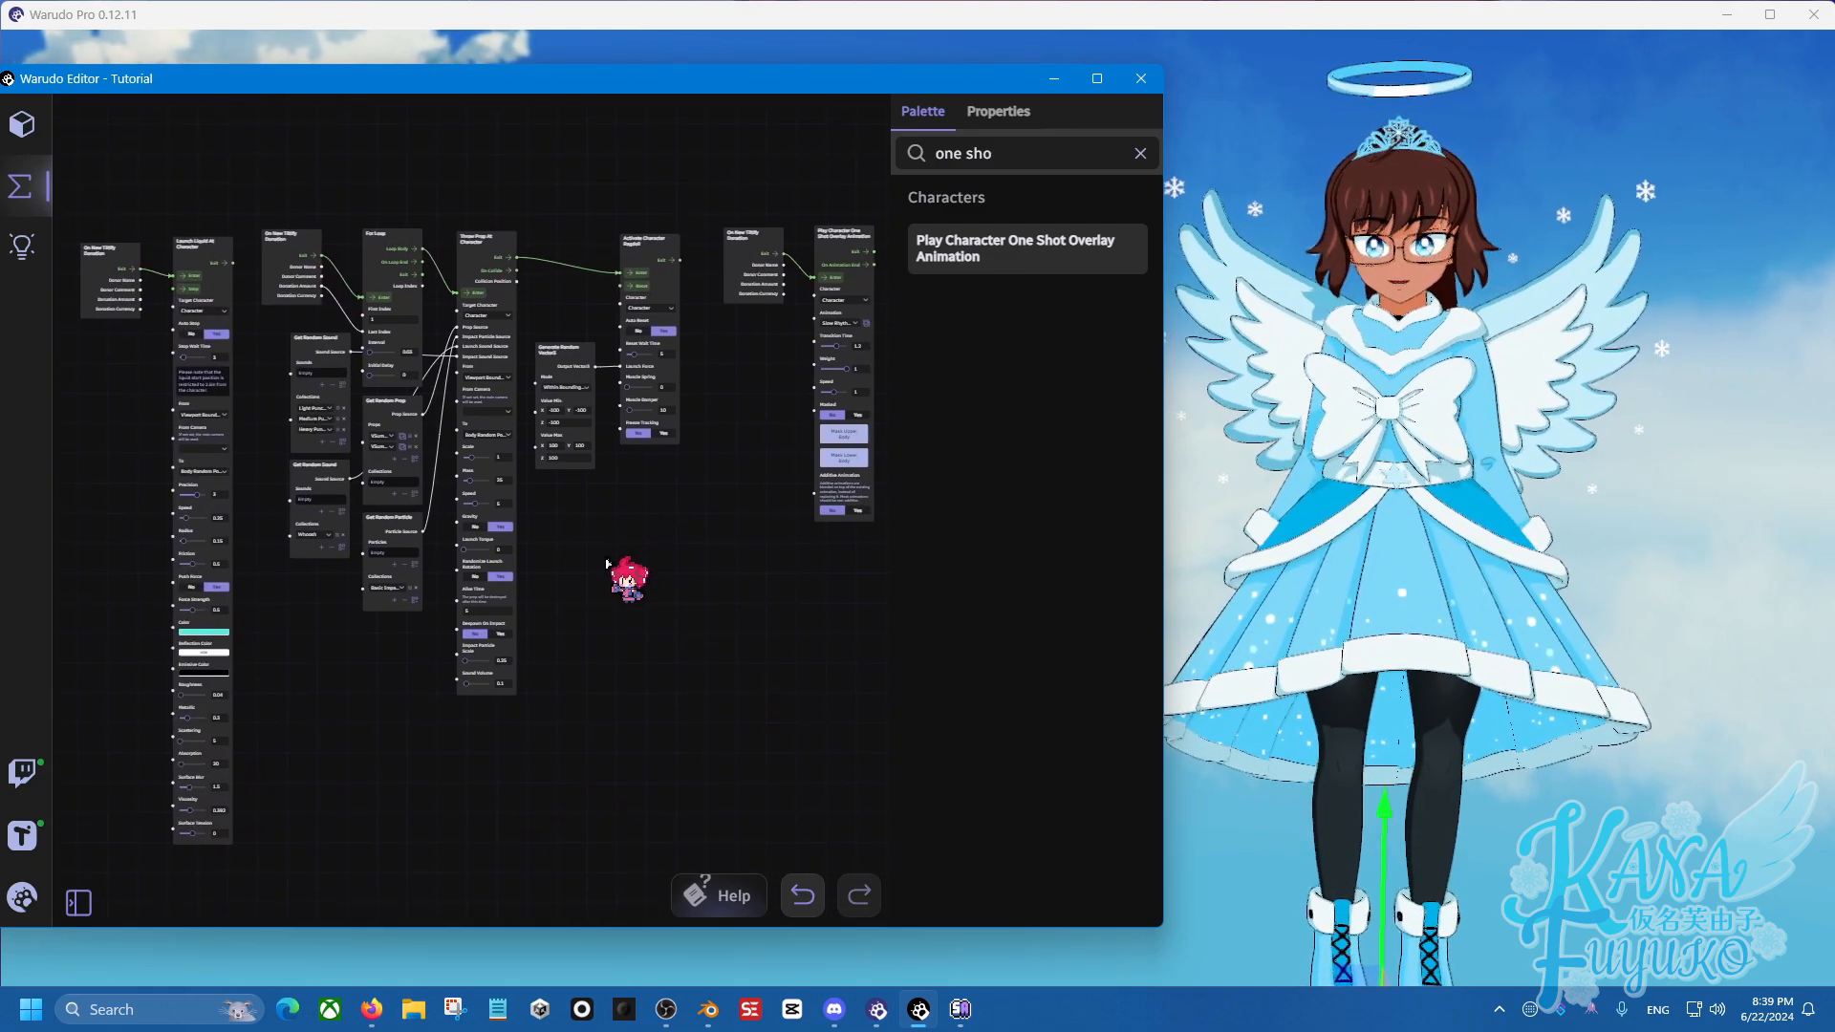
pyautogui.moveTo(845, 89); pyautogui.dragTo(869, 87)
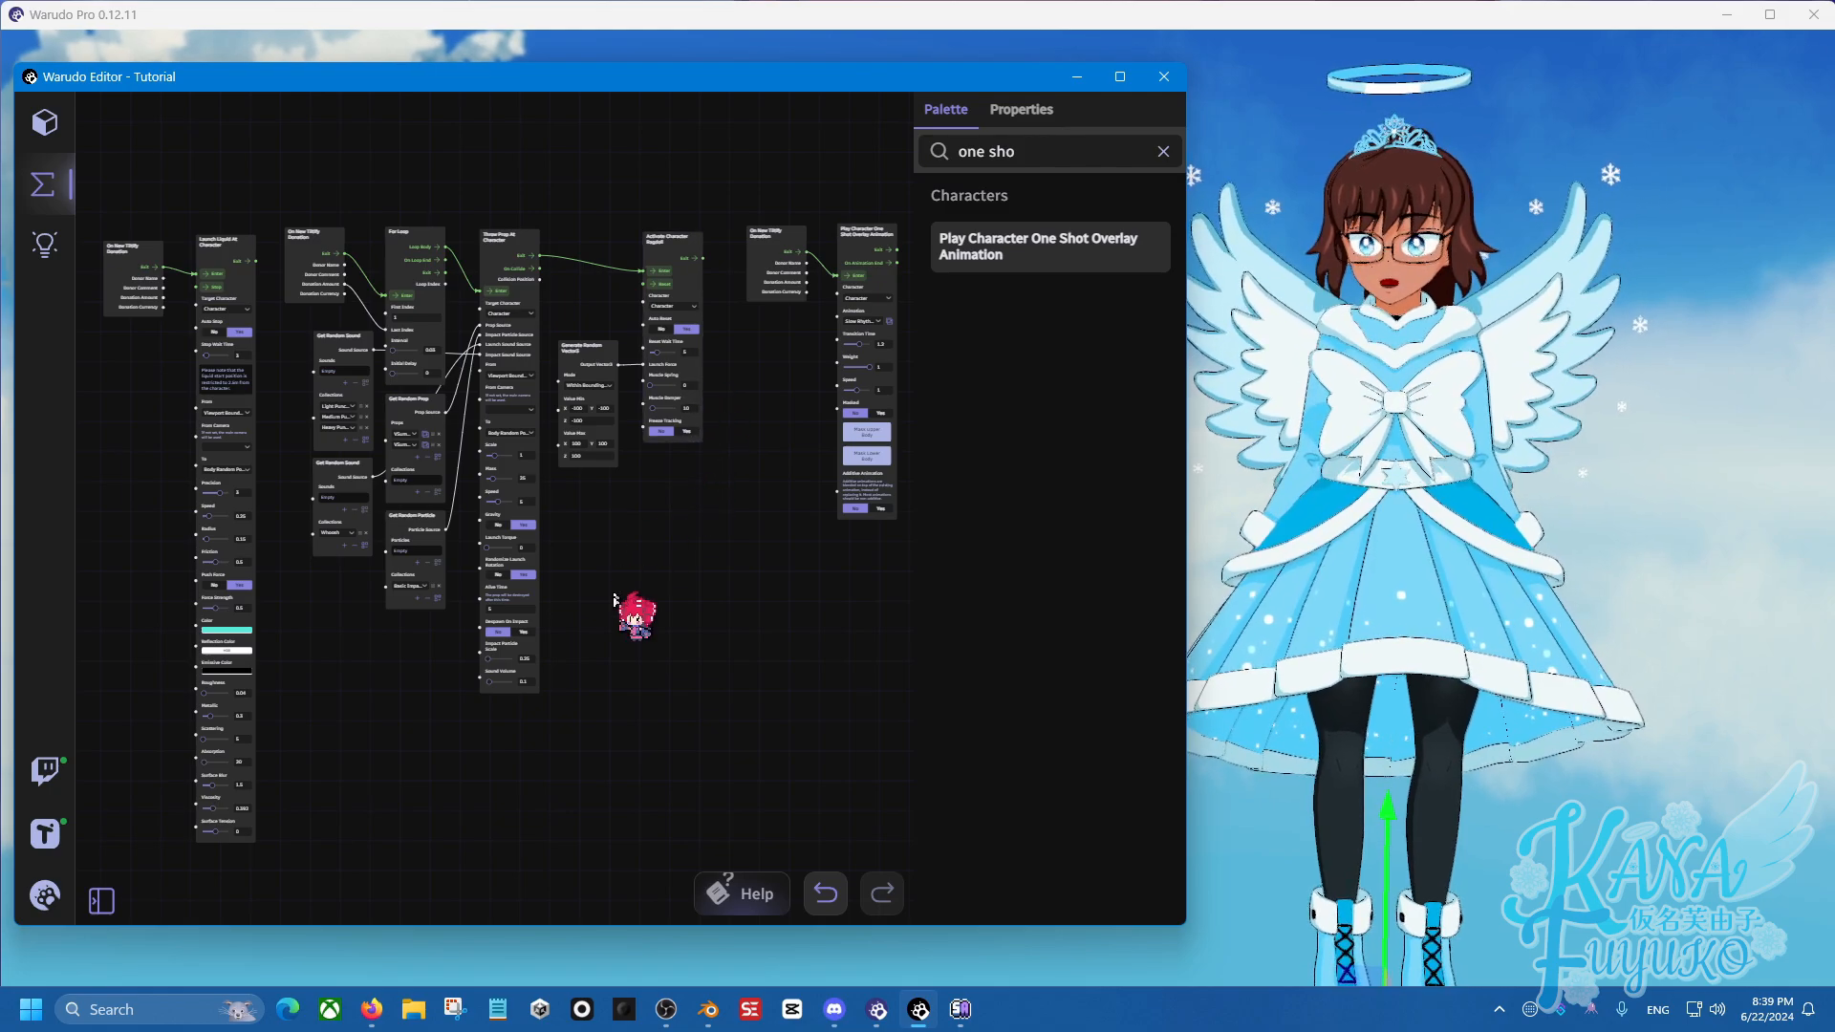
# Examine the prop-throwing chain around the For Loop and Throw Prop At Character nodes, and review the complete node graph.
pyautogui.moveTo(627, 600); pyautogui.dragTo(621, 595)
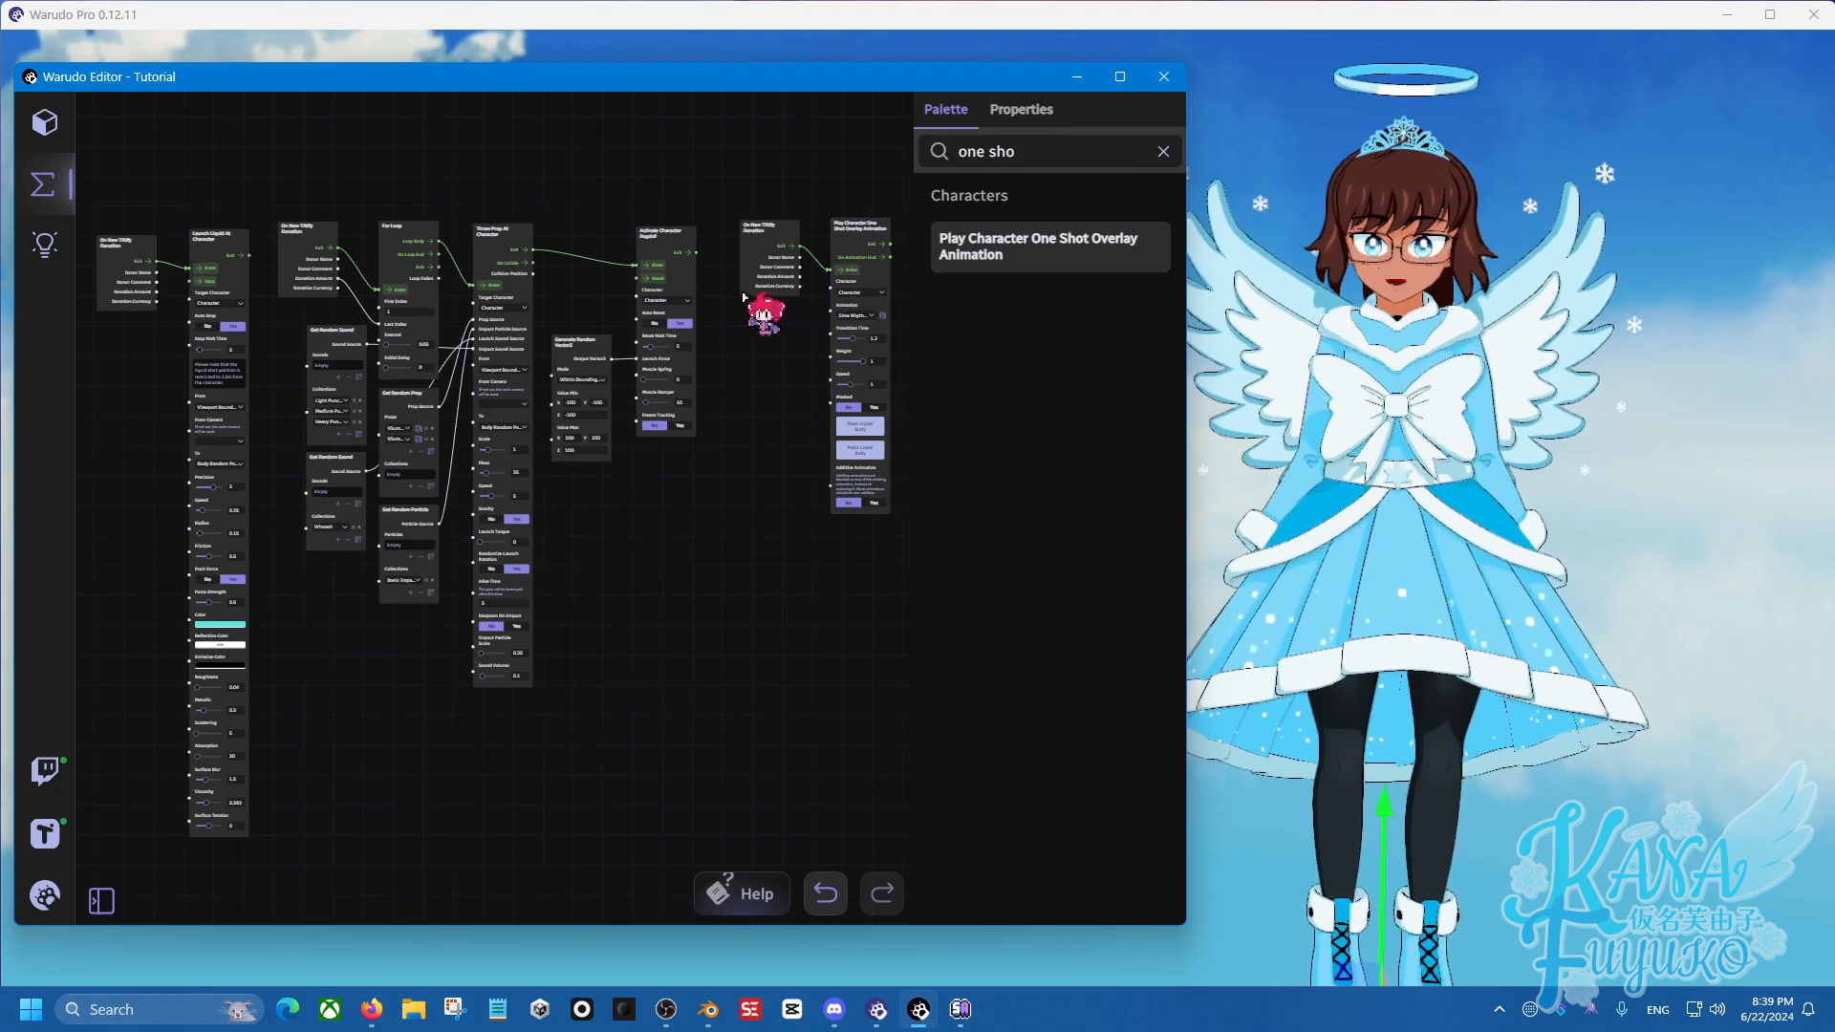
pyautogui.scroll(3, 328, 307)
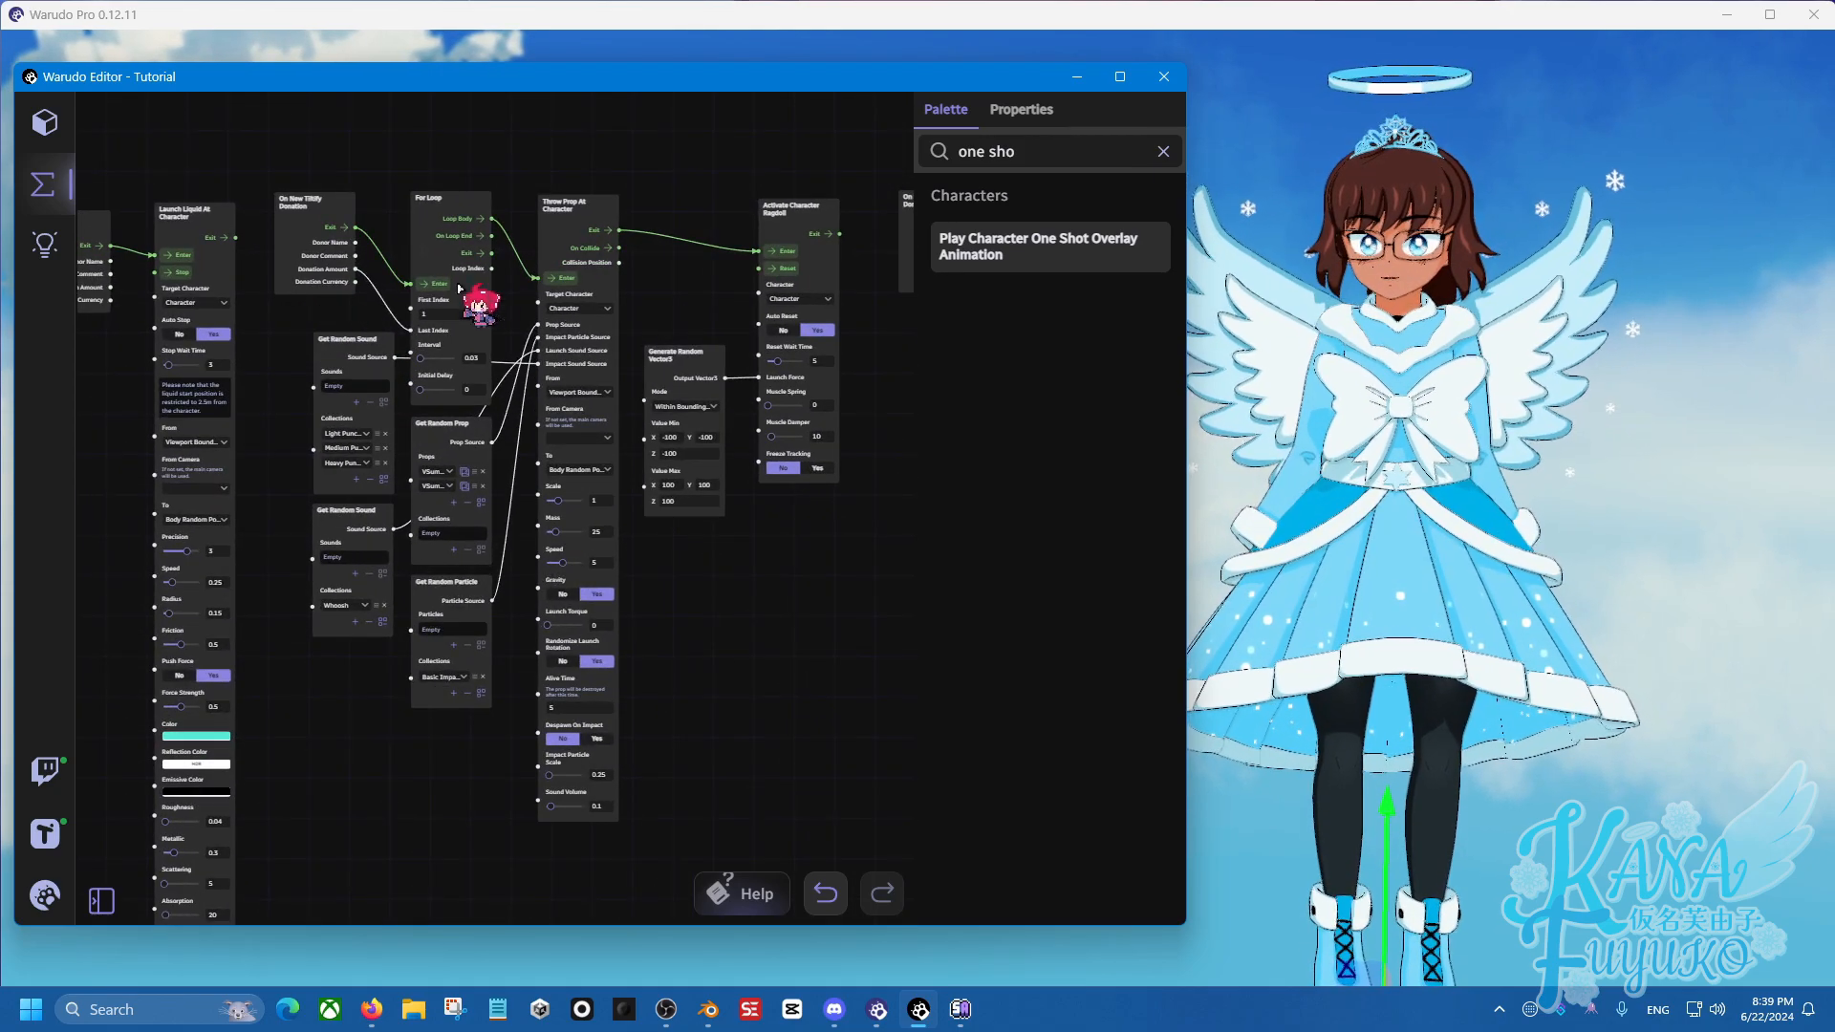
pyautogui.scroll(1, 398, 285)
pyautogui.scroll(1, 398, 285)
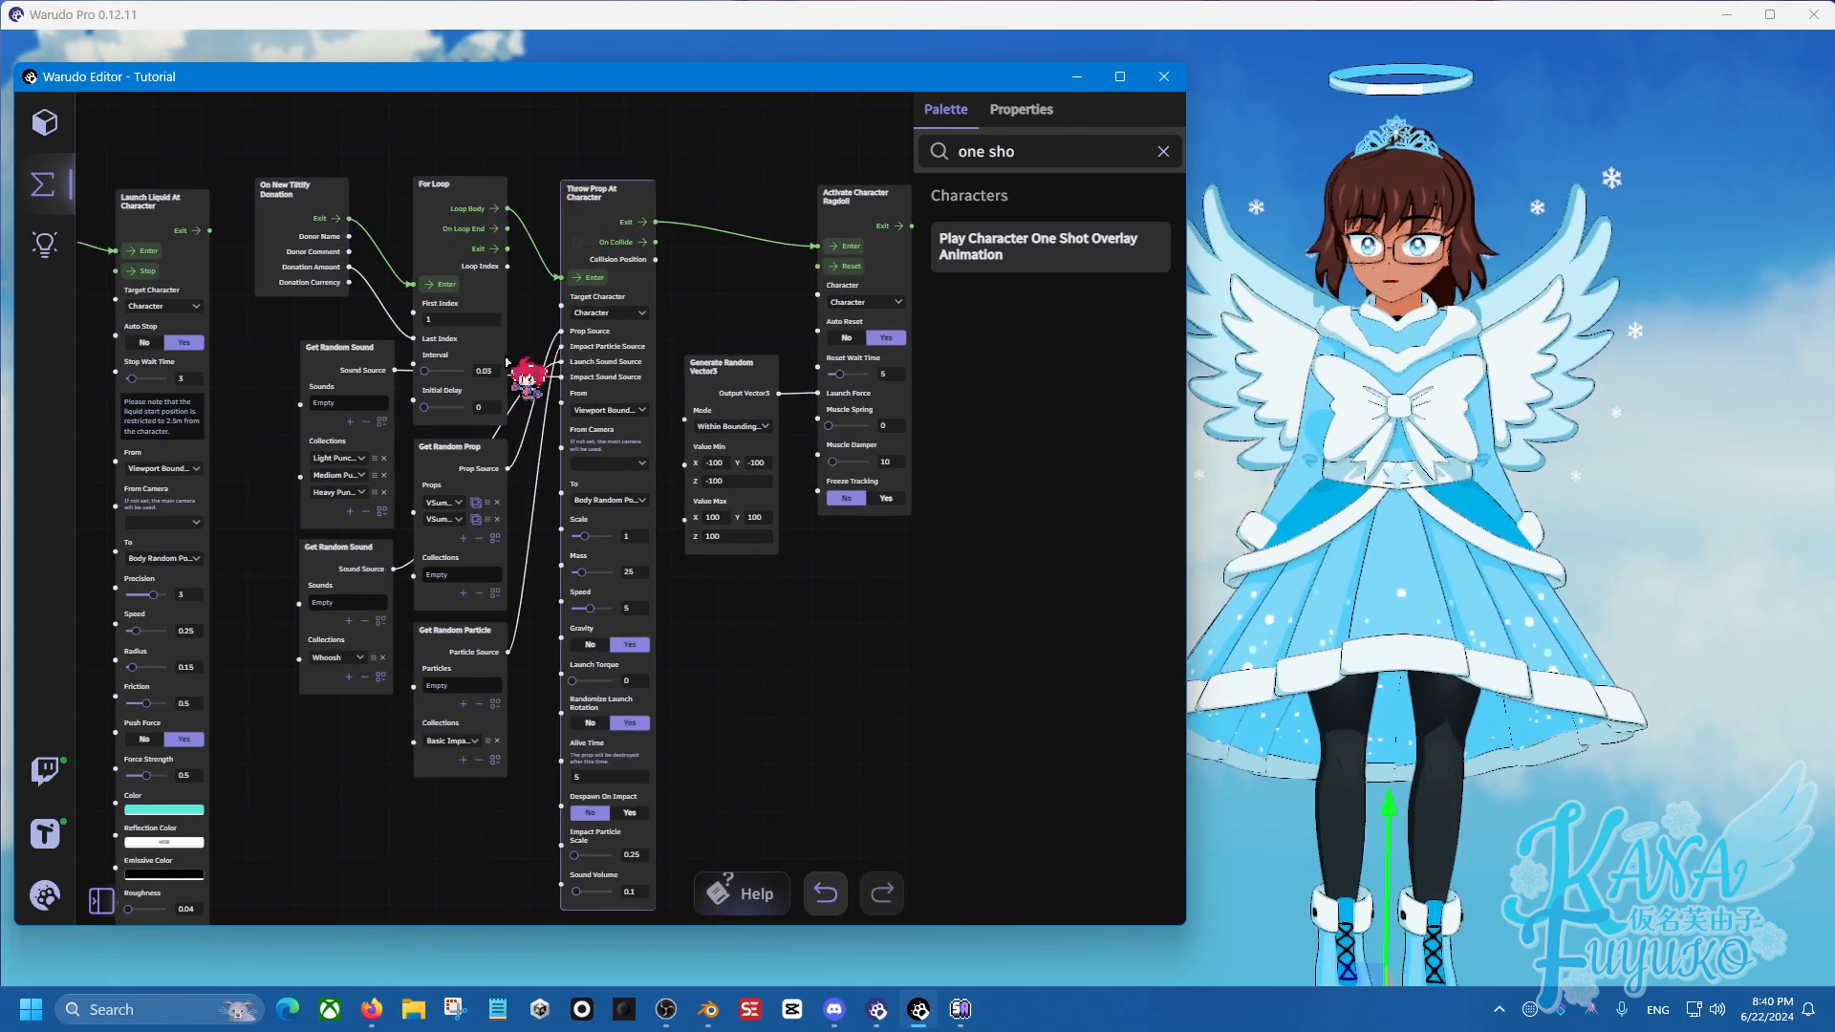
pyautogui.scroll(3, 521, 304)
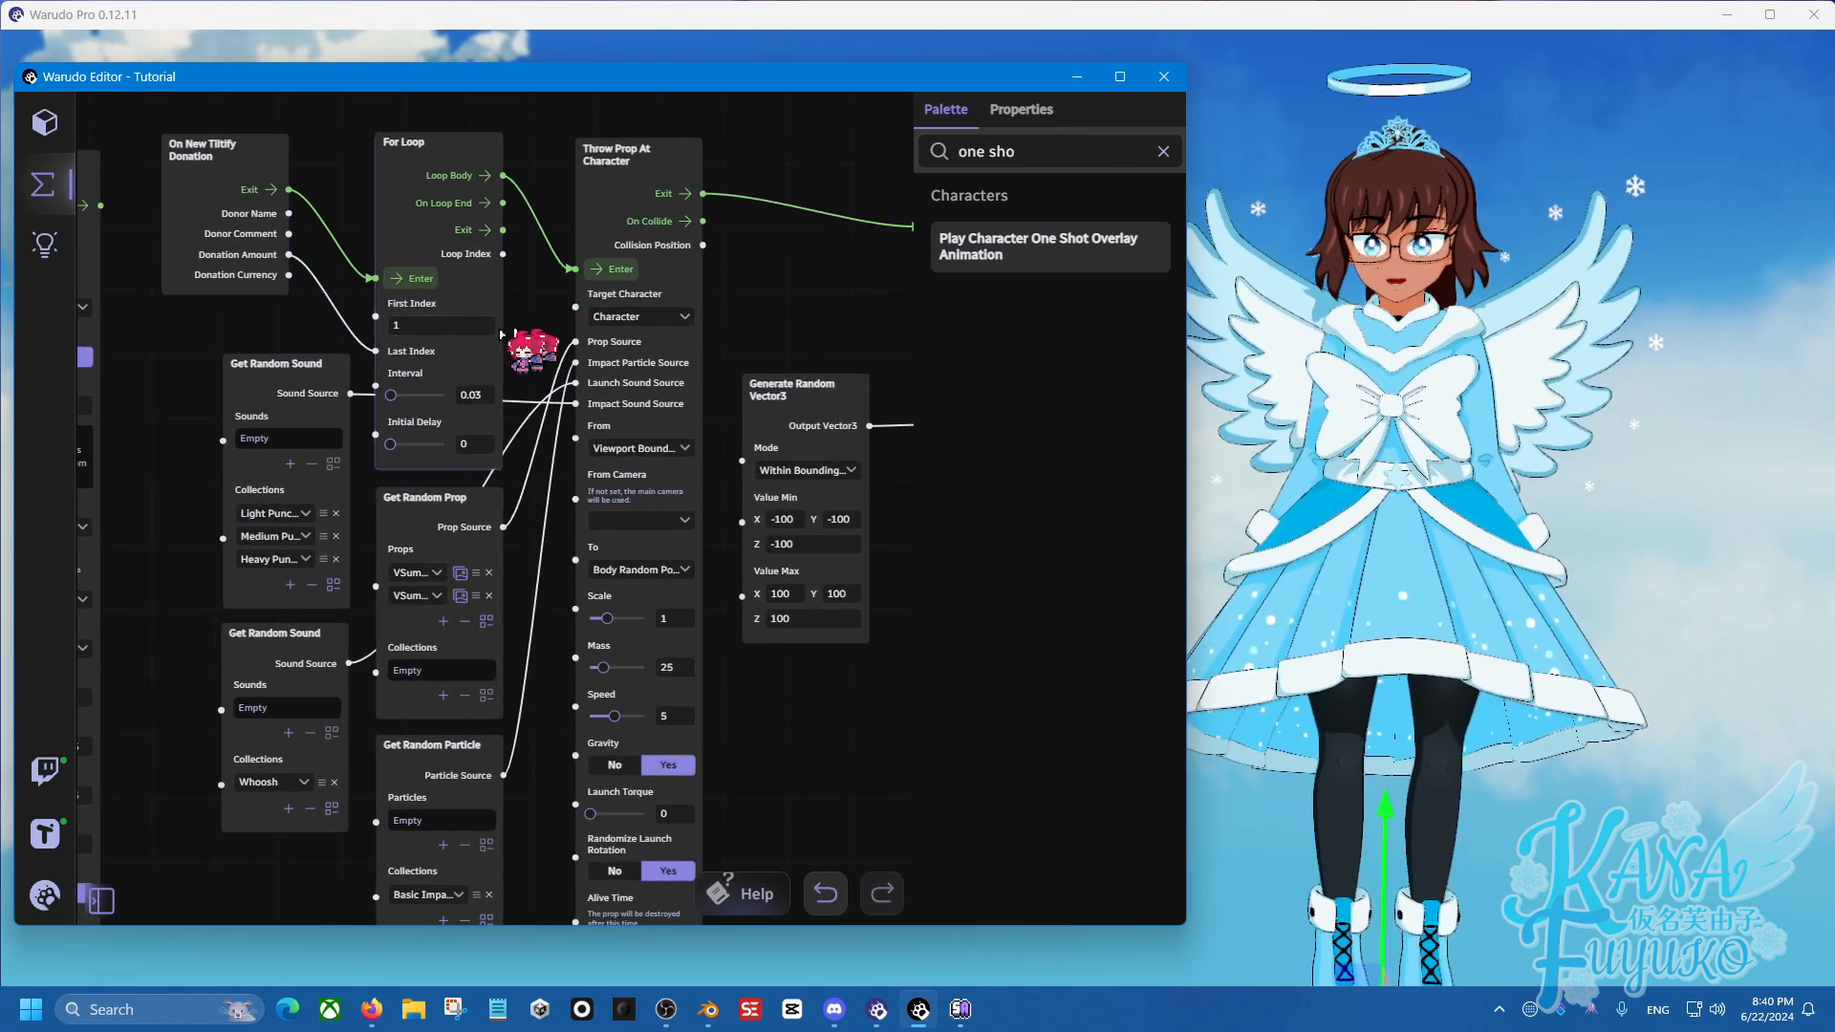
pyautogui.scroll(-3, 522, 368)
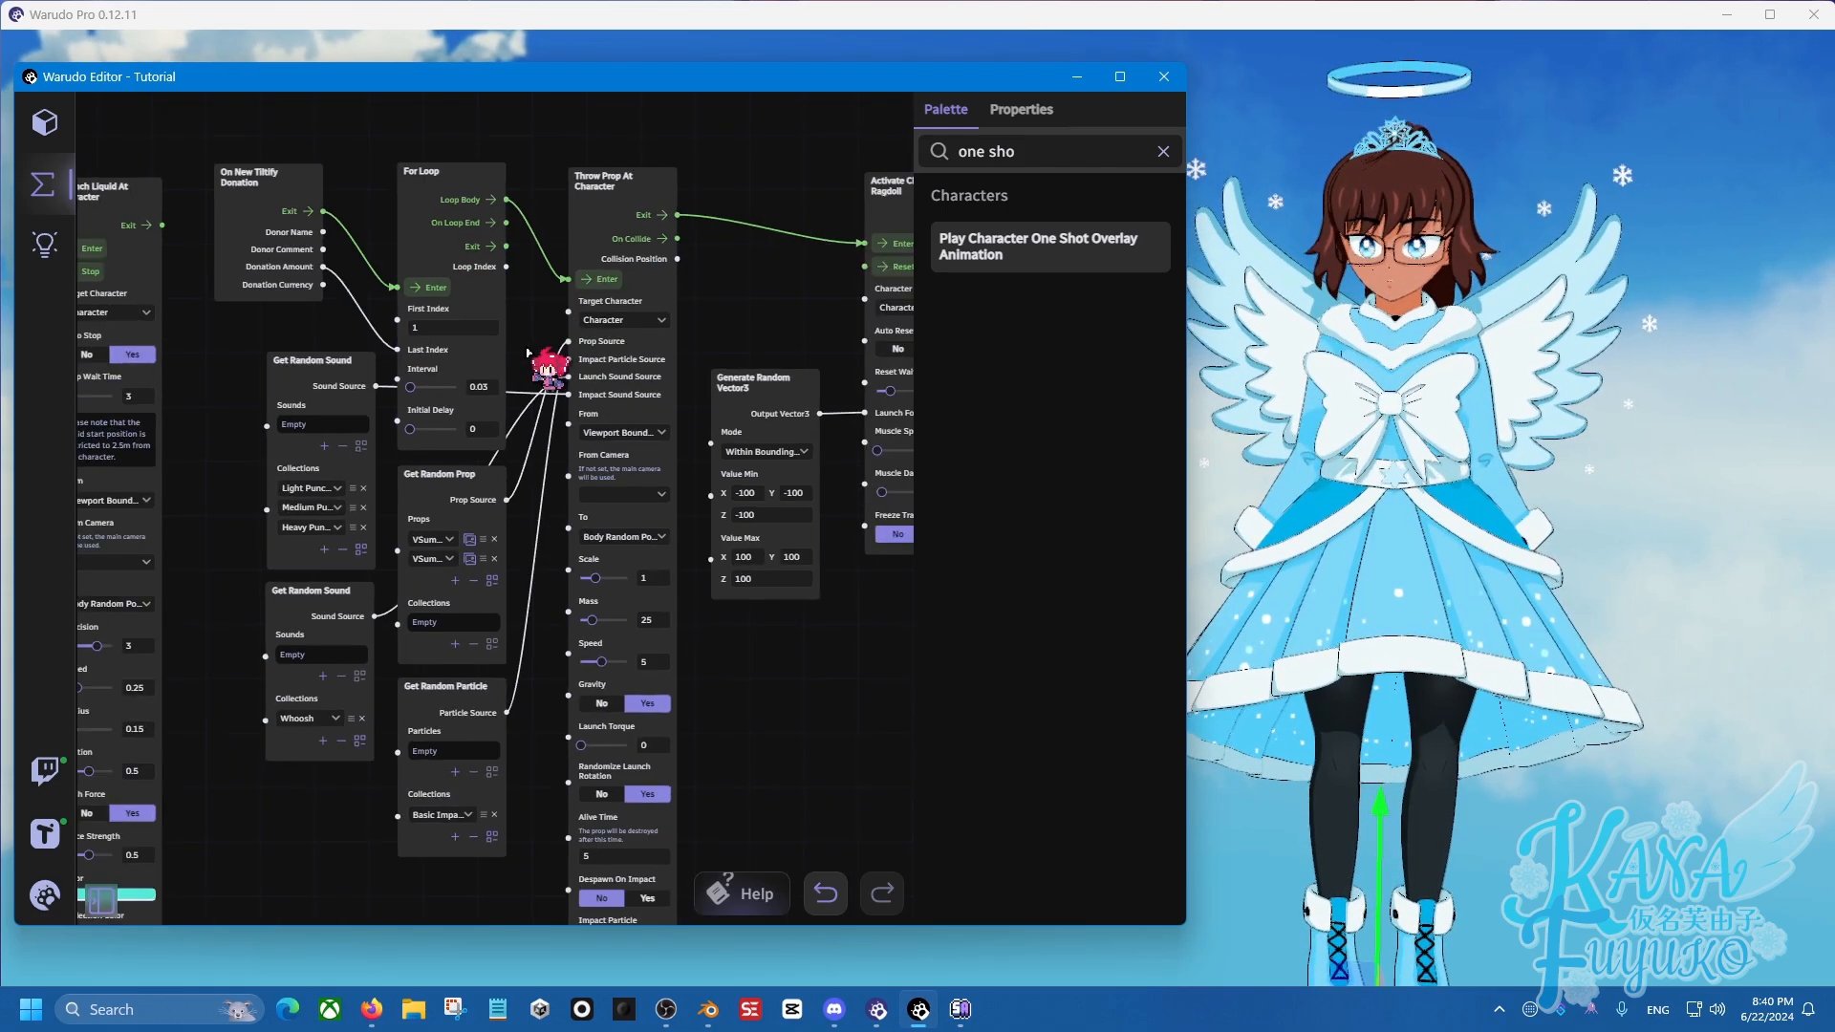
pyautogui.scroll(-3, 698, 680)
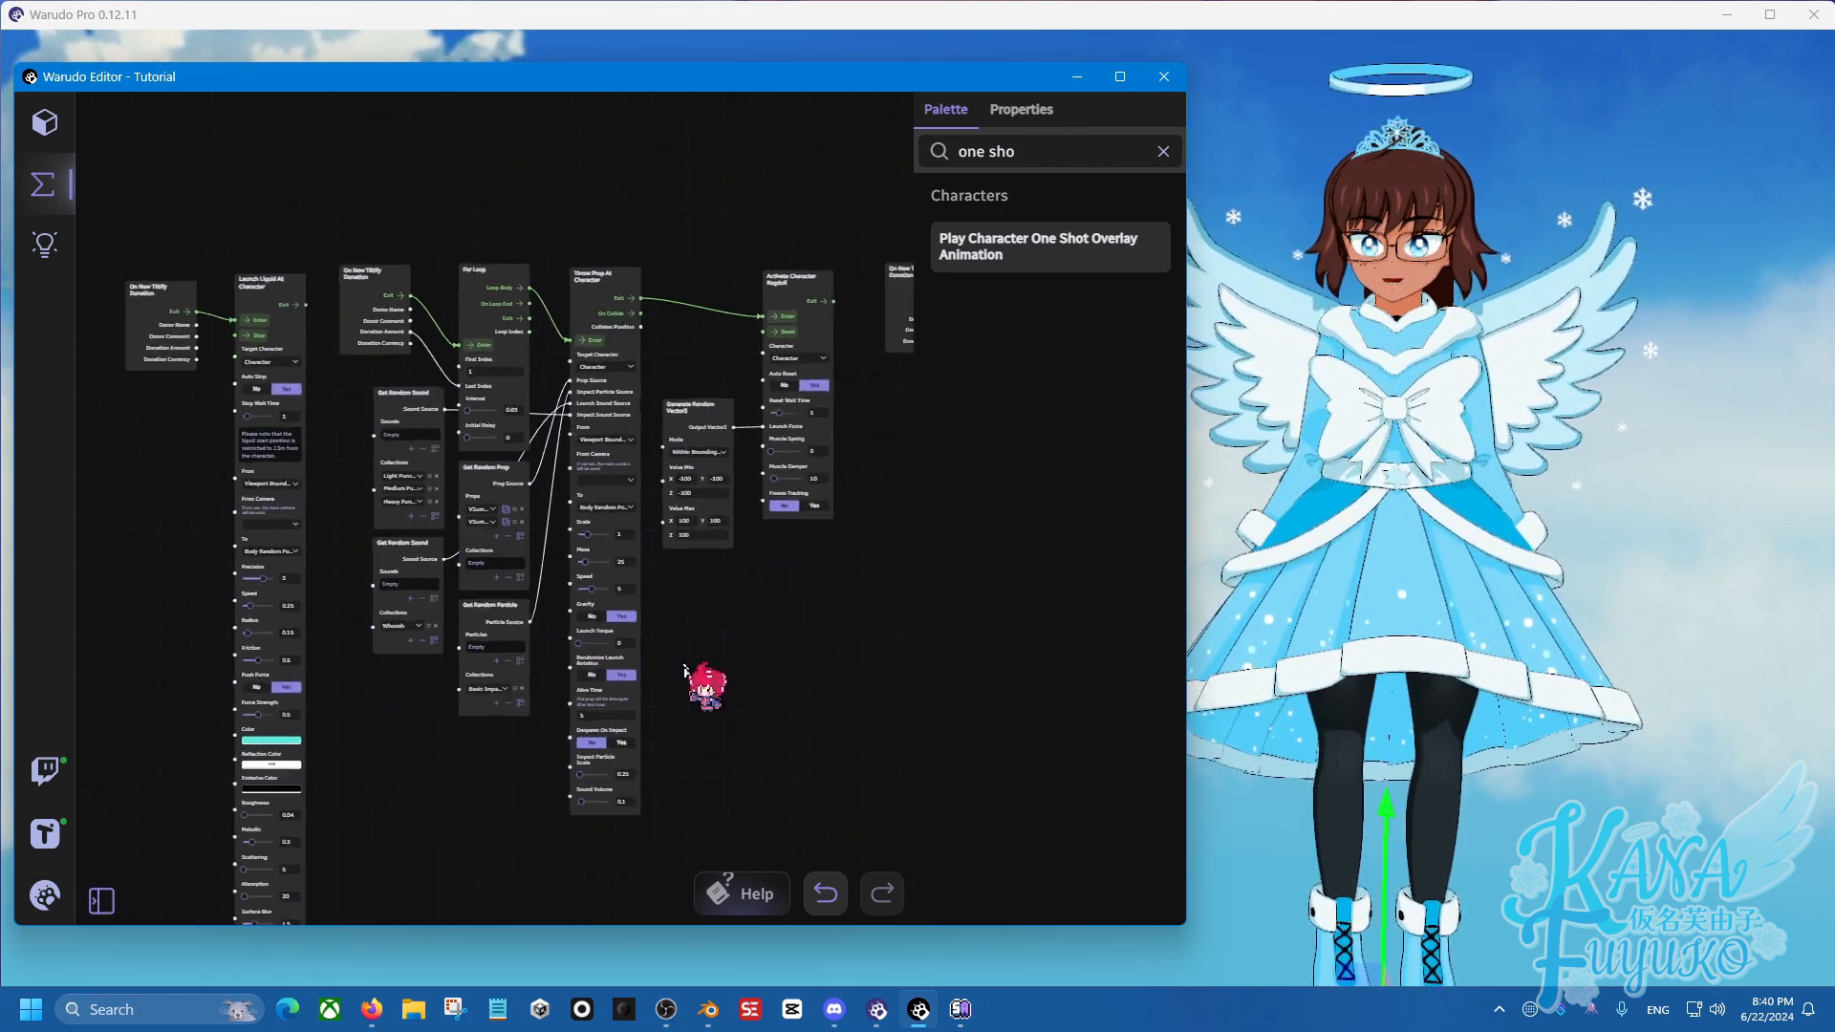
pyautogui.moveTo(693, 677); pyautogui.dragTo(560, 562)
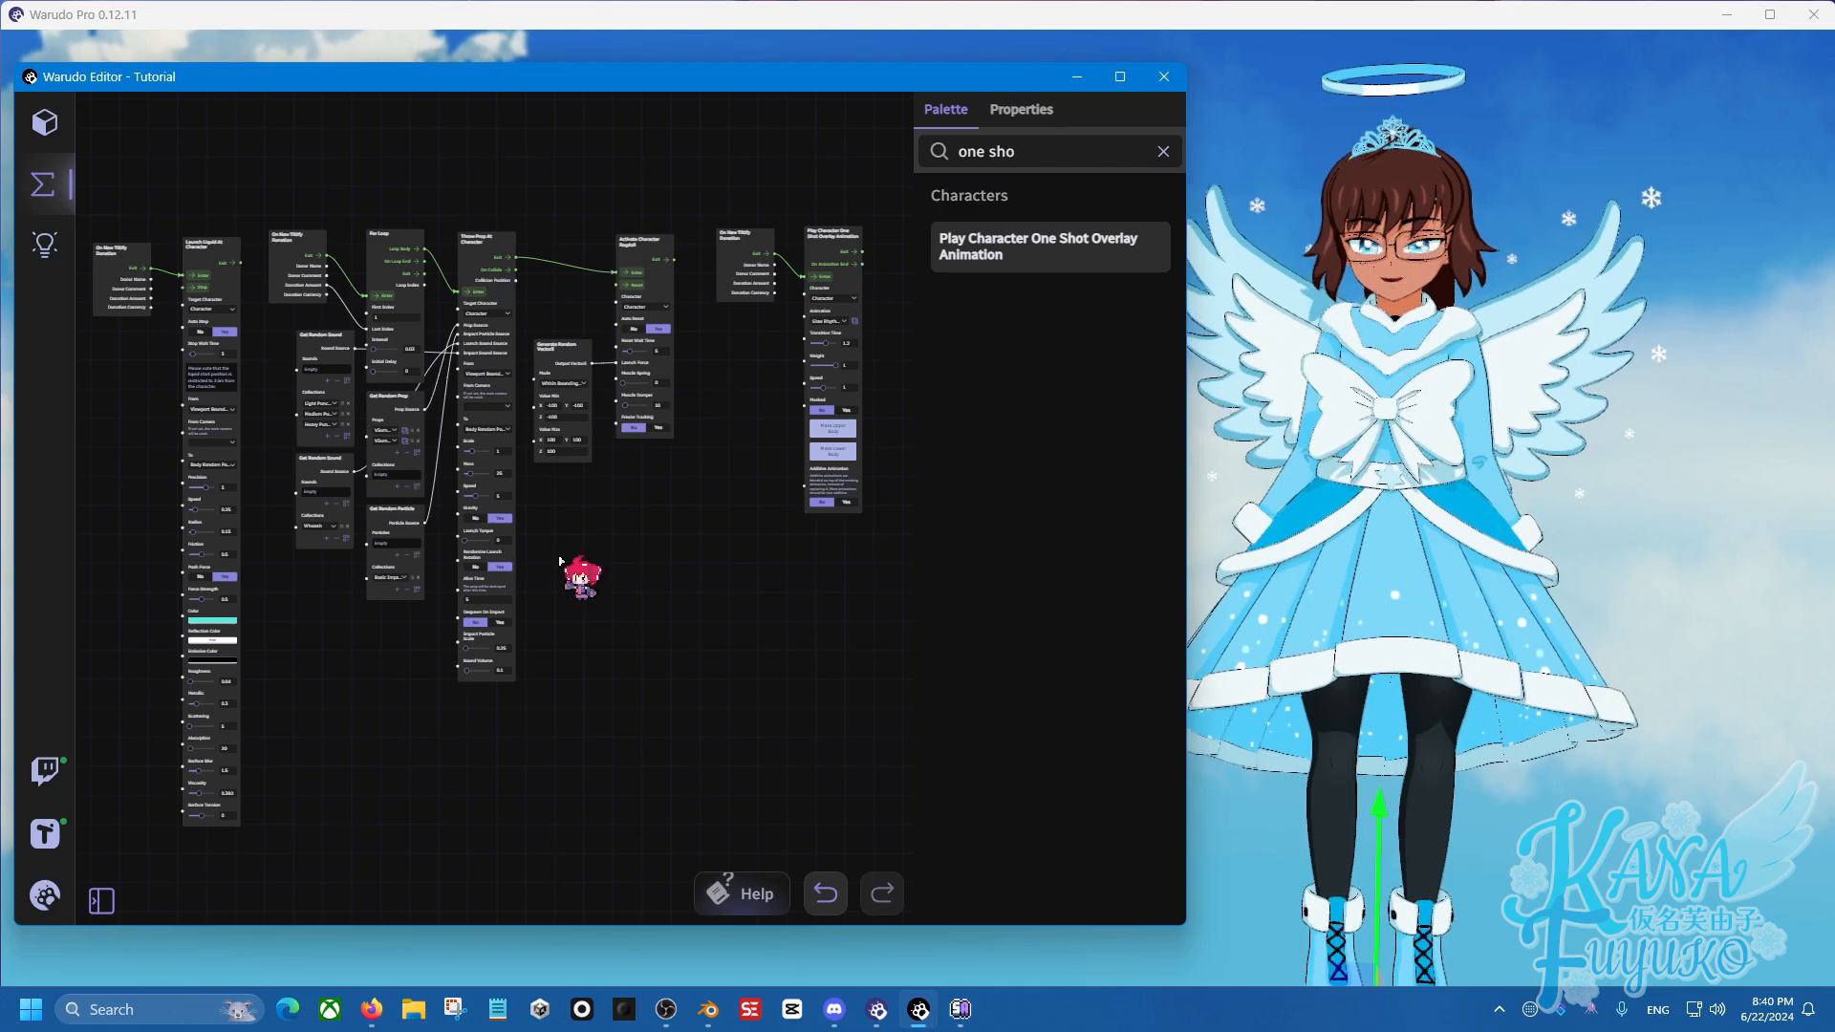